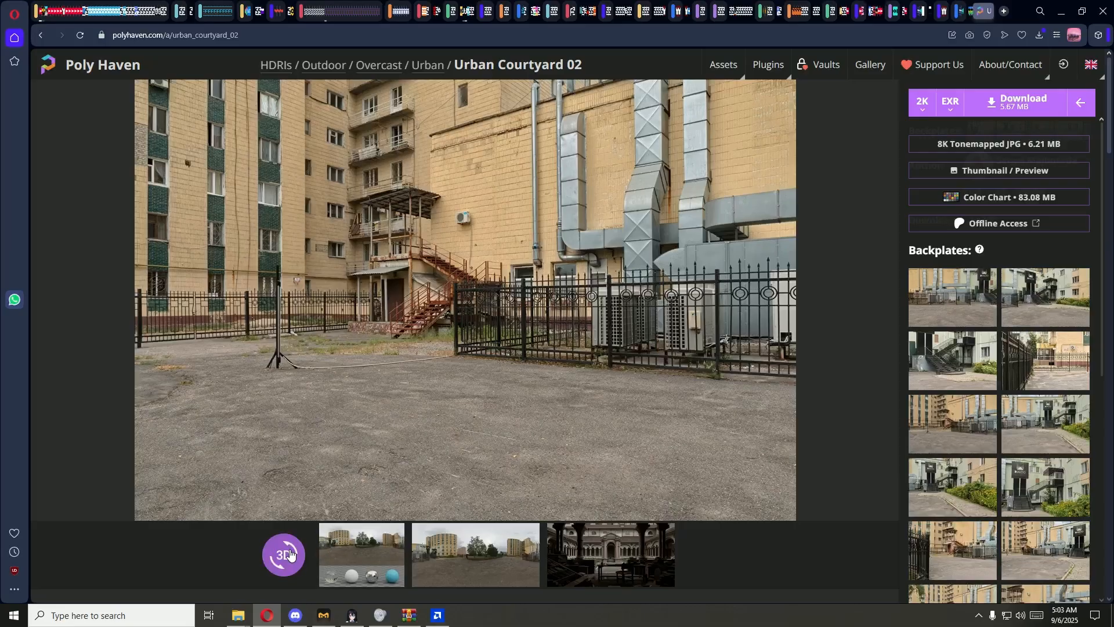
# Step: Examine the Urban Courtyard 02 HDRI in the 3D panorama view, turning from the park fence around to the ventilation ducts
pyautogui.click(290, 554)
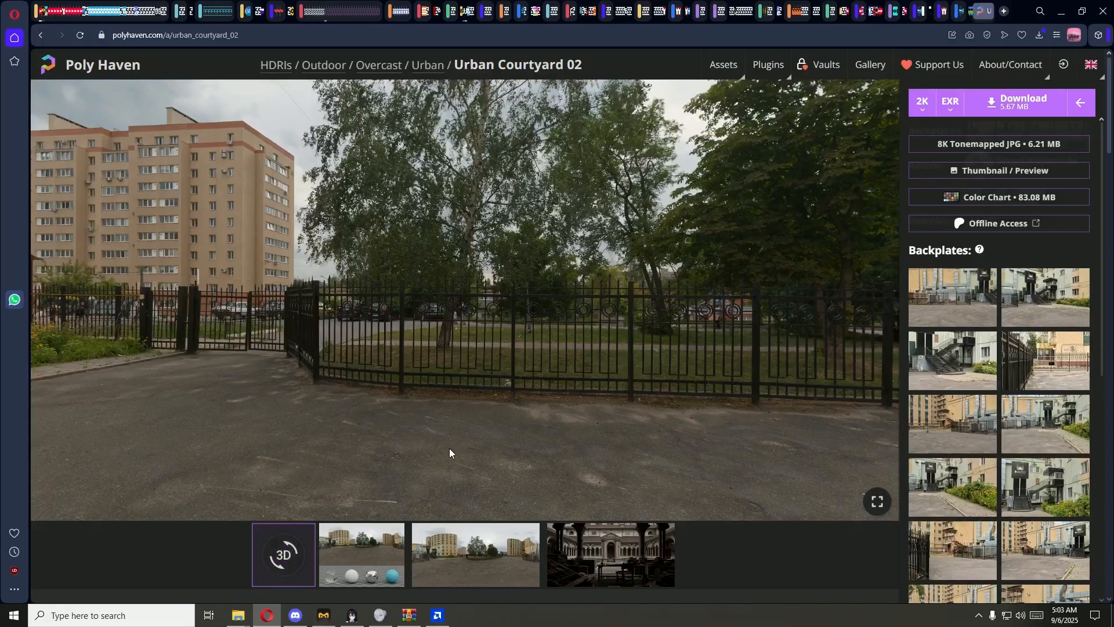
pyautogui.moveTo(449, 448); pyautogui.dragTo(231, 445)
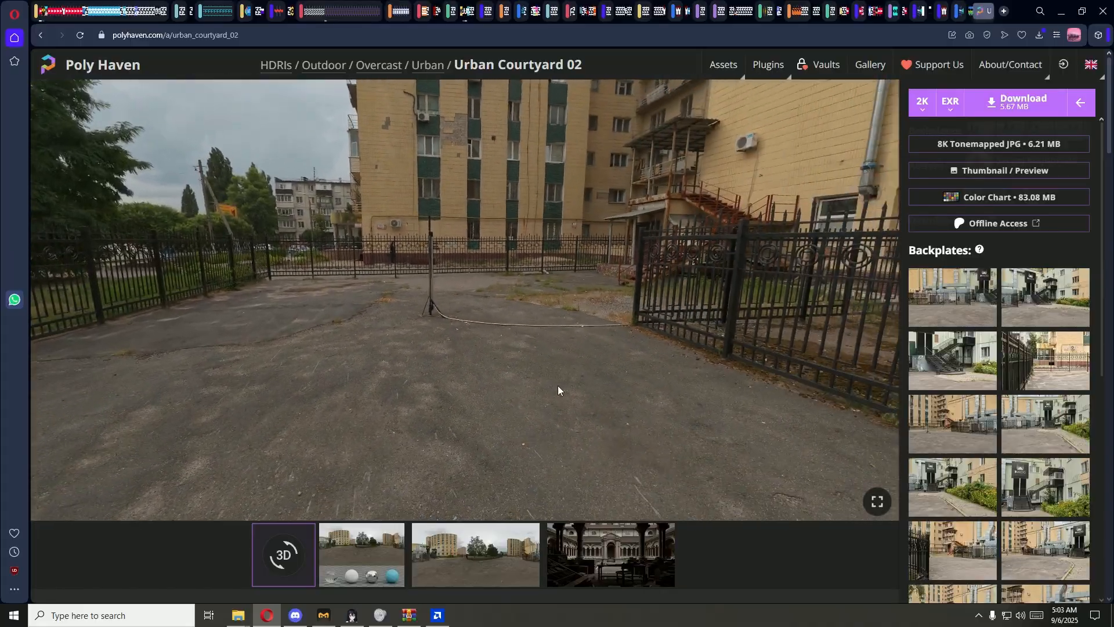
pyautogui.moveTo(560, 387); pyautogui.dragTo(365, 368)
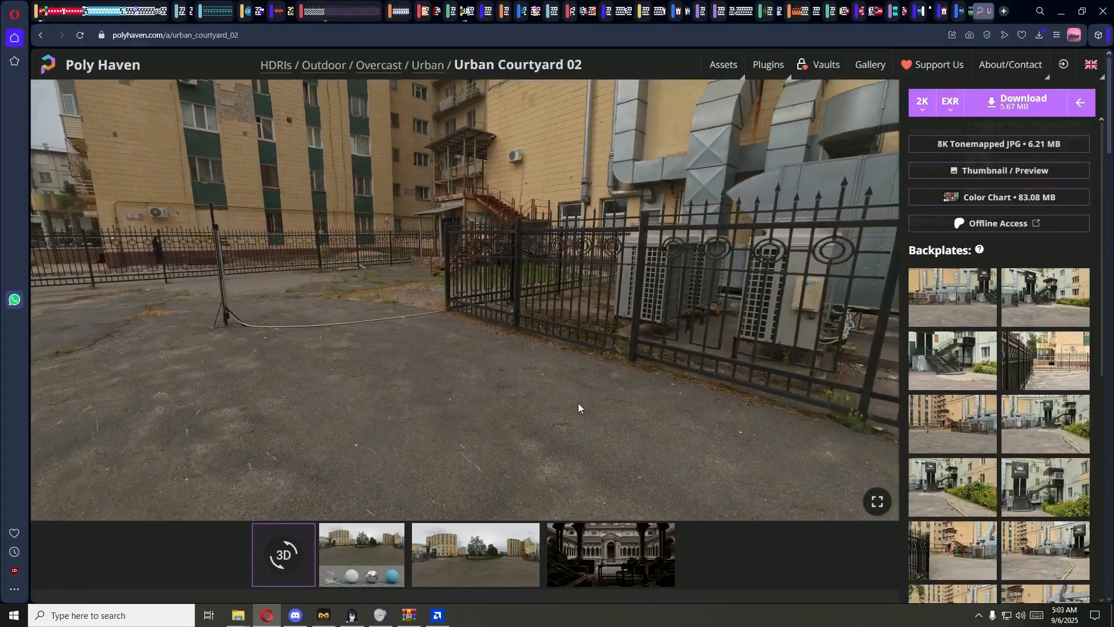
pyautogui.moveTo(578, 405); pyautogui.dragTo(350, 392)
pyautogui.moveTo(517, 402); pyautogui.dragTo(458, 422)
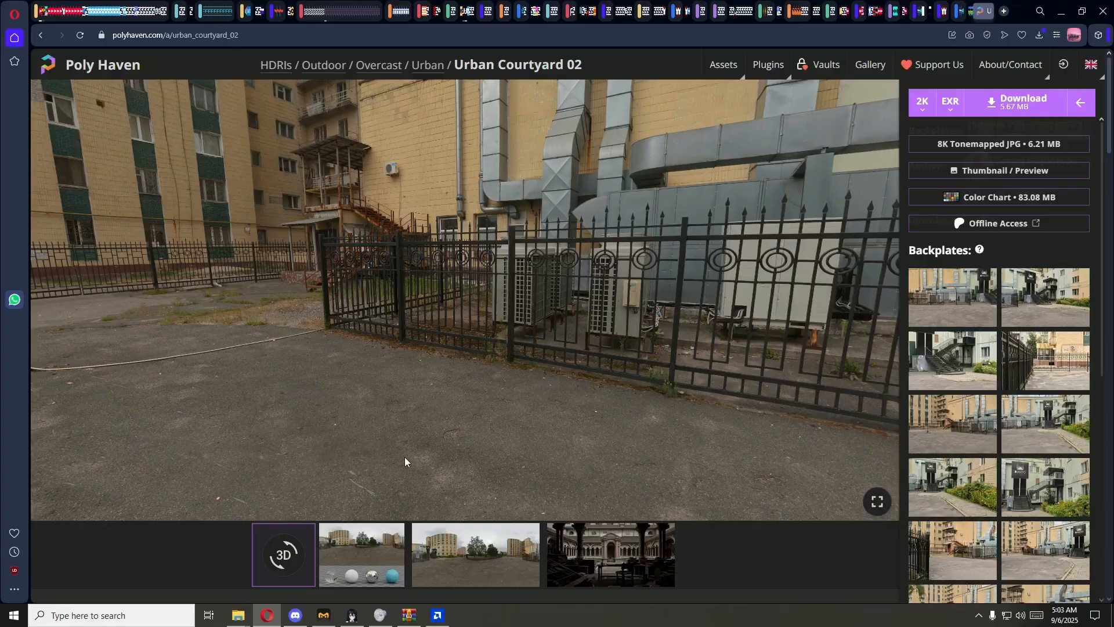
# Step: View the finished silver car render stored on the desktop at full window size, and close the image viewer
pyautogui.moveTo(268, 622)
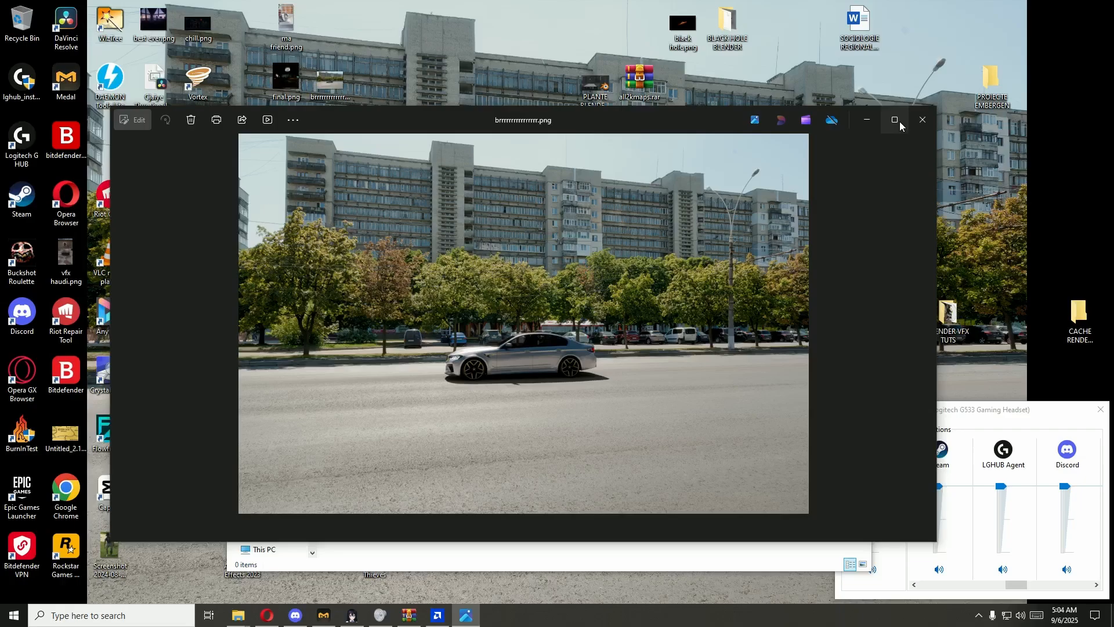
pyautogui.click(899, 121)
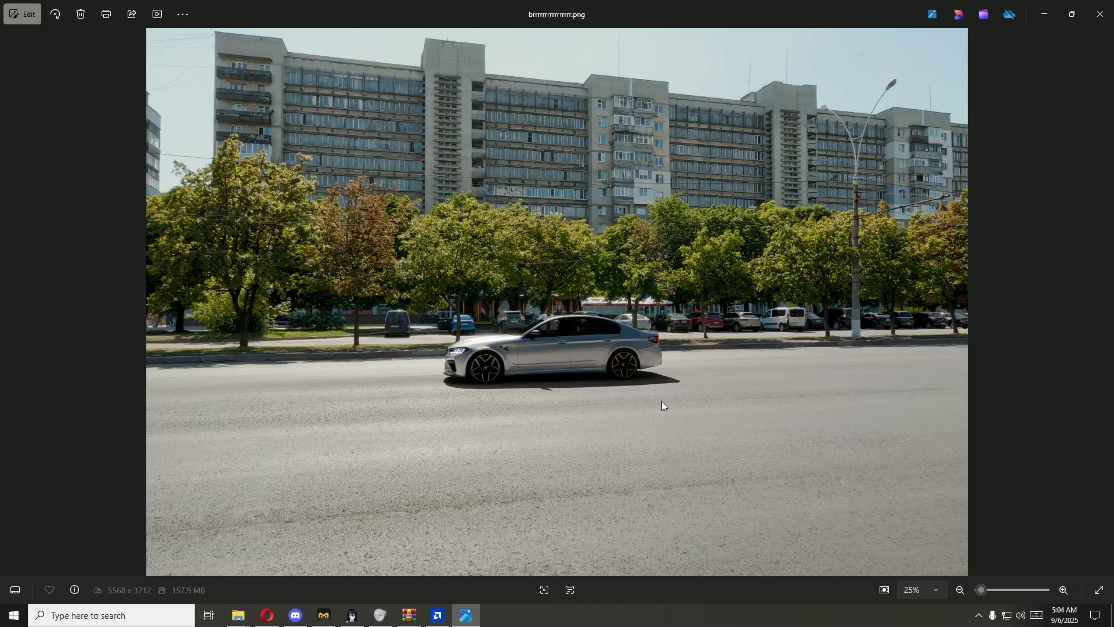
pyautogui.click(1100, 14)
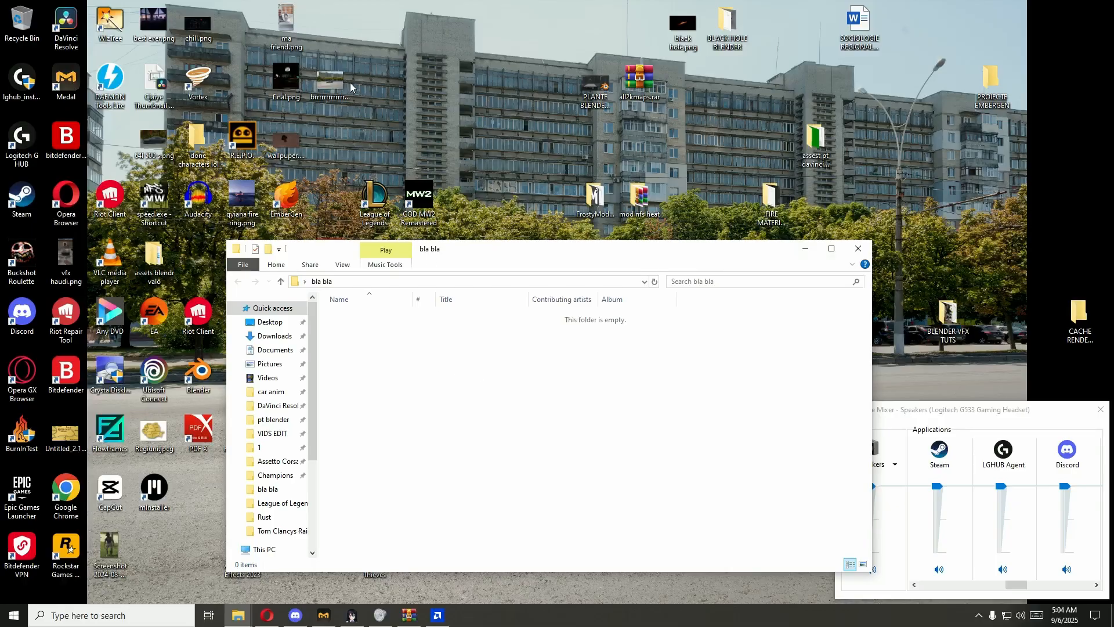
pyautogui.doubleClick(328, 80)
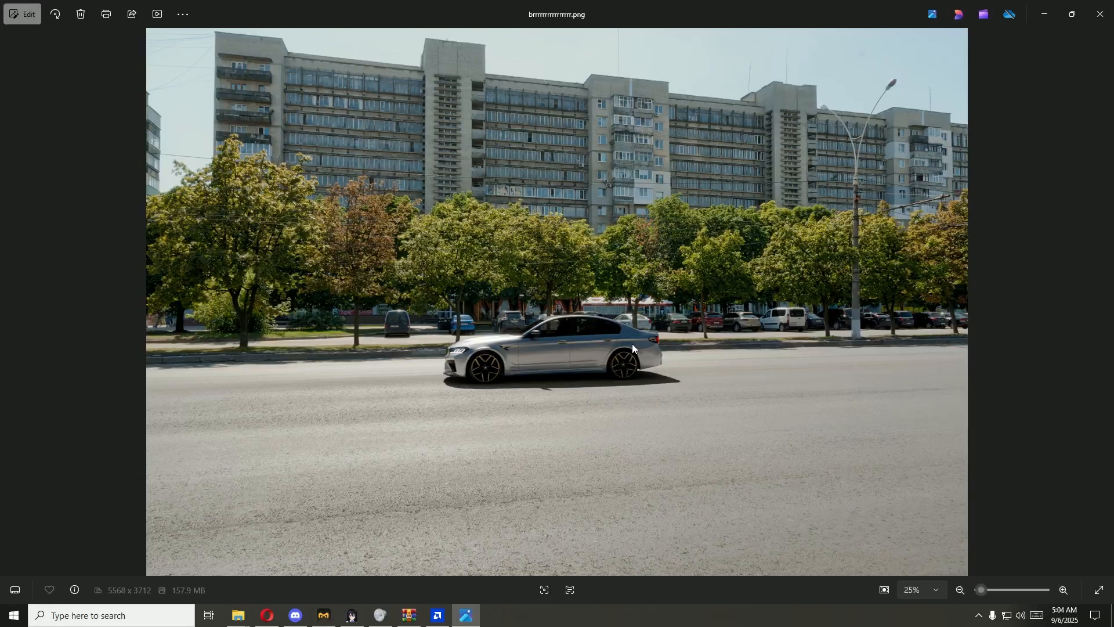
pyautogui.click(1098, 14)
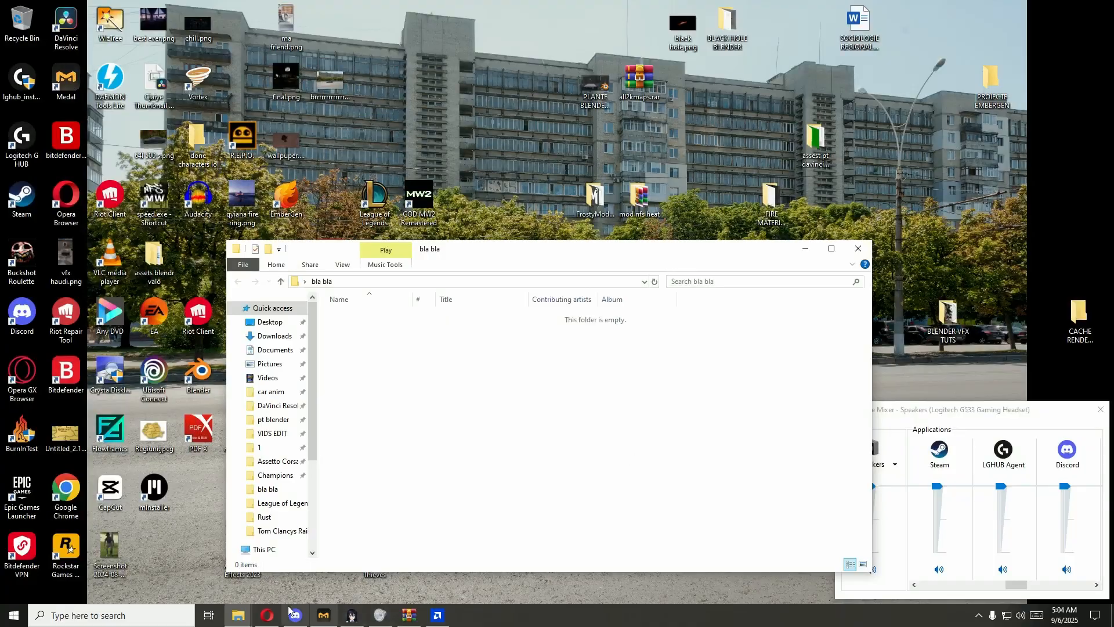
# Step: Return to the Poly Haven page in the browser and look around the courtyard panorama in both directions
pyautogui.click(267, 615)
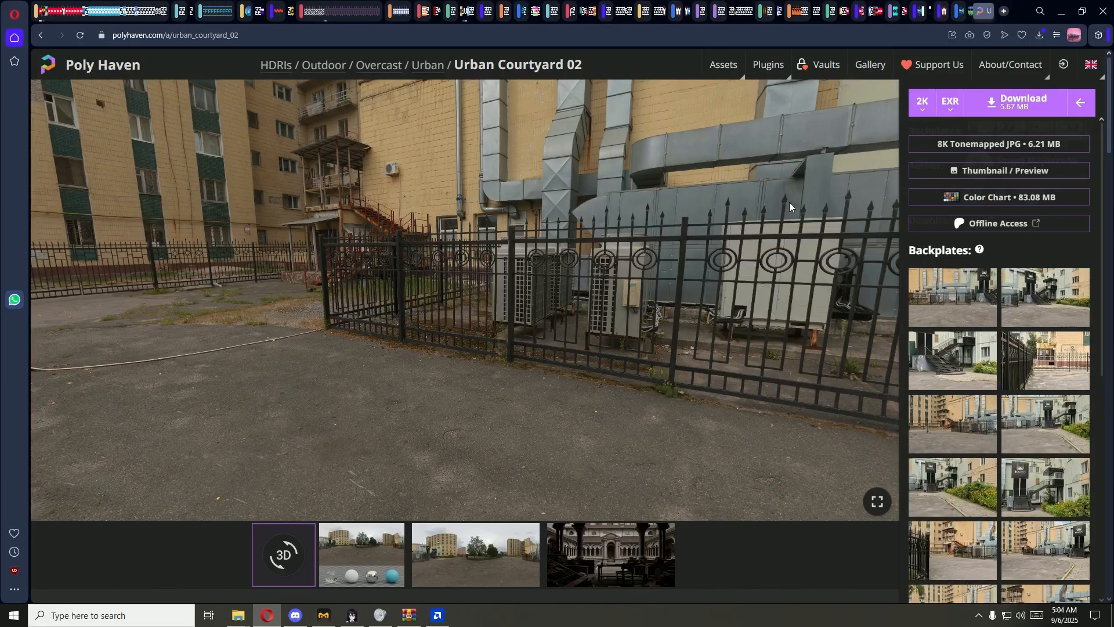
pyautogui.moveTo(579, 413); pyautogui.dragTo(690, 405)
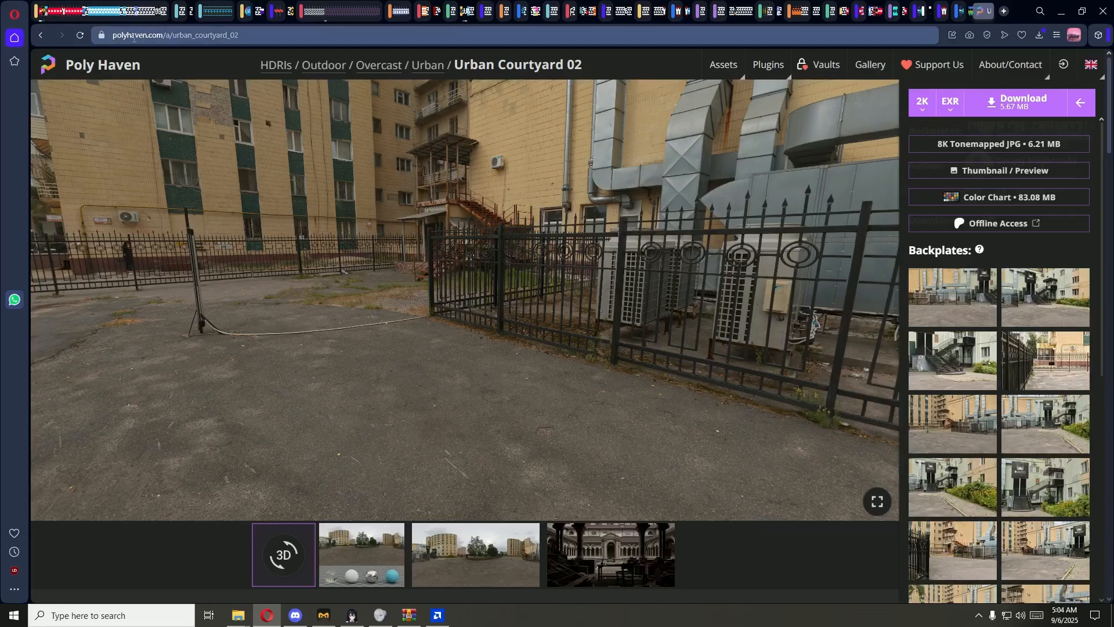
pyautogui.moveTo(722, 65)
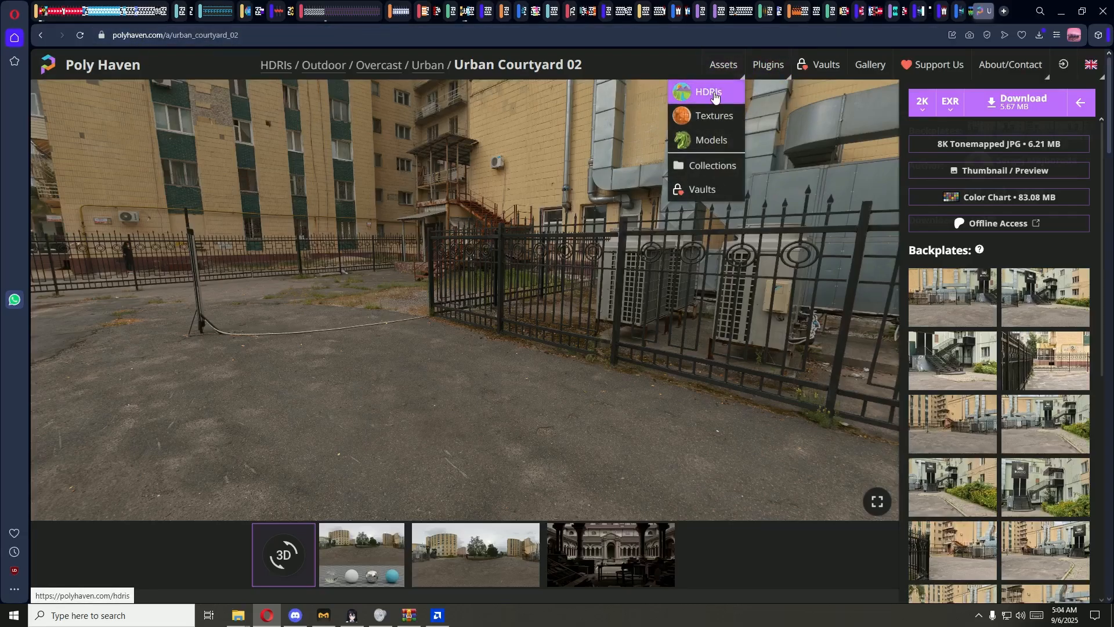
pyautogui.moveTo(406, 326); pyautogui.dragTo(623, 266)
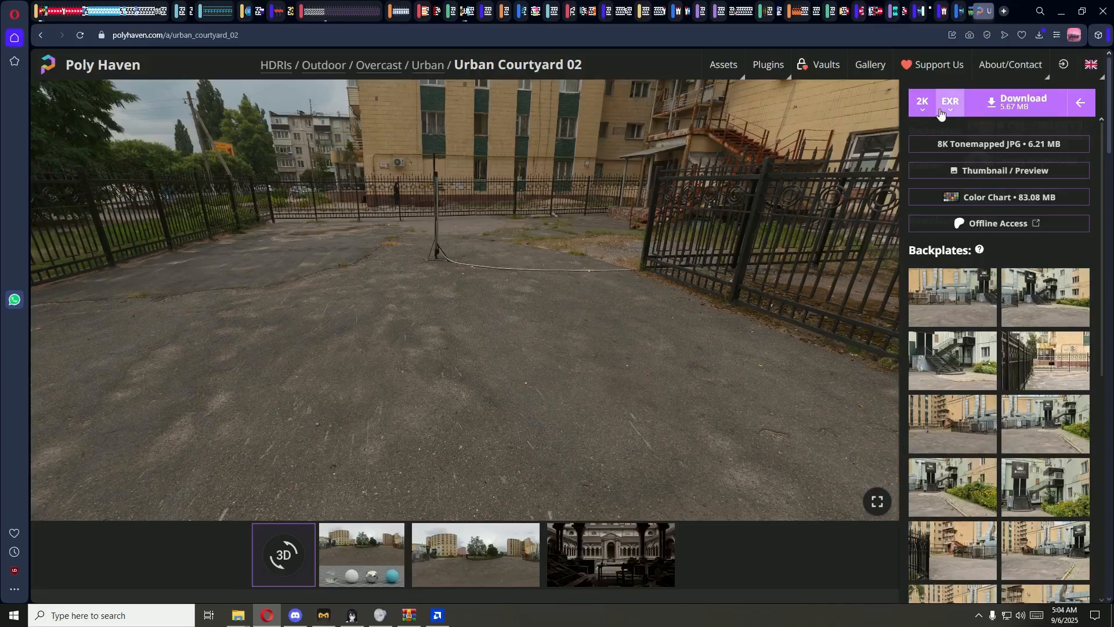
pyautogui.moveTo(661, 303); pyautogui.dragTo(527, 366)
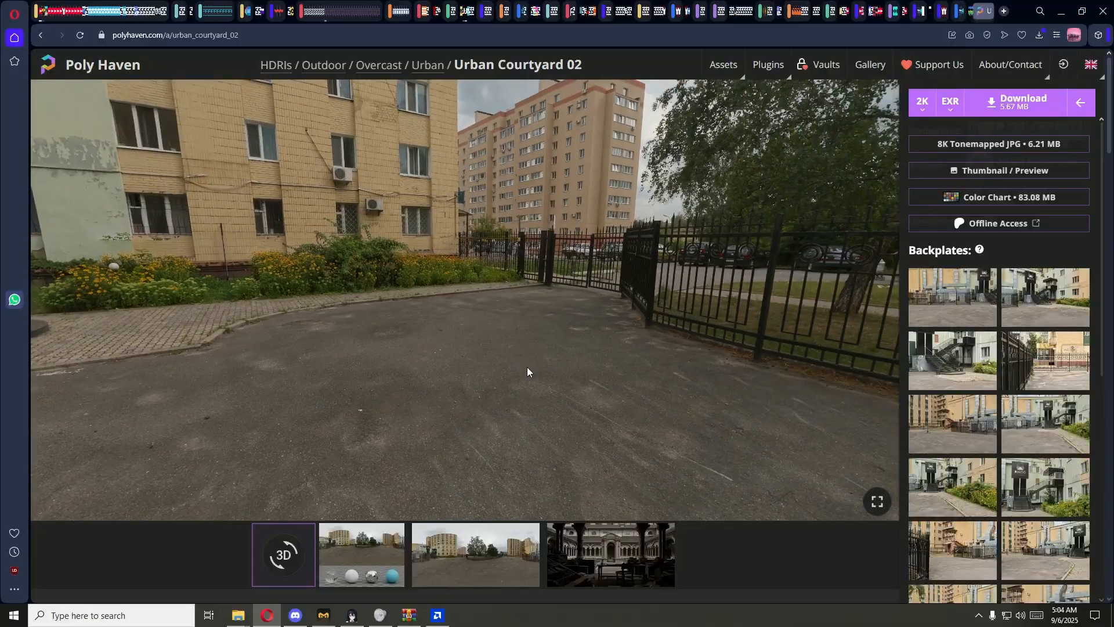
# Step: Preview several Urban Courtyard 02 backplate photos, including the ventilation duct, iron fence and flower bed views, and close the backplate list
pyautogui.click(1079, 104)
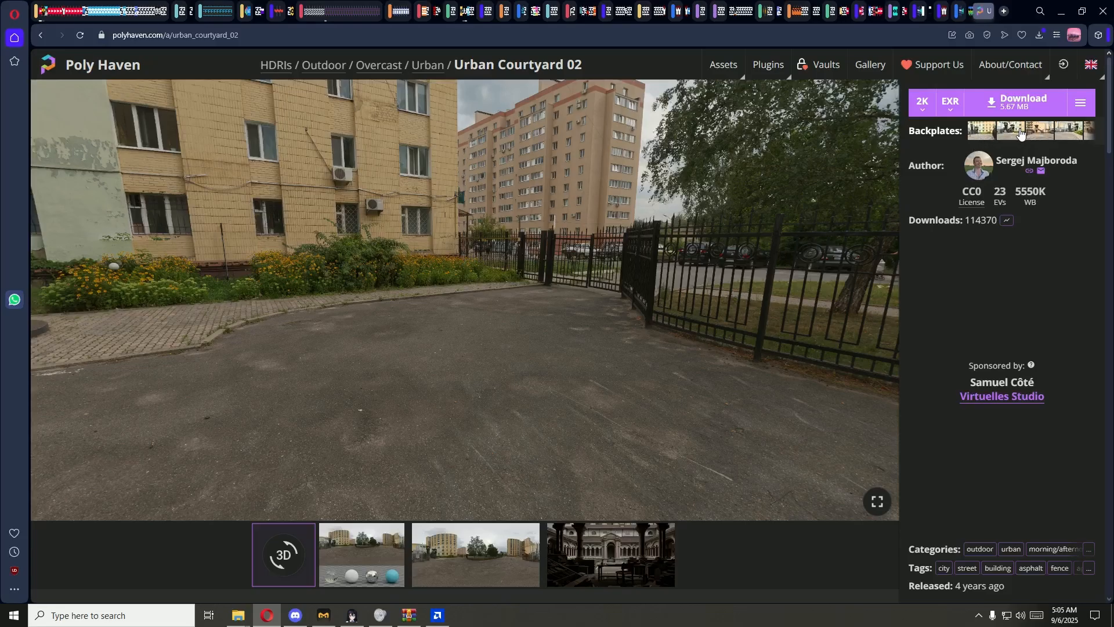
pyautogui.moveTo(653, 241); pyautogui.dragTo(694, 290)
pyautogui.click(980, 133)
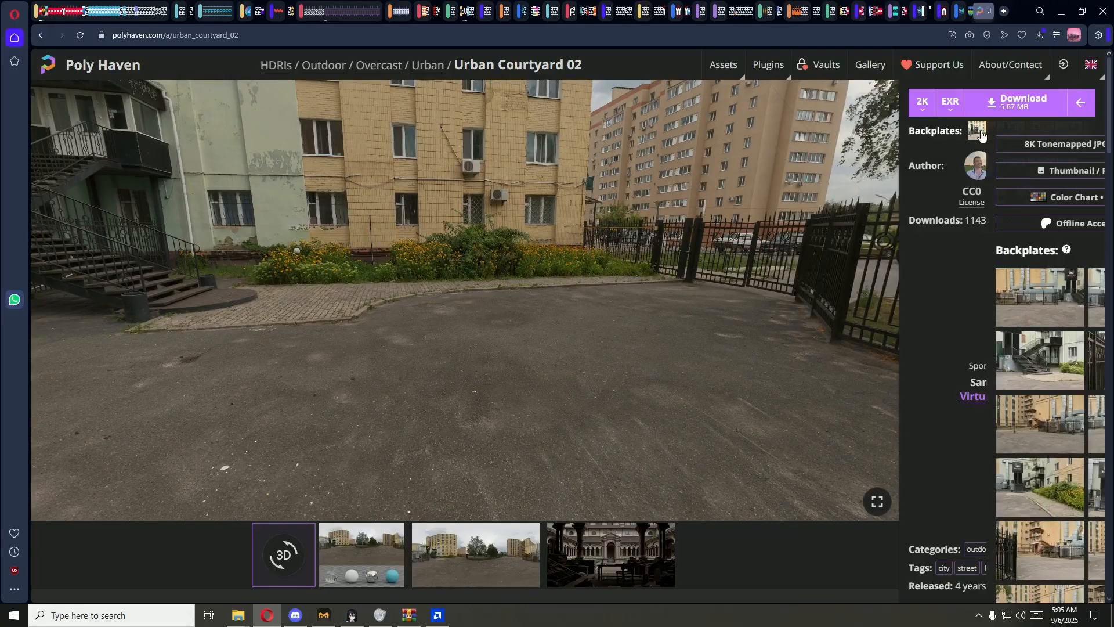
pyautogui.click(952, 421)
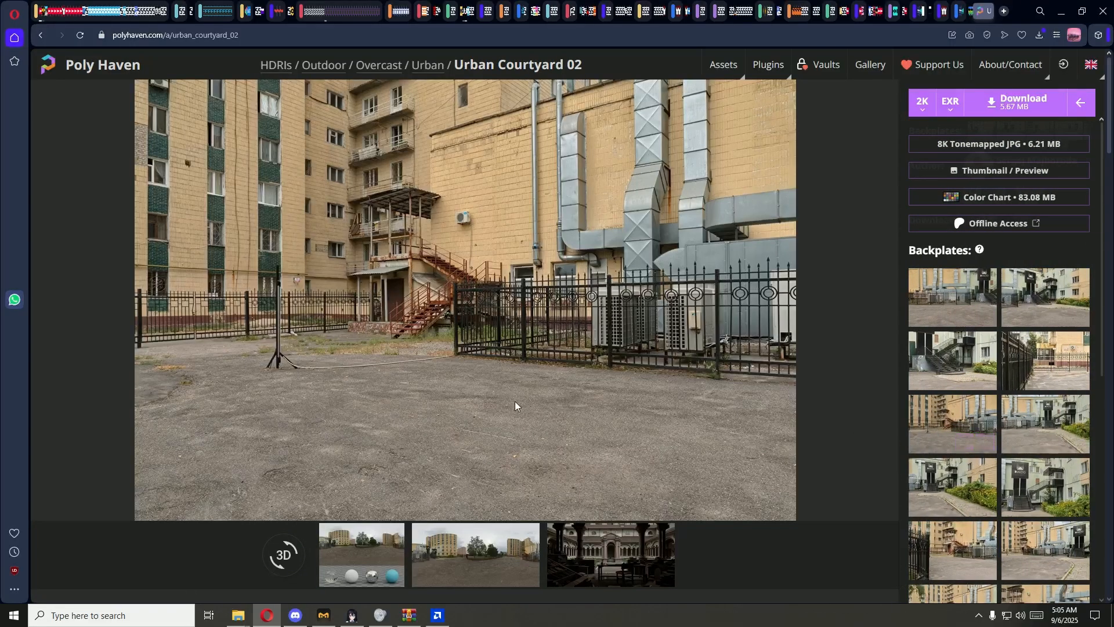
pyautogui.click(1028, 362)
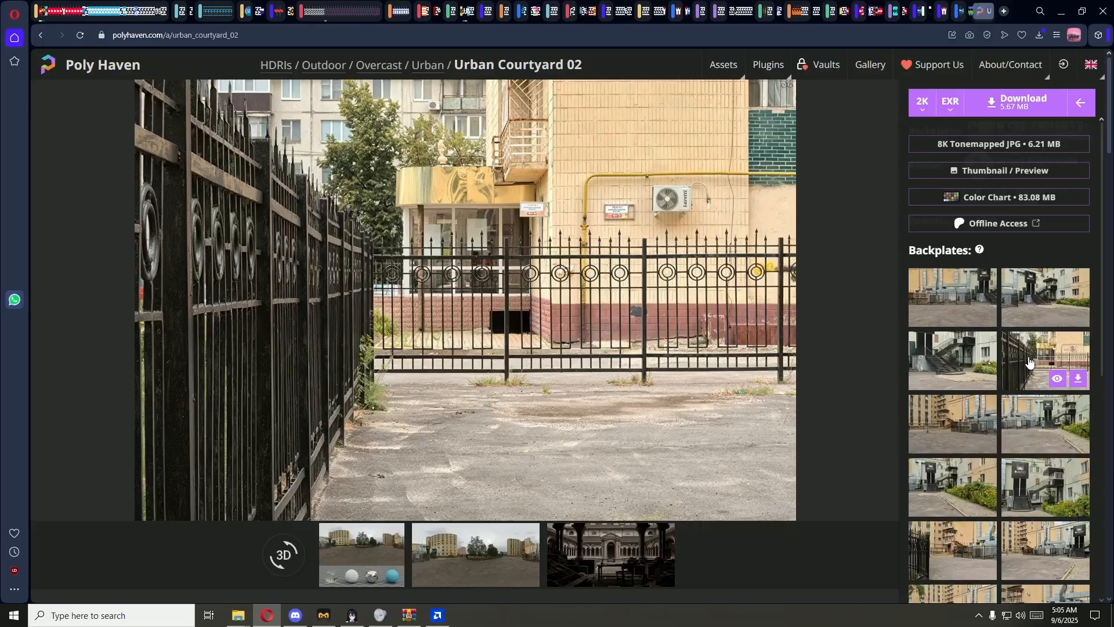
pyautogui.click(943, 482)
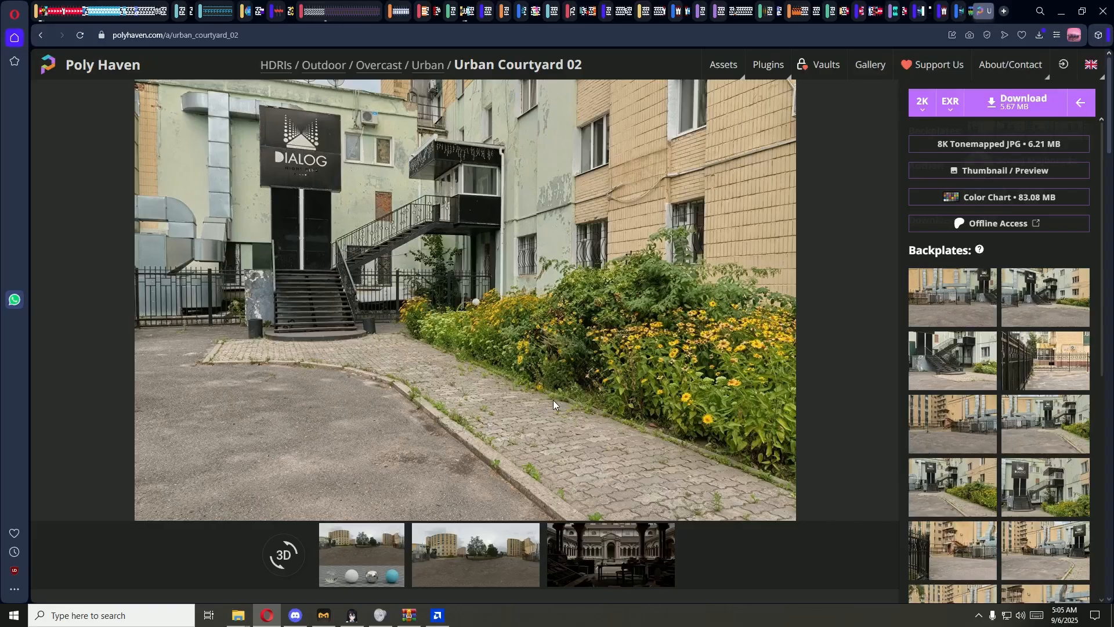
pyautogui.scroll(-2, 954, 406)
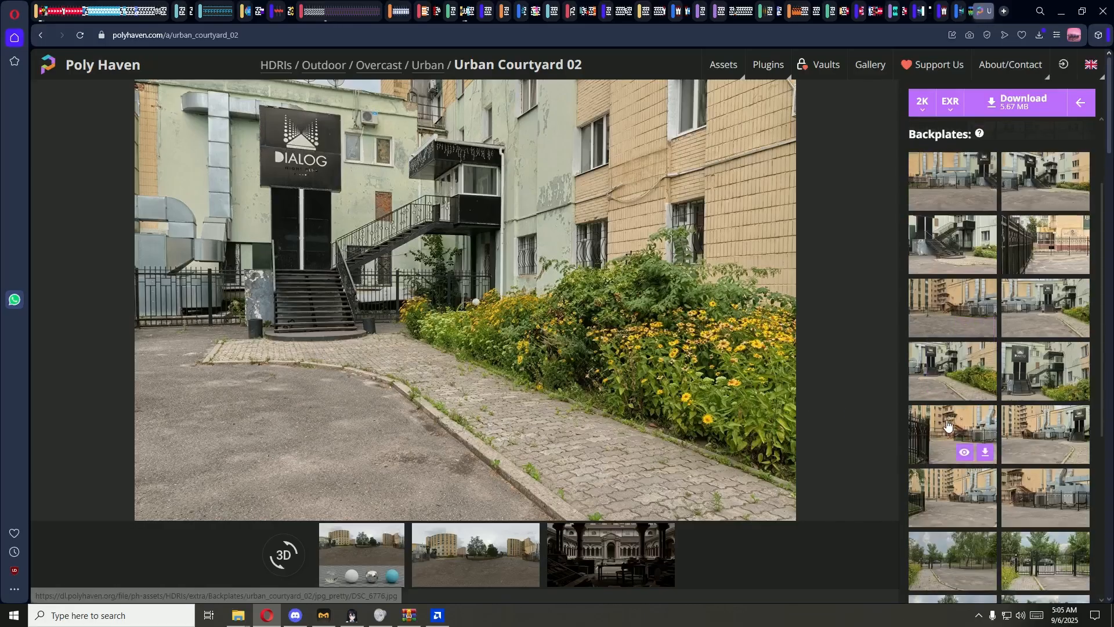
pyautogui.click(948, 426)
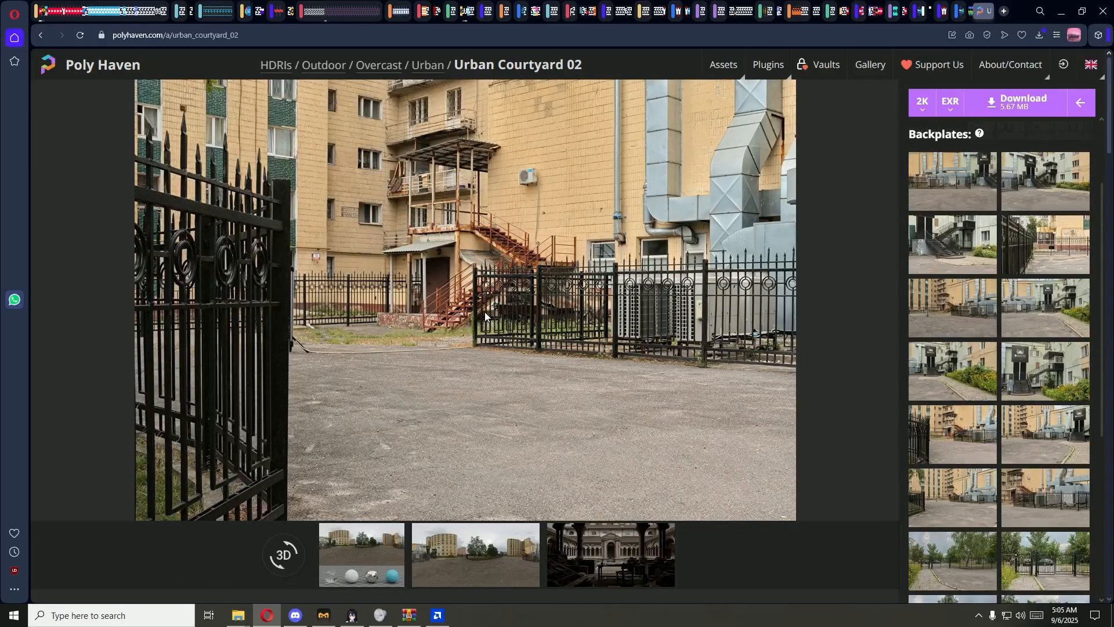
pyautogui.click(1076, 112)
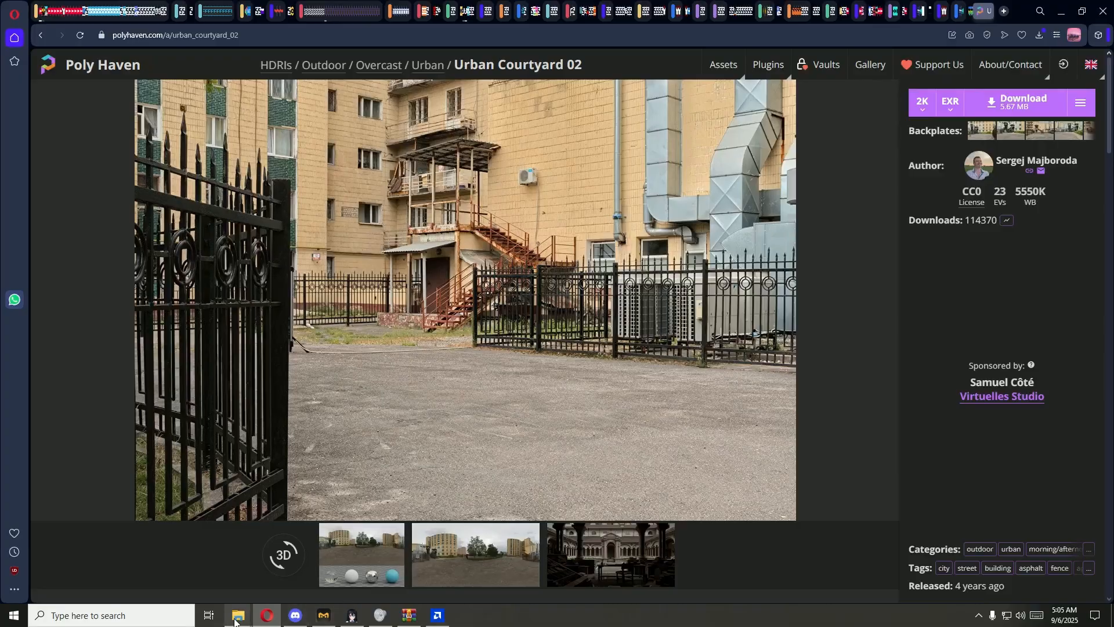
# Step: Copy urban_courtyard_02_2k.exr and DSC_6751.jpg from the Downloads folder into the bla bla folder in File Explorer
pyautogui.moveTo(238, 615)
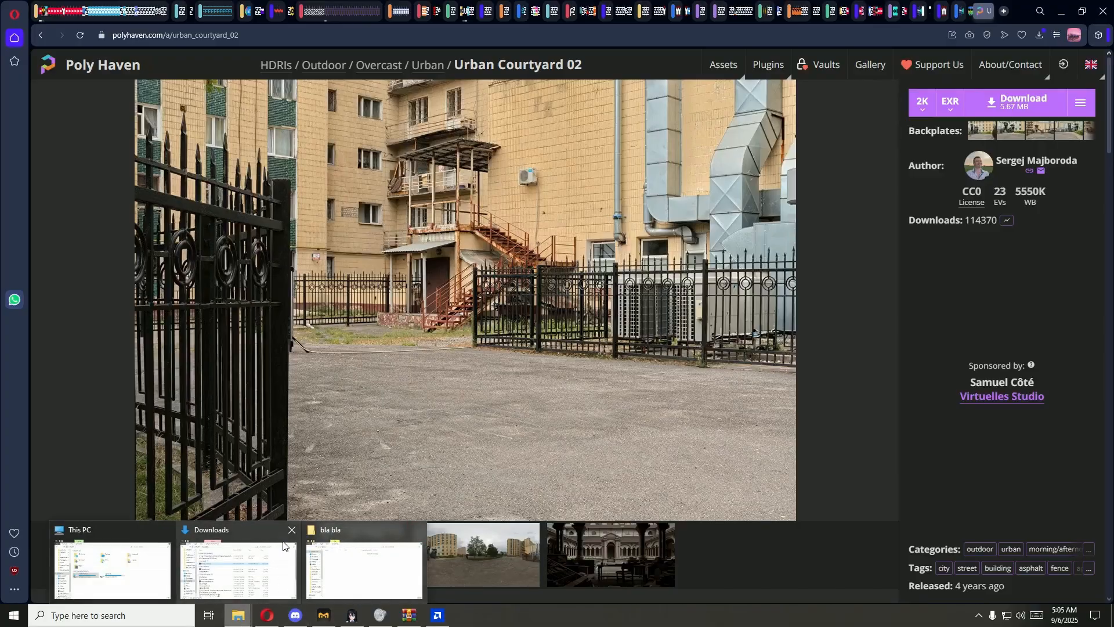
pyautogui.click(255, 565)
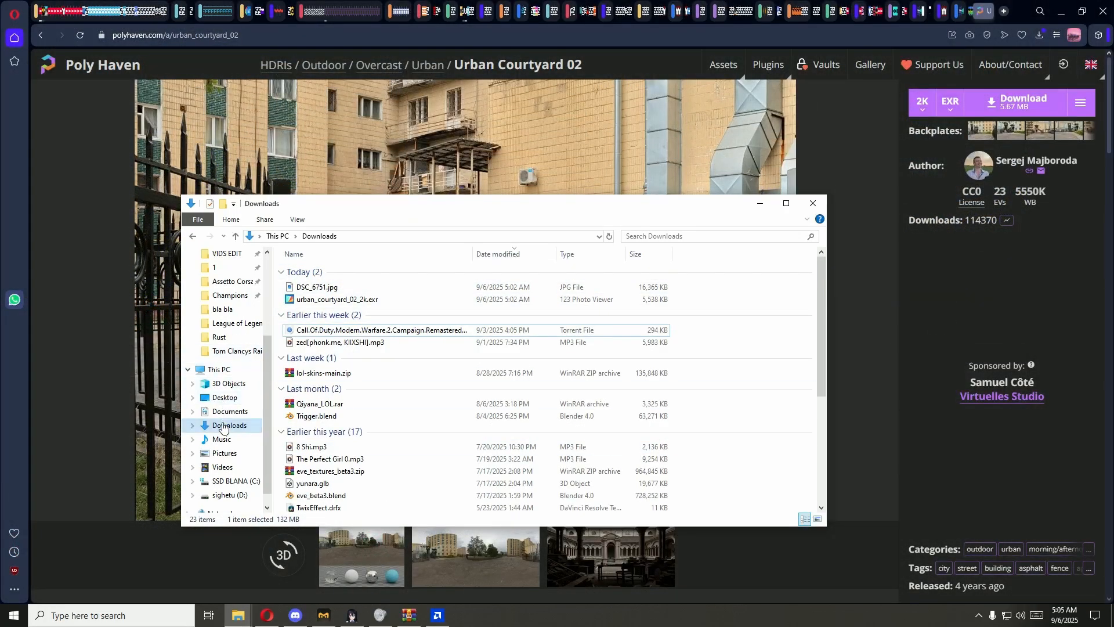
pyautogui.click(335, 290)
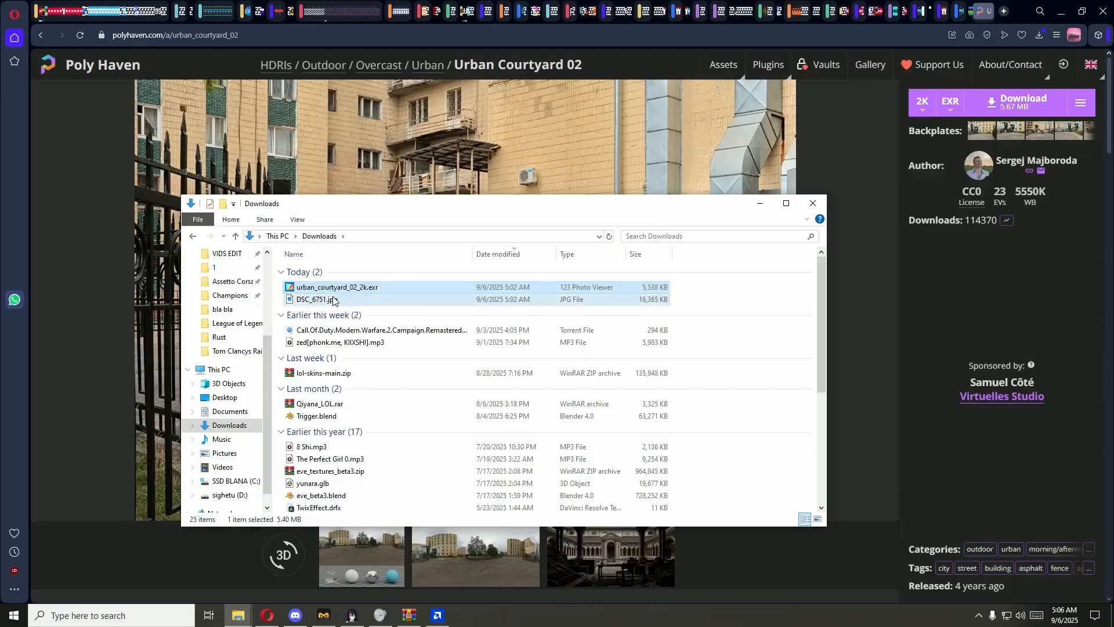
pyautogui.keyDown('ctrl'); pyautogui.click(333, 300); pyautogui.keyUp('ctrl')
pyautogui.click(180, 521)
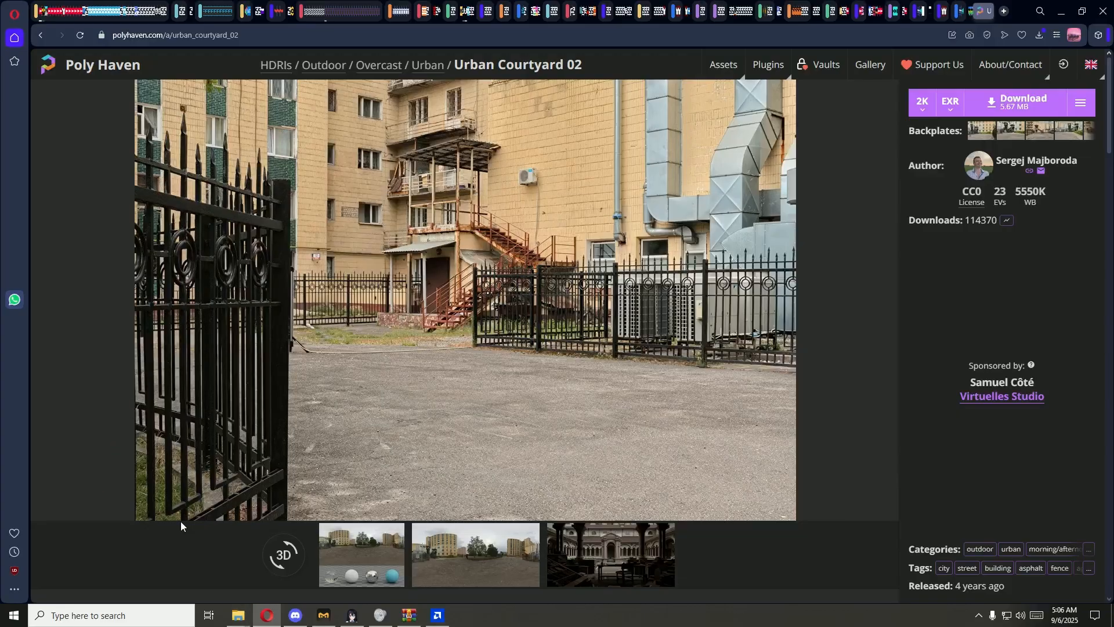
pyautogui.moveTo(234, 616)
pyautogui.click(365, 565)
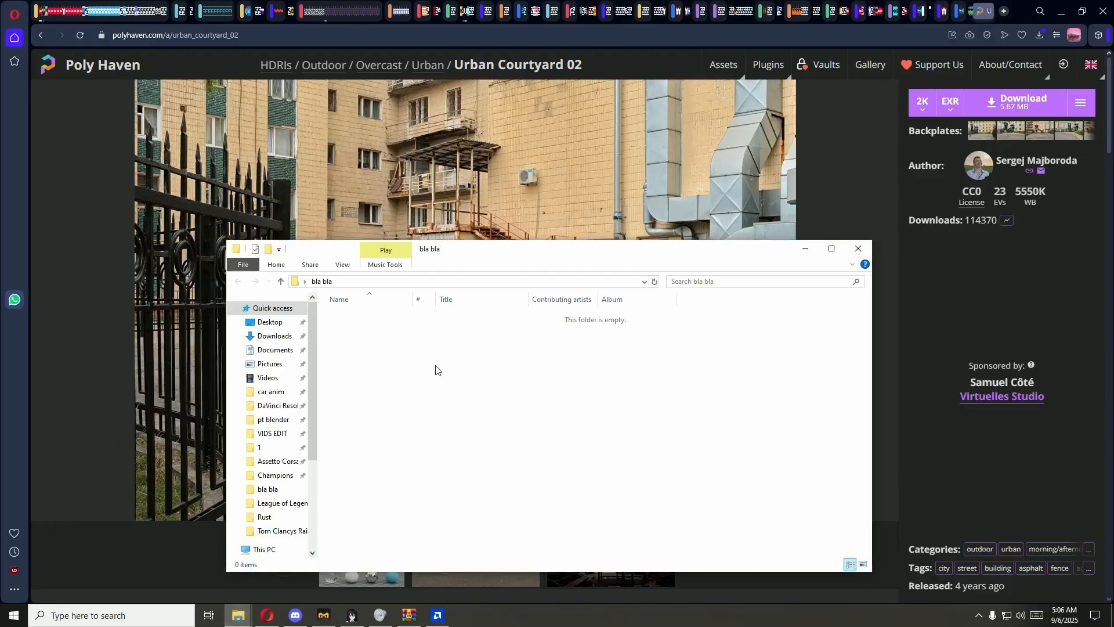
pyautogui.hotkey('ctrl', 'v')
pyautogui.click(436, 369)
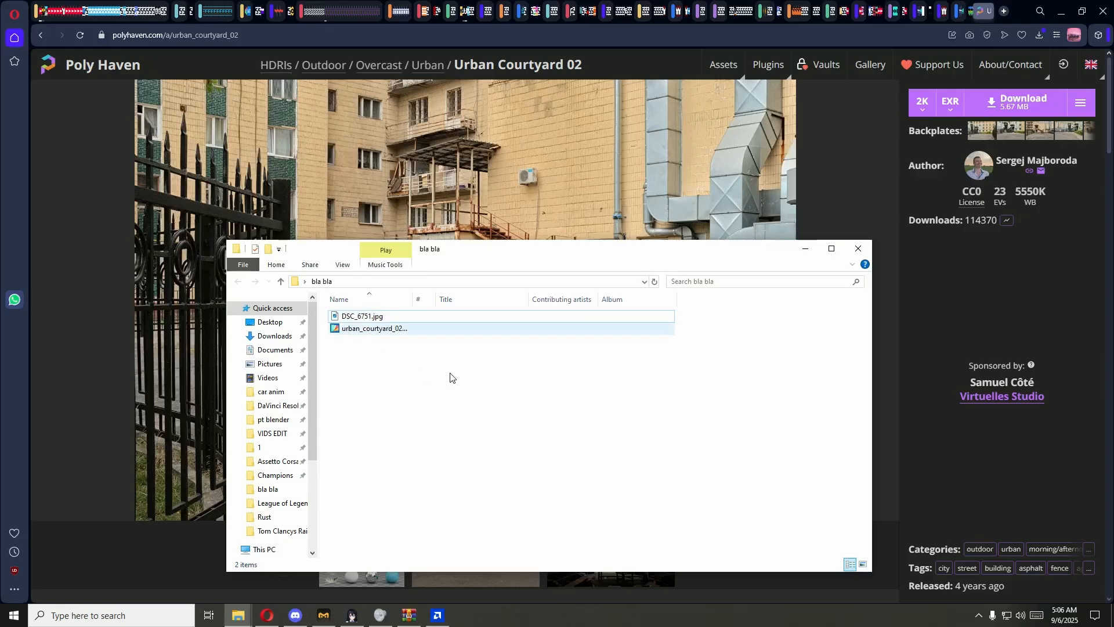
# Step: Preview the urban_courtyard_02_2k.exr panorama in the photo viewer, close it and clear the file selection
pyautogui.doubleClick(403, 330)
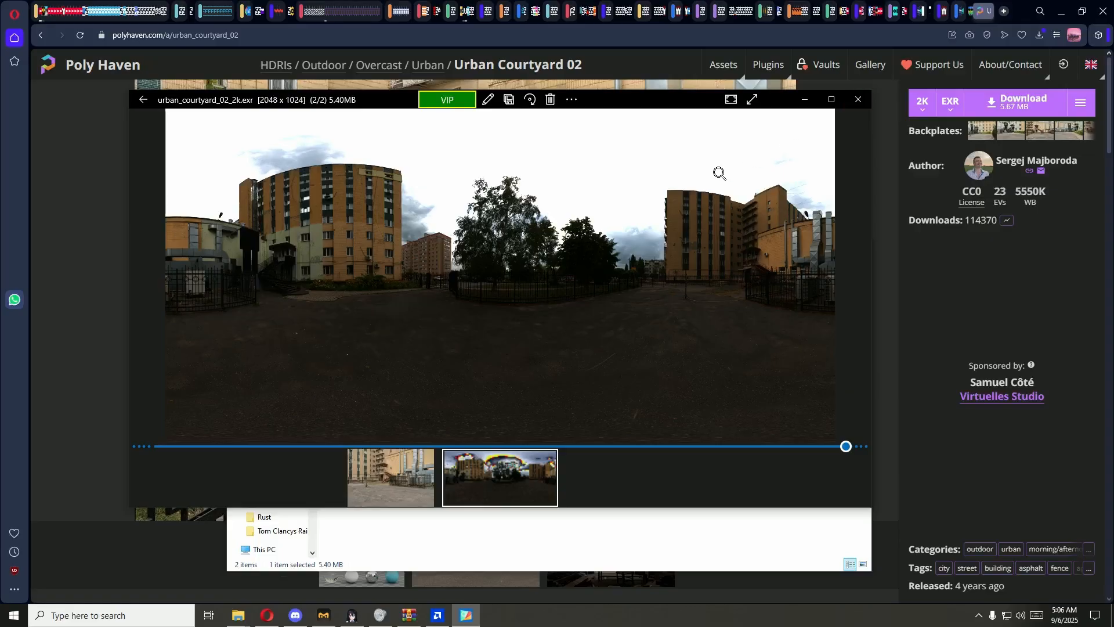
pyautogui.click(857, 100)
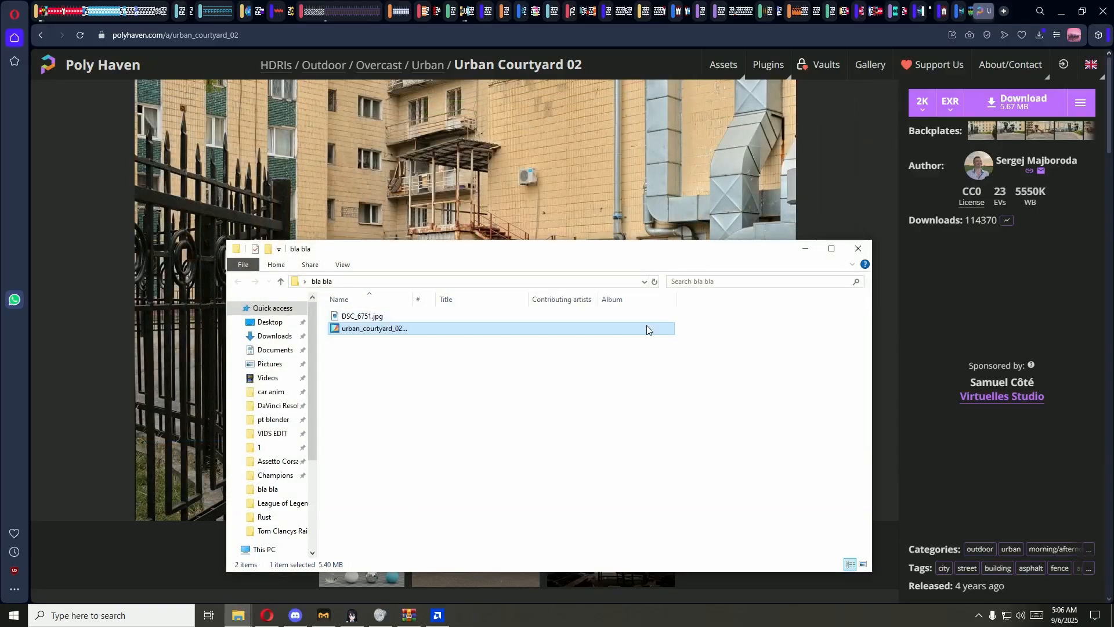
pyautogui.click(720, 340)
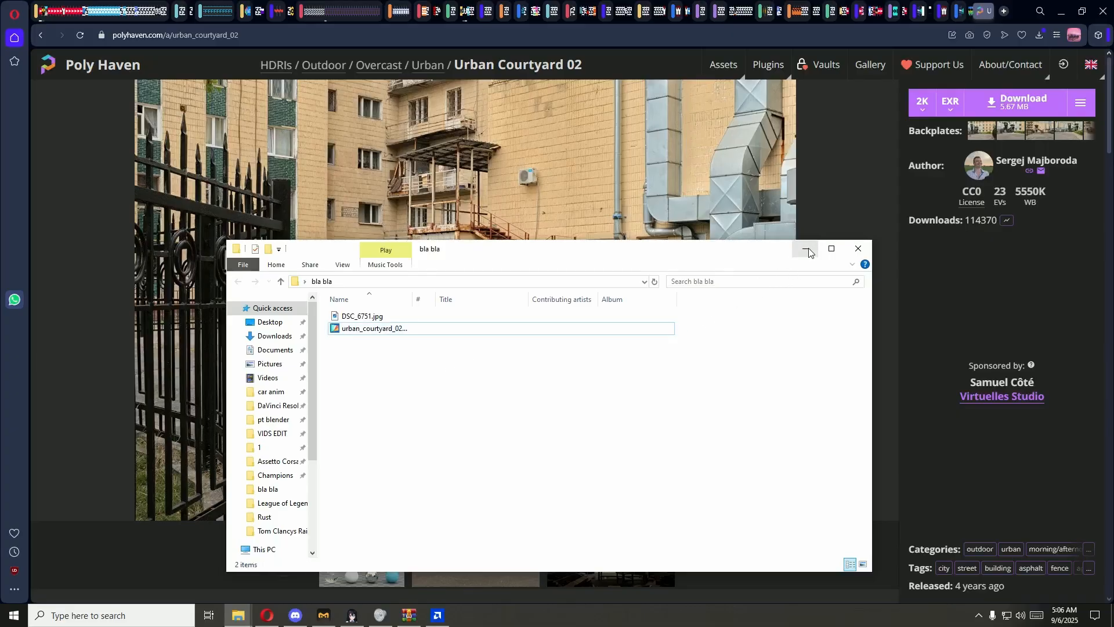
pyautogui.click(130, 619)
pyautogui.write('fpsy')
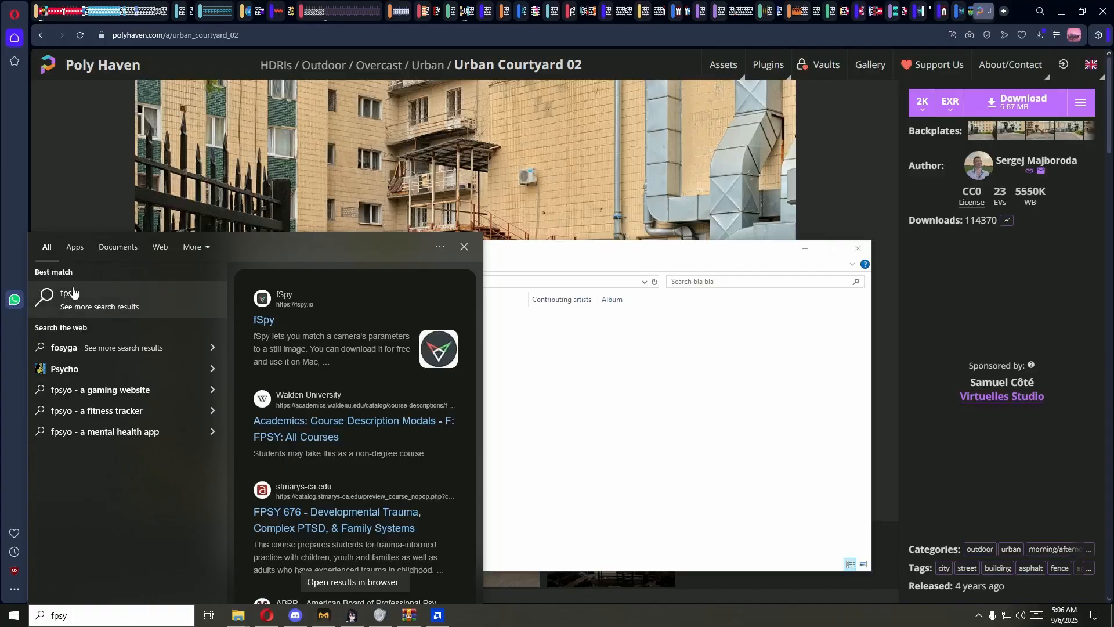
pyautogui.click(76, 247)
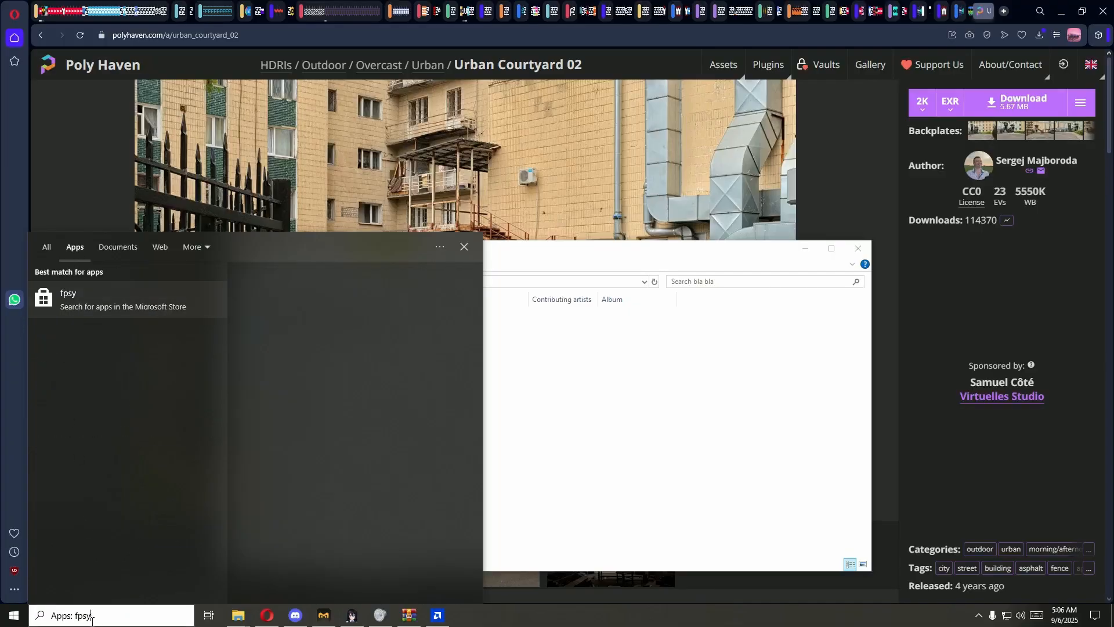
pyautogui.moveTo(92, 617); pyautogui.dragTo(37, 619)
pyautogui.press('BackSpace')
pyautogui.press('Escape')
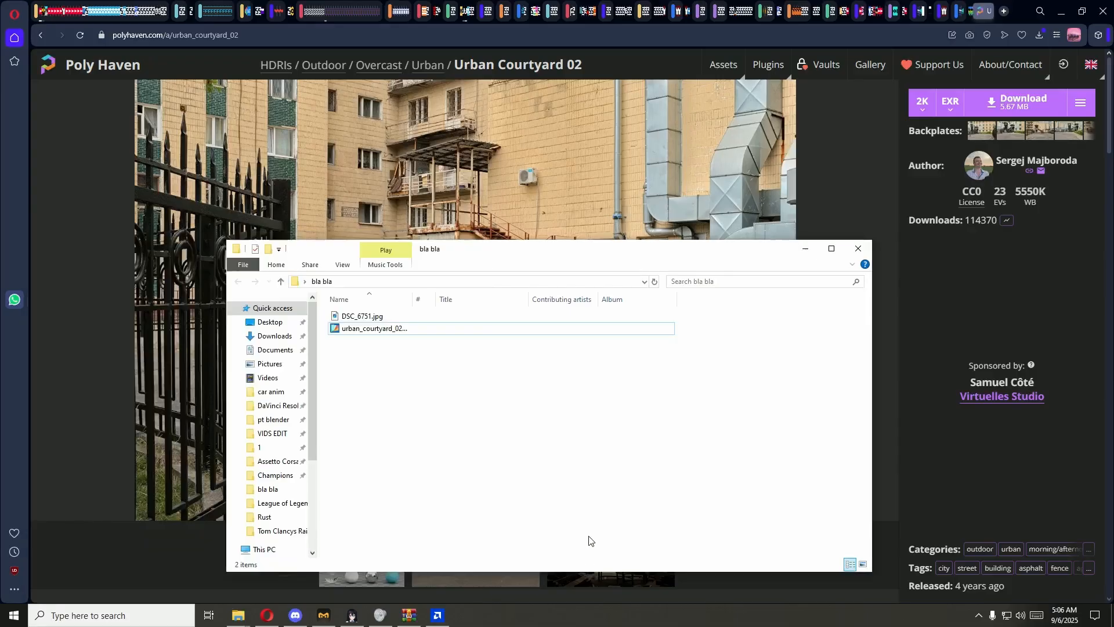
# Step: Launch fSpy from the desktop and load DSC_6751.jpg from the bla bla folder as its image
pyautogui.press('super+d')
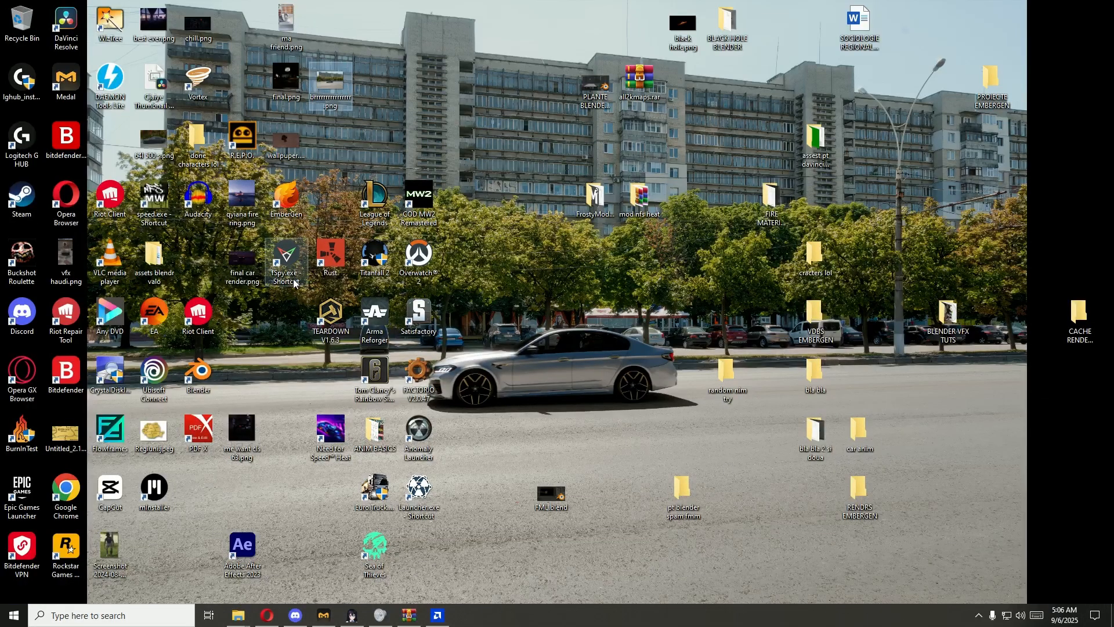
pyautogui.click(292, 258)
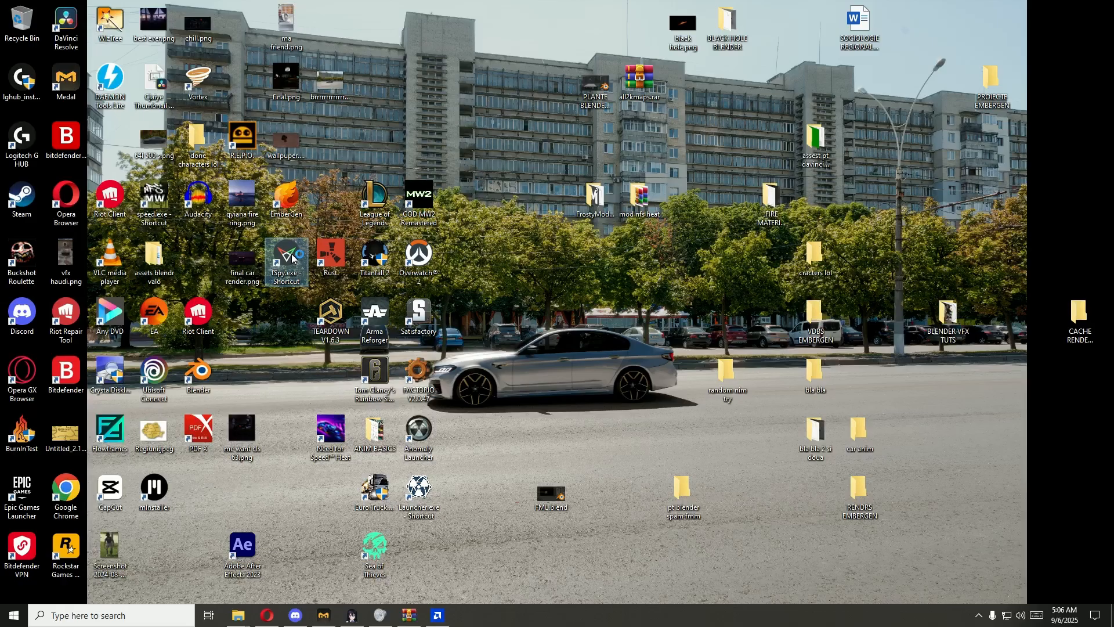
pyautogui.doubleClick(292, 258)
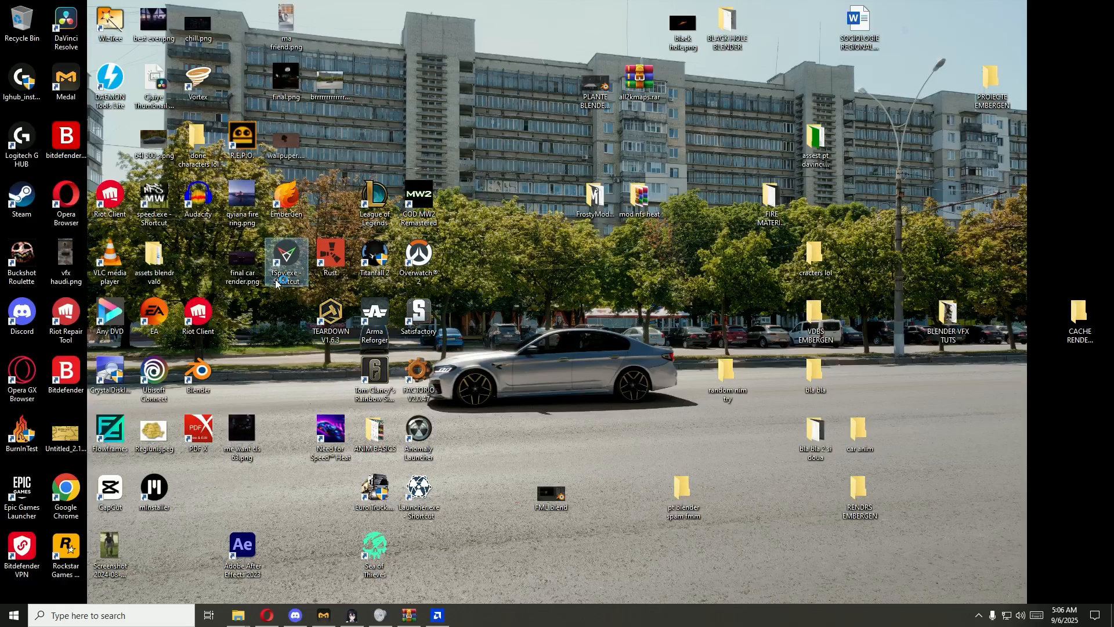
pyautogui.click(270, 612)
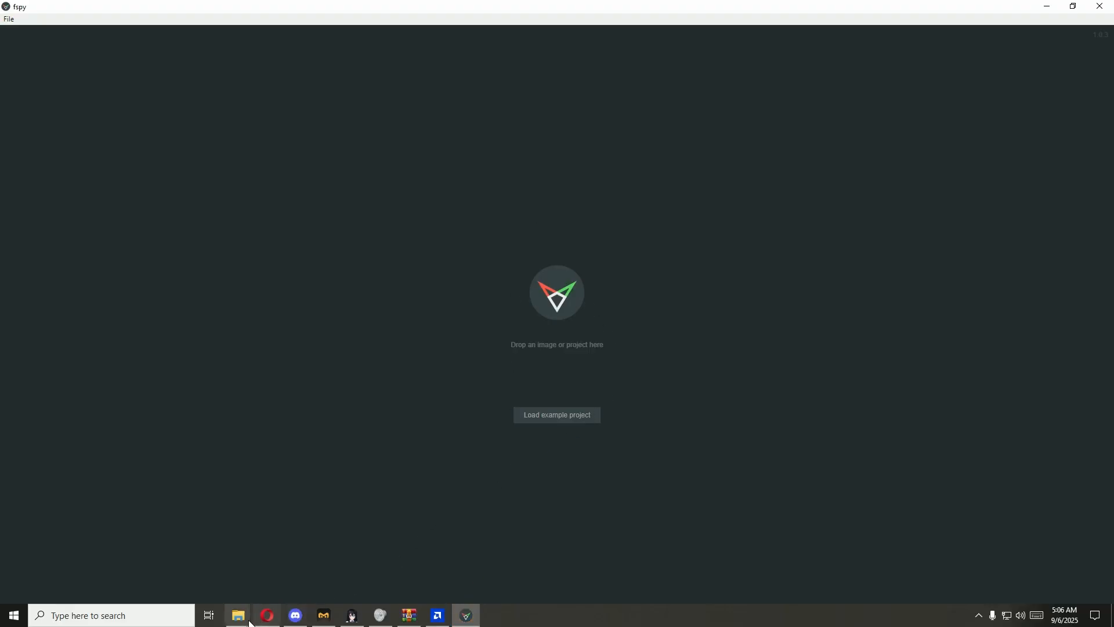
pyautogui.moveTo(238, 615)
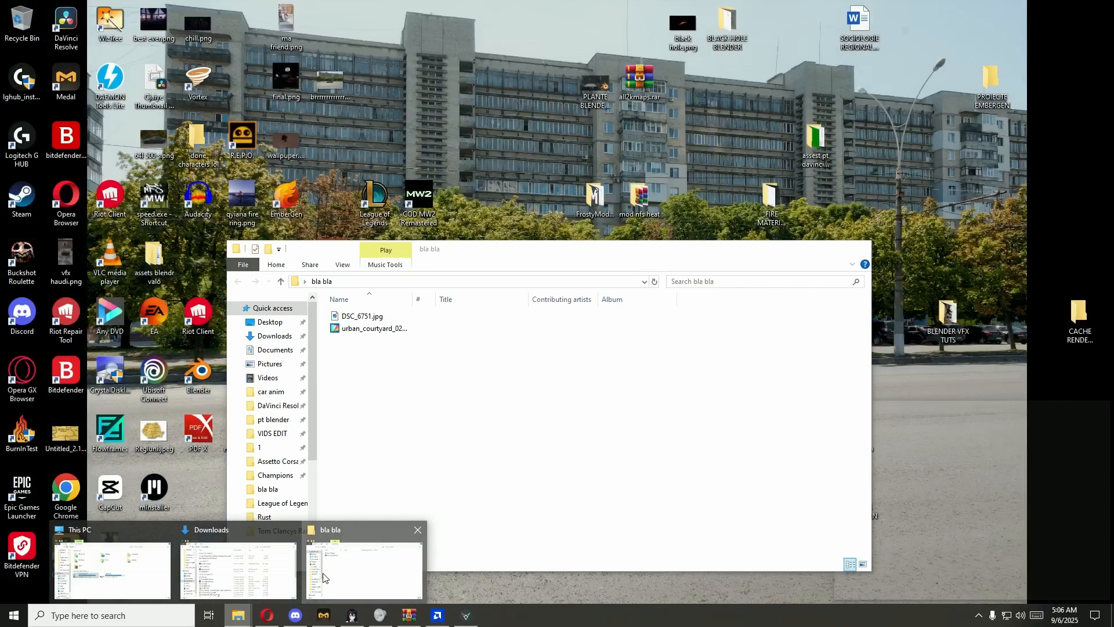
pyautogui.click(323, 577)
pyautogui.moveTo(362, 316); pyautogui.dragTo(92, 258)
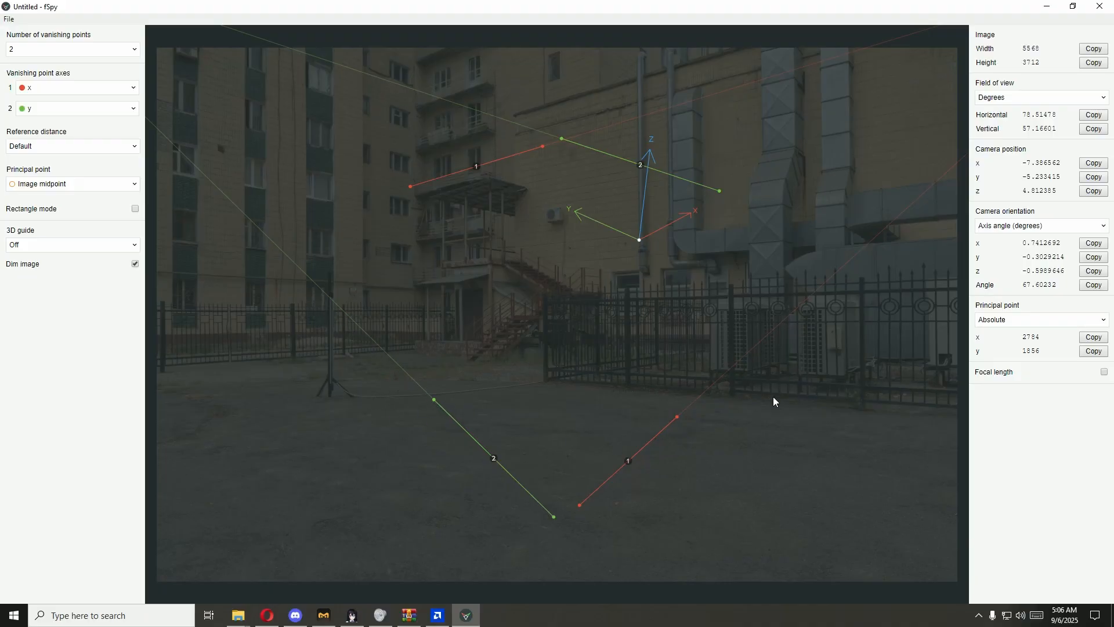
# Step: Launch Blender and dismiss the BlenderKit update prompt and the splash screen
pyautogui.click(174, 616)
pyautogui.write('b')
pyautogui.click(95, 308)
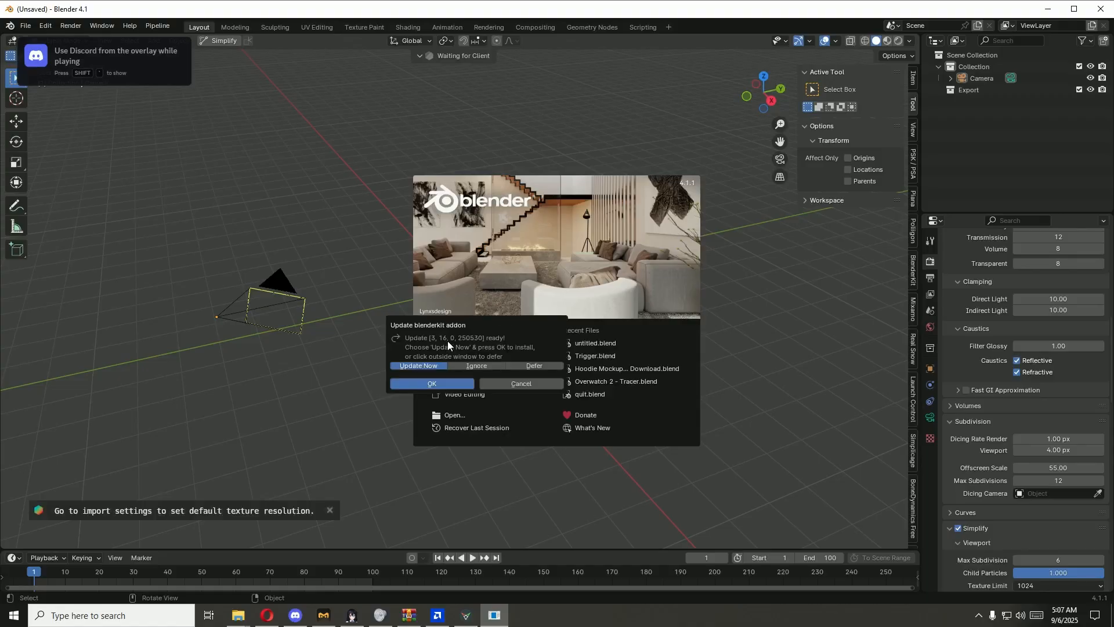
pyautogui.click(471, 381)
pyautogui.click(465, 344)
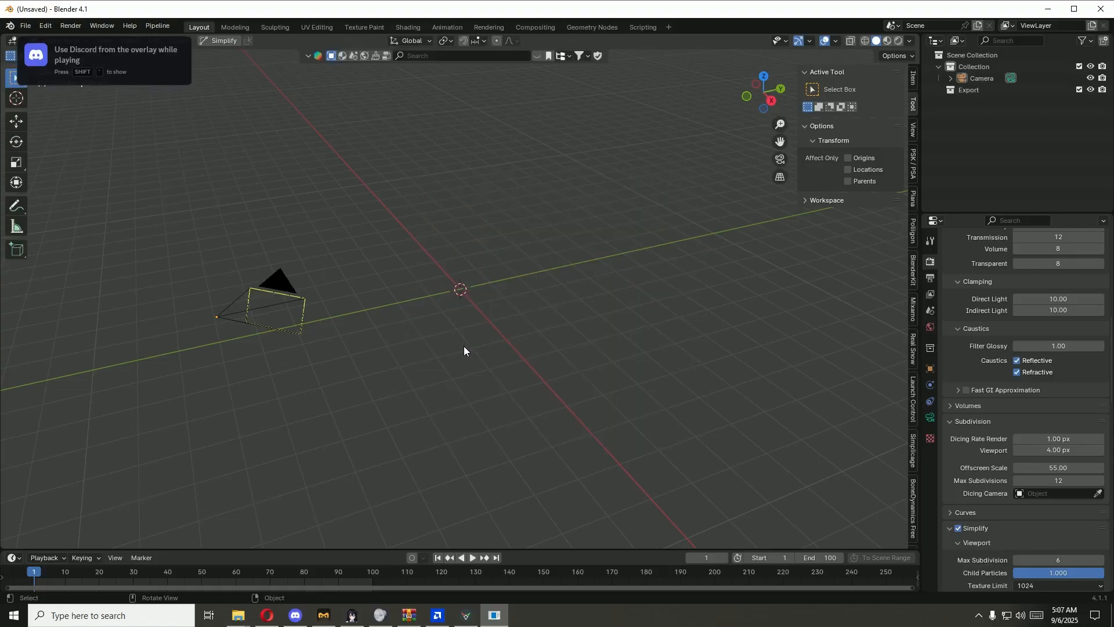
# Step: Add a cube at the scene origin, try moving it along the Y axis, and delete it
pyautogui.moveTo(464, 346)
pyautogui.mouseDown(button='middle')
pyautogui.moveTo(540, 342)
pyautogui.moveTo(478, 362)
pyautogui.mouseUp(button='middle')
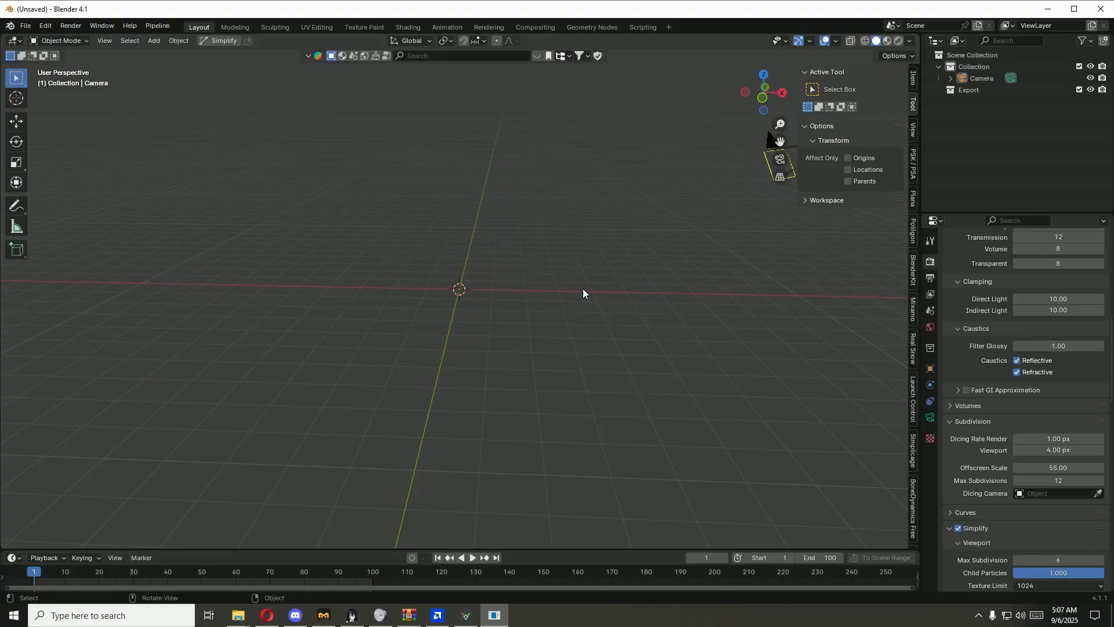
pyautogui.moveTo(487, 272); pyautogui.dragTo(733, 311)
pyautogui.hotkey('shift', 'a')
pyautogui.press('space')
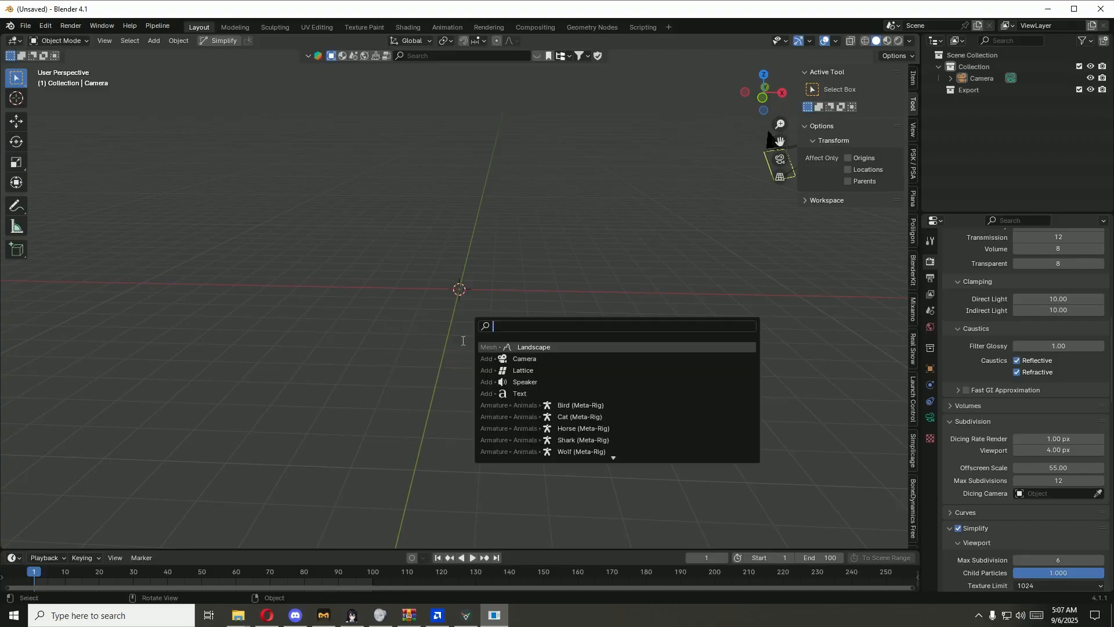
pyautogui.press('Escape')
pyautogui.hotkey('shift', 'a')
pyautogui.moveTo(430, 323)
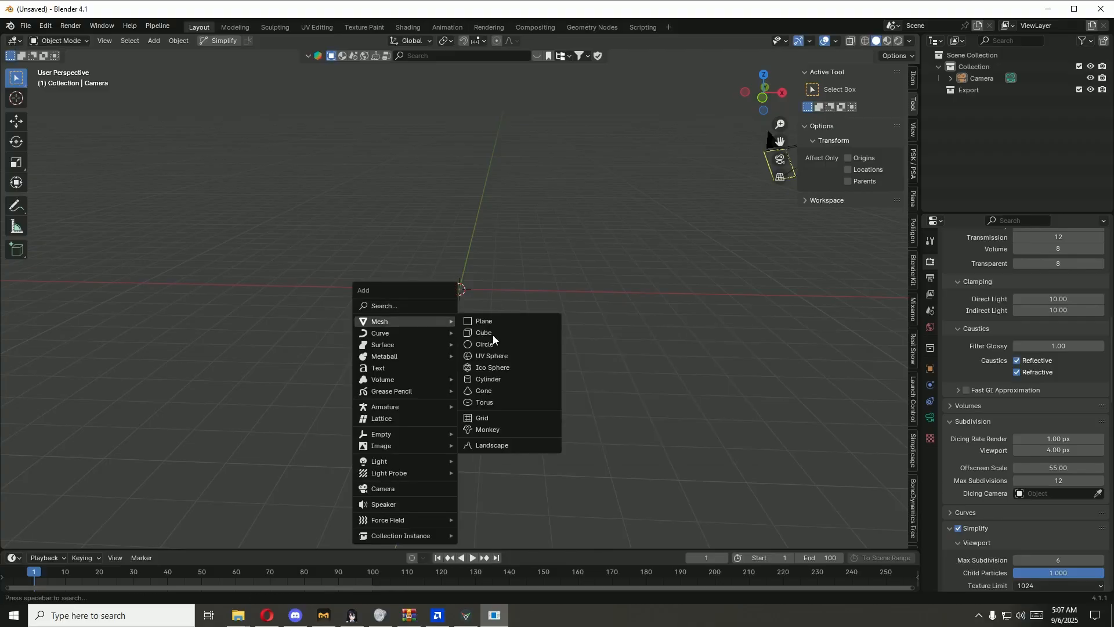
pyautogui.click(492, 336)
pyautogui.press('g')
pyautogui.press('y')
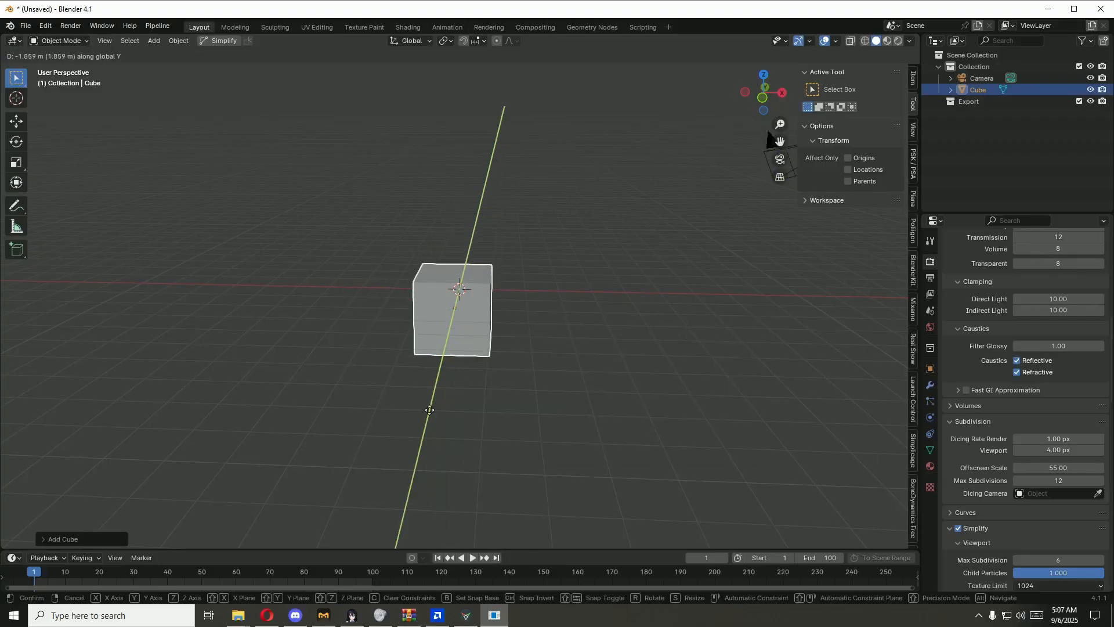
pyautogui.press('Escape')
pyautogui.press('Delete')
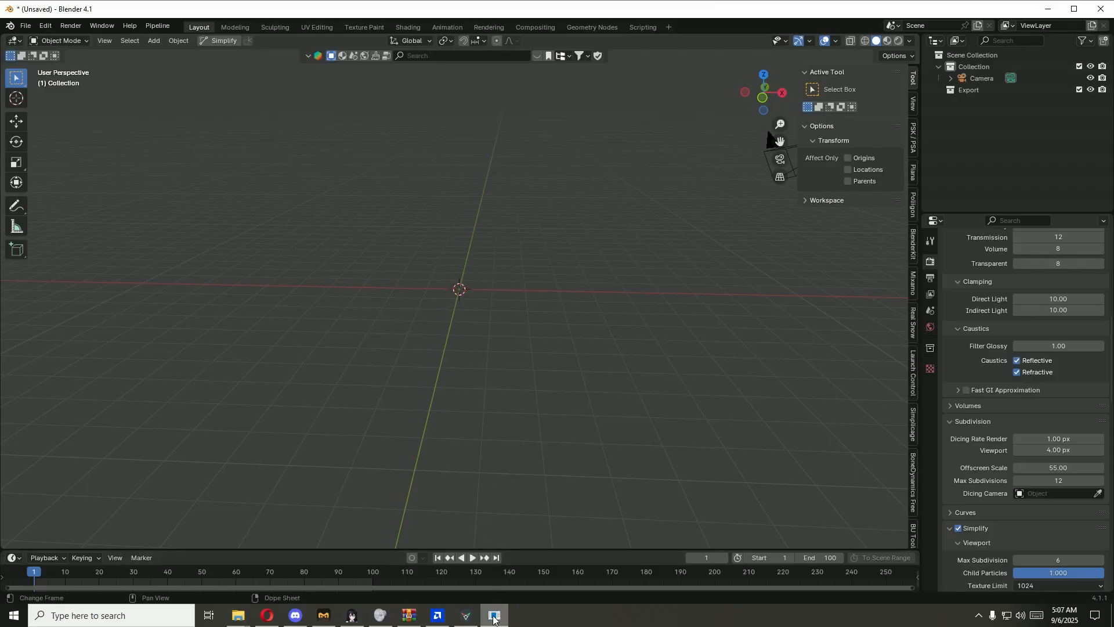
# Step: Switch back to fSpy and lay one Y-axis vanishing line along the iron fence's base and the other diagonally across the foreground asphalt
pyautogui.click(468, 622)
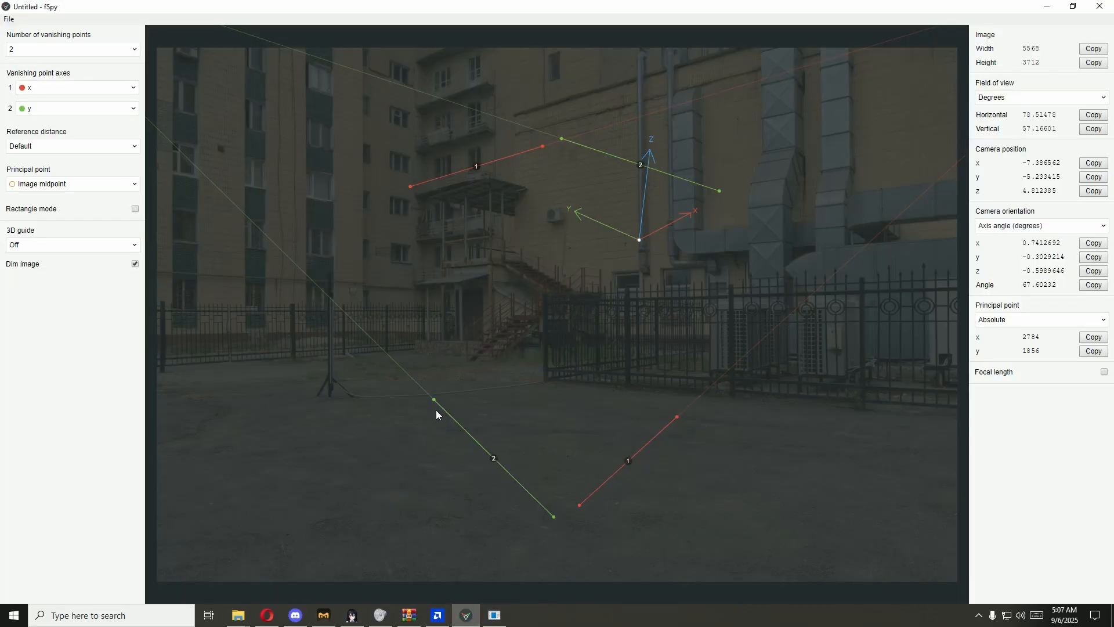
pyautogui.moveTo(432, 398); pyautogui.dragTo(413, 352)
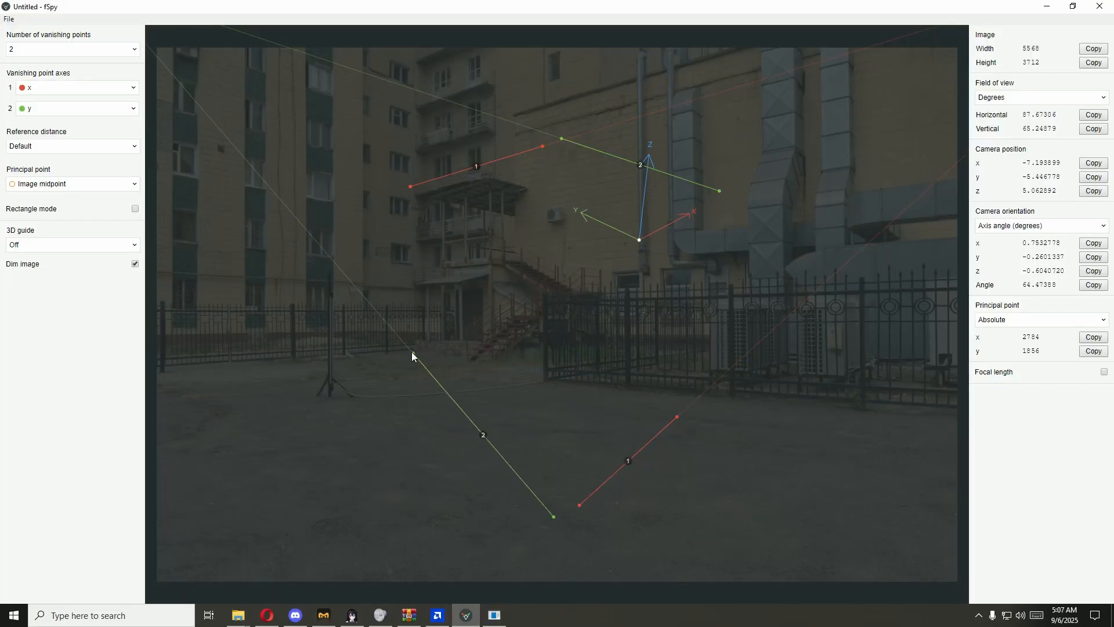
pyautogui.moveTo(546, 508); pyautogui.dragTo(956, 409)
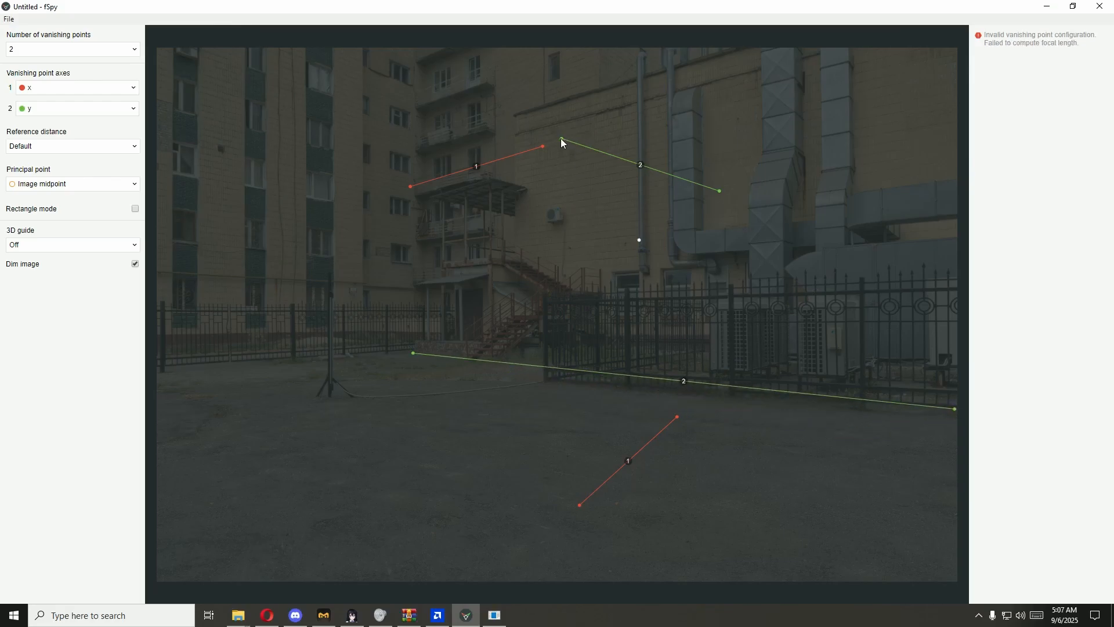
pyautogui.moveTo(561, 138); pyautogui.dragTo(160, 375)
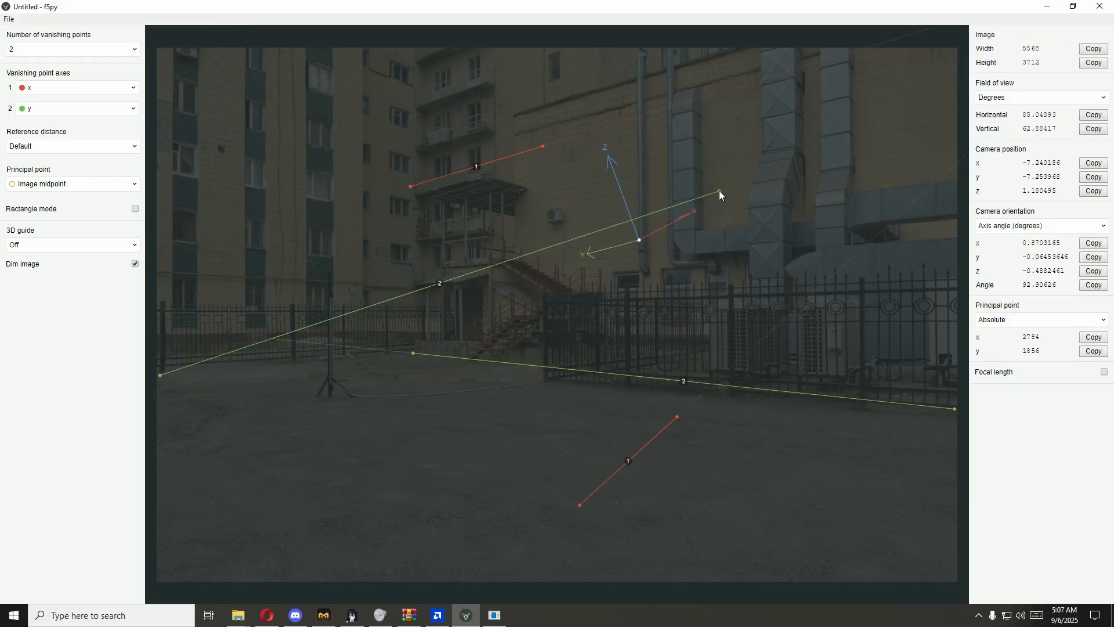
pyautogui.moveTo(720, 191); pyautogui.dragTo(828, 589)
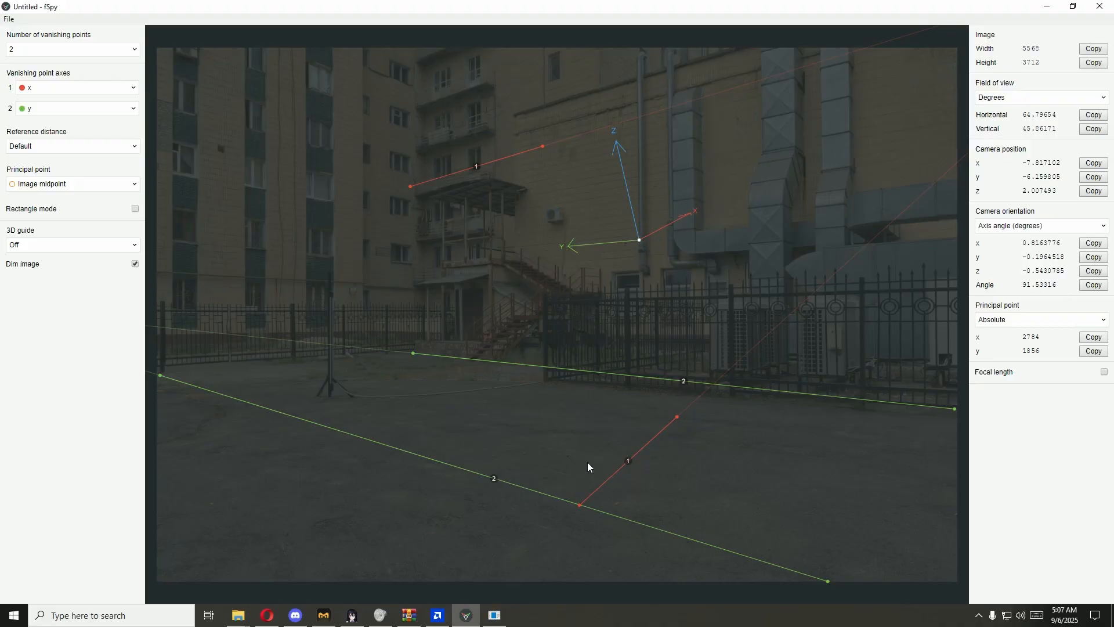
# Step: Lay both X-axis vanishing lines on the courtyard ground, crossing the Y-axis lines, and move the origin to the middle of the asphalt
pyautogui.moveTo(579, 507); pyautogui.dragTo(373, 578)
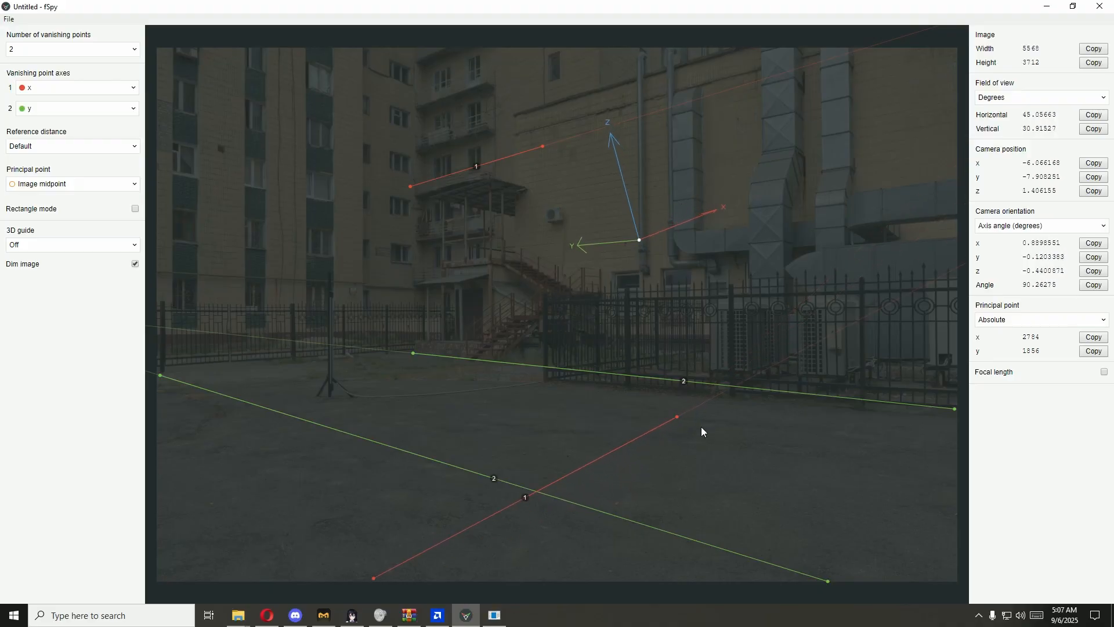
pyautogui.moveTo(677, 418); pyautogui.dragTo(716, 393)
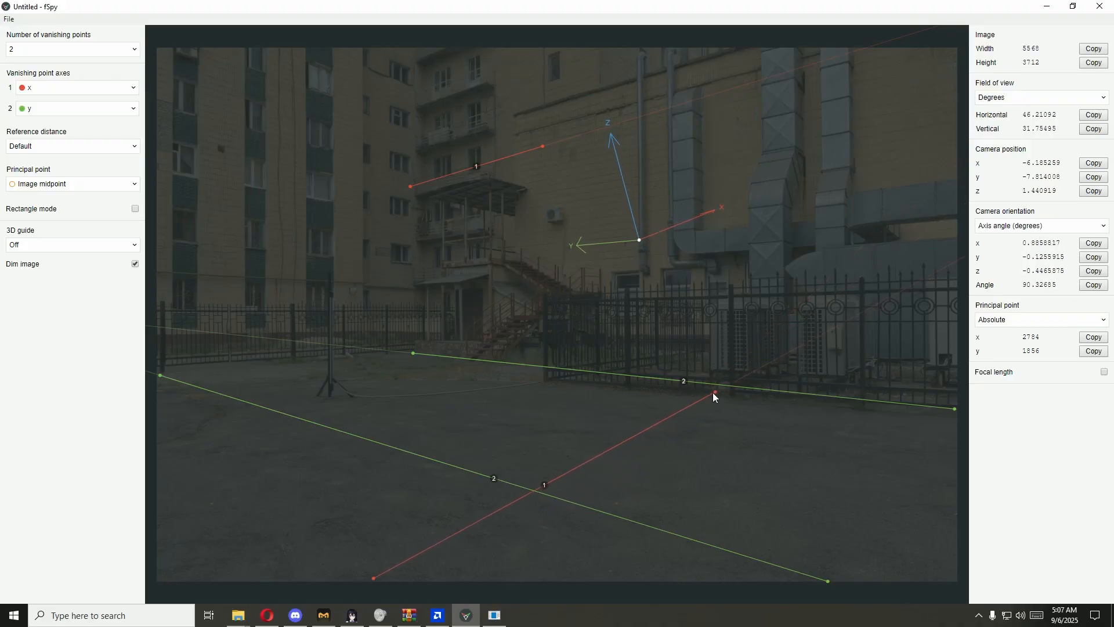
pyautogui.moveTo(410, 186); pyautogui.dragTo(160, 422)
pyautogui.moveTo(546, 148); pyautogui.dragTo(422, 362)
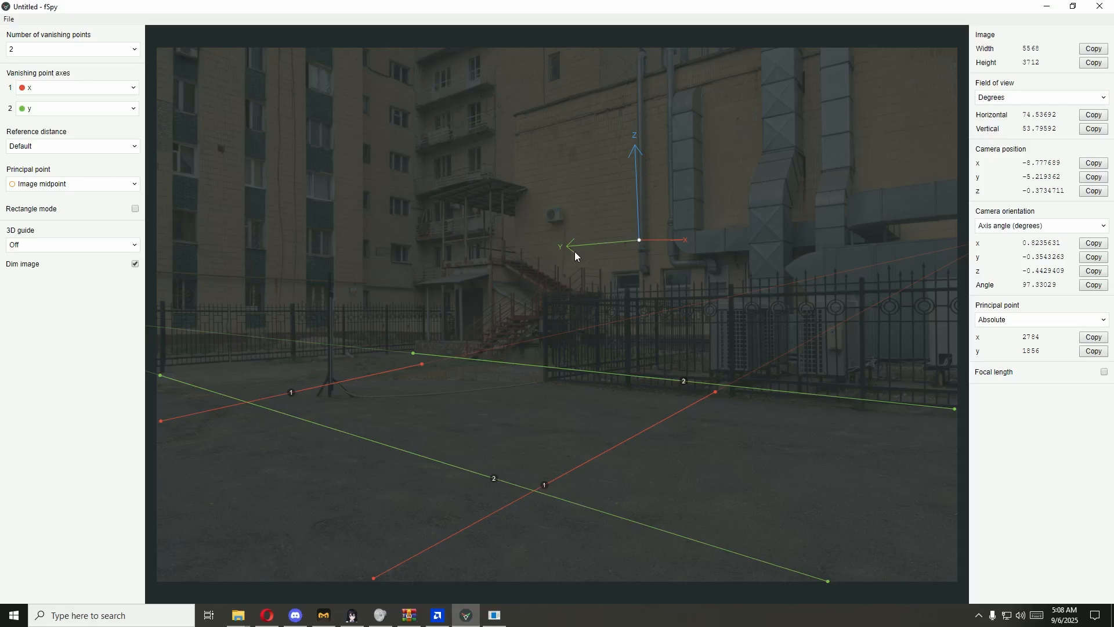
pyautogui.moveTo(641, 240); pyautogui.dragTo(528, 437)
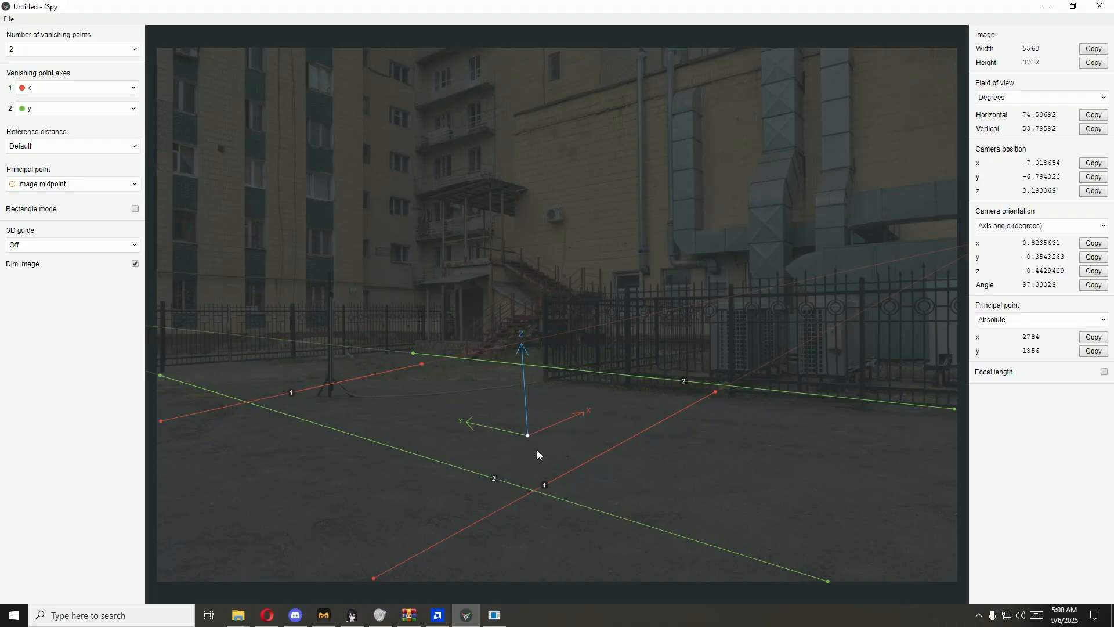
pyautogui.moveTo(528, 436); pyautogui.dragTo(521, 438)
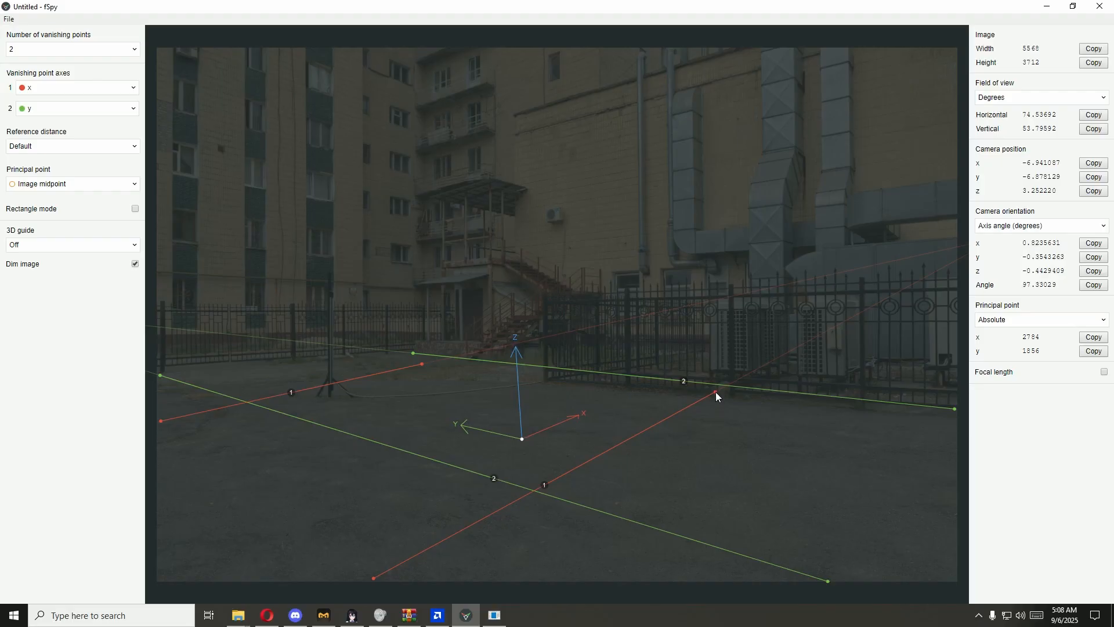
# Step: Shorten the two X-axis vanishing lines to span between the Y-axis lines and shift the origin slightly toward the fence
pyautogui.moveTo(715, 391); pyautogui.dragTo(751, 404)
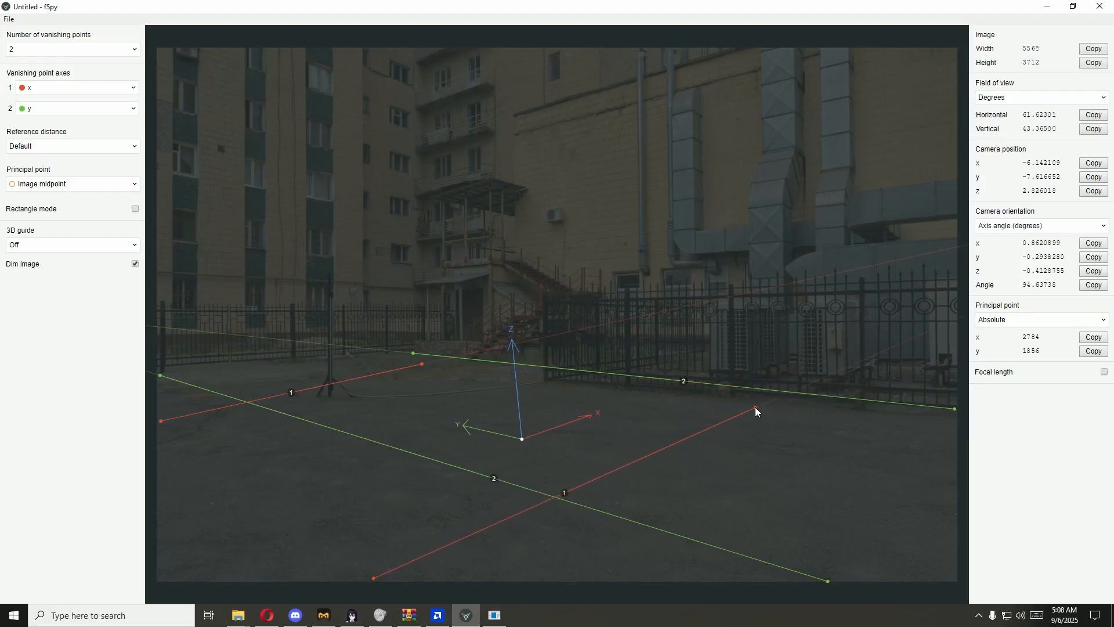
pyautogui.moveTo(385, 577); pyautogui.dragTo(672, 525)
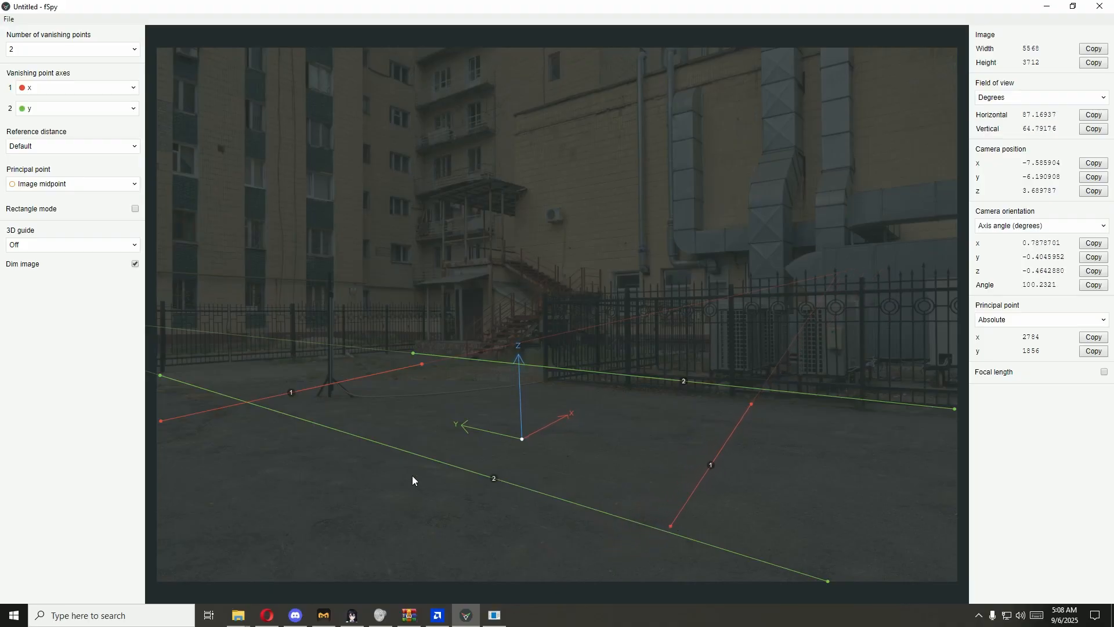
pyautogui.moveTo(161, 423); pyautogui.dragTo(253, 397)
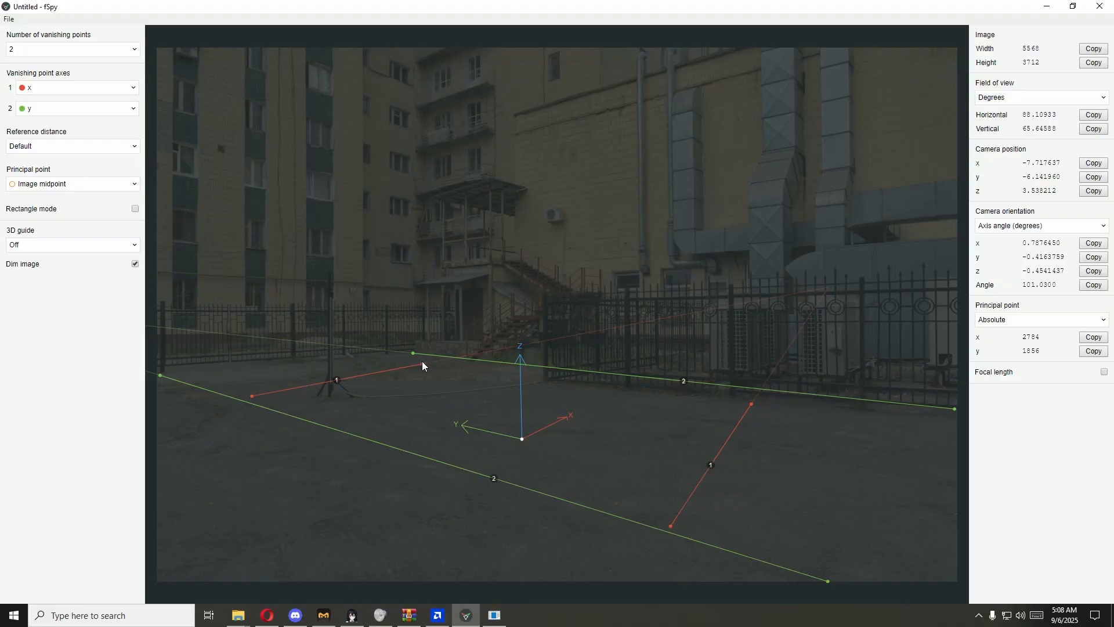
pyautogui.moveTo(423, 360); pyautogui.dragTo(442, 358)
pyautogui.moveTo(522, 439); pyautogui.dragTo(559, 433)
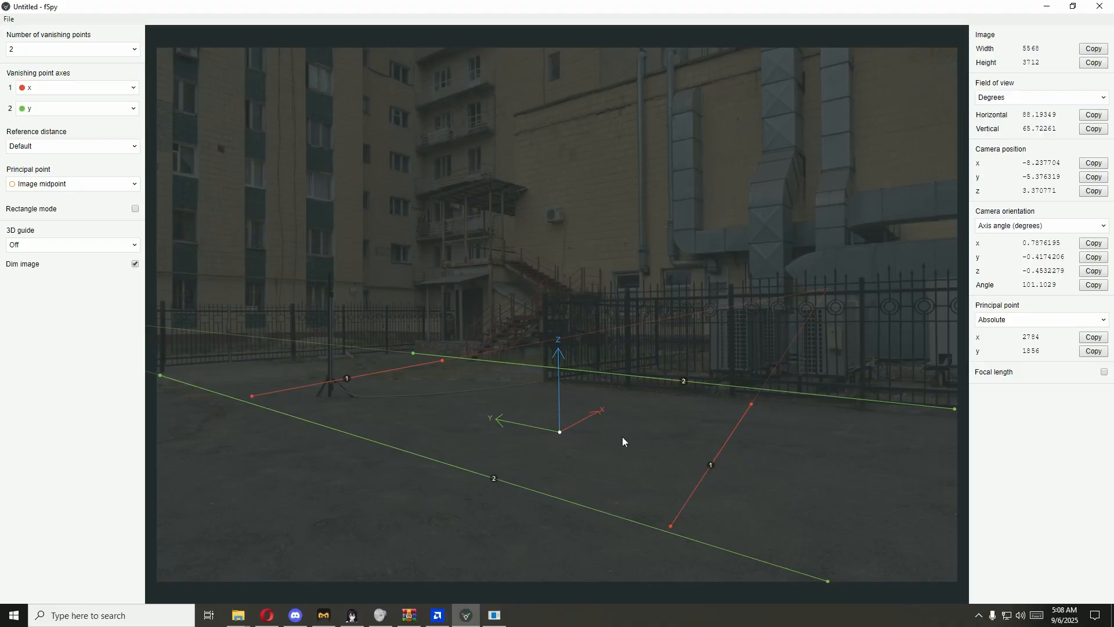
# Step: Try the yz grid floor as the 3D guide, and set it to xy grid floor
pyautogui.click(49, 251)
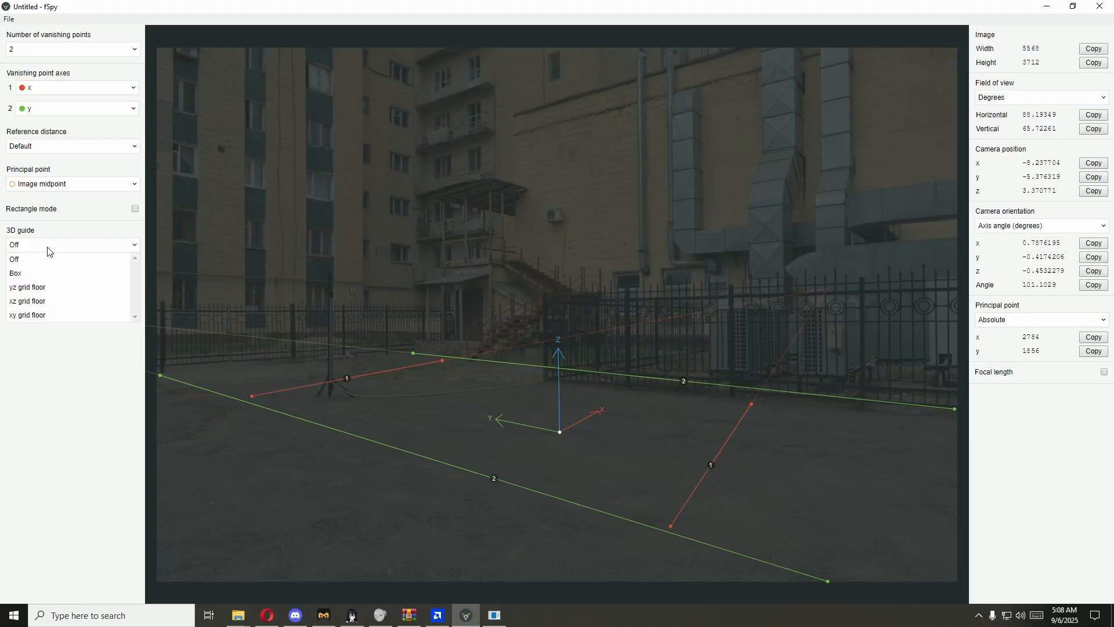
pyautogui.click(24, 287)
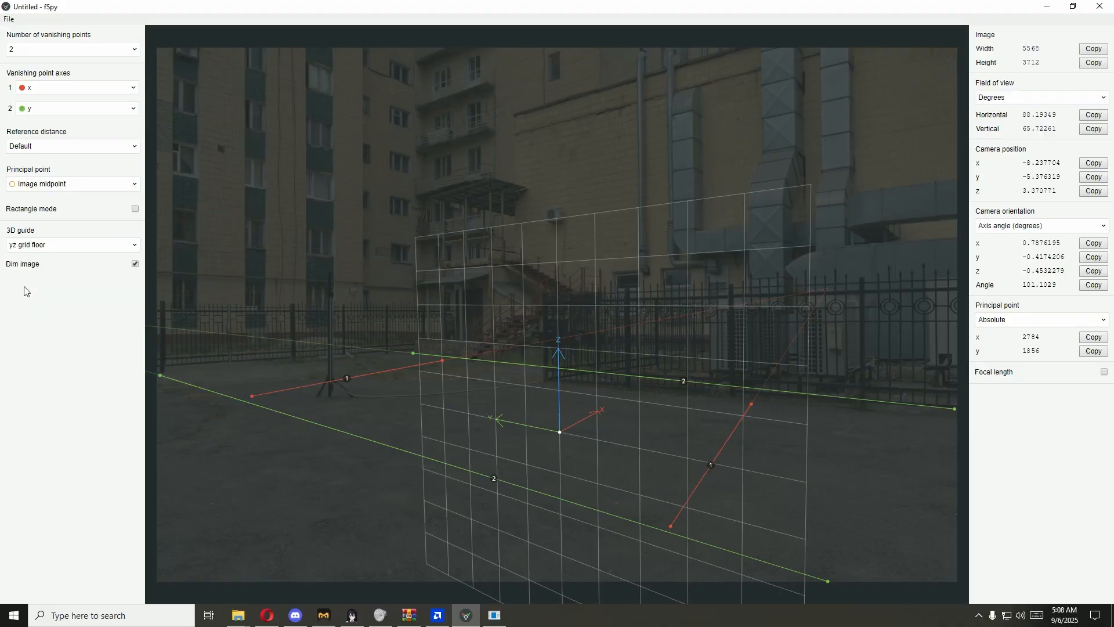
pyautogui.click(39, 250)
pyautogui.click(43, 315)
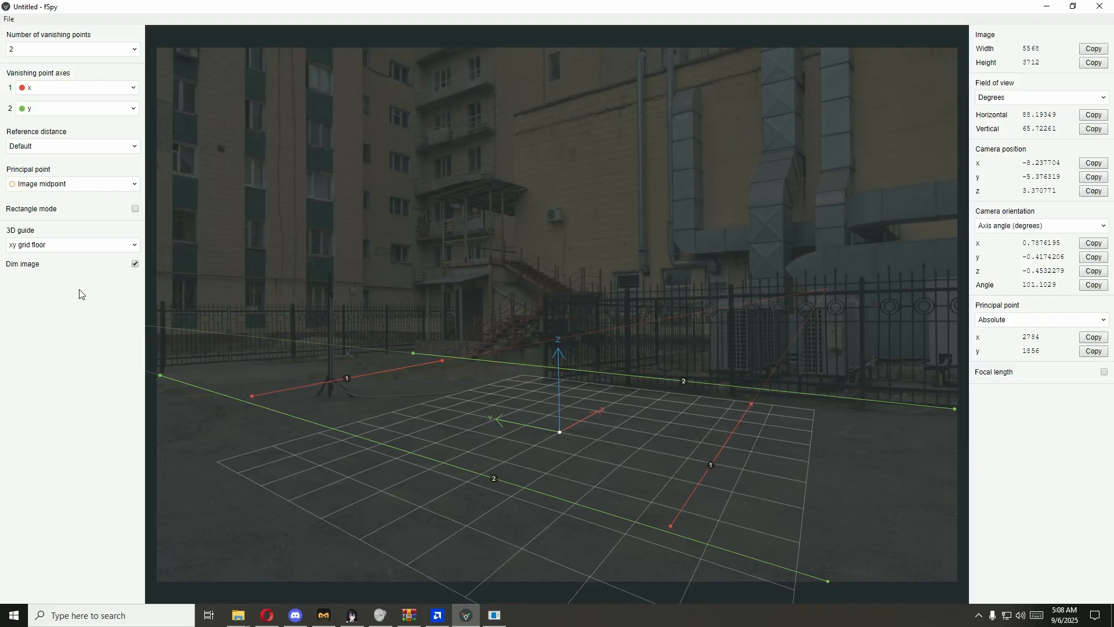
pyautogui.click(57, 250)
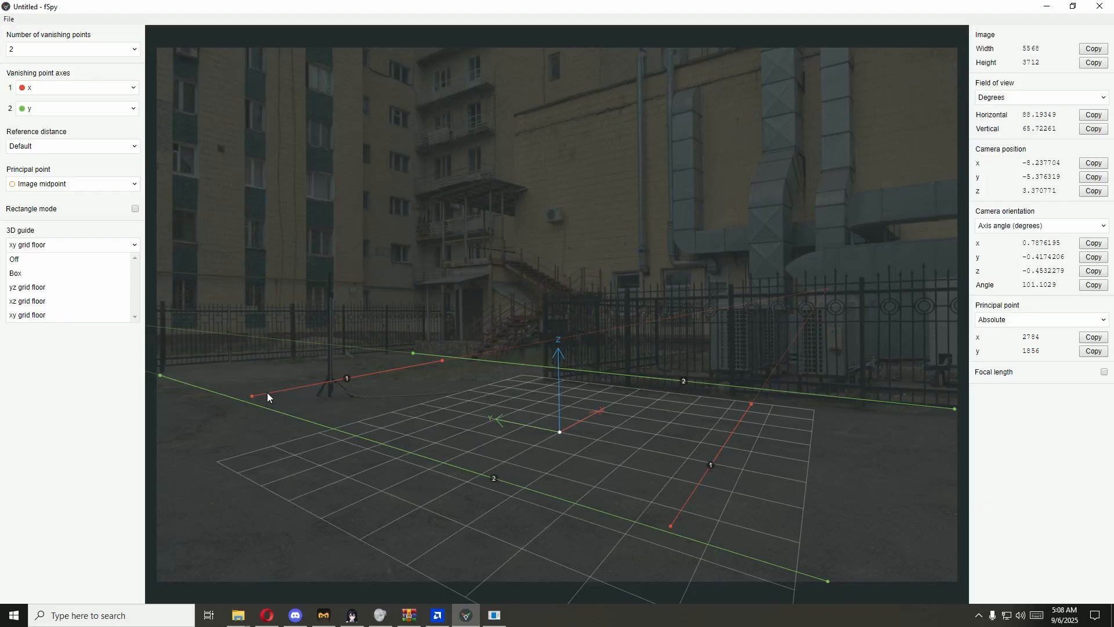
pyautogui.click(253, 398)
# Step: Fine-tune the X-axis line near the tripod and tilt the one by the fence so its near end leans away from the origin
pyautogui.moveTo(249, 397); pyautogui.dragTo(247, 400)
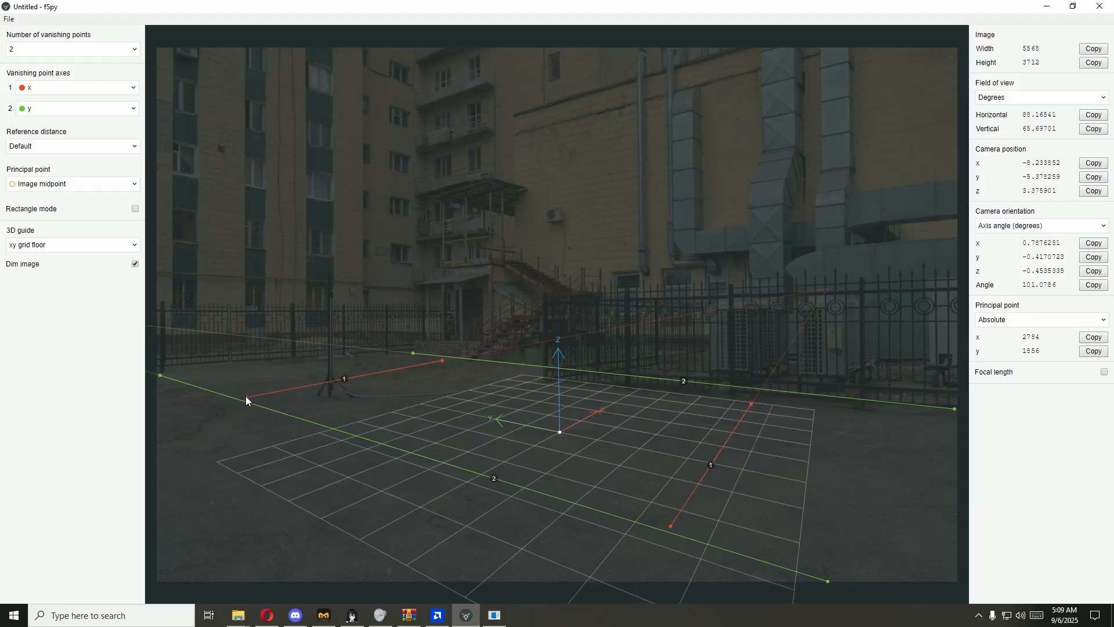
pyautogui.moveTo(437, 361); pyautogui.dragTo(429, 362)
pyautogui.moveTo(667, 527); pyautogui.dragTo(798, 524)
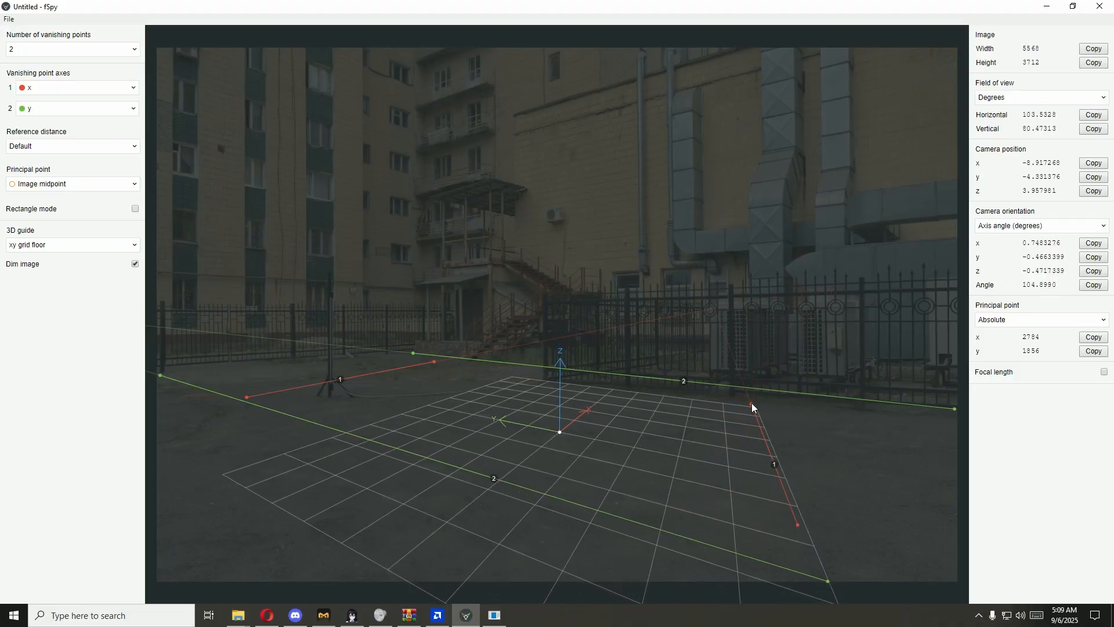
pyautogui.moveTo(751, 403)
pyautogui.mouseDown()
pyautogui.moveTo(797, 412)
pyautogui.moveTo(742, 395)
pyautogui.mouseUp()
pyautogui.moveTo(798, 525)
pyautogui.mouseDown()
pyautogui.moveTo(729, 516)
pyautogui.moveTo(801, 510)
pyautogui.mouseUp()
pyautogui.moveTo(741, 394)
pyautogui.mouseDown()
pyautogui.moveTo(770, 404)
pyautogui.moveTo(755, 402)
pyautogui.mouseUp()
# Step: Adjust the fence-base Y-axis line's far end and flatten the foreground Y-axis line by moving both of its ends
pyautogui.moveTo(411, 353); pyautogui.dragTo(423, 356)
pyautogui.moveTo(160, 375); pyautogui.dragTo(244, 438)
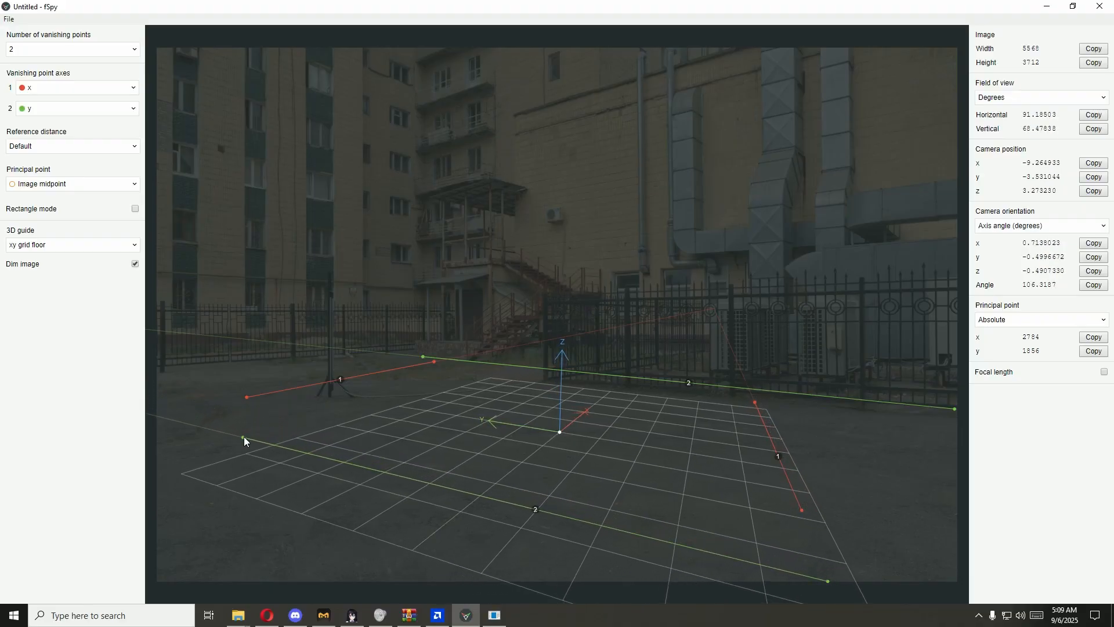
pyautogui.moveTo(826, 581); pyautogui.dragTo(866, 581)
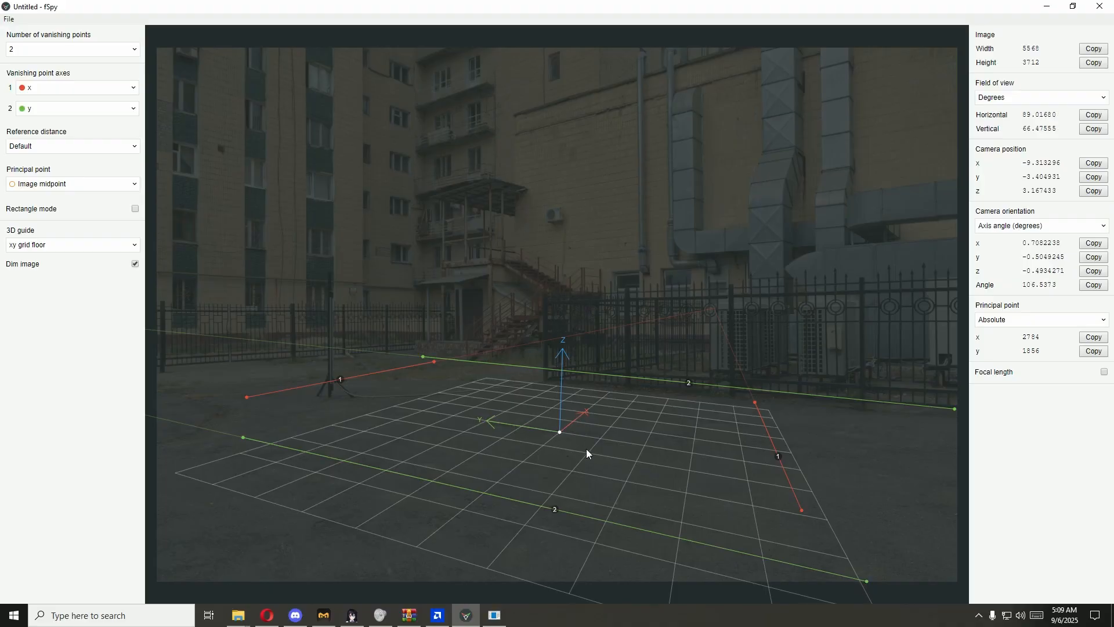
# Step: Turn off the 3D guide and save the fSpy project as aaaaaaaaaaaaaaaaaaaaaaaaaaaaa in the bla bla folder
pyautogui.click(40, 246)
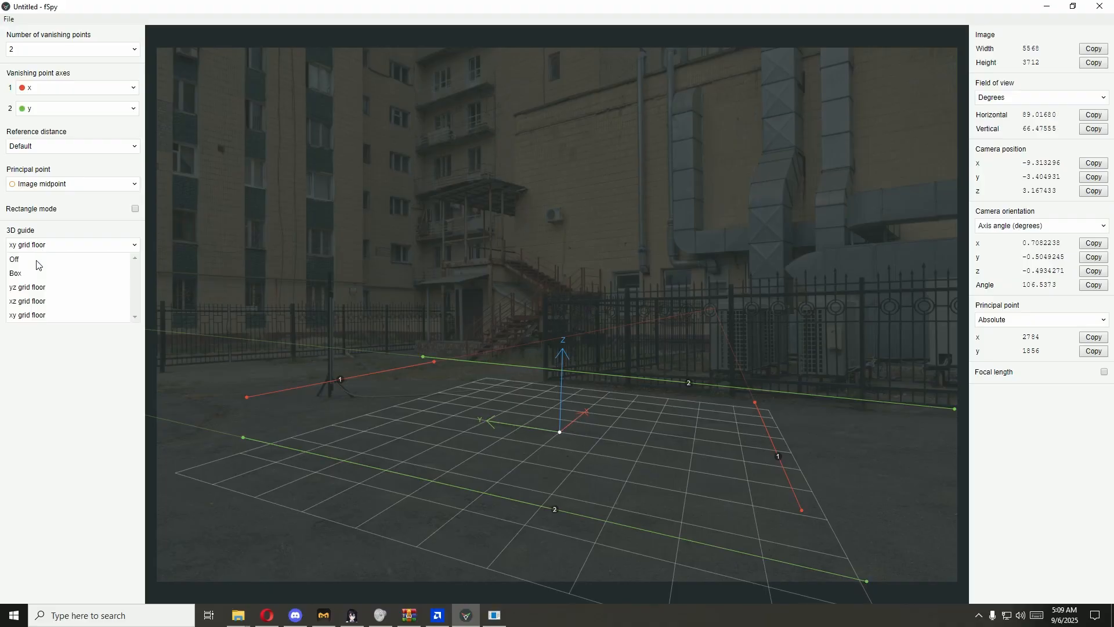
pyautogui.click(18, 259)
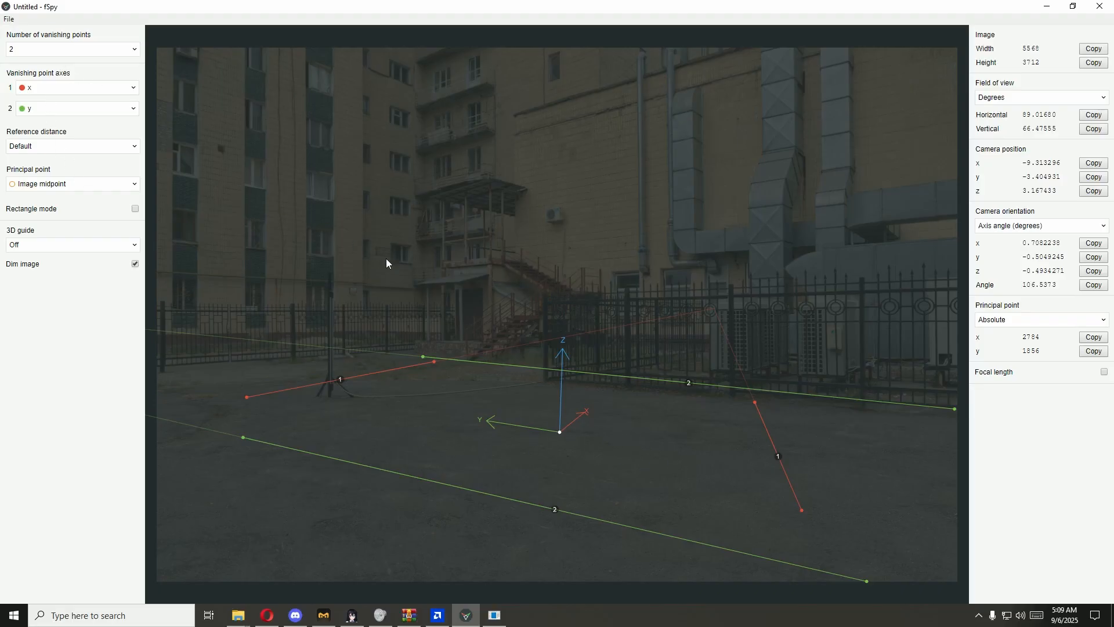
pyautogui.hotkey('ctrl', 's')
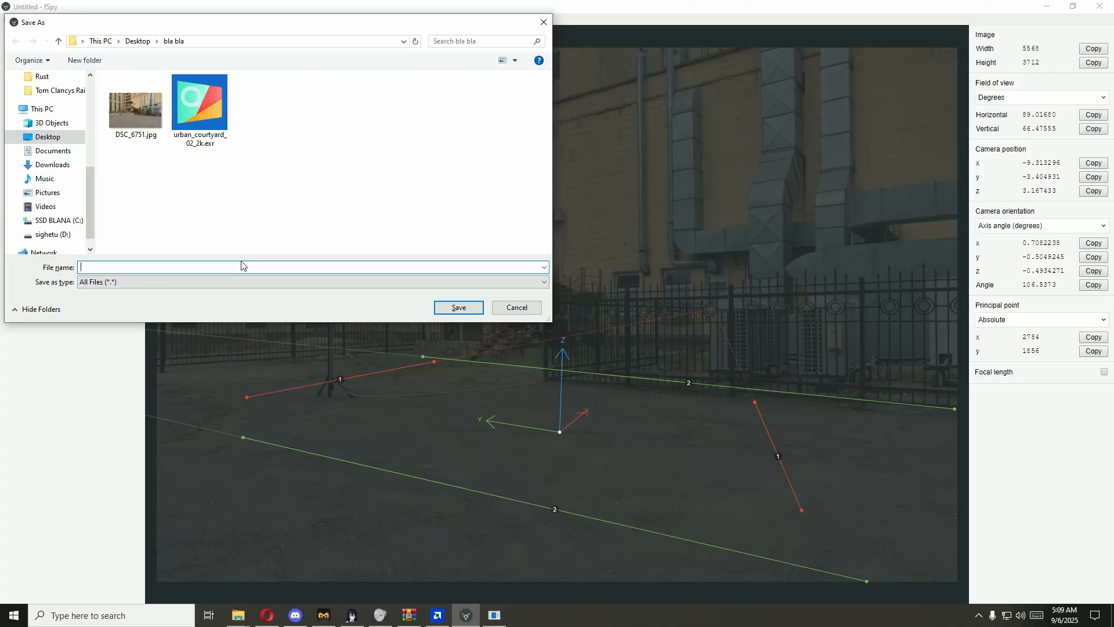
pyautogui.write('aaaaaaaaaaaaaaaaaaaaaaaaaaaaa')
pyautogui.click(470, 305)
# Step: Check the saved project file in the bla bla folder in File Explorer
pyautogui.click(9, 19)
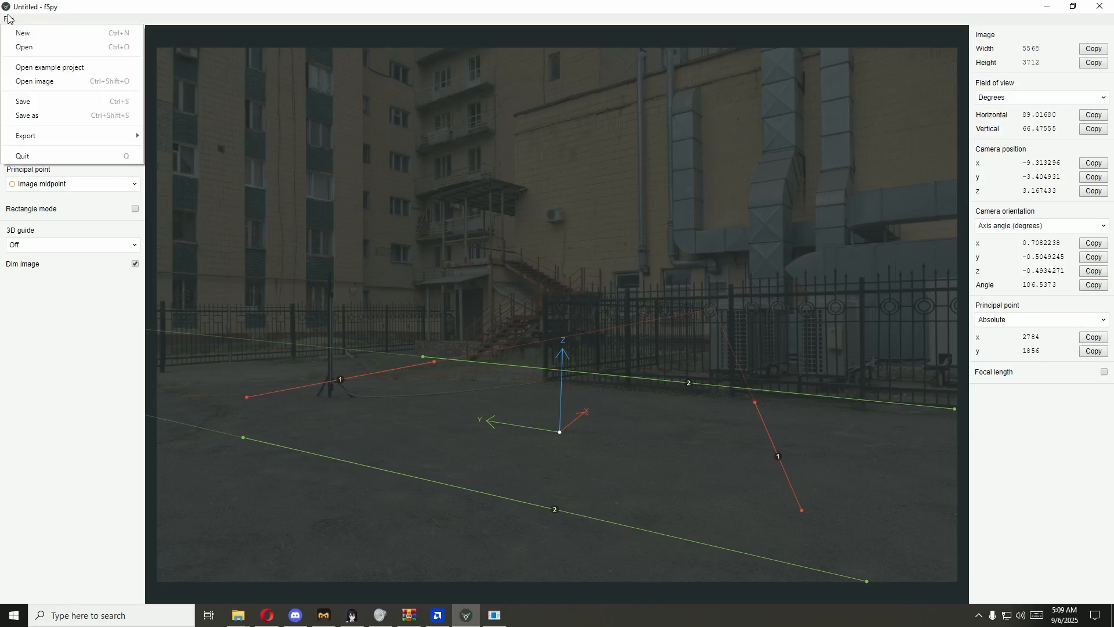
pyautogui.click(238, 615)
pyautogui.click(355, 565)
pyautogui.click(371, 380)
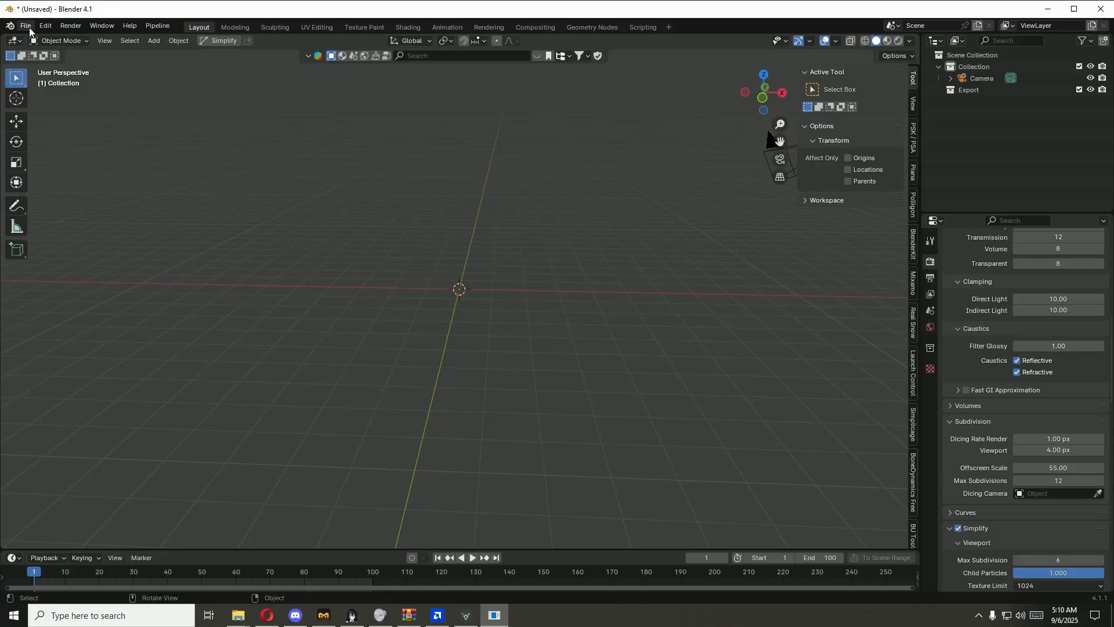
# Step: Switch to Blender and import the saved fSpy project file from the bla bla folder with its background image
pyautogui.click(25, 26)
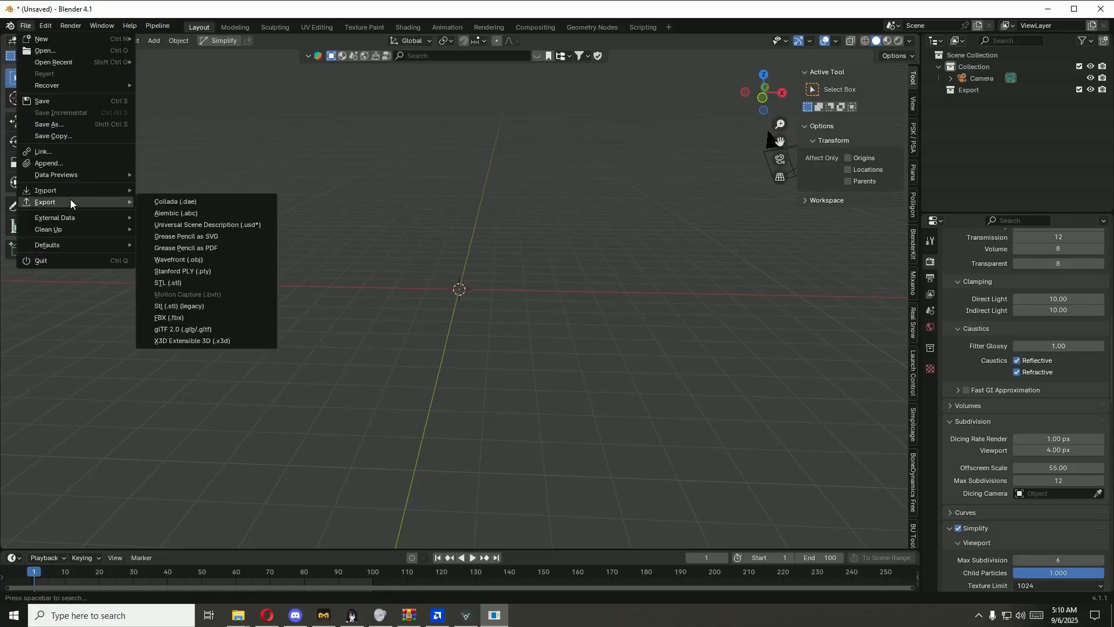
pyautogui.moveTo(53, 193)
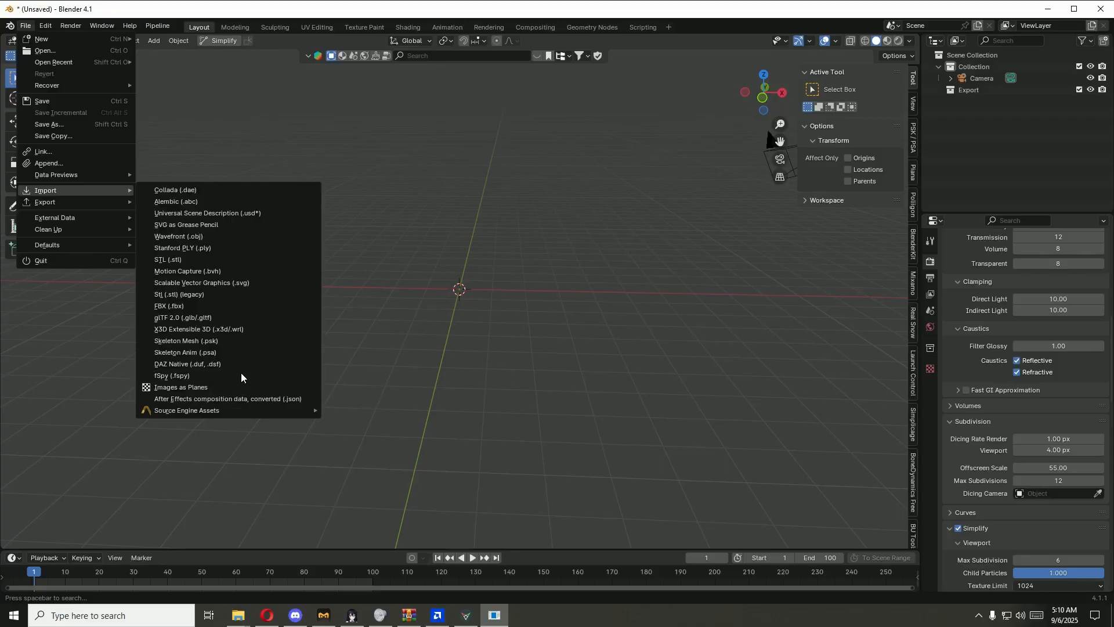
pyautogui.click(186, 377)
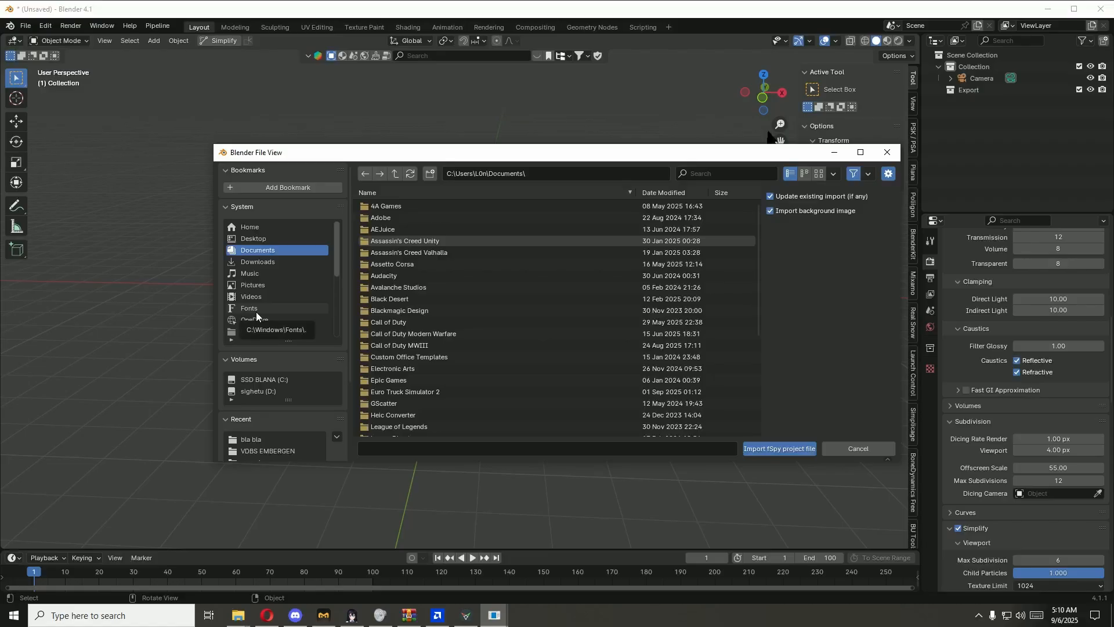
pyautogui.click(261, 441)
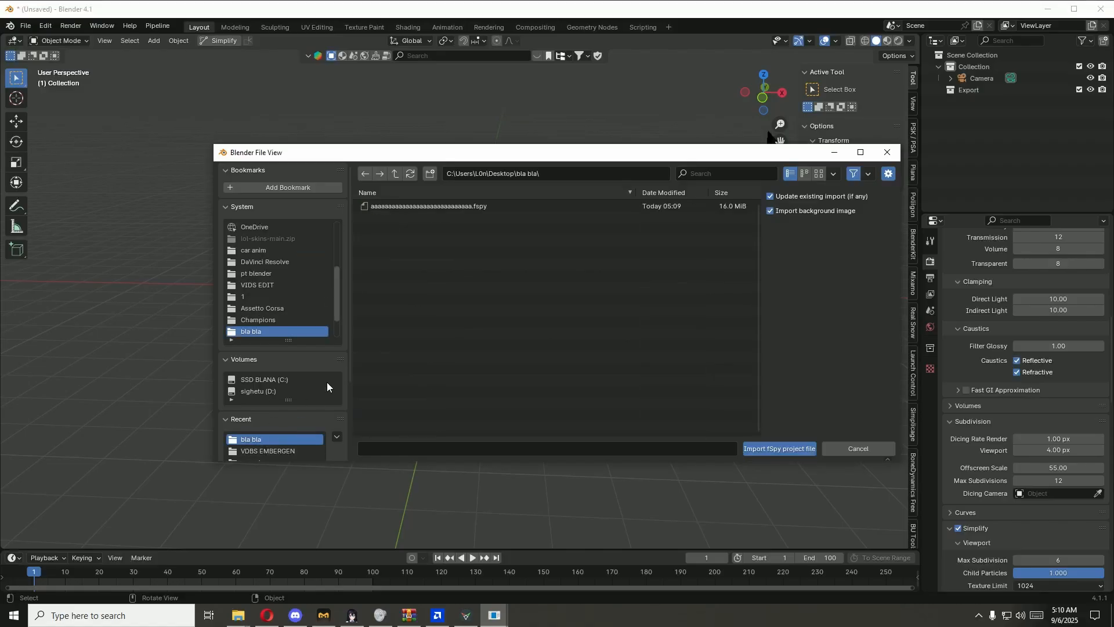
pyautogui.click(451, 206)
pyautogui.click(793, 450)
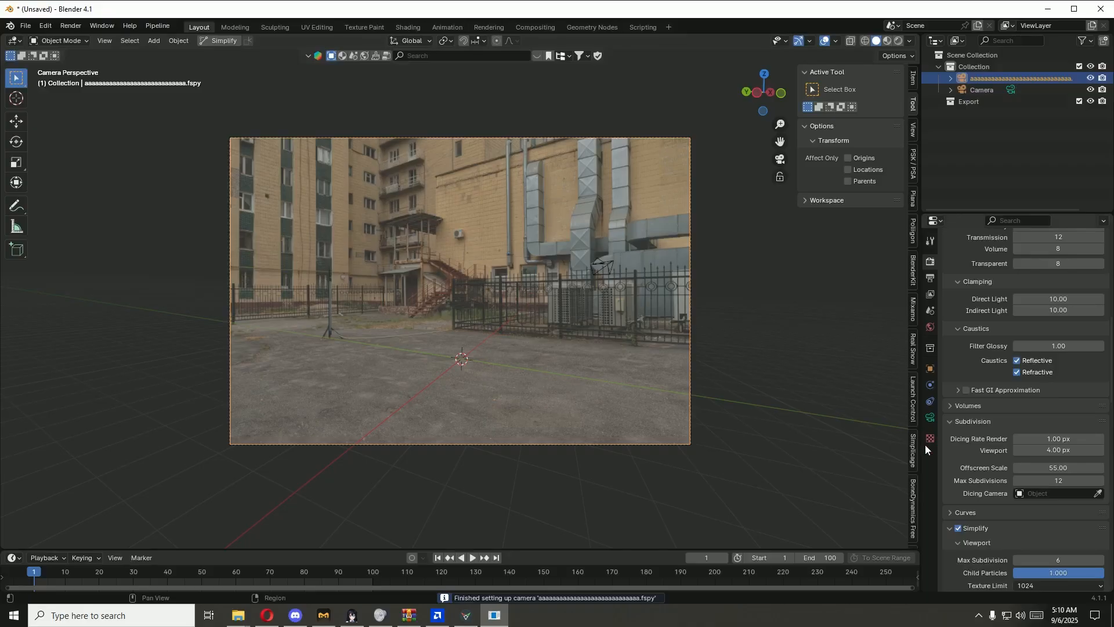
# Step: Close fSpy and set the imported camera's background image opacity to 1.000 in Blender
pyautogui.click(930, 418)
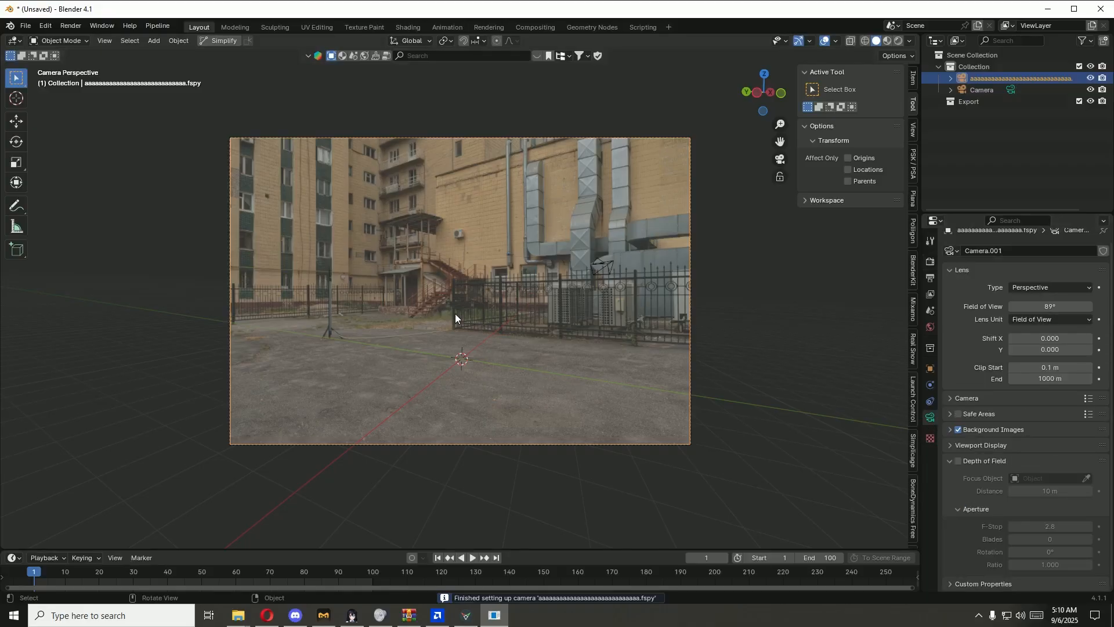
pyautogui.rightClick(466, 605)
pyautogui.click(464, 598)
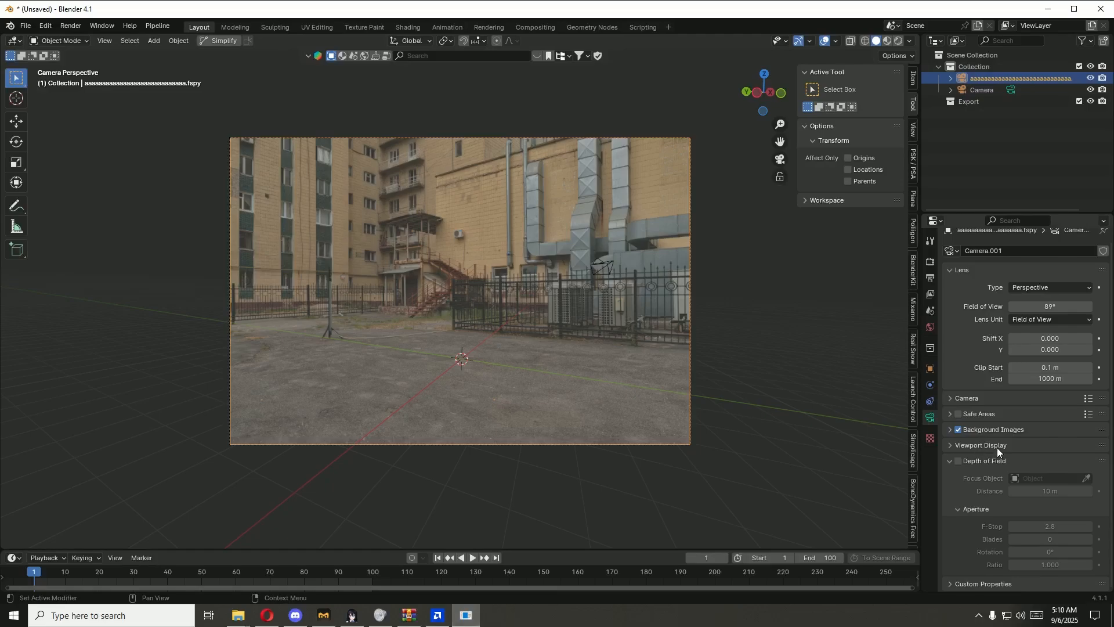
pyautogui.click(950, 430)
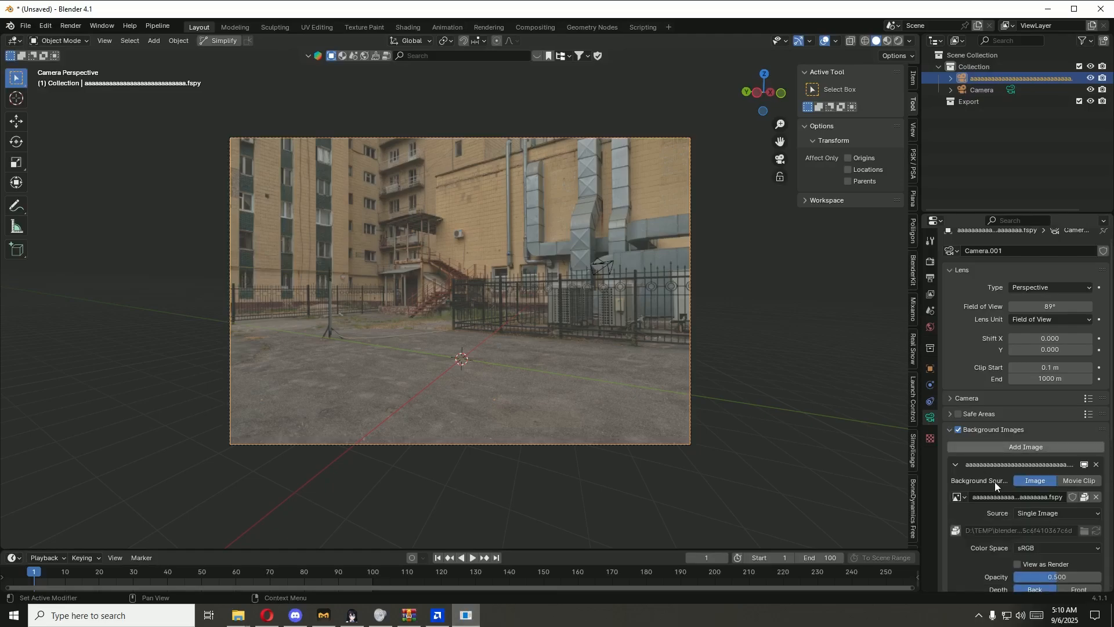
pyautogui.scroll(-3, 994, 482)
pyautogui.moveTo(1051, 503); pyautogui.dragTo(1093, 504)
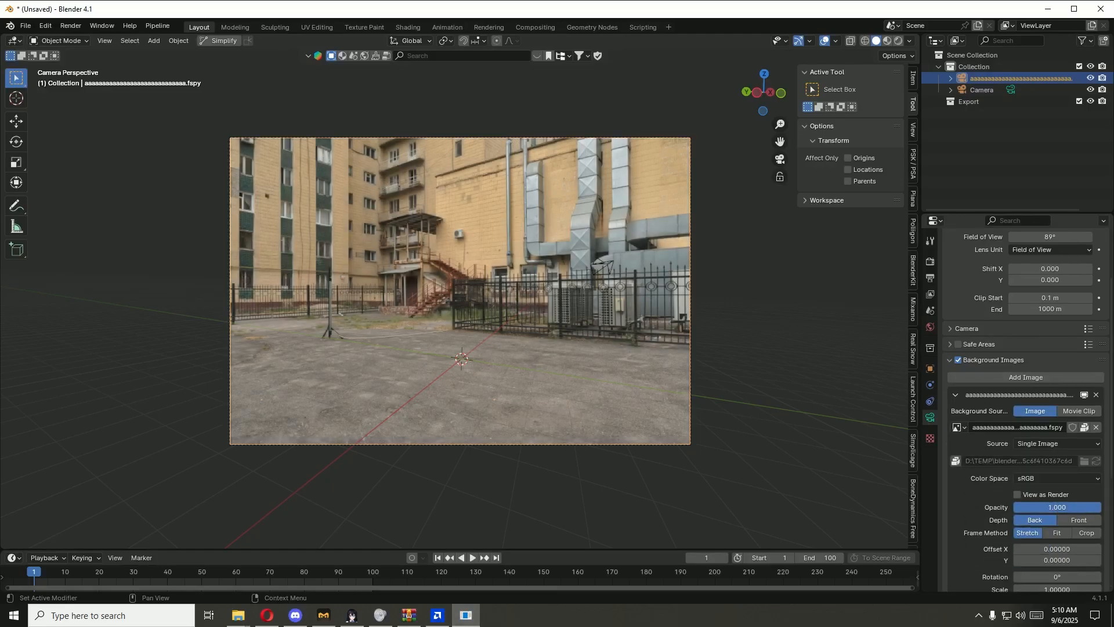
# Step: Add a plane and scale it to about 13.5 by 24.8 m, stretched along Y, to cover the courtyard ground
pyautogui.hotkey('shift', 'a')
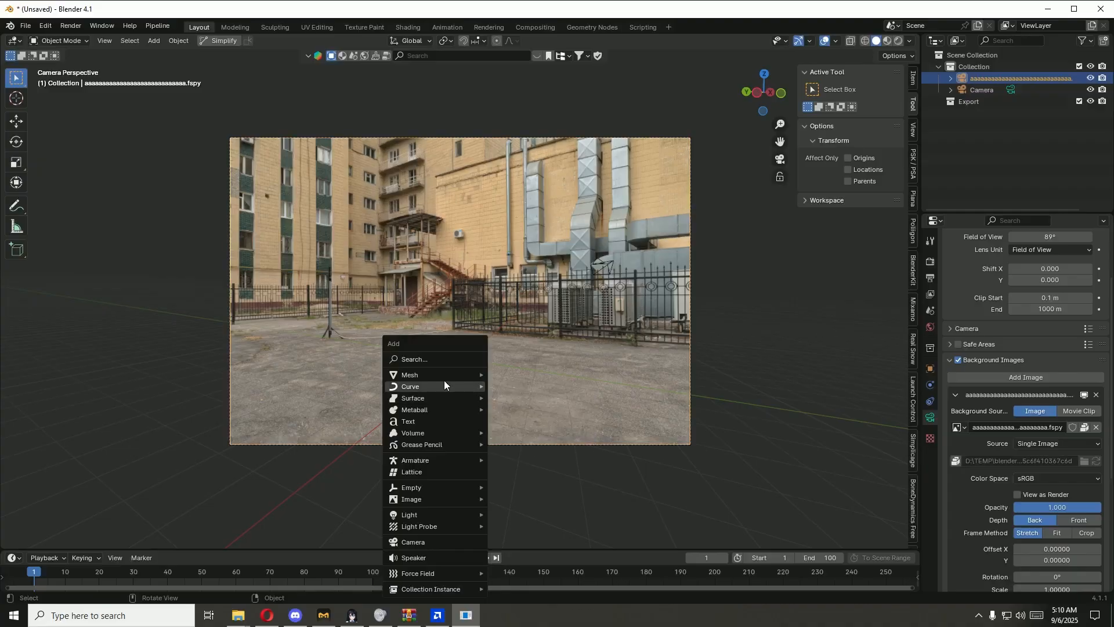
pyautogui.moveTo(455, 375)
pyautogui.click(530, 375)
pyautogui.press('s')
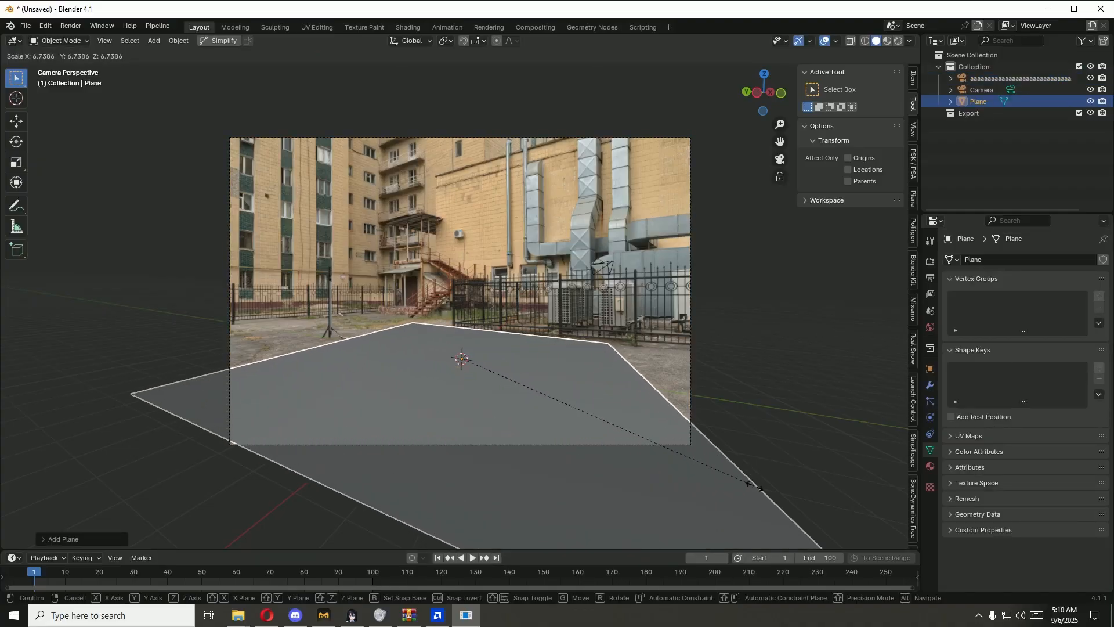
pyautogui.click(753, 486)
pyautogui.press('s')
pyautogui.press('y')
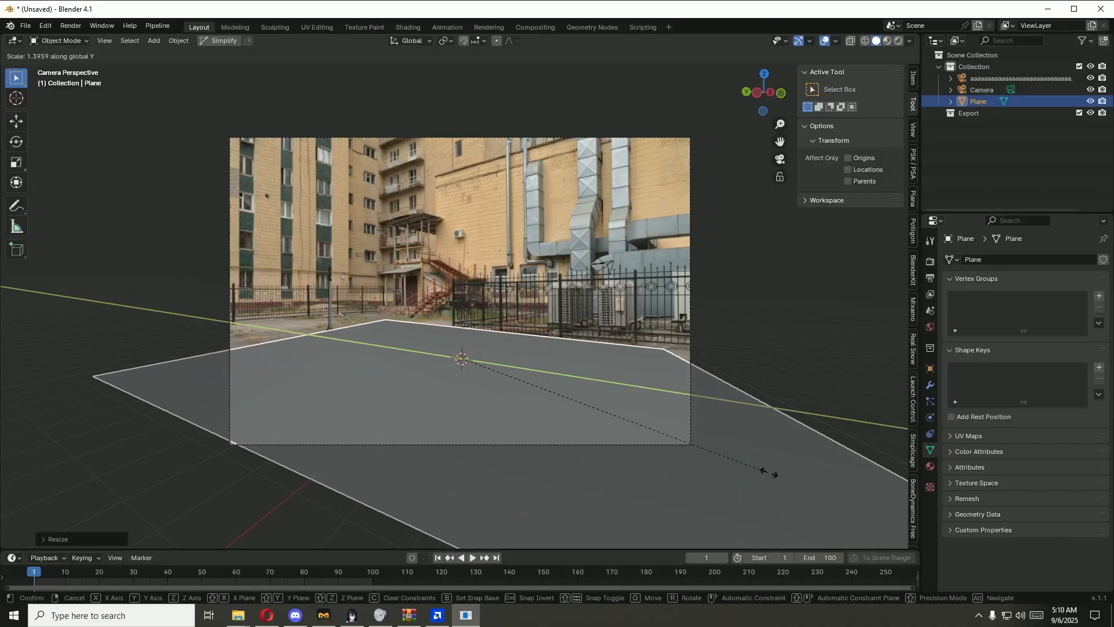
pyautogui.click(869, 487)
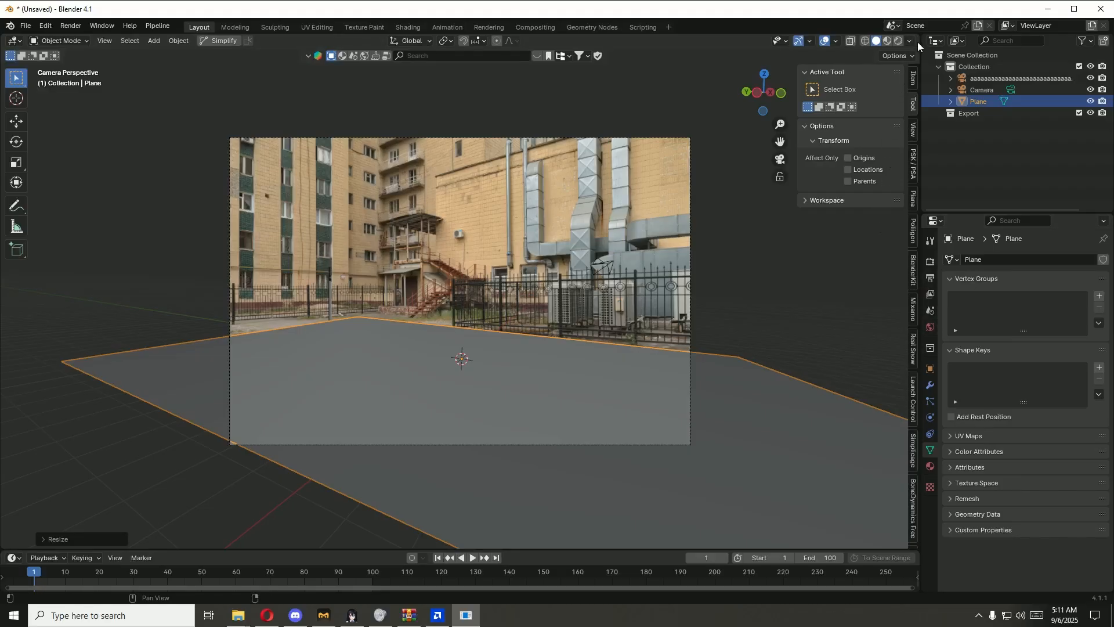
# Step: Split the 3D viewport in two with one half in Material Preview, and save the scene as untitled.blend in bla bla
pyautogui.moveTo(917, 39); pyautogui.dragTo(613, 43)
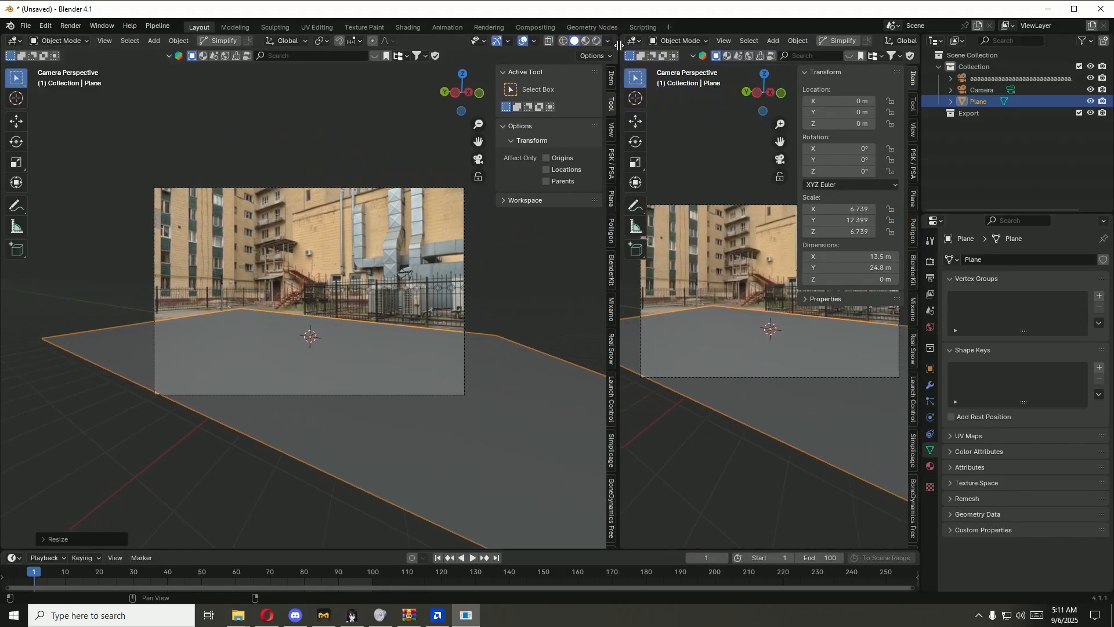
pyautogui.click(585, 41)
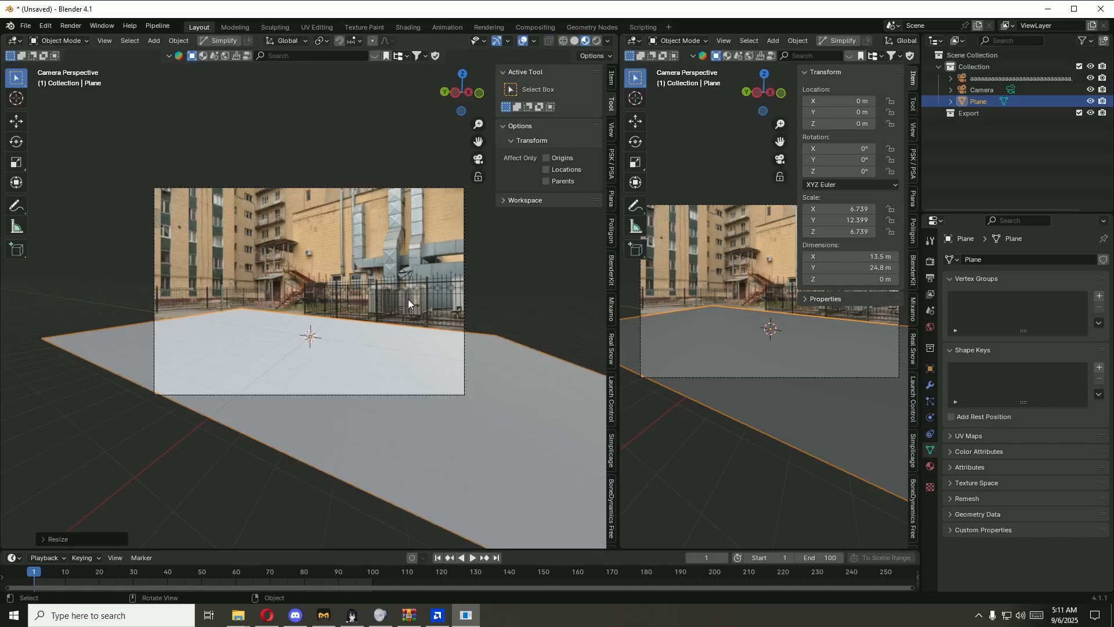
pyautogui.hotkey('ctrl', 's')
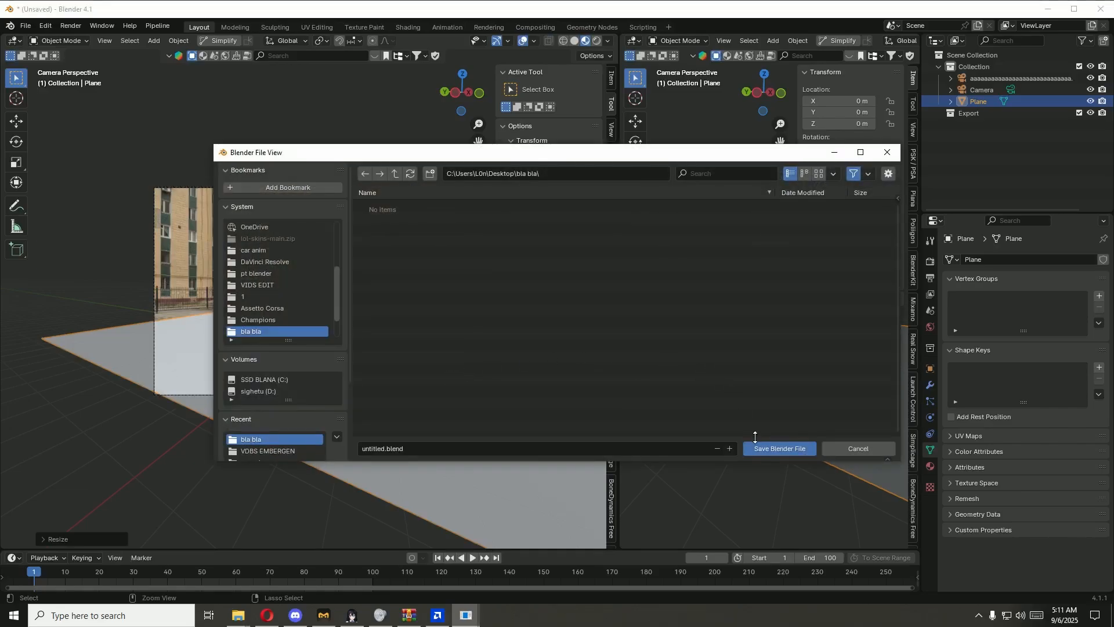
pyautogui.click(779, 448)
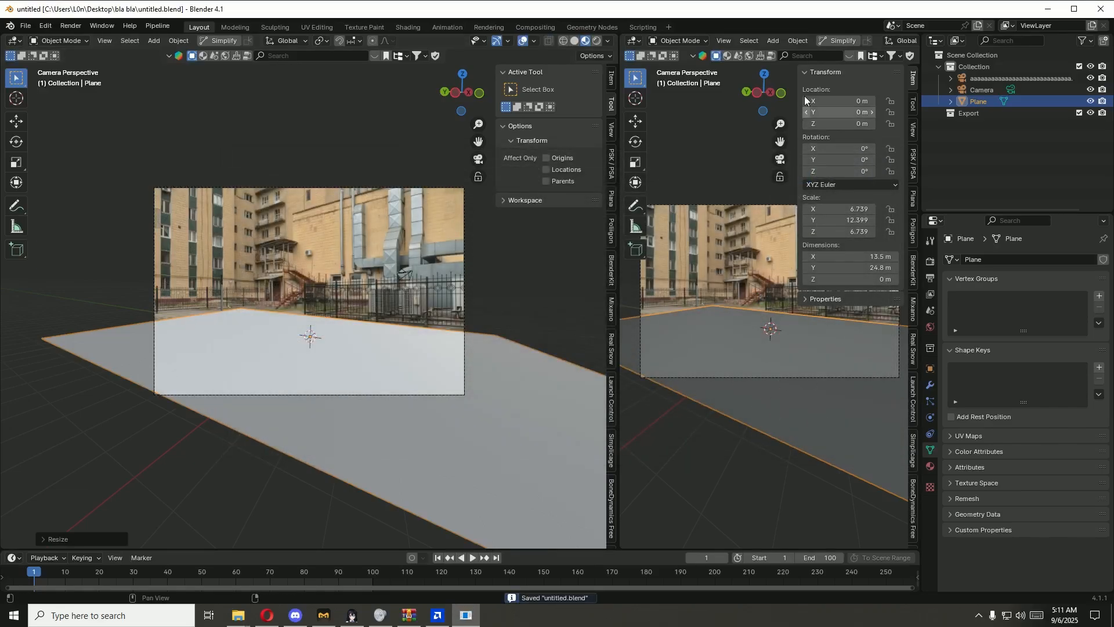
# Step: Turn the new viewport into a Shader Editor without its sidebar and create a new material for the plane
pyautogui.click(636, 40)
pyautogui.click(683, 144)
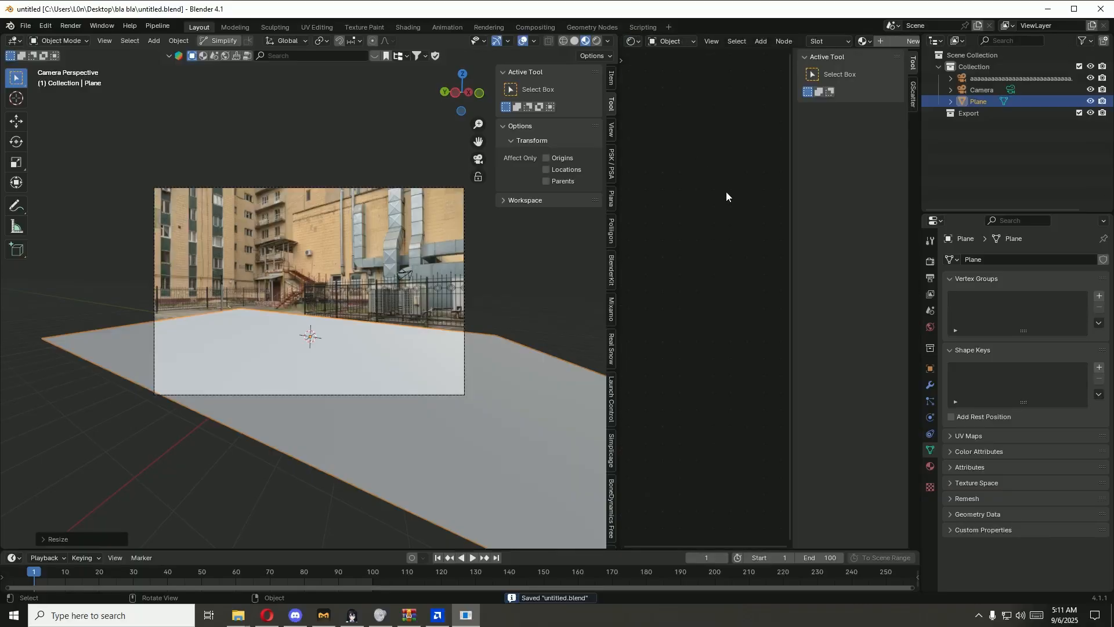
pyautogui.press('n')
pyautogui.click(896, 40)
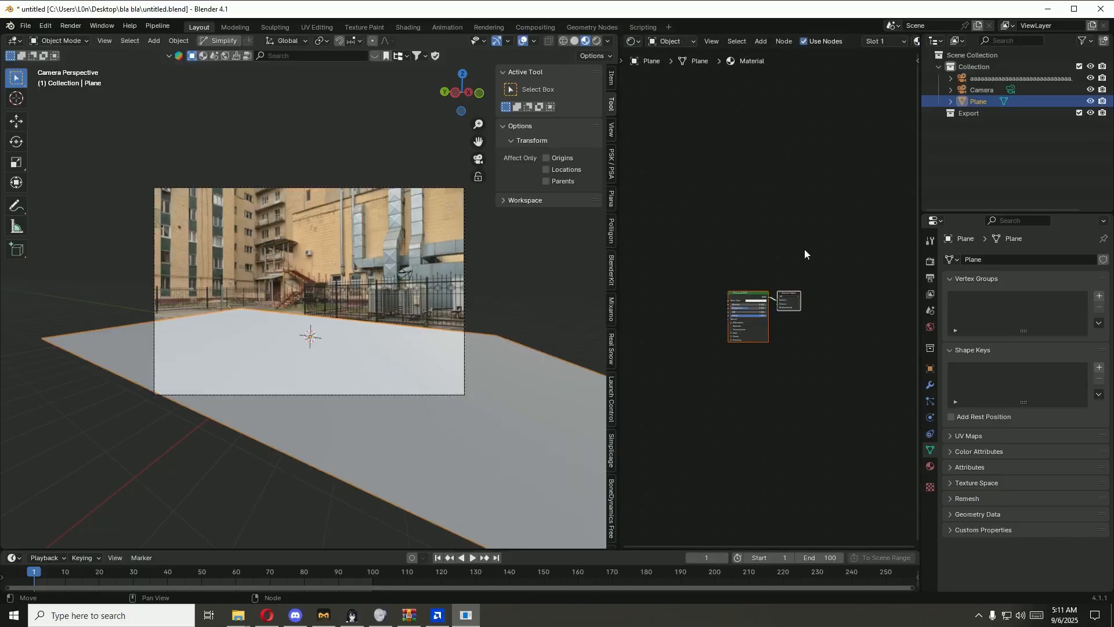
# Step: Replace the plane material's Principled BSDF with a Diffuse BSDF connected to the Material Output's Surface
pyautogui.scroll(3, 771, 304)
pyautogui.click(725, 290)
pyautogui.press('x')
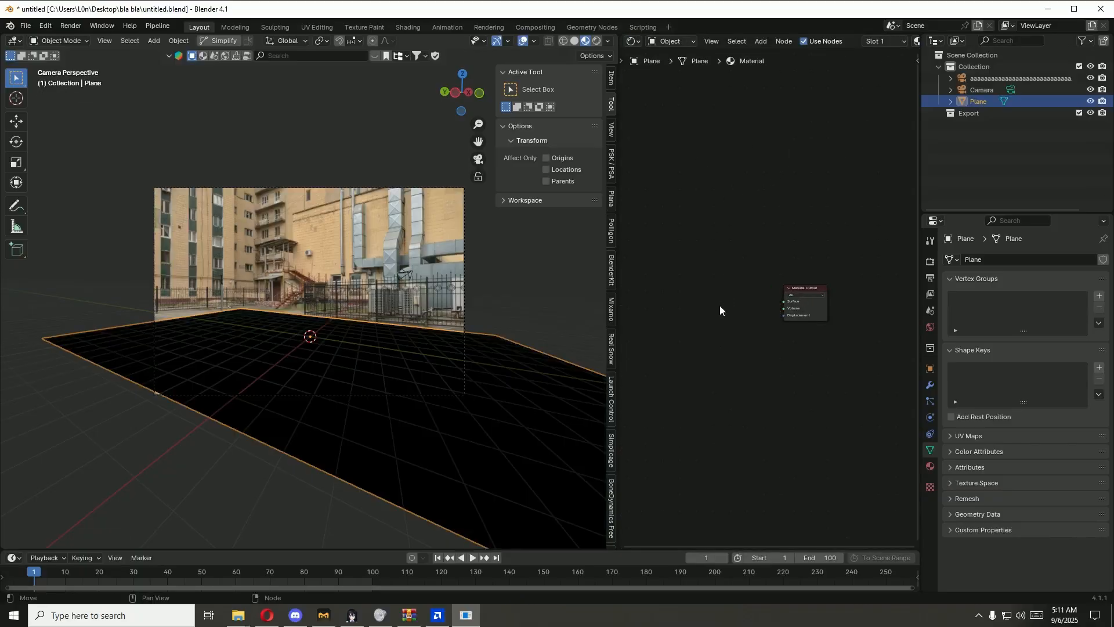
pyautogui.hotkey('shift', 'a')
pyautogui.click(721, 306)
pyautogui.write('d')
pyautogui.click(790, 329)
pyautogui.click(729, 314)
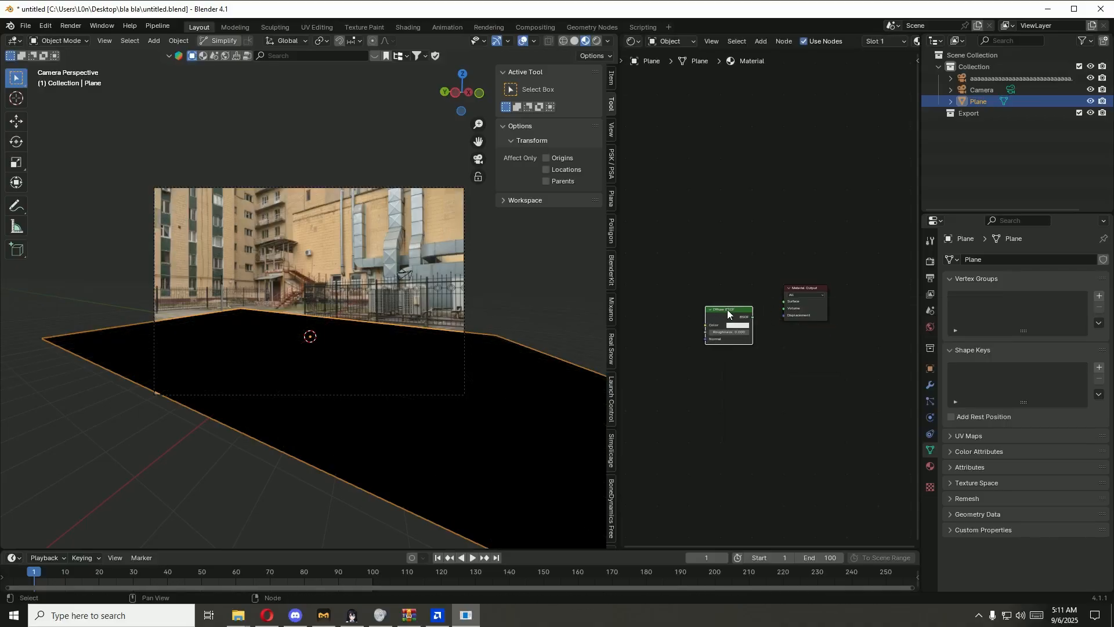
pyautogui.moveTo(751, 317); pyautogui.dragTo(783, 301)
# Step: Bring DSC_6751.jpg from the bla bla folder into the plane's material as an image texture node beside the Diffuse BSDF
pyautogui.scroll(2, 772, 348)
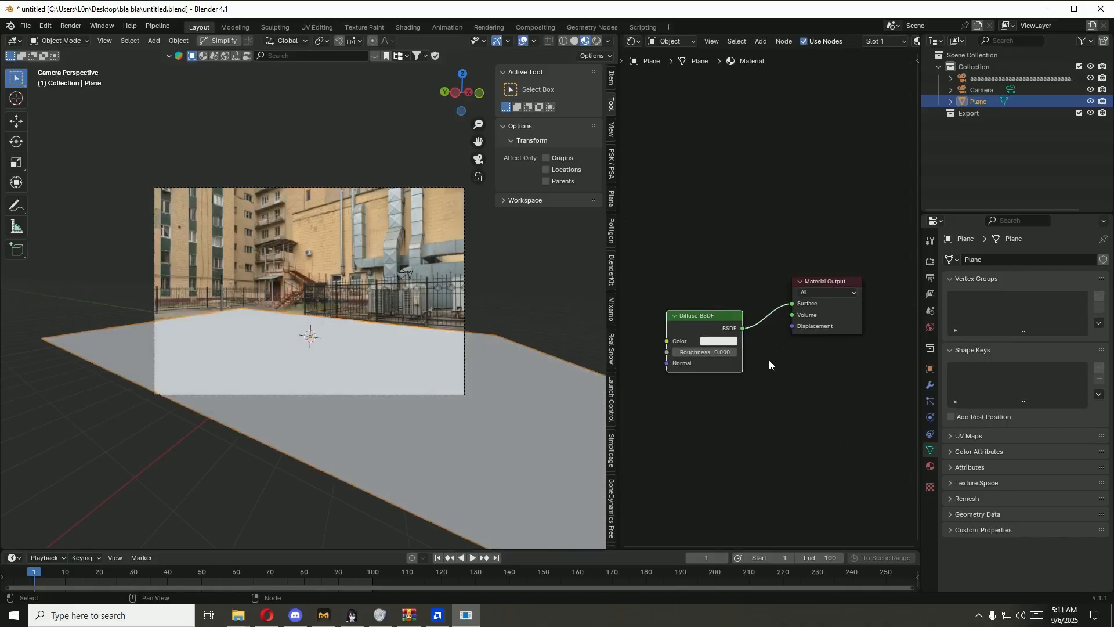
pyautogui.moveTo(768, 360); pyautogui.dragTo(872, 357, button='middle')
pyautogui.scroll(-2, 749, 357)
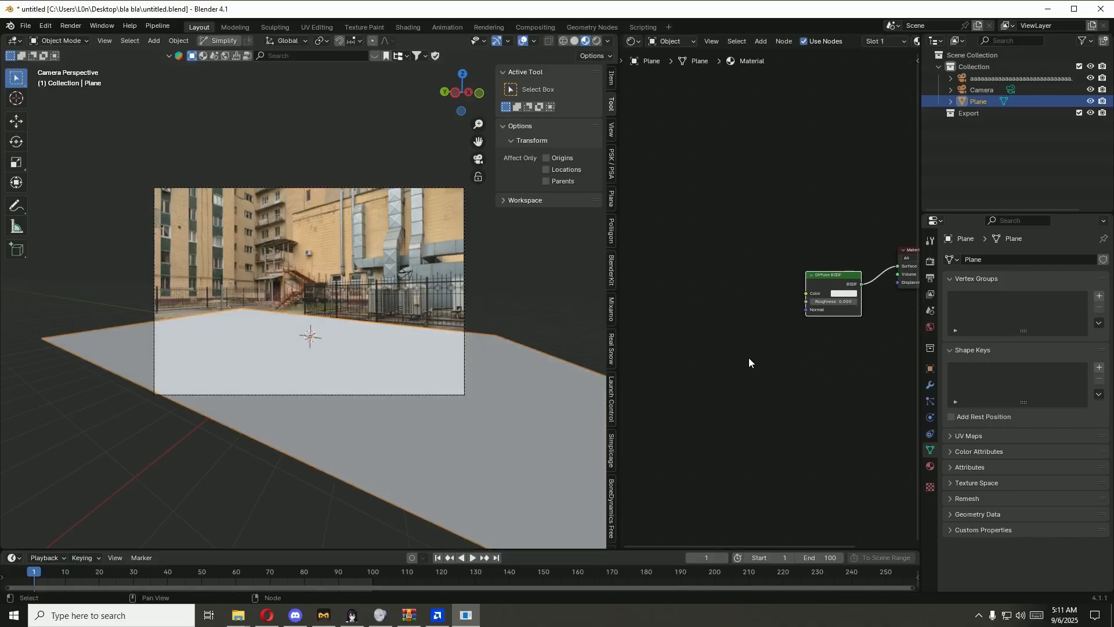
pyautogui.moveTo(268, 620)
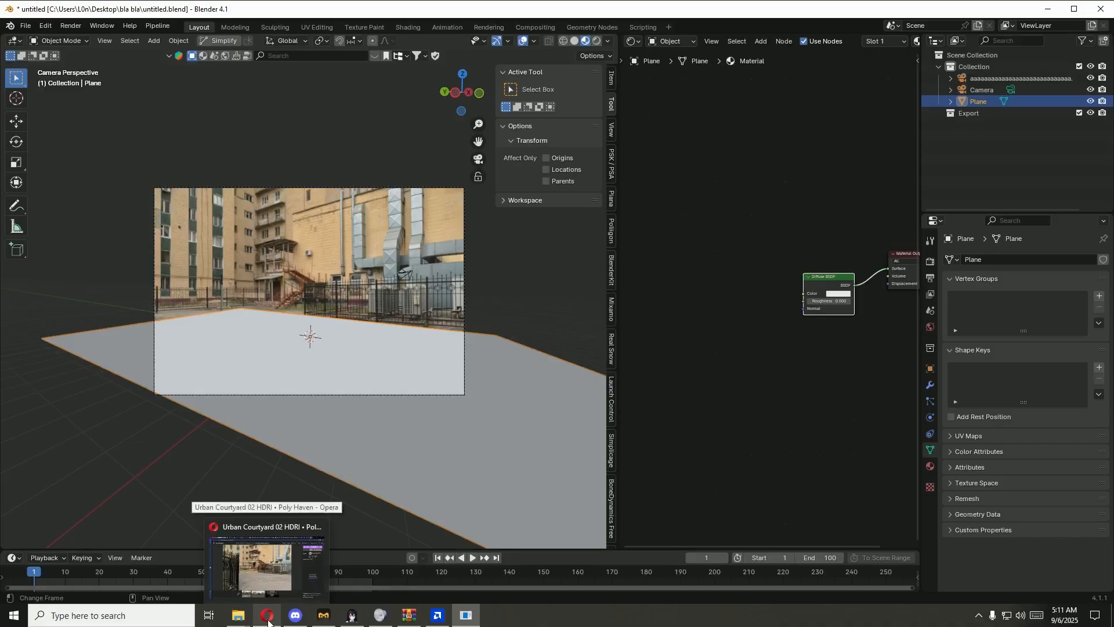
pyautogui.moveTo(233, 622)
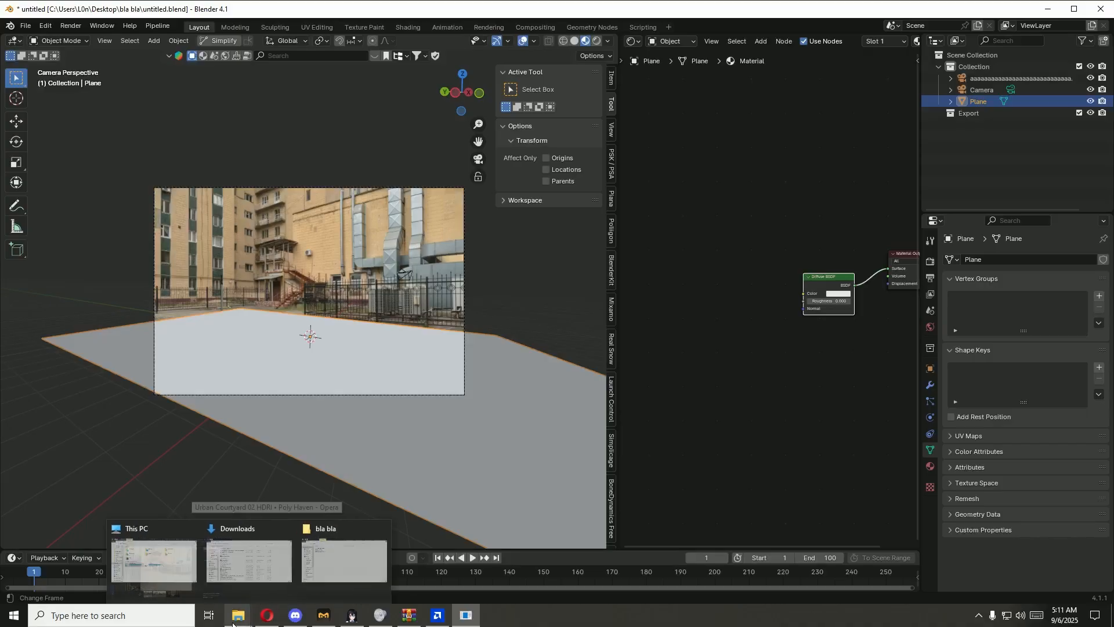
pyautogui.moveTo(277, 577)
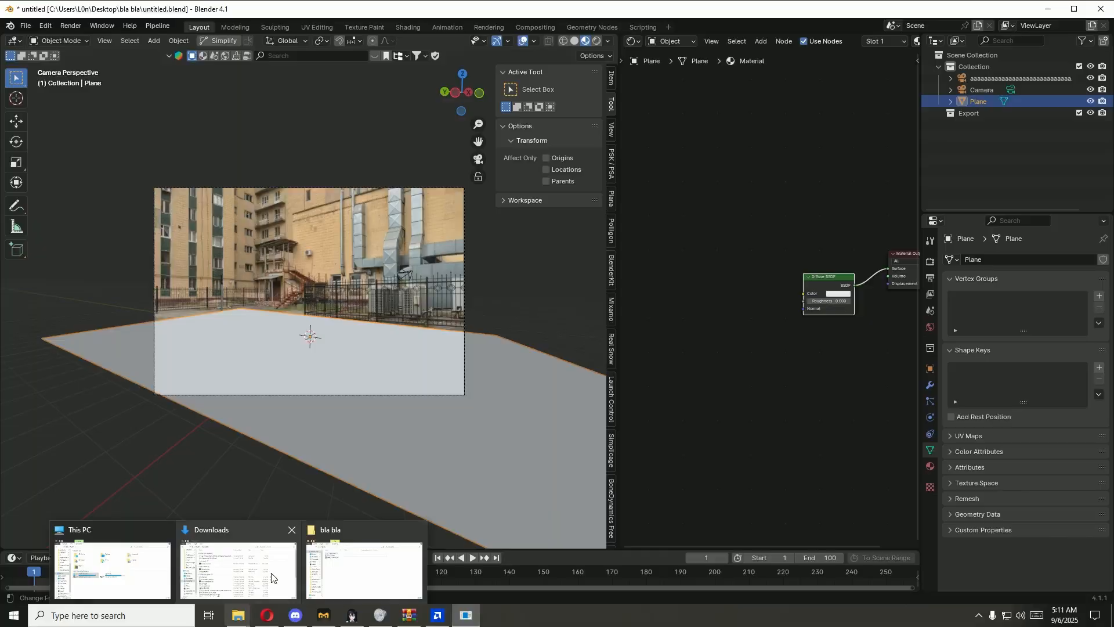
pyautogui.click(364, 568)
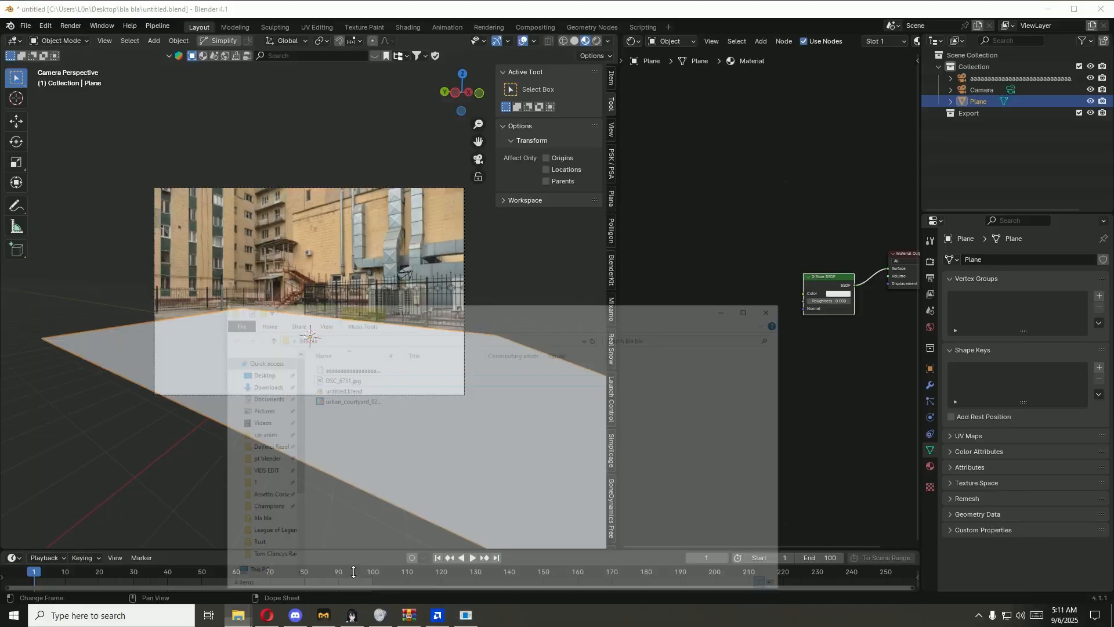
pyautogui.moveTo(362, 328); pyautogui.dragTo(746, 222)
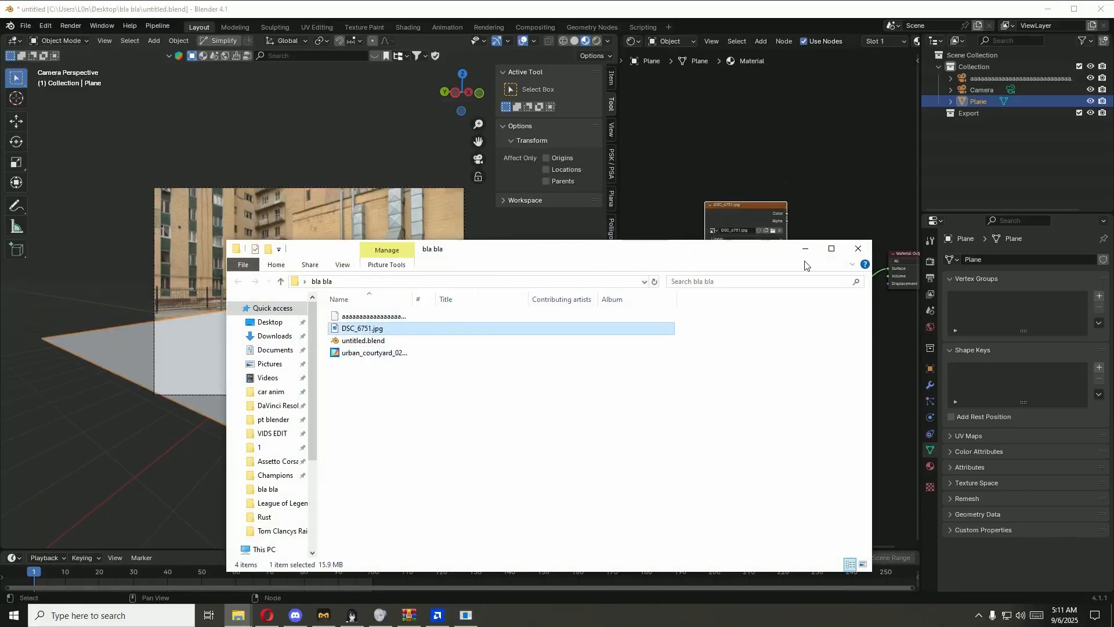
pyautogui.click(741, 253)
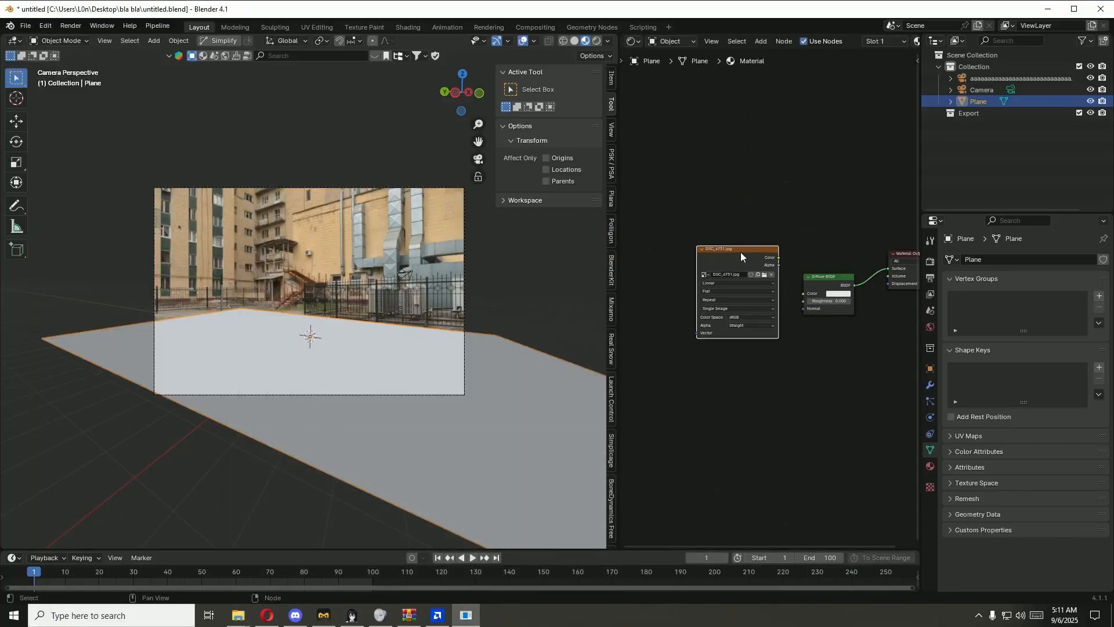
# Step: Add Texture Coordinate and Mapping nodes feeding the DSC_6751.jpg texture's Vector input
pyautogui.hotkey('ctrl', 't')
pyautogui.moveTo(735, 399); pyautogui.dragTo(791, 392, button='middle')
pyautogui.scroll(4, 678, 379)
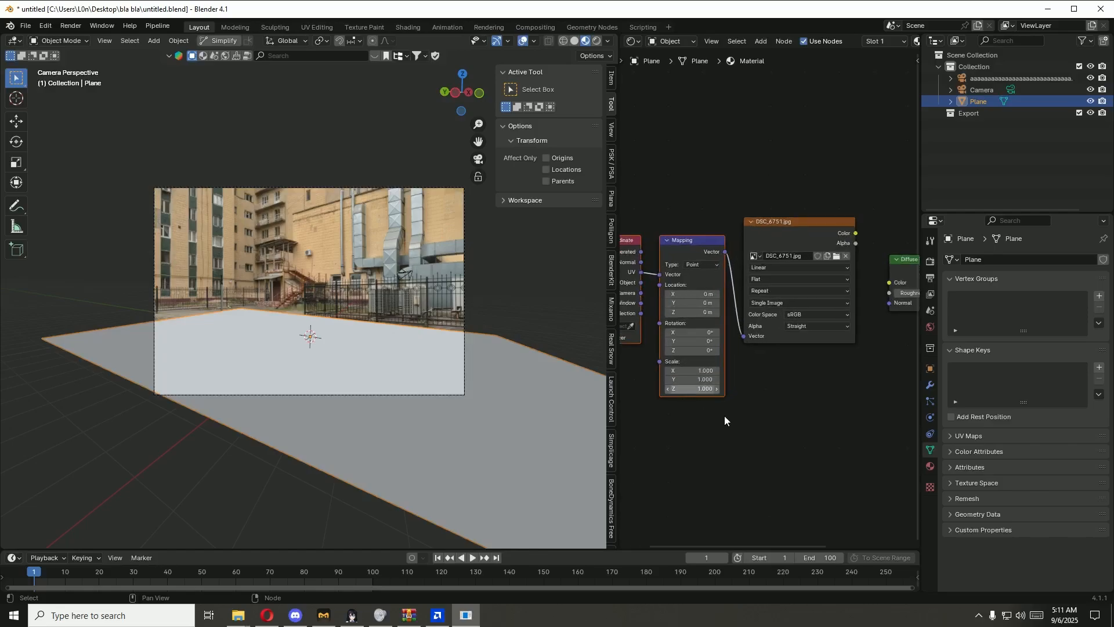
pyautogui.moveTo(724, 420); pyautogui.dragTo(816, 421, button='middle')
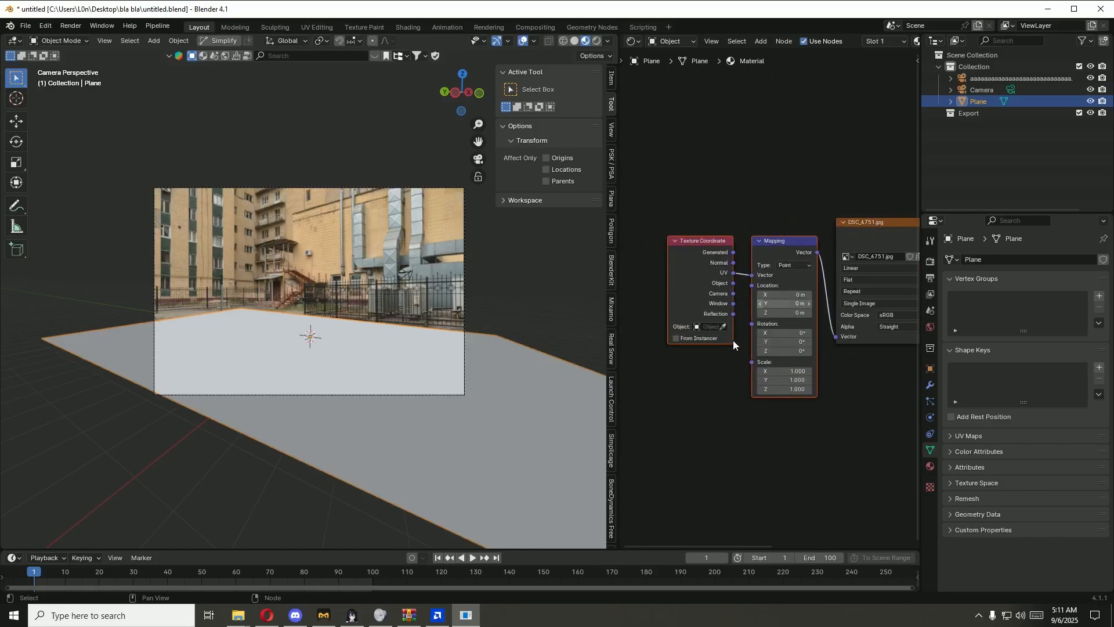
# Step: Feed the Mapping node from the Texture Coordinate's Window output and connect the DSC_6751.jpg Color to the Diffuse BSDF's Color
pyautogui.moveTo(733, 304); pyautogui.dragTo(747, 282)
pyautogui.moveTo(858, 324); pyautogui.dragTo(728, 338, button='middle')
pyautogui.moveTo(816, 246); pyautogui.dragTo(849, 297)
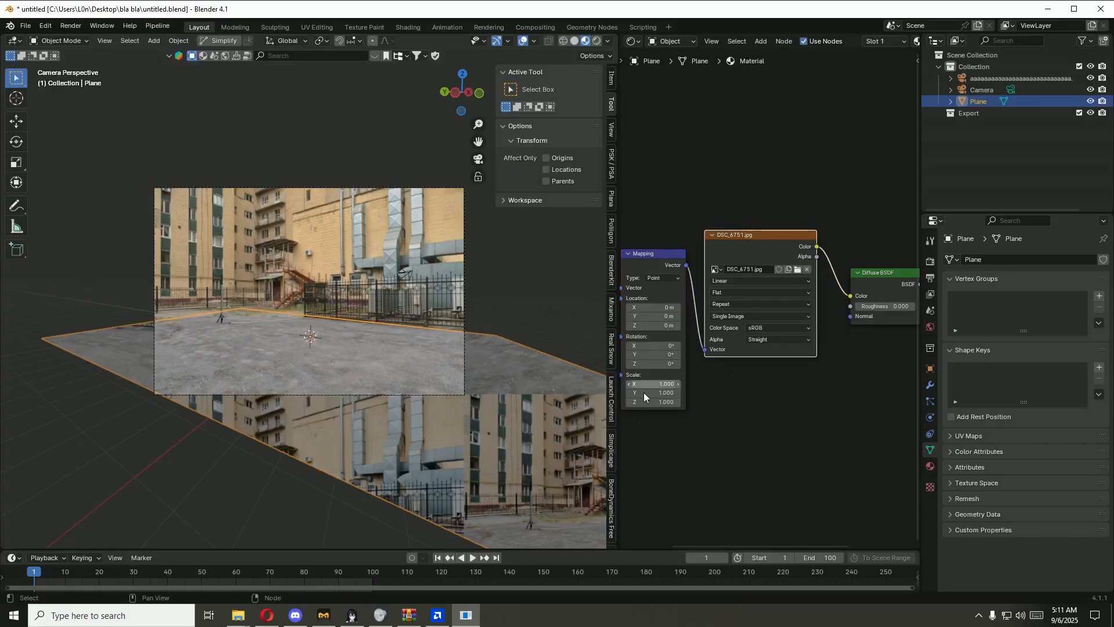
pyautogui.moveTo(776, 419); pyautogui.dragTo(770, 370, button='middle')
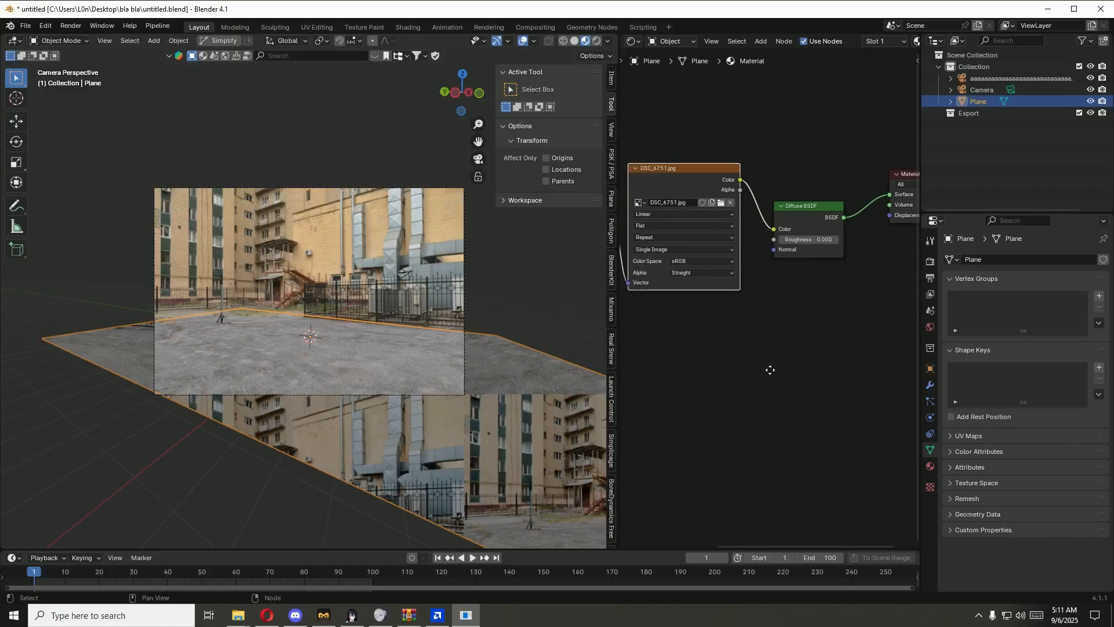
# Step: Add a Subdivision Surface modifier to the plane, set to Simple with 6 viewport levels
pyautogui.click(929, 385)
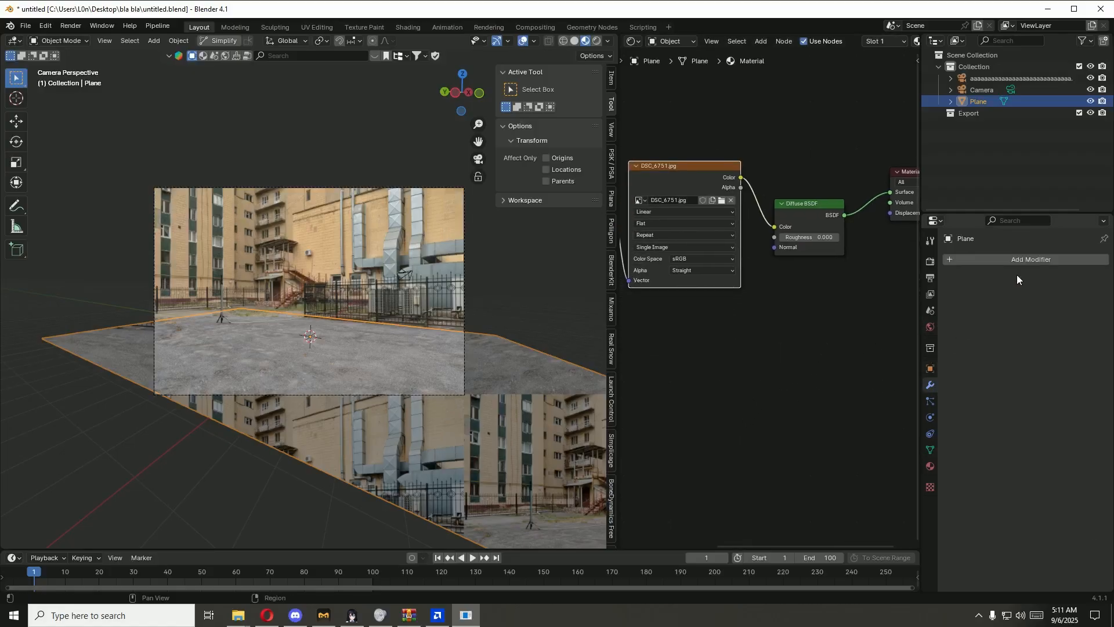
pyautogui.click(1020, 263)
pyautogui.press('space')
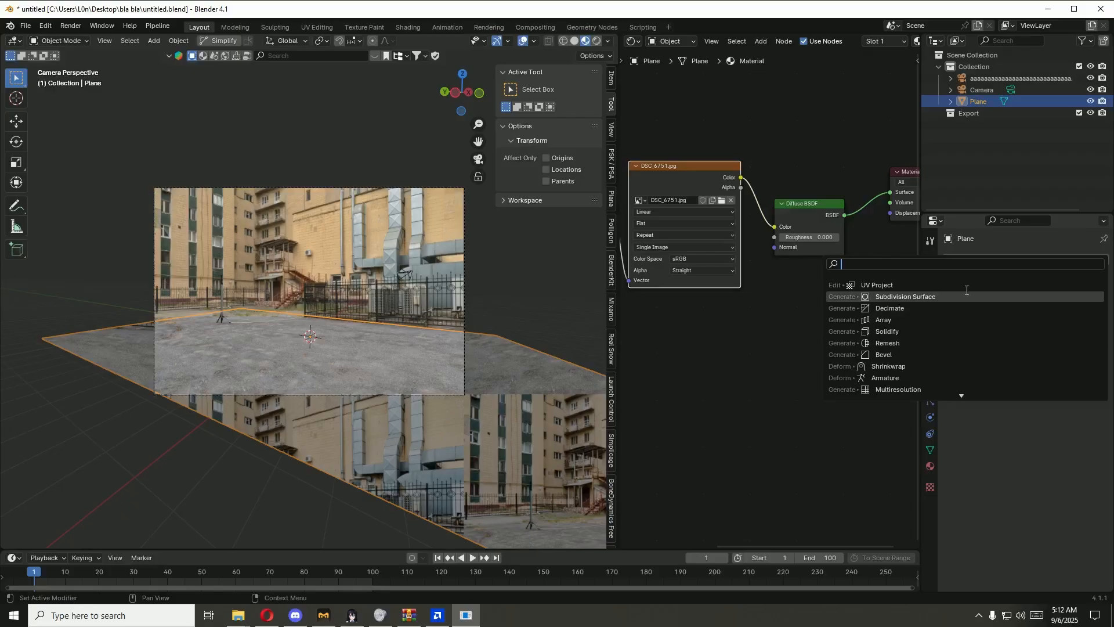
pyautogui.click(1053, 298)
pyautogui.click(1056, 297)
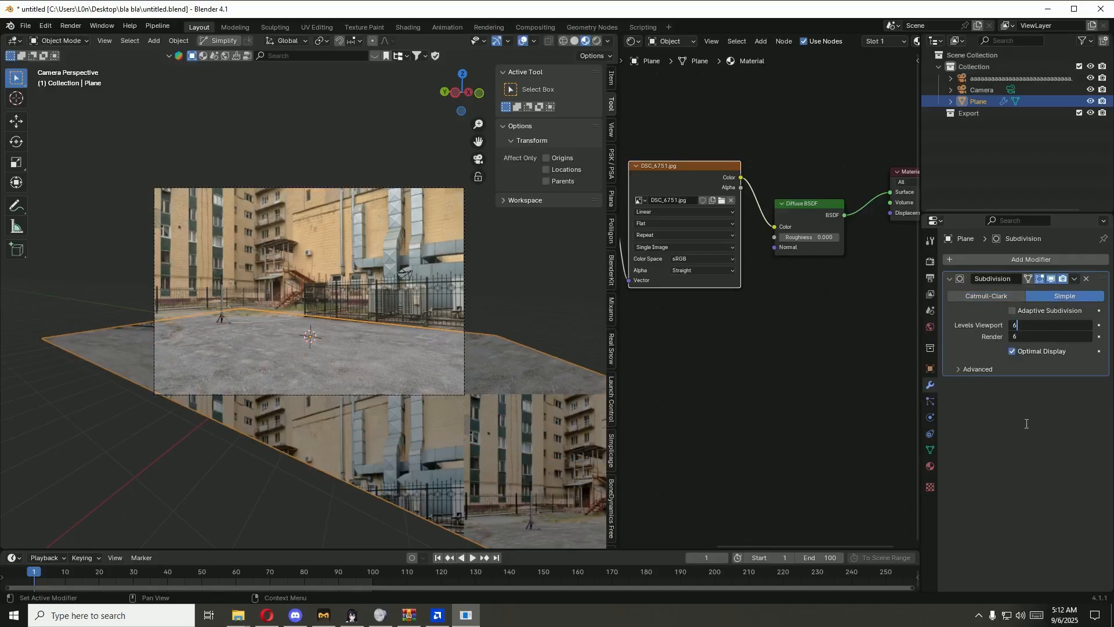
pyautogui.write('6')
pyautogui.press('Return')
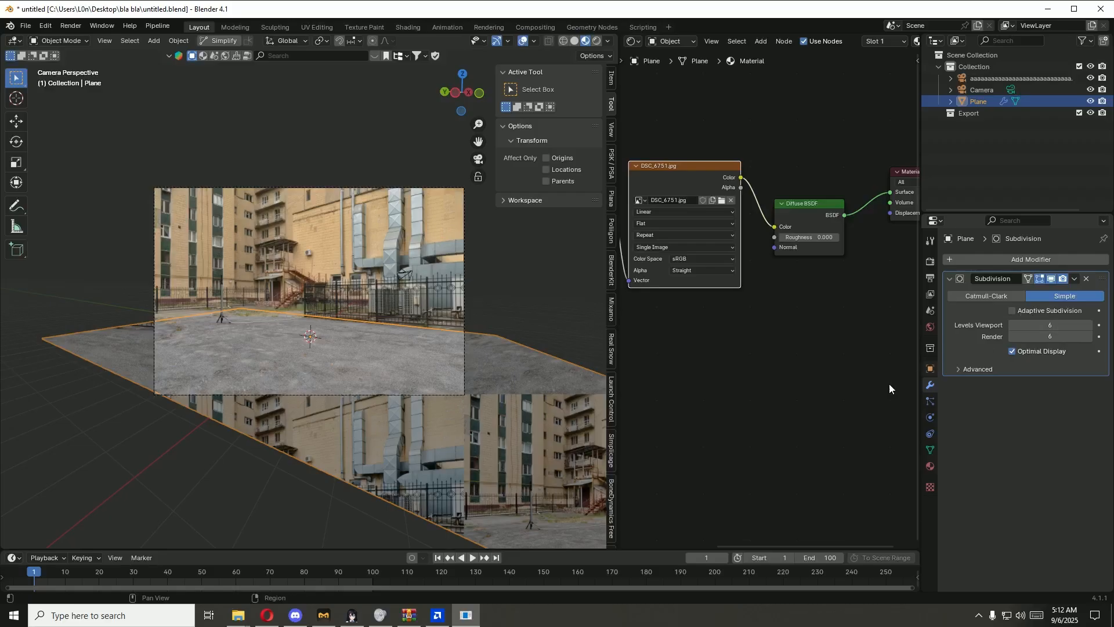
# Step: Leave Adaptive Subdivision off, set the Cycles feature set to Supported, and check the plane's advanced subdivision options
pyautogui.click(1011, 311)
pyautogui.click(1013, 311)
pyautogui.click(931, 262)
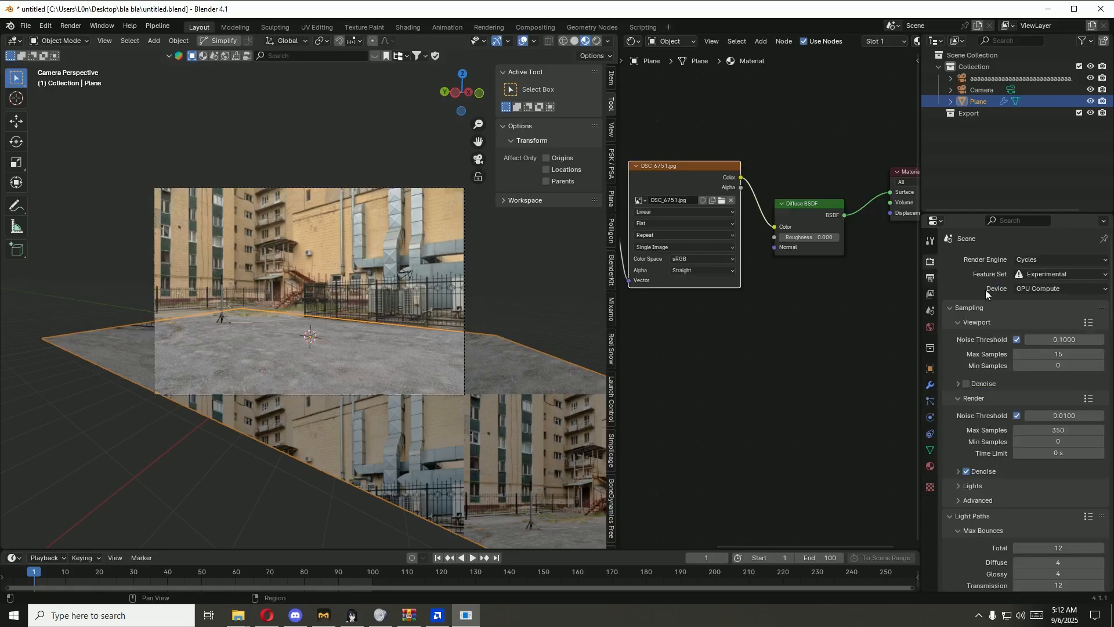
pyautogui.click(1050, 273)
pyautogui.click(1050, 298)
pyautogui.click(930, 385)
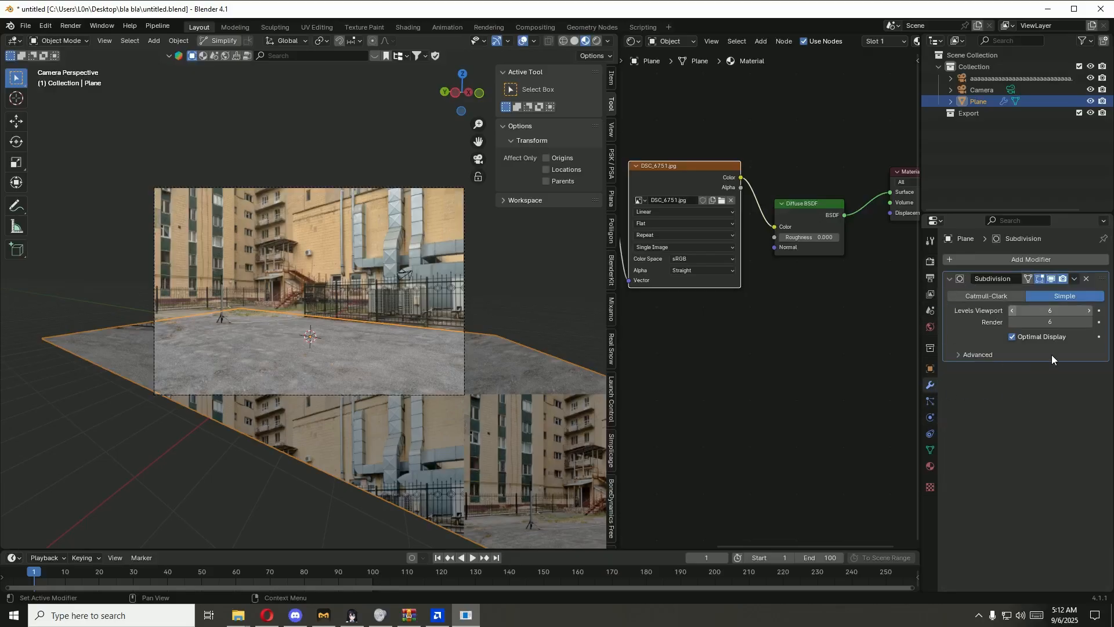
pyautogui.click(968, 355)
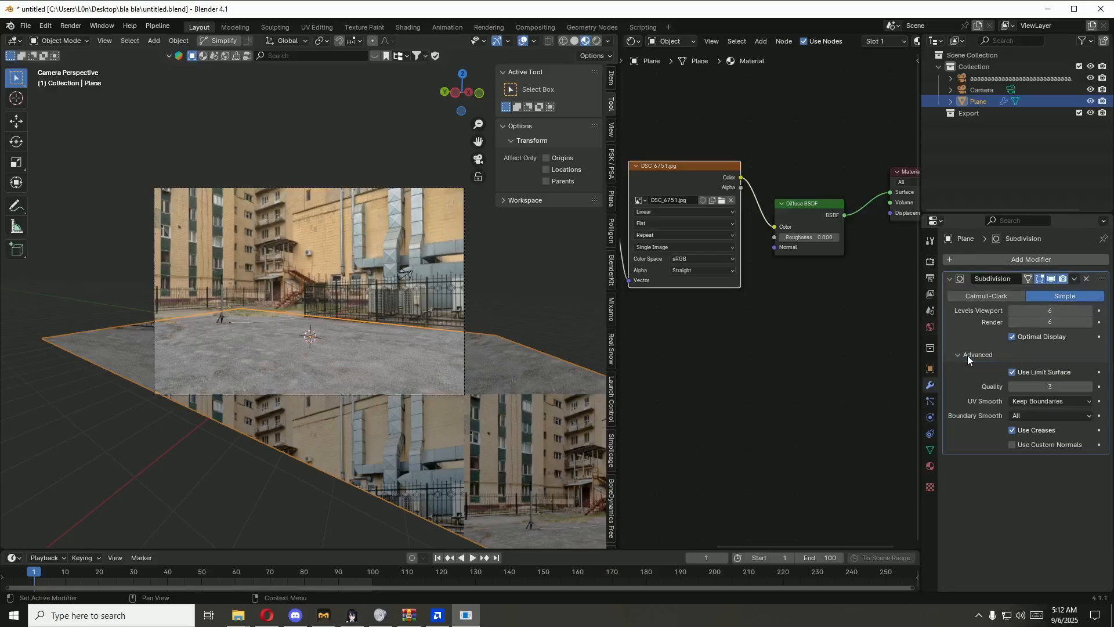
pyautogui.click(968, 356)
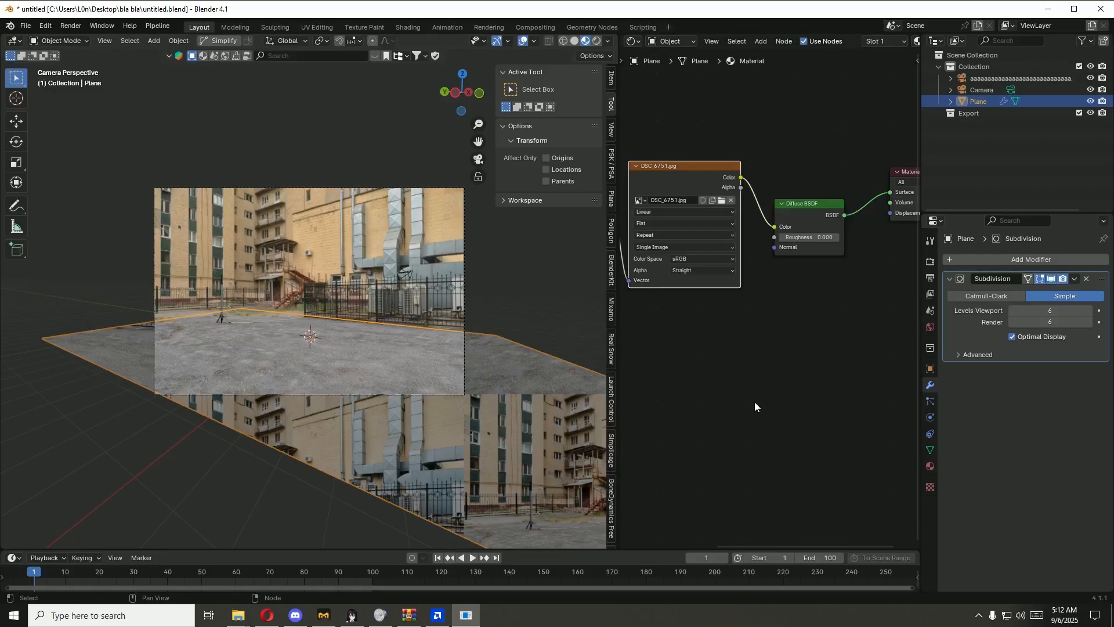
# Step: Add a Bump node with the DSC_6751.jpg Color feeding its Height and its Normal output feeding the Diffuse BSDF's Normal
pyautogui.hotkey('shift', 'a')
pyautogui.write('bump')
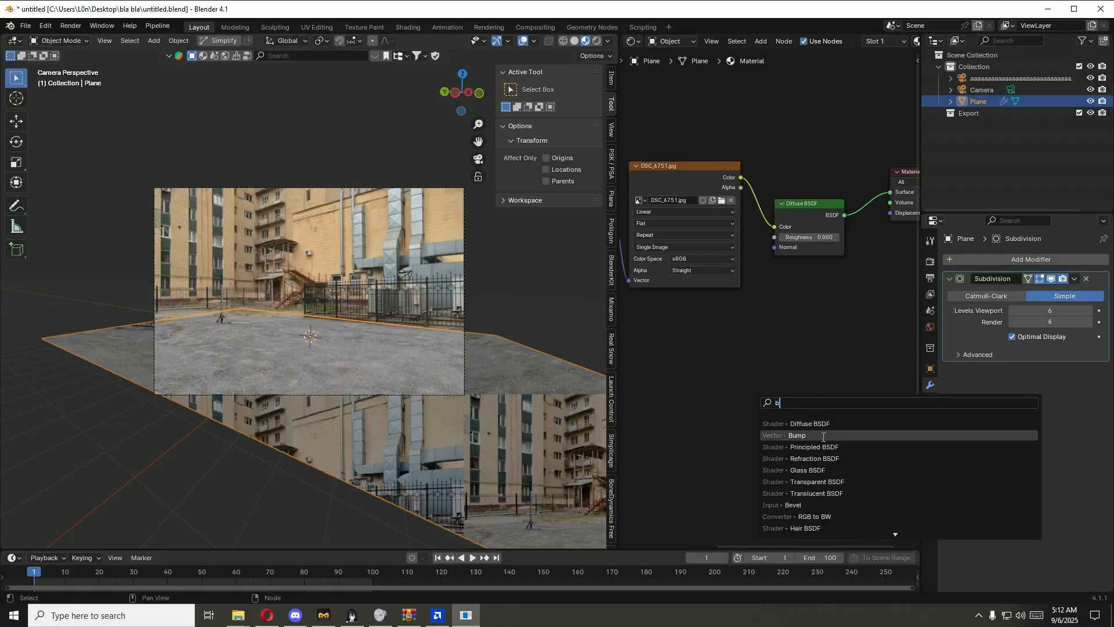
pyautogui.press('Return')
pyautogui.click(807, 365)
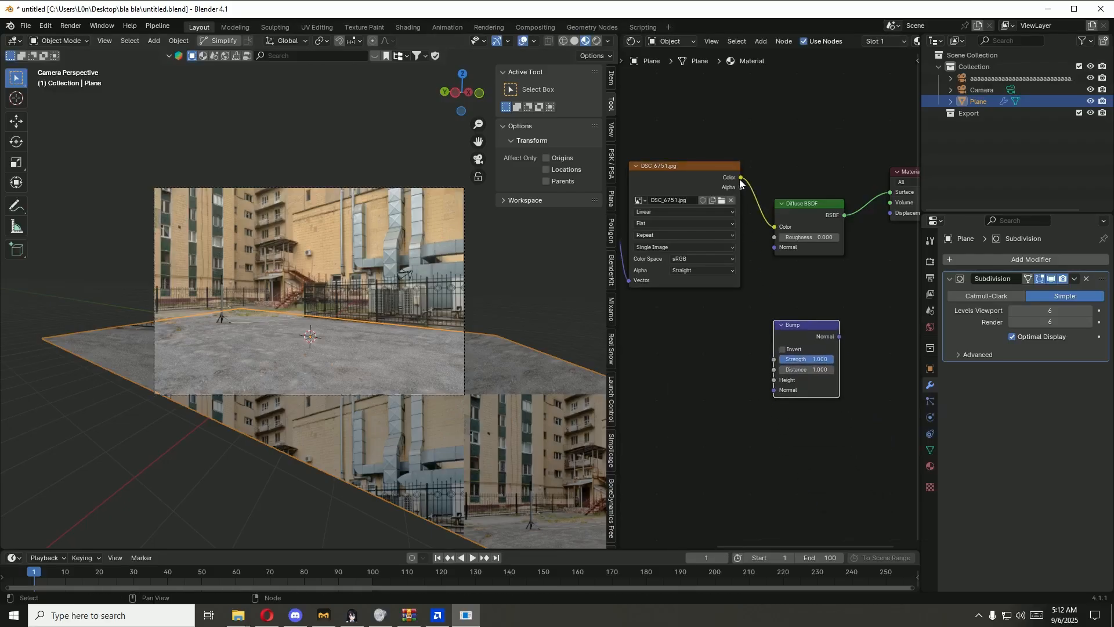
pyautogui.moveTo(740, 178); pyautogui.dragTo(763, 382)
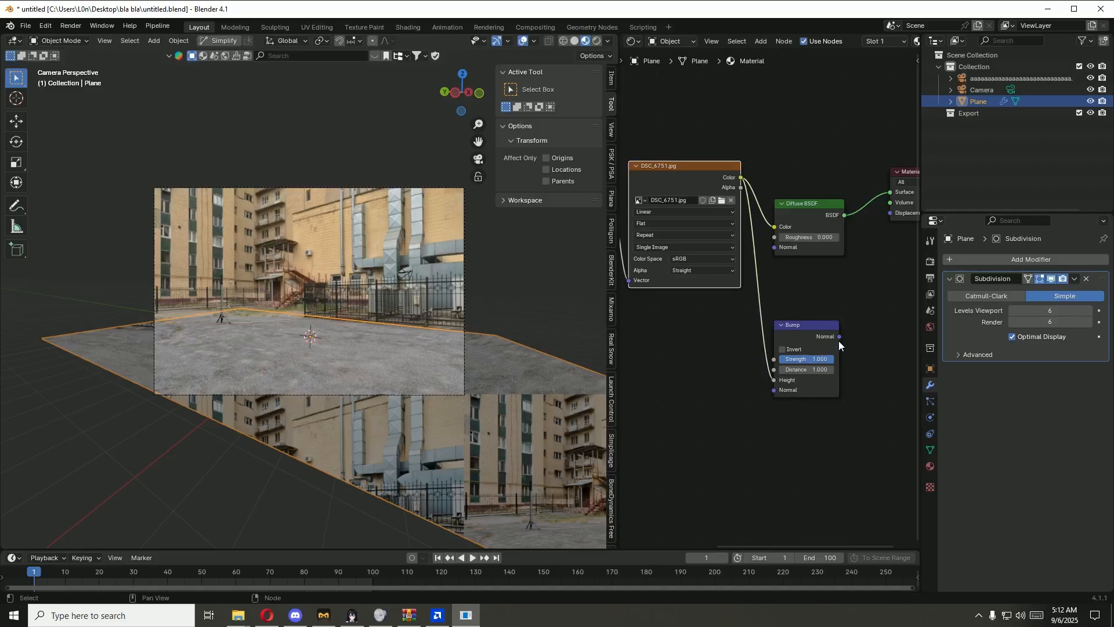
pyautogui.moveTo(839, 337)
pyautogui.mouseDown()
pyautogui.moveTo(865, 231)
pyautogui.moveTo(883, 218)
pyautogui.moveTo(775, 248)
pyautogui.mouseUp()
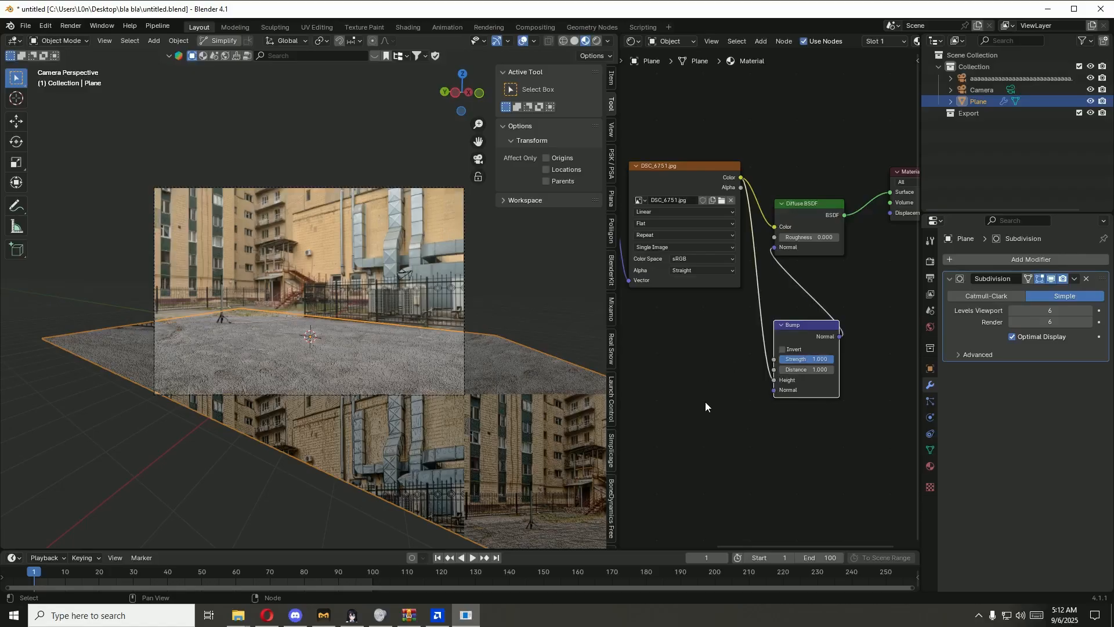
# Step: Insert a Color Ramp node between the DSC_6751.jpg texture and the Bump node's Height input
pyautogui.hotkey('shift', 'a')
pyautogui.write('ramp')
pyautogui.press('Return')
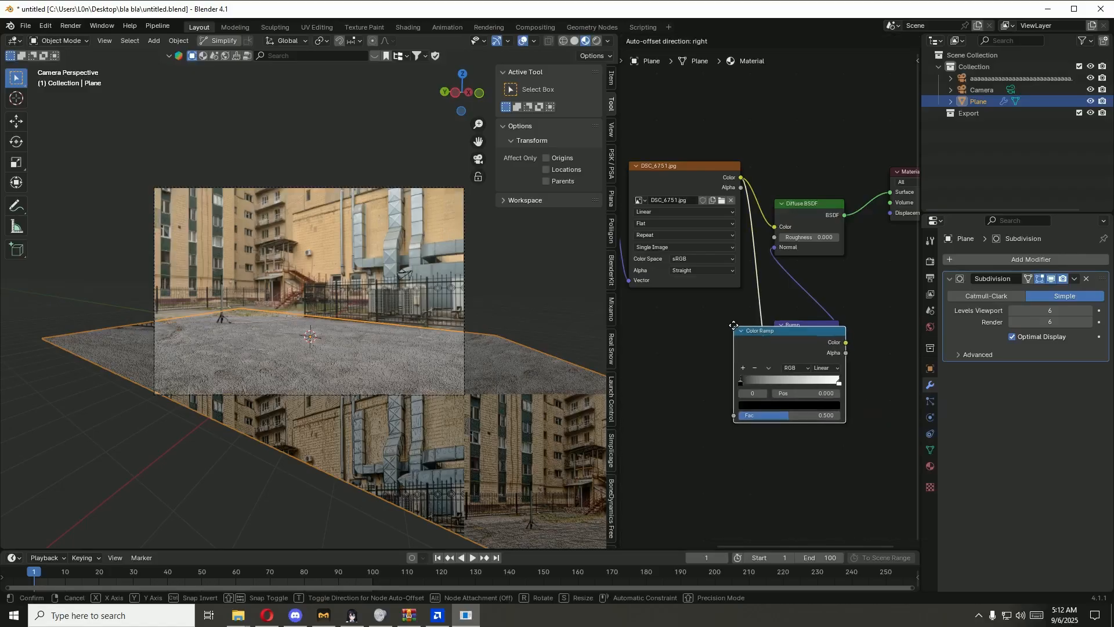
pyautogui.click(733, 326)
pyautogui.scroll(3, 833, 471)
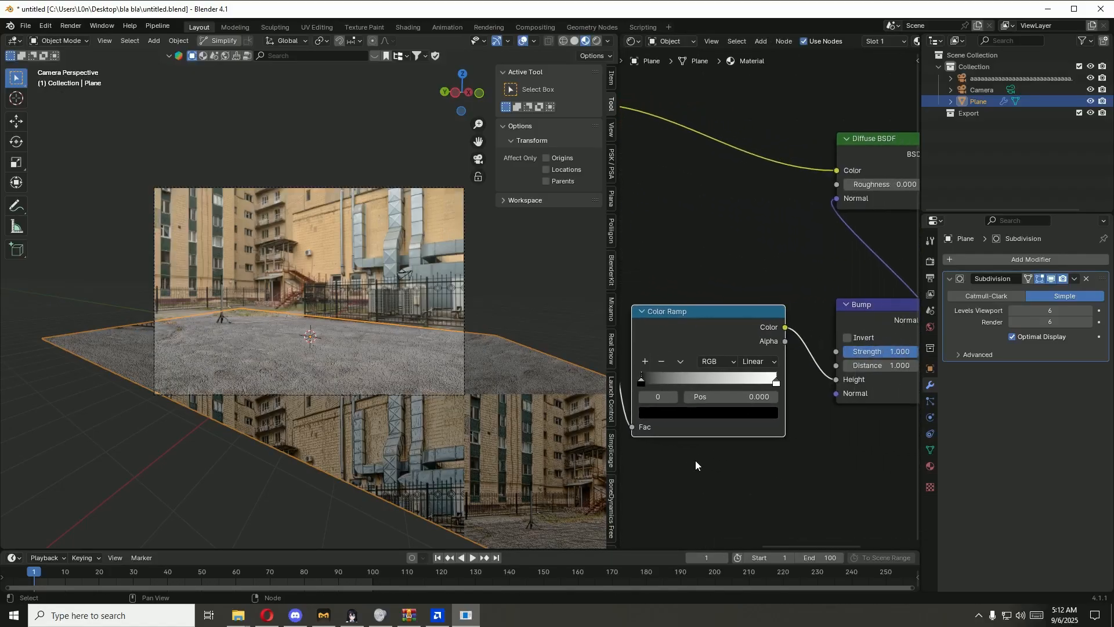
# Step: Move the Color Ramp's white stop to 0.886 and its black stop to 0.118, previewing the plane in Rendered shading before returning to Material Preview
pyautogui.scroll(5, 420, 408)
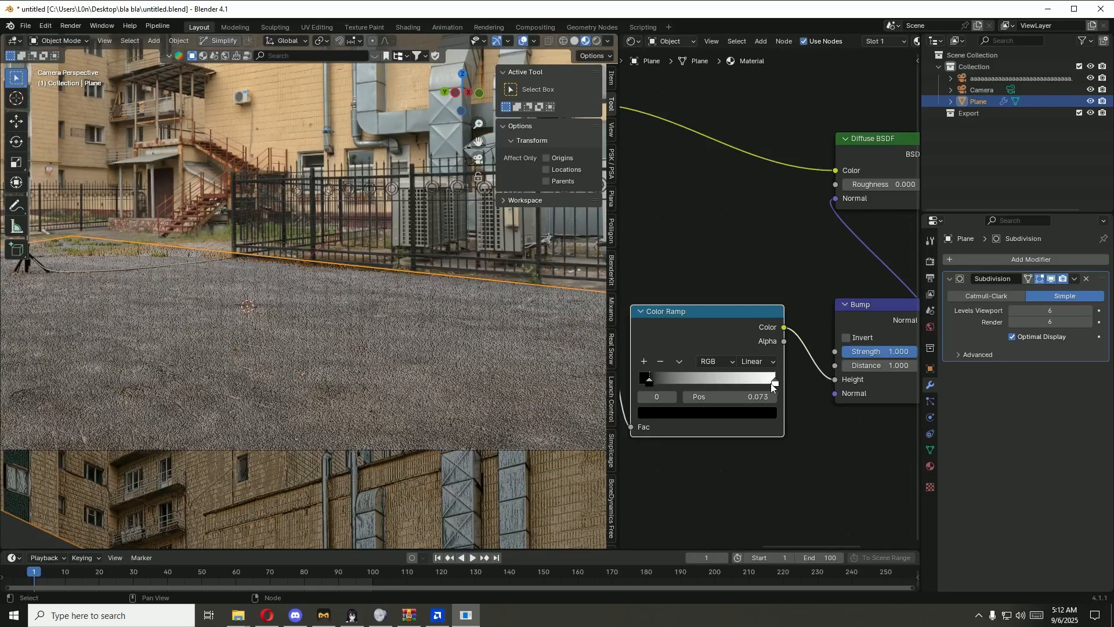
pyautogui.moveTo(773, 383)
pyautogui.mouseDown()
pyautogui.moveTo(659, 381)
pyautogui.moveTo(760, 383)
pyautogui.mouseUp()
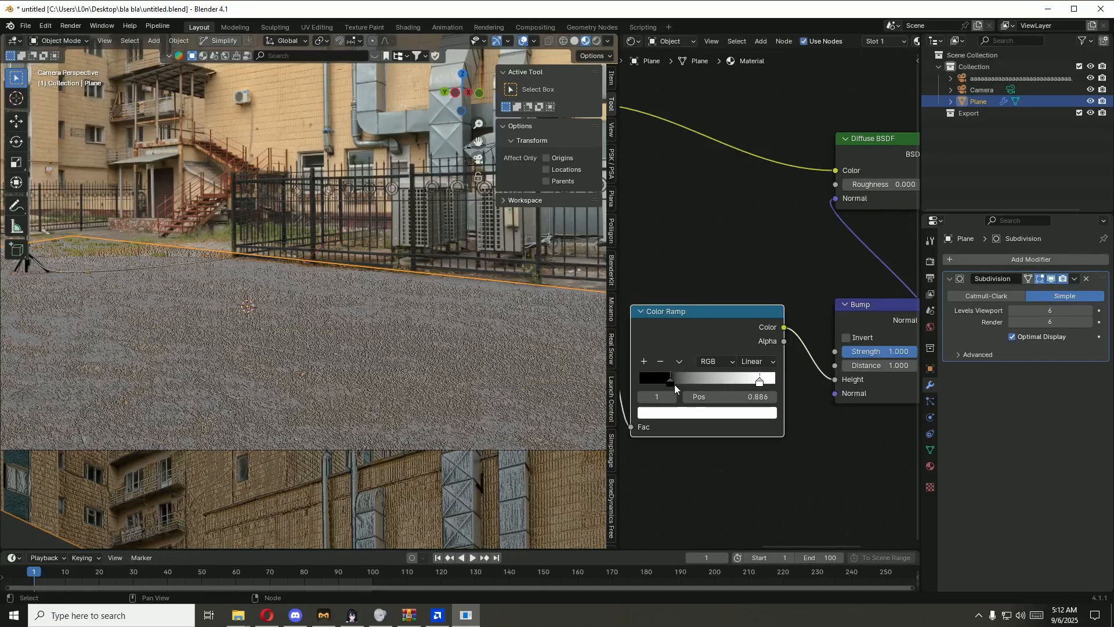
pyautogui.moveTo(671, 381); pyautogui.dragTo(713, 385)
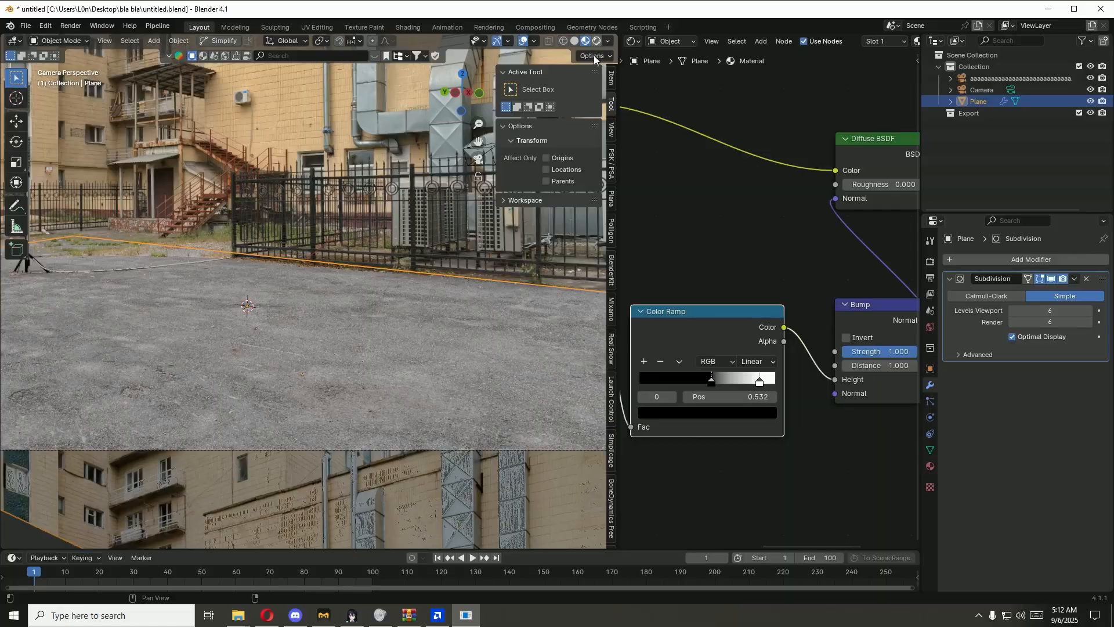
pyautogui.click(596, 41)
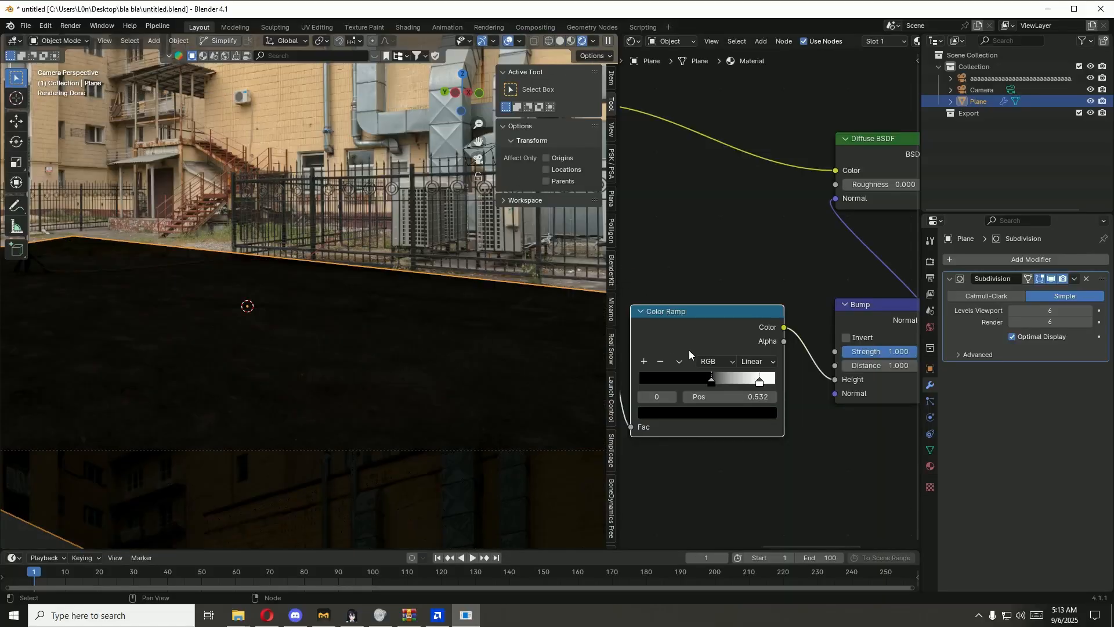
pyautogui.moveTo(712, 381); pyautogui.dragTo(655, 381)
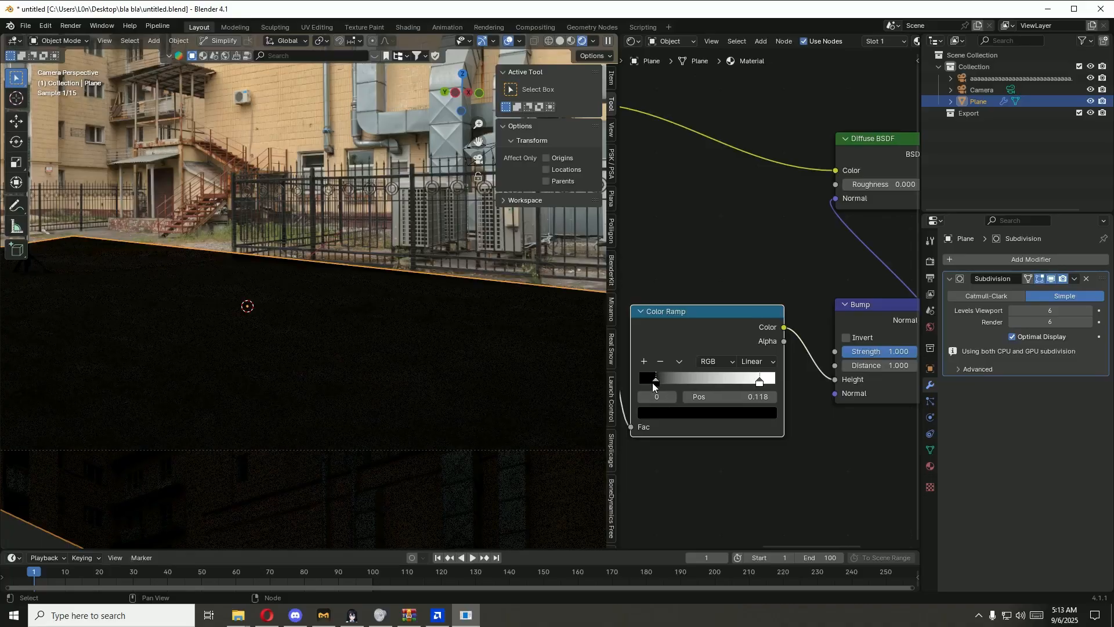
pyautogui.click(571, 41)
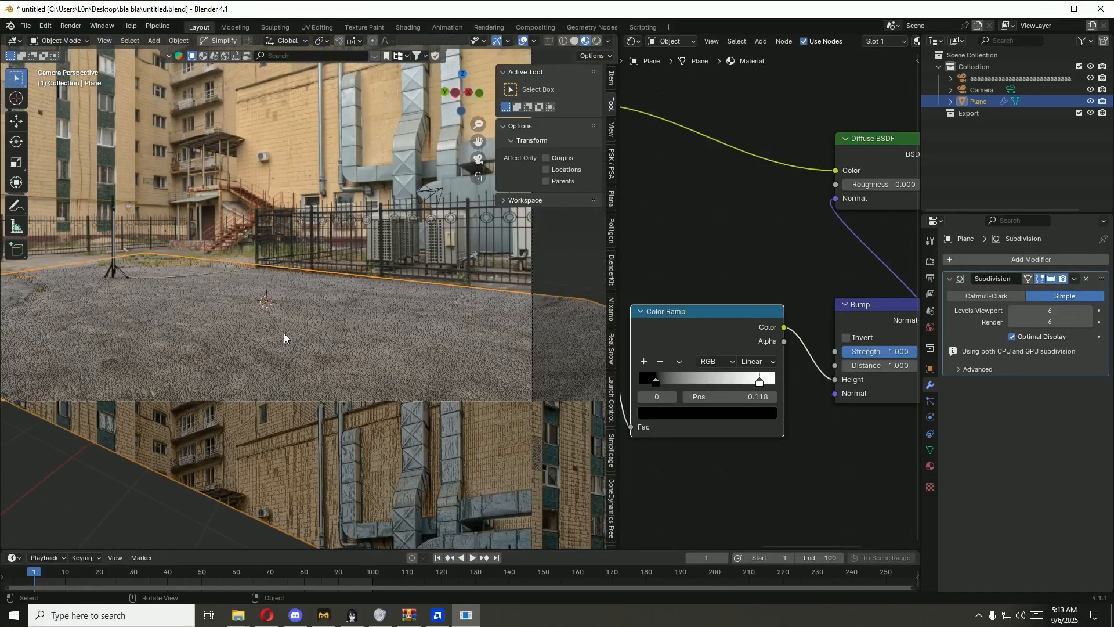
pyautogui.scroll(-3, 284, 333)
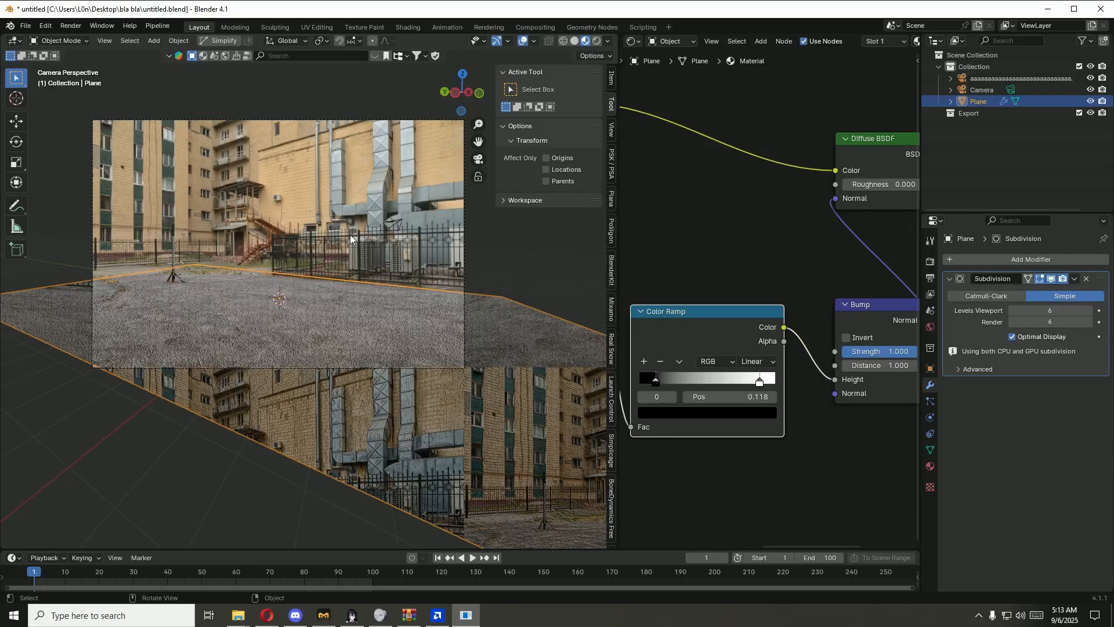
# Step: Switch the Shader Editor to the World nodes and add an Environment Texture with mapping nodes to the Background's Color
pyautogui.click(928, 263)
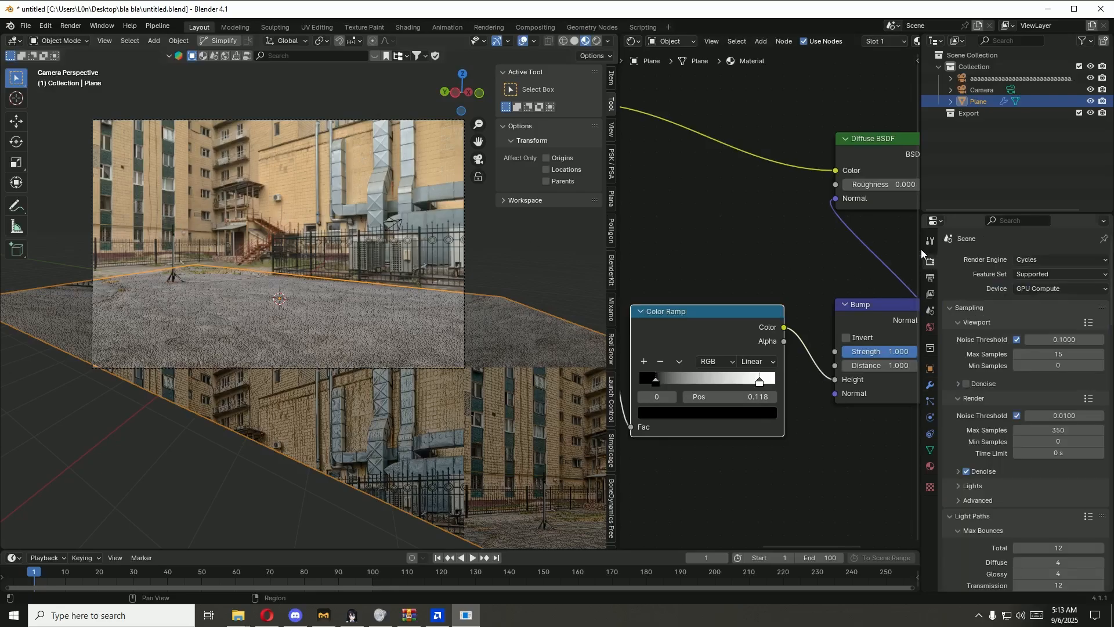
pyautogui.click(667, 45)
pyautogui.click(670, 80)
pyautogui.scroll(-5, 725, 285)
pyautogui.moveTo(709, 291); pyautogui.dragTo(827, 319, button='middle')
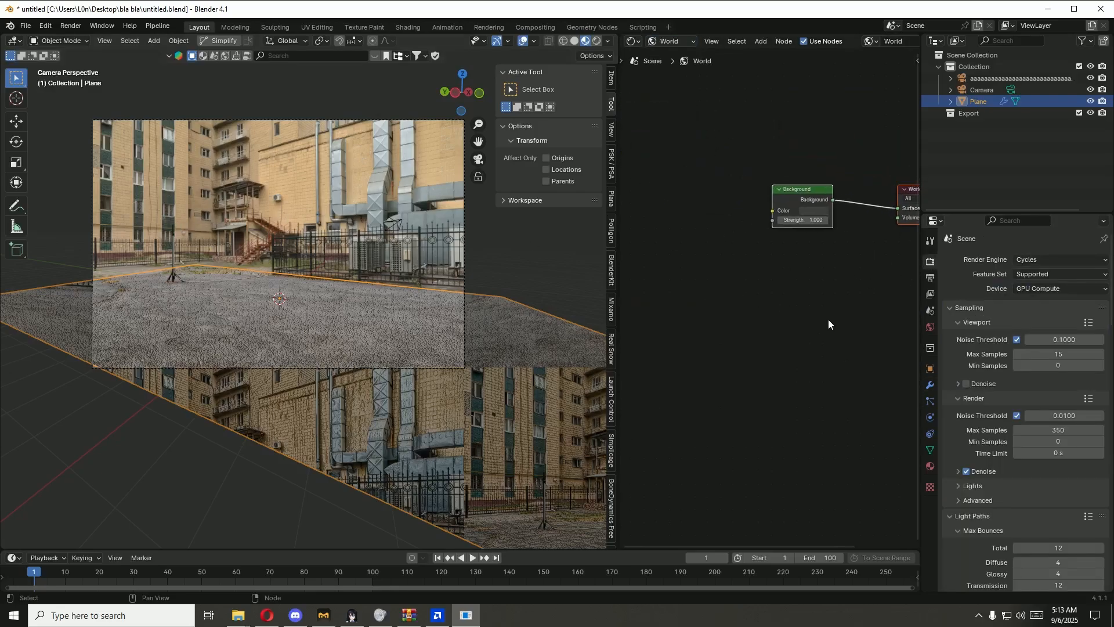
pyautogui.click(795, 188)
pyautogui.hotkey('ctrl', 't')
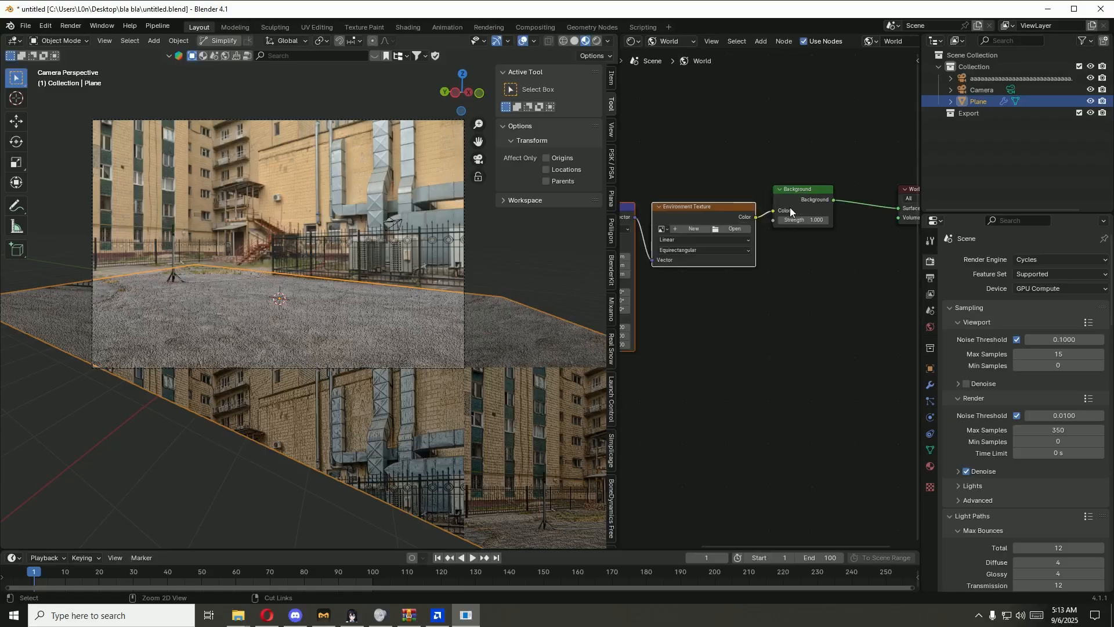
# Step: Load urban_courtyard_02_2k.exr from the bla bla folder into the Environment Texture
pyautogui.click(735, 230)
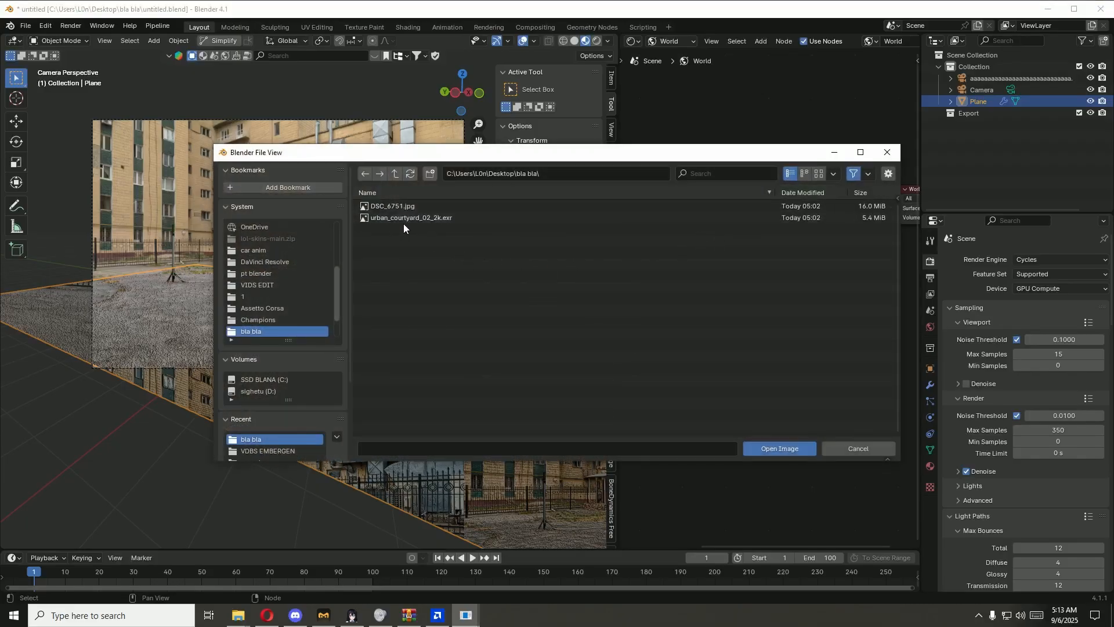
pyautogui.click(378, 217)
pyautogui.click(772, 449)
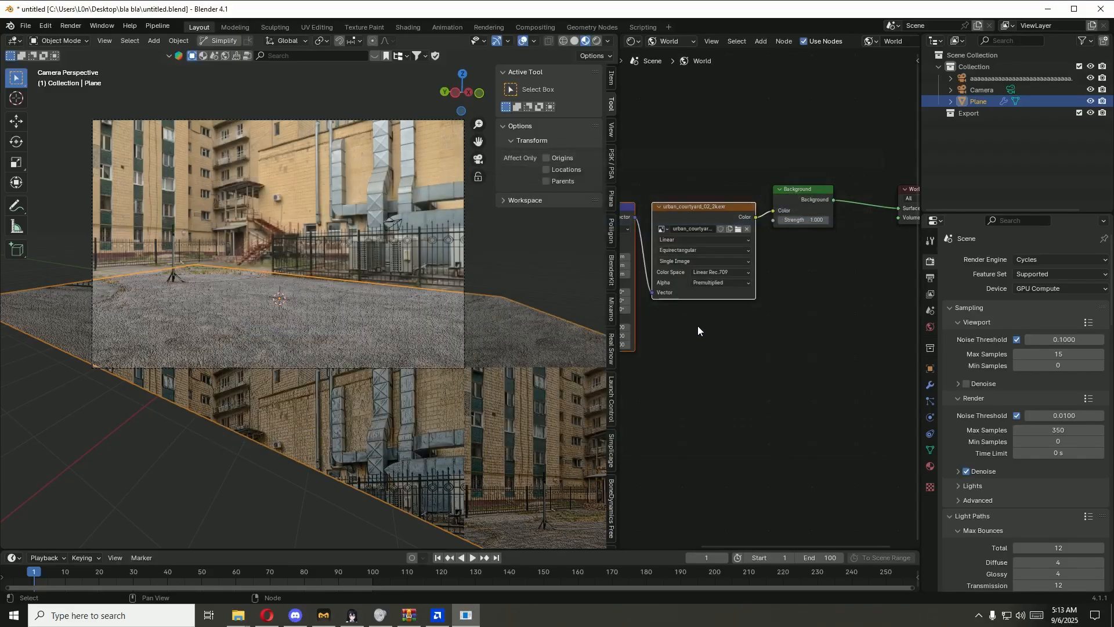
pyautogui.moveTo(697, 352); pyautogui.dragTo(811, 358, button='middle')
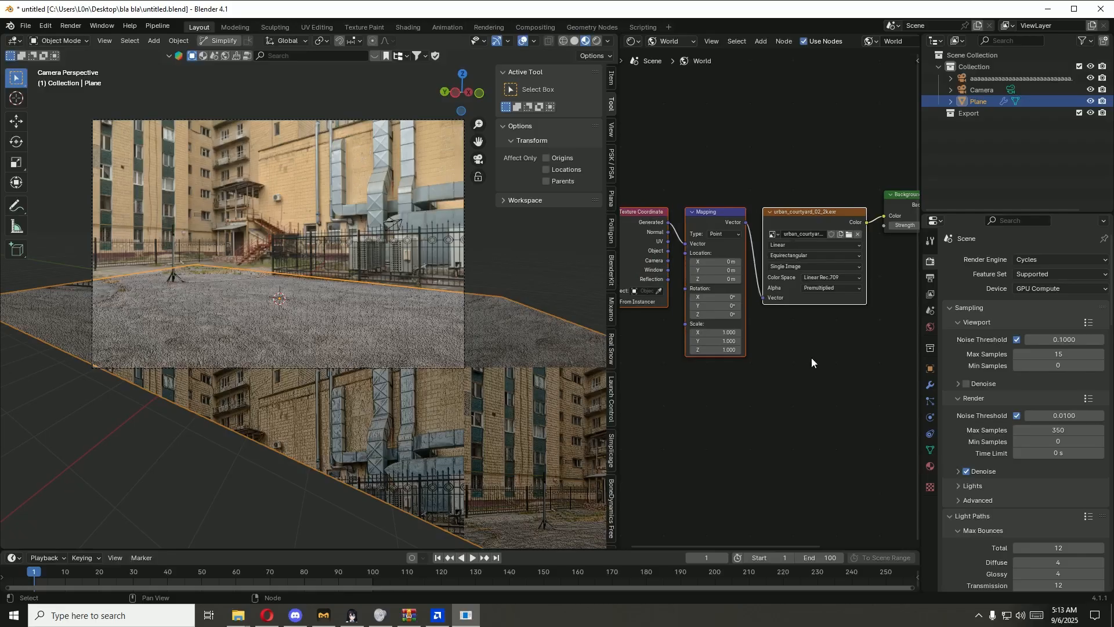
pyautogui.click(811, 357)
# Step: Show the viewport in Rendered shading and set the environment Mapping node's Z rotation to 195° to align it with the backplate
pyautogui.click(596, 42)
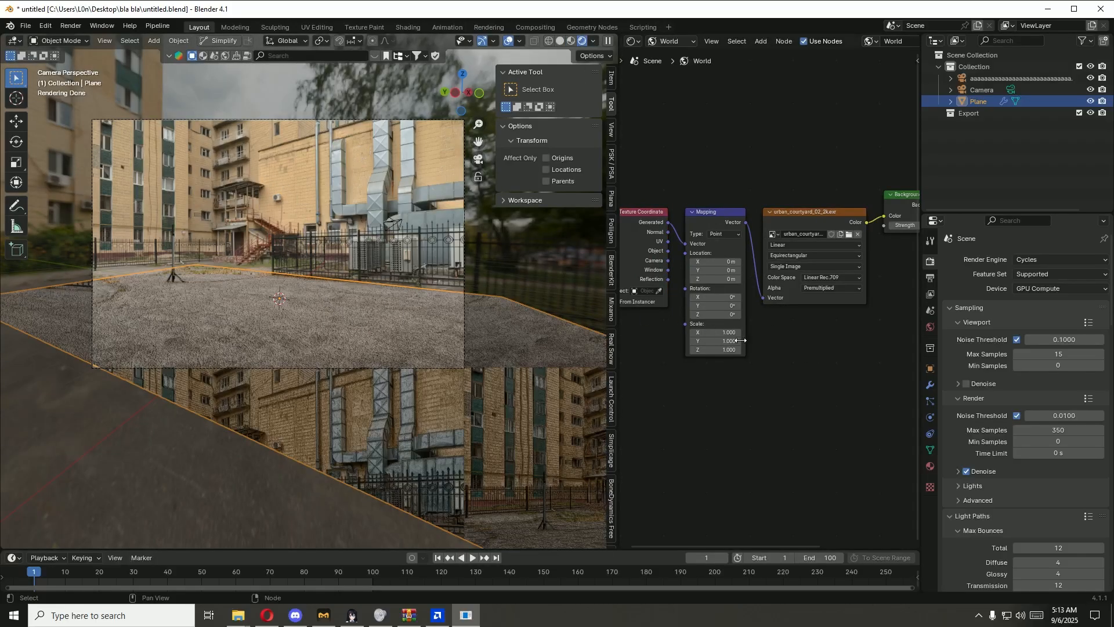
pyautogui.scroll(4, 738, 391)
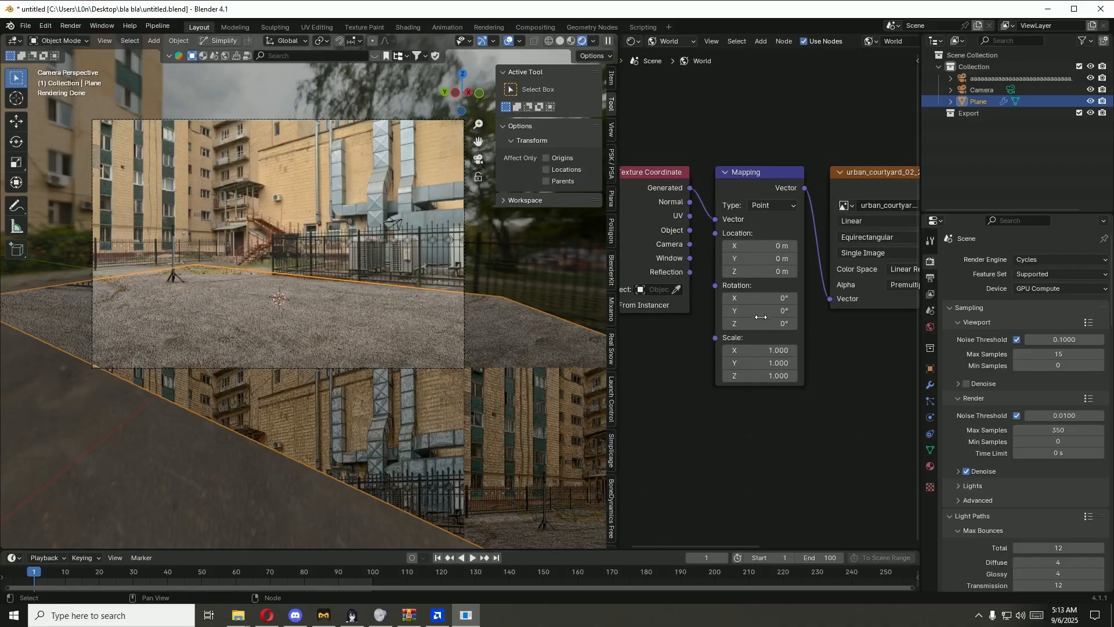
pyautogui.moveTo(760, 317); pyautogui.dragTo(790, 323)
pyautogui.moveTo(294, 318); pyautogui.dragTo(404, 309, button='middle')
pyautogui.press('KP_0')
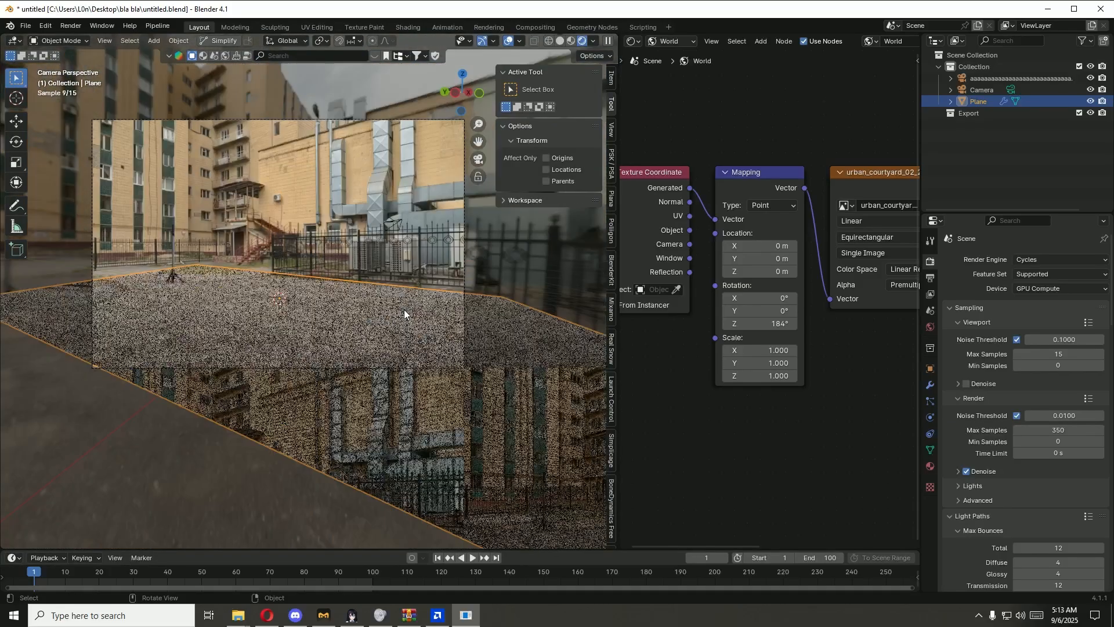
pyautogui.moveTo(777, 323); pyautogui.dragTo(787, 323)
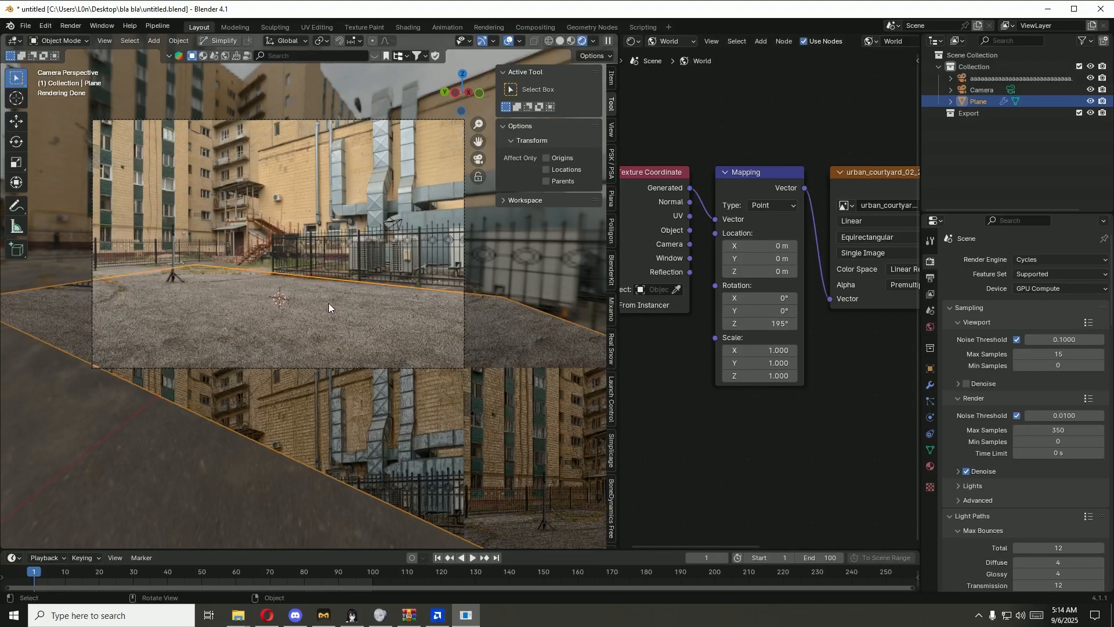
# Step: Save the blend file and switch the Shader Editor back to the plane's object material
pyautogui.hotkey('ctrl', 's')
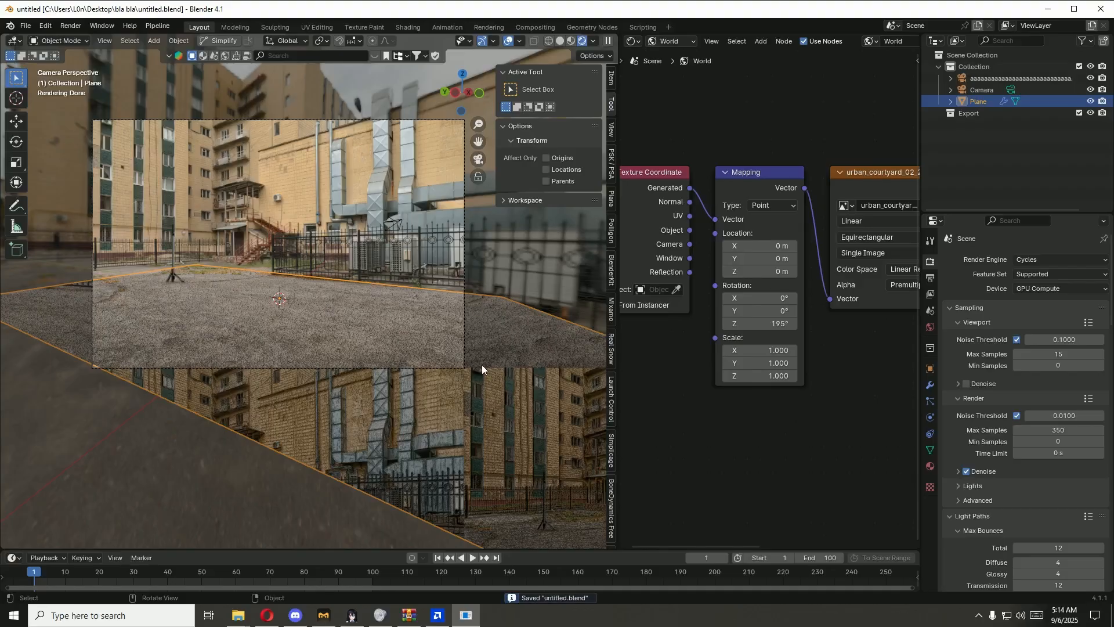
pyautogui.click(673, 42)
pyautogui.click(675, 72)
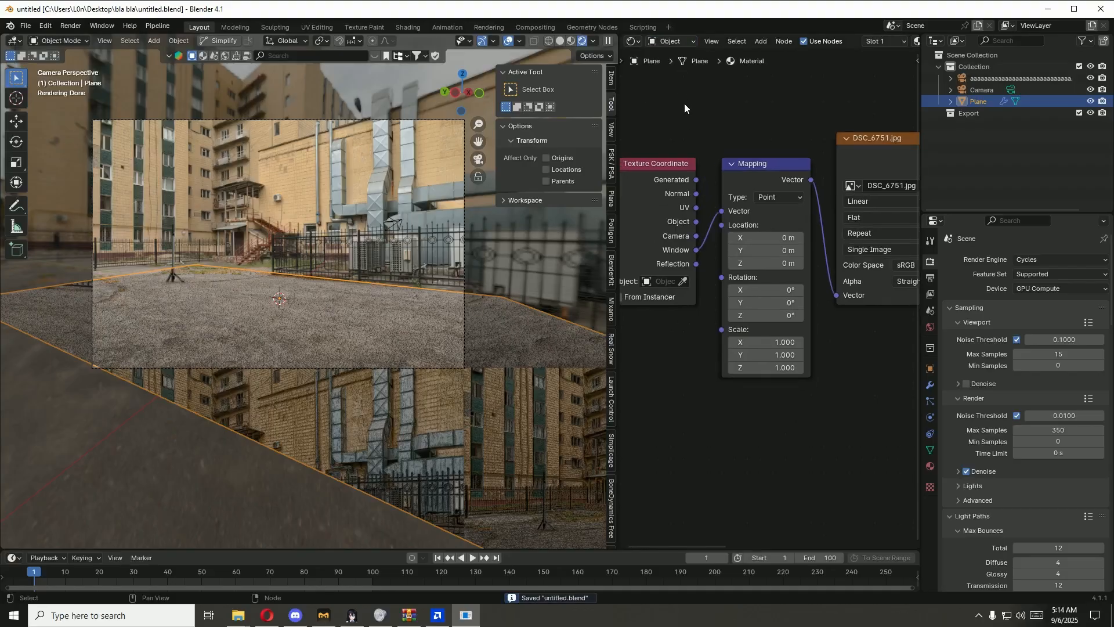
# Step: Set the ground material's Color Ramp black stop to about 0.418 and pull the white stop close to it
pyautogui.scroll(4, 768, 400)
pyautogui.moveTo(905, 339); pyautogui.dragTo(723, 376, button='middle')
pyautogui.scroll(-5, 733, 376)
pyautogui.moveTo(823, 367); pyautogui.dragTo(631, 254, button='middle')
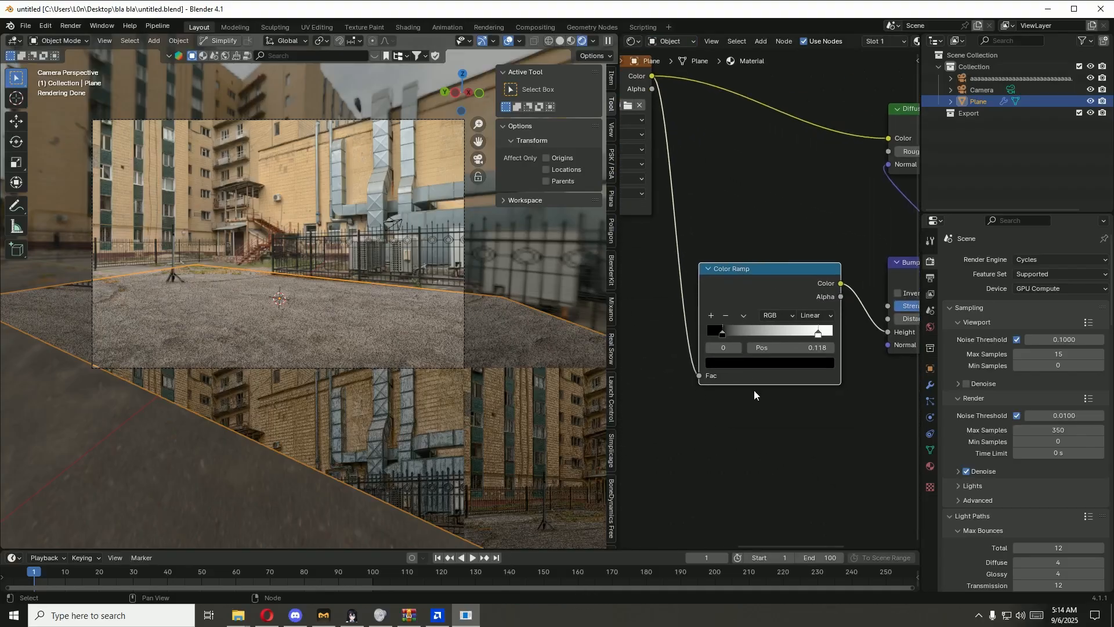
pyautogui.scroll(7, 753, 391)
pyautogui.scroll(6, 347, 355)
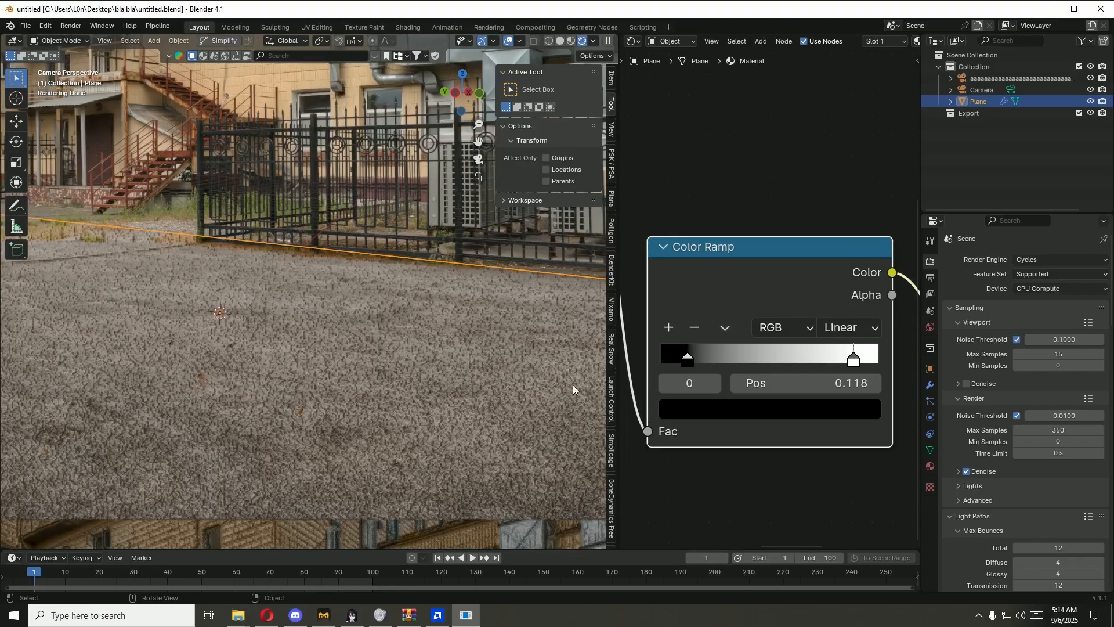
pyautogui.press('g')
pyautogui.click(846, 359)
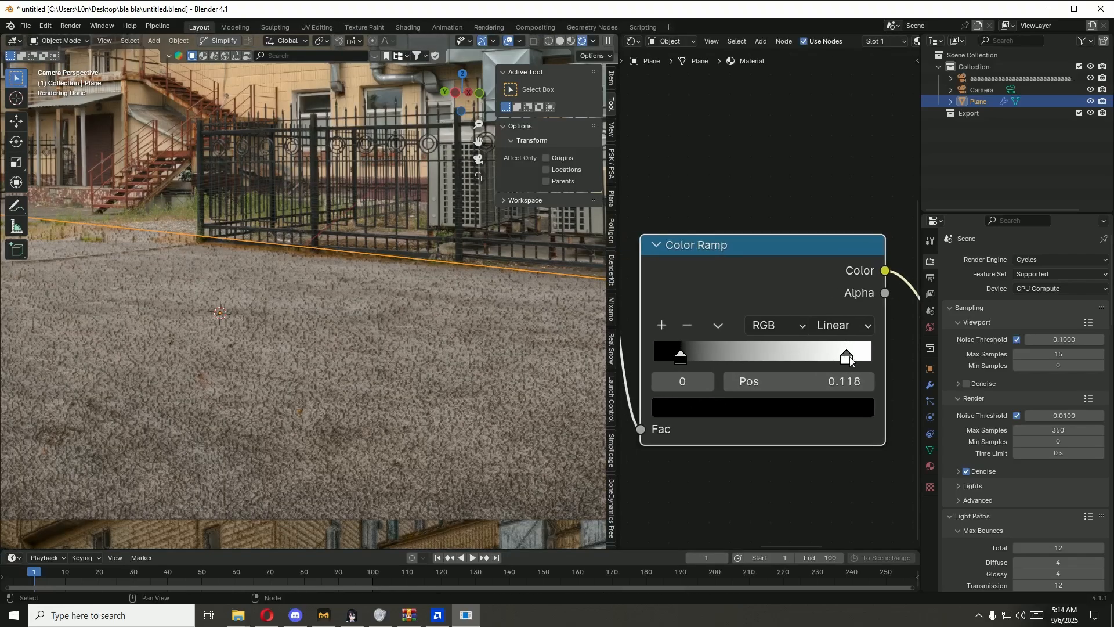
pyautogui.moveTo(846, 357); pyautogui.dragTo(762, 360)
pyautogui.moveTo(684, 358); pyautogui.dragTo(741, 362)
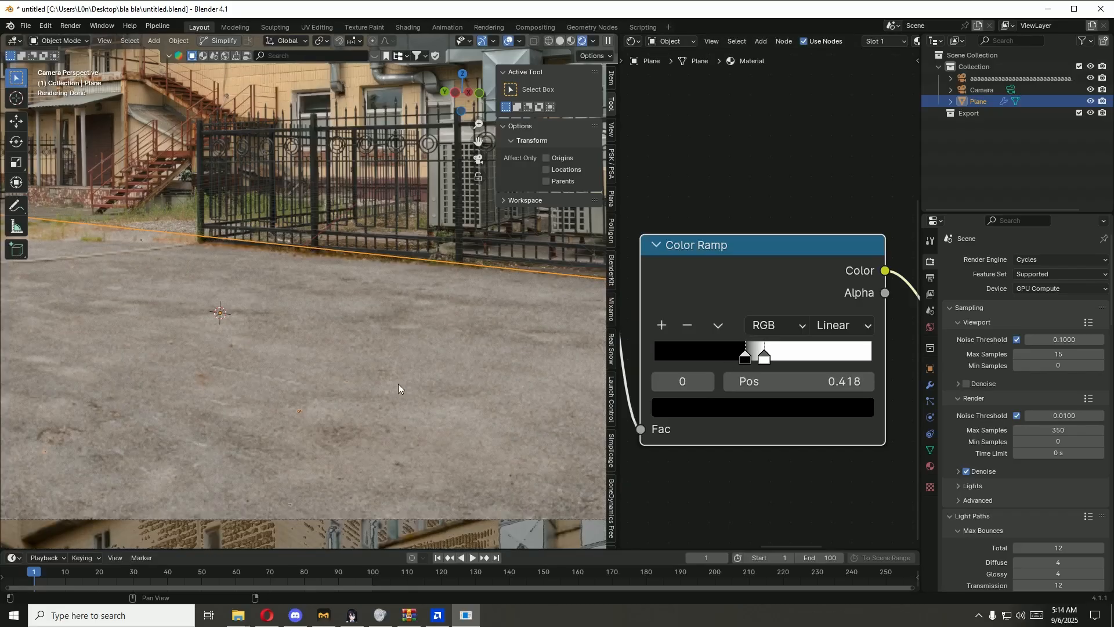
# Step: Compare the ground's appearance with the Color Ramp and Bump nodes muted and unmuted in turn
pyautogui.scroll(-2, 398, 384)
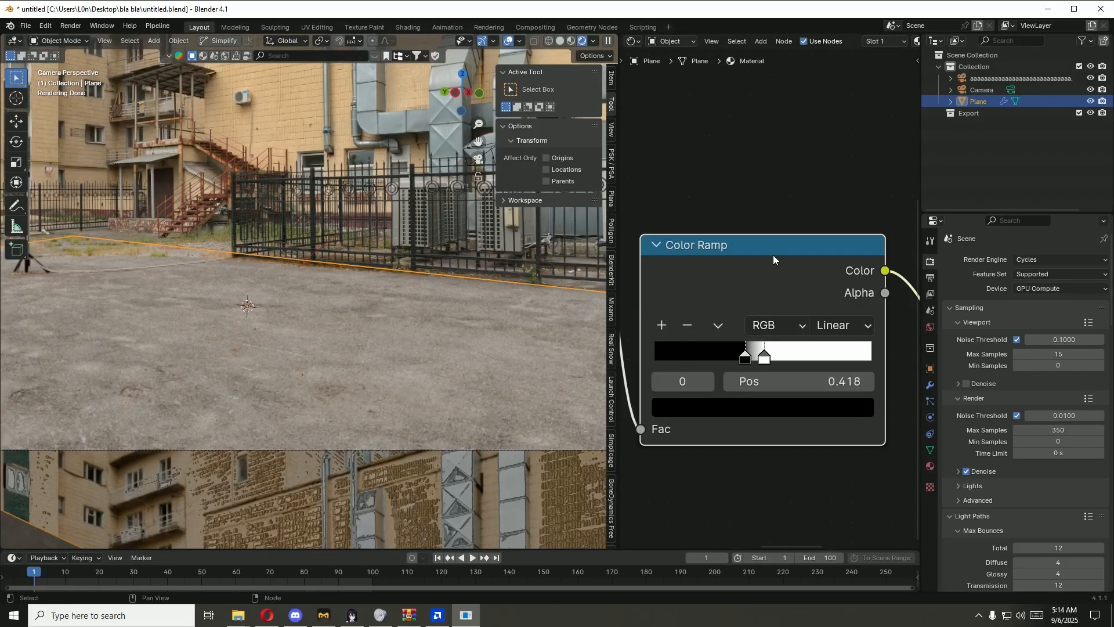
pyautogui.press('m')
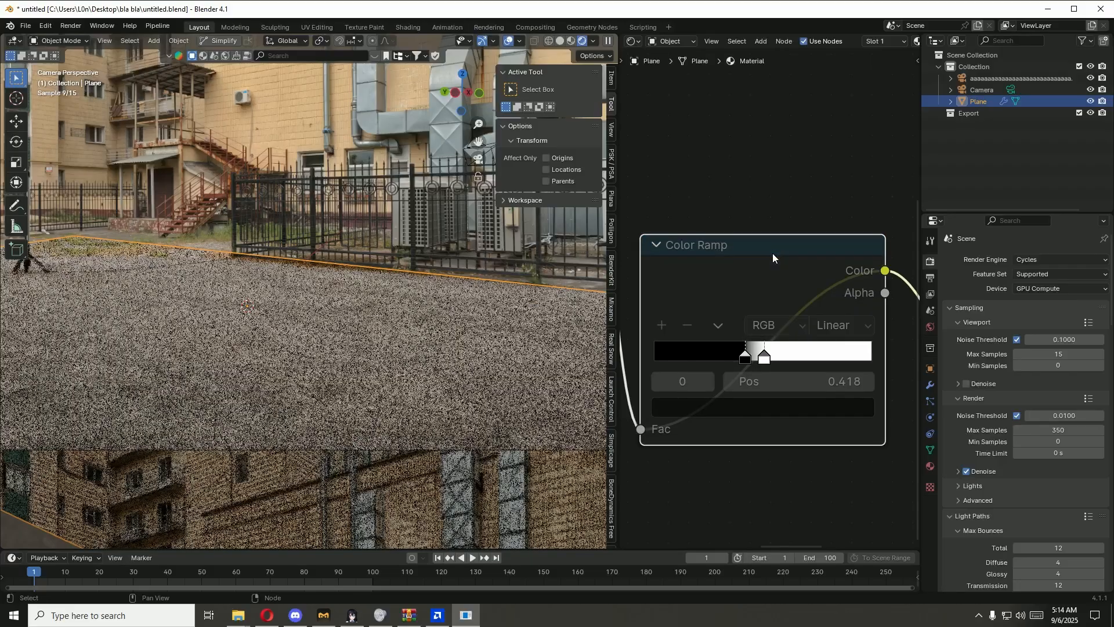
pyautogui.press('m')
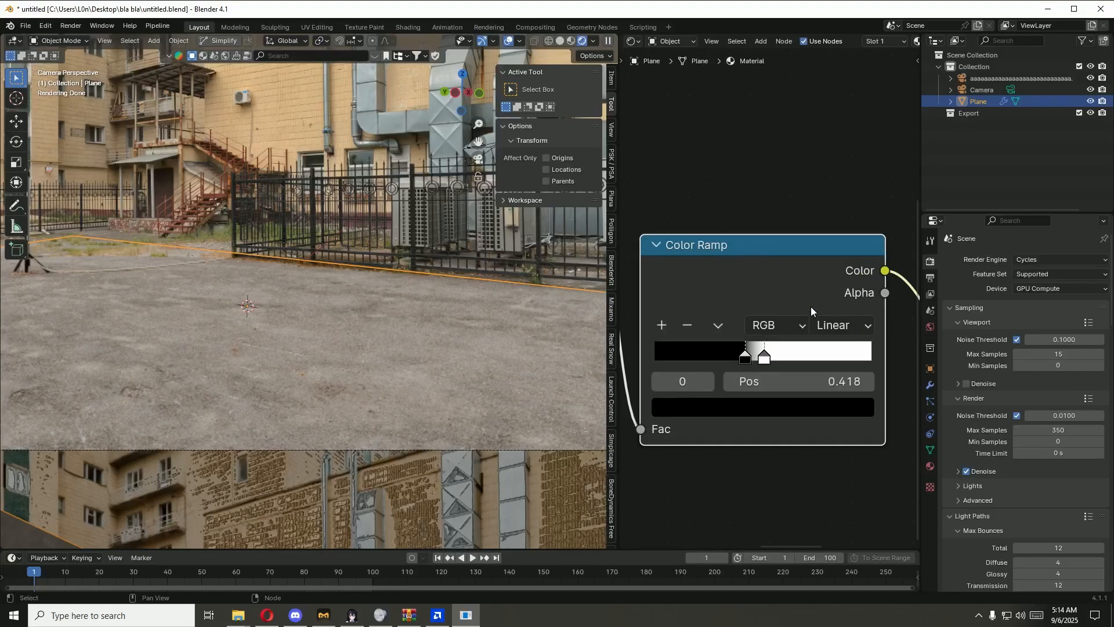
pyautogui.keyDown('ctrl'); pyautogui.scroll(-5, 827, 325); pyautogui.keyUp('ctrl')
pyautogui.scroll(-1, 862, 262)
pyautogui.press('m')
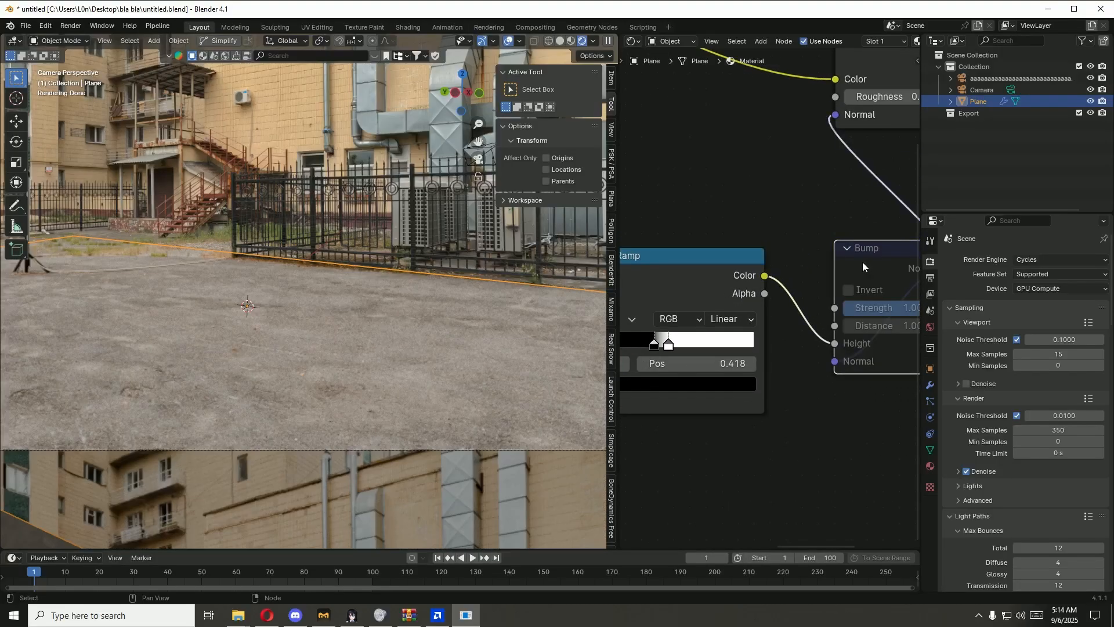
pyautogui.press('m')
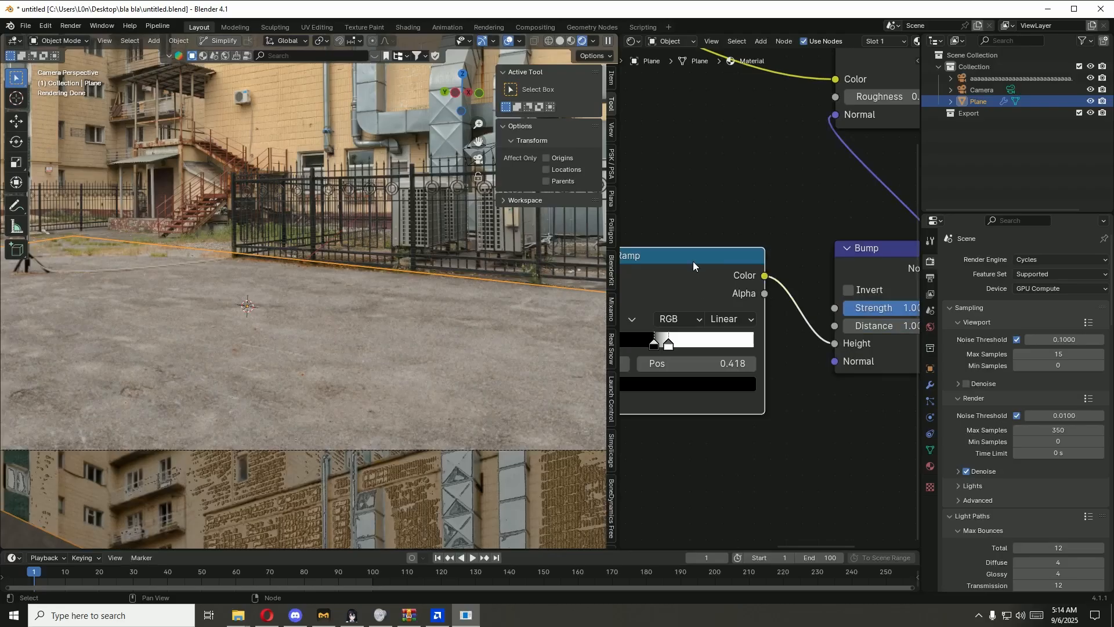
# Step: Move the Color Ramp's black and white stops close together near the start of the ramp
pyautogui.moveTo(680, 450); pyautogui.dragTo(714, 434, button='middle')
pyautogui.scroll(3, 321, 406)
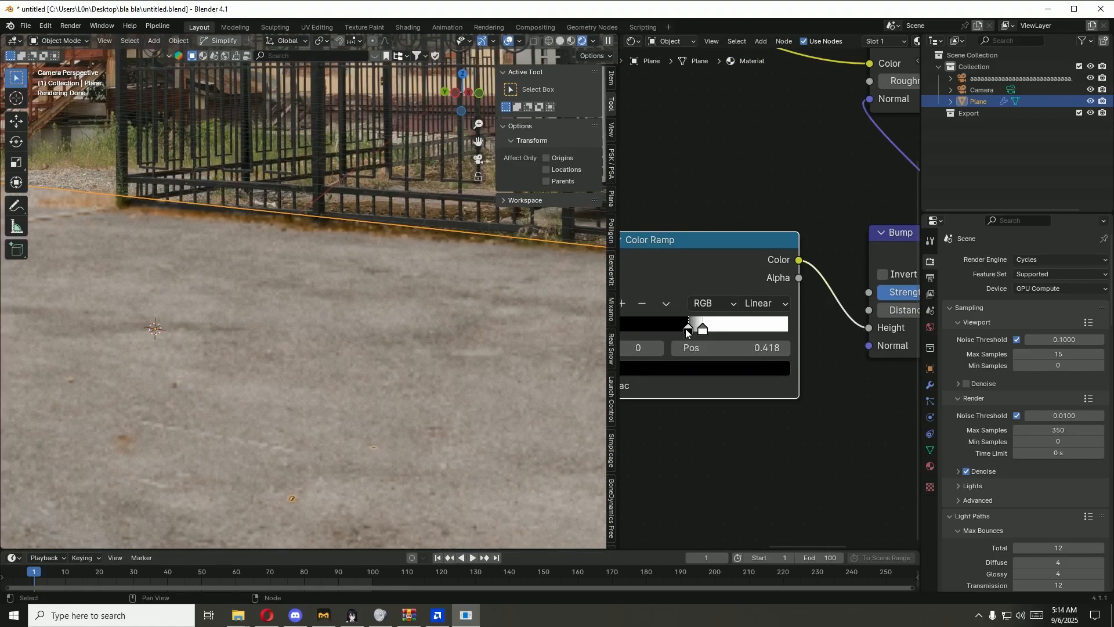
pyautogui.moveTo(684, 328); pyautogui.dragTo(690, 329)
pyautogui.click(698, 328)
pyautogui.moveTo(697, 329); pyautogui.dragTo(775, 339, button='middle')
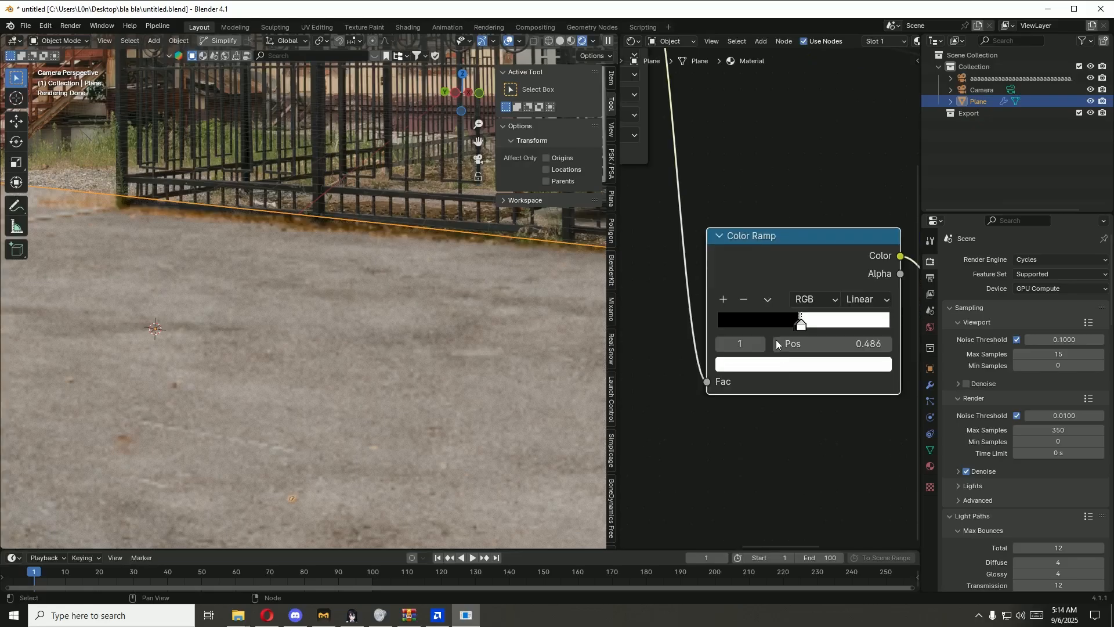
pyautogui.moveTo(744, 321); pyautogui.dragTo(783, 326)
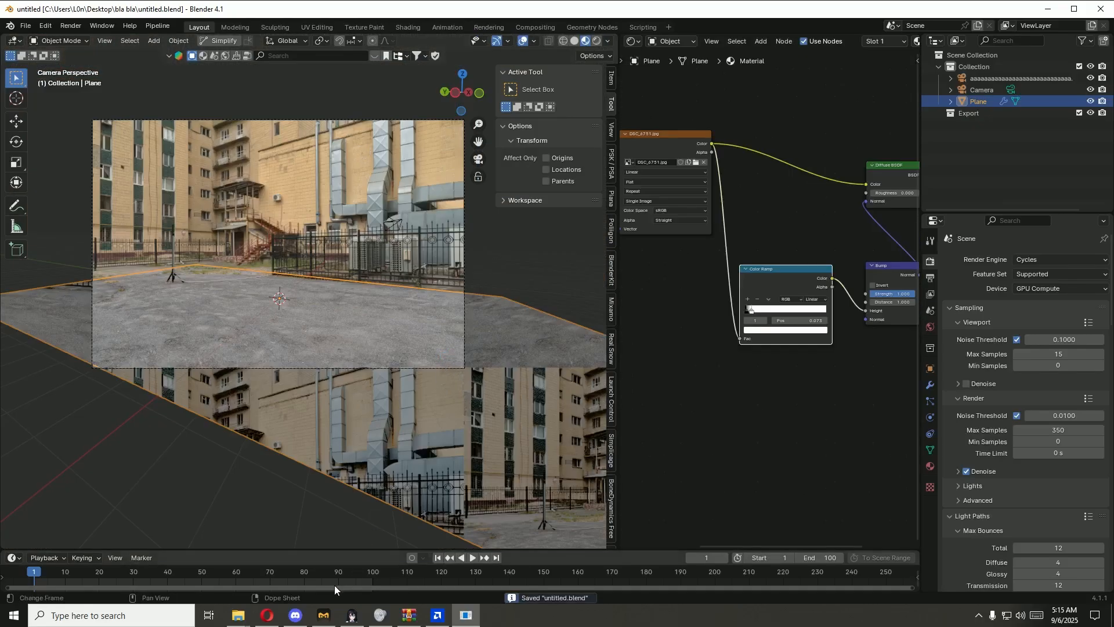
# Step: Switch to File Explorer and look through the Downloads folder for a car model
pyautogui.moveTo(239, 616)
pyautogui.click(235, 566)
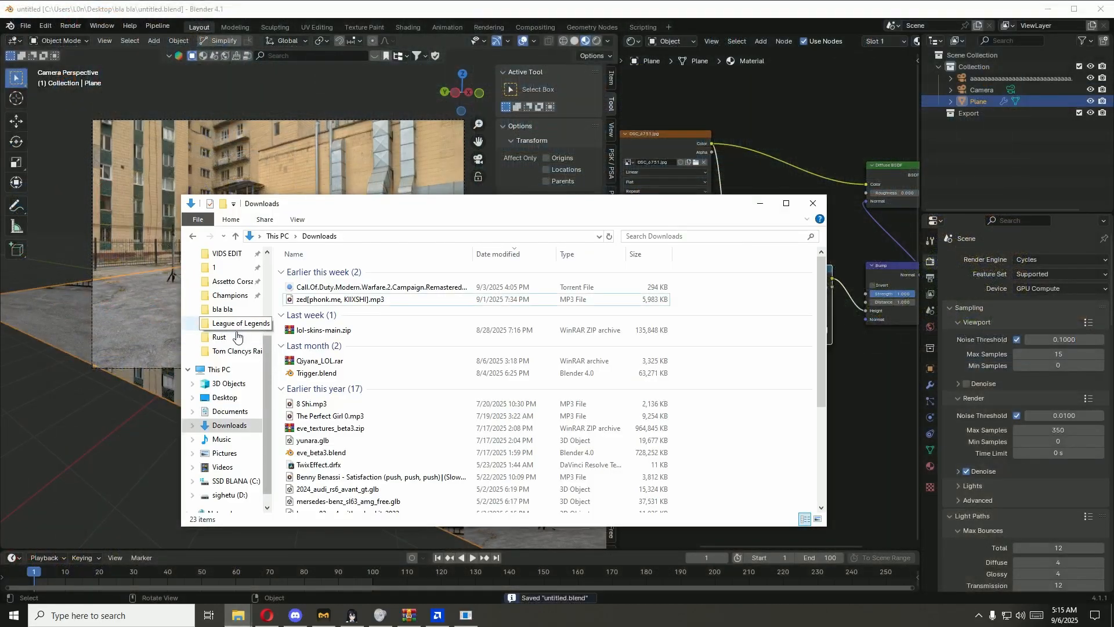
pyautogui.scroll(-3, 328, 426)
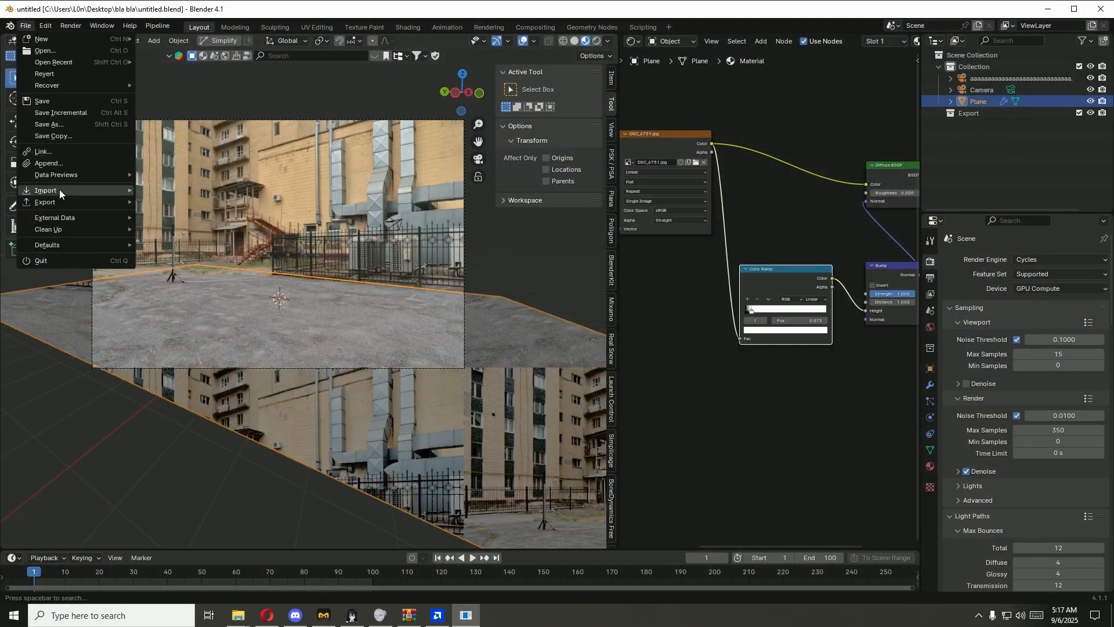
# Step: Import nissan_skyline_gtr_r35.glb from the bla bla folder as a glTF 2.0 model
pyautogui.moveTo(60, 189)
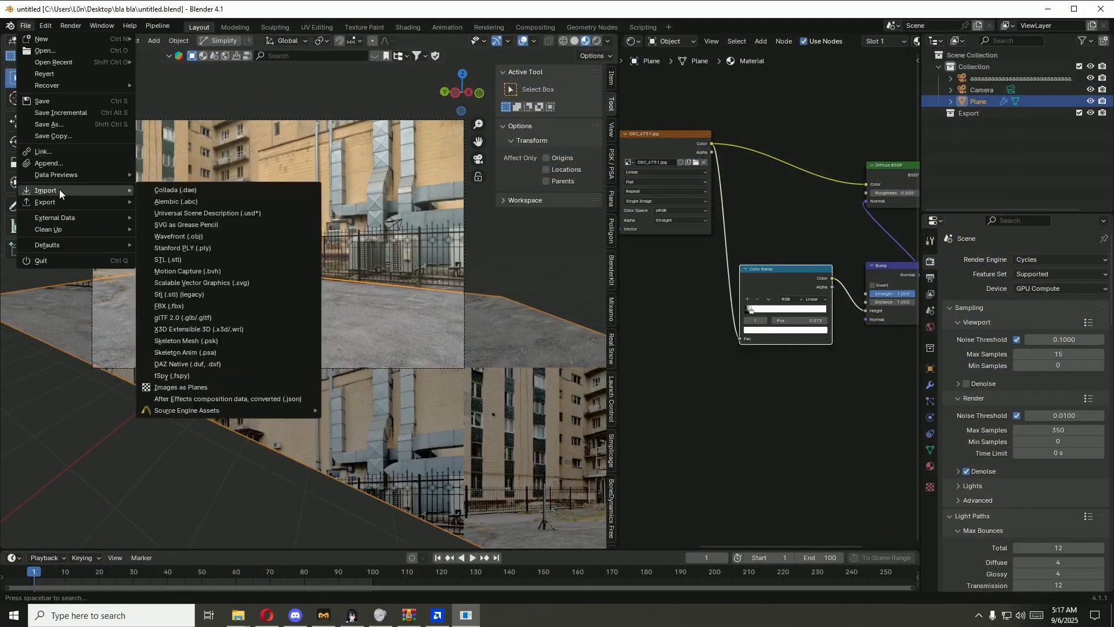
pyautogui.click(252, 318)
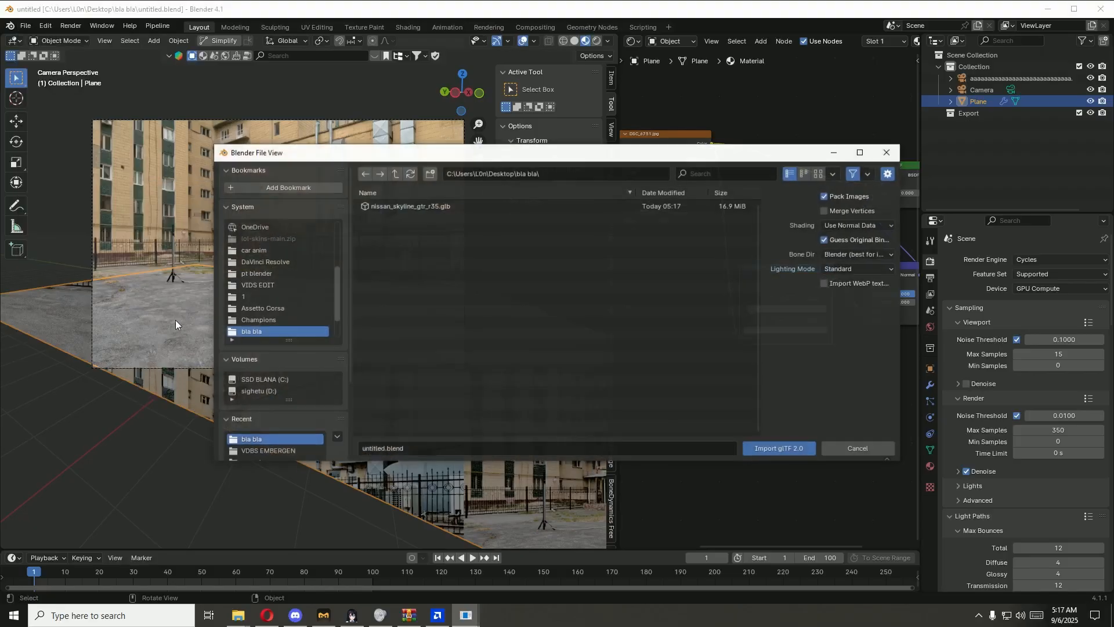
pyautogui.click(433, 209)
pyautogui.click(778, 448)
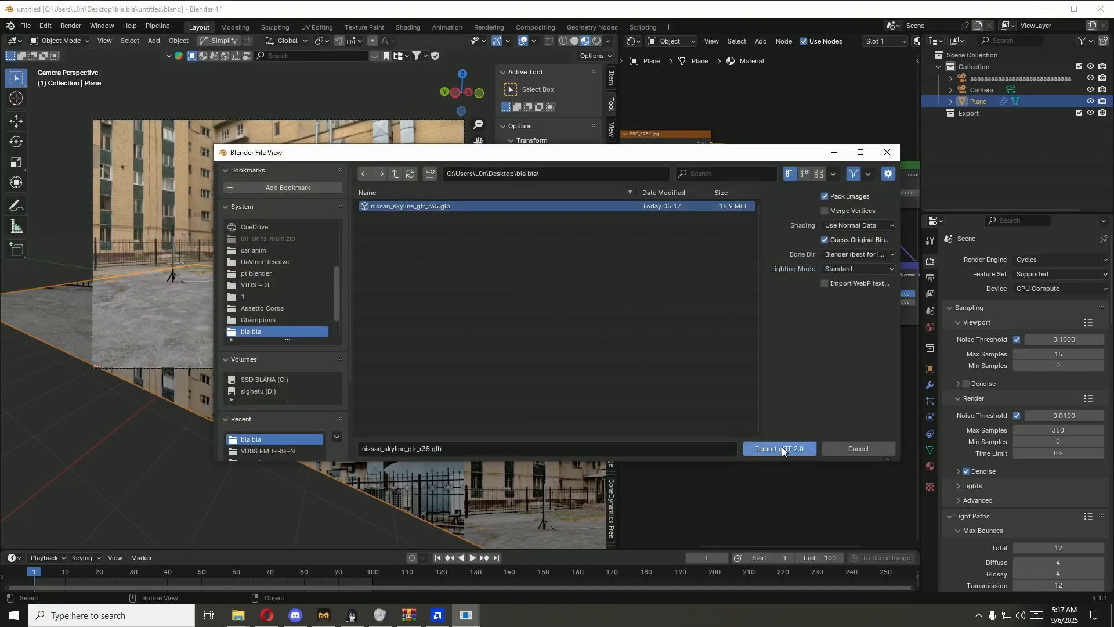
# Step: Scale the imported car up about 1.52 times, and enlarge it a little more to fit the courtyard
pyautogui.scroll(2, 323, 191)
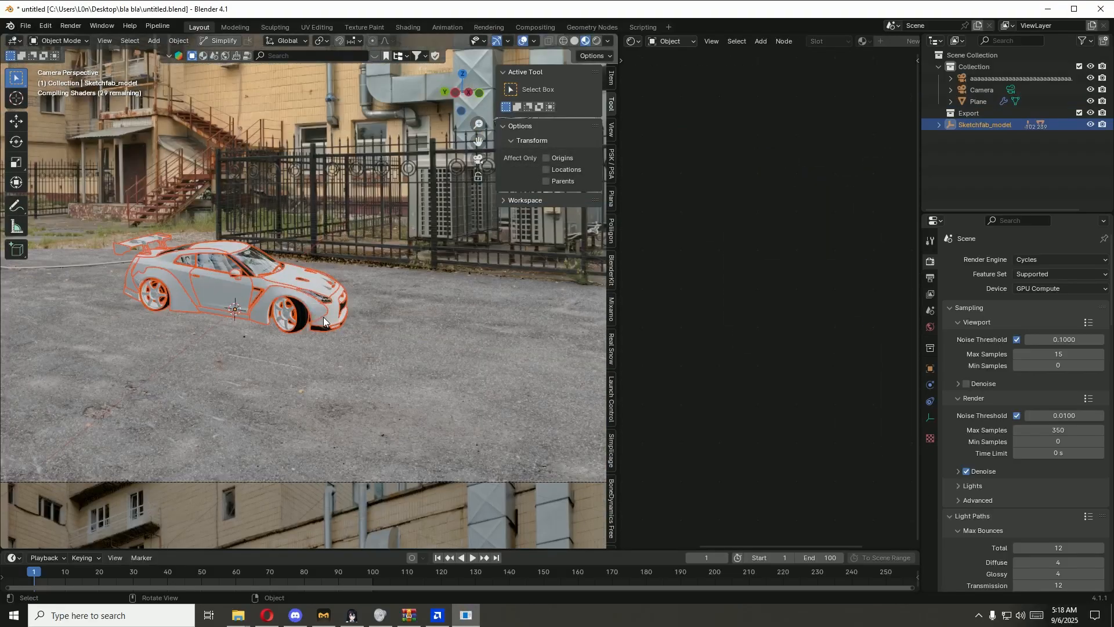
pyautogui.press('s')
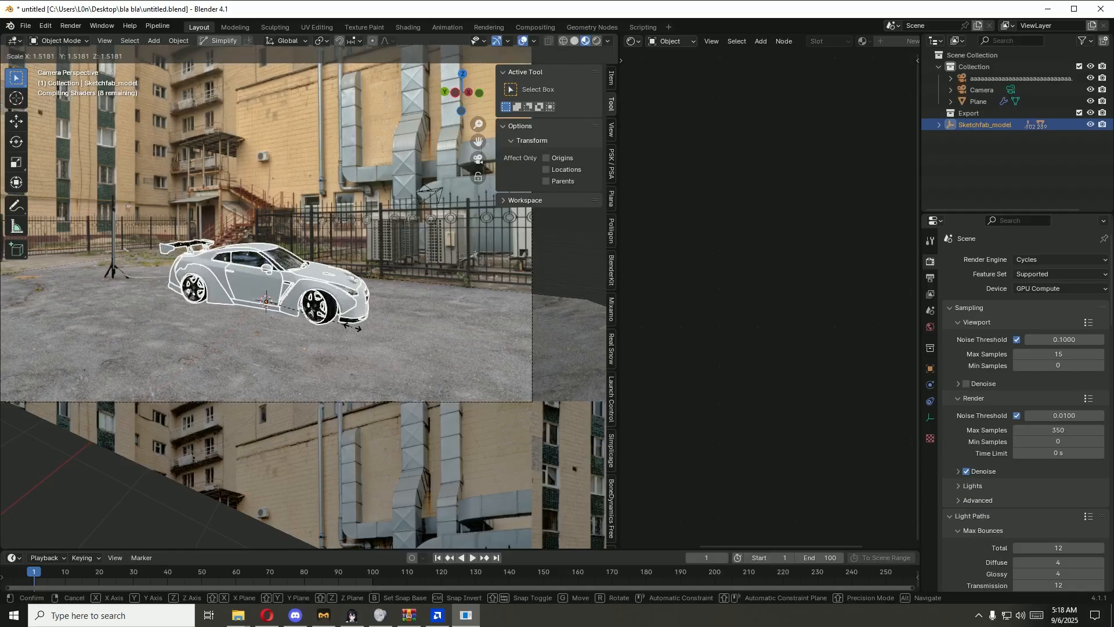
pyautogui.click(352, 327)
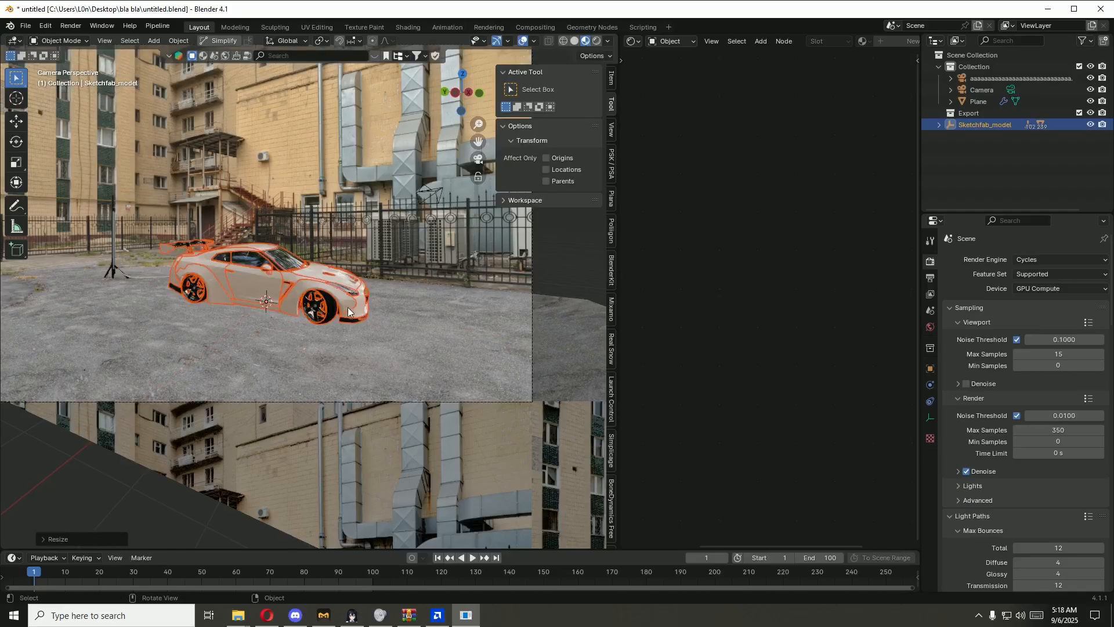
pyautogui.scroll(3, 395, 329)
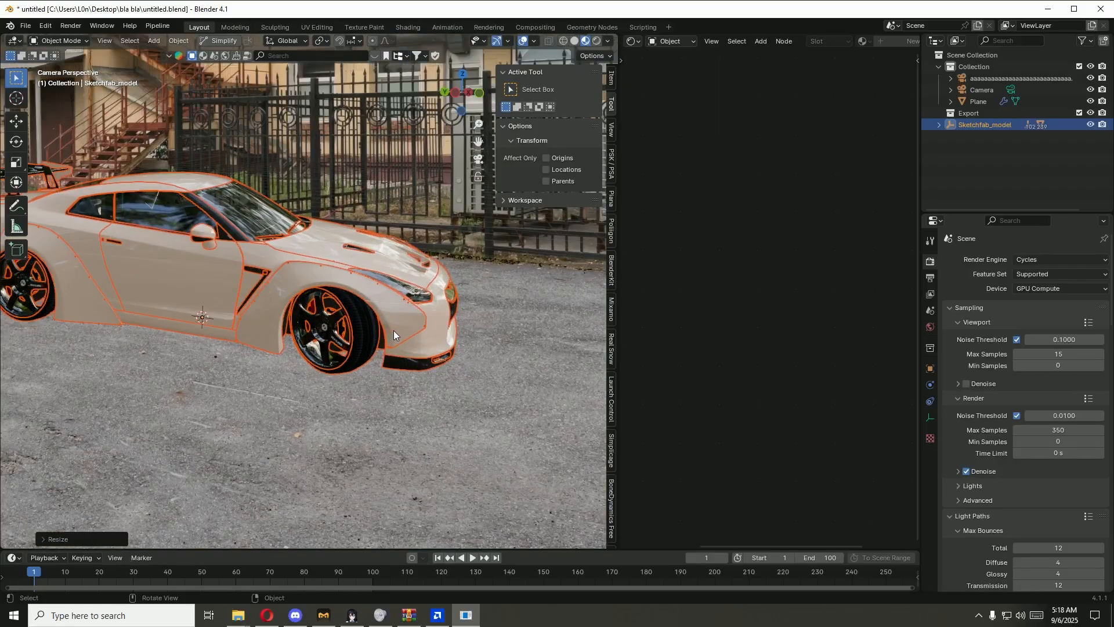
pyautogui.press('s')
pyautogui.click(470, 347)
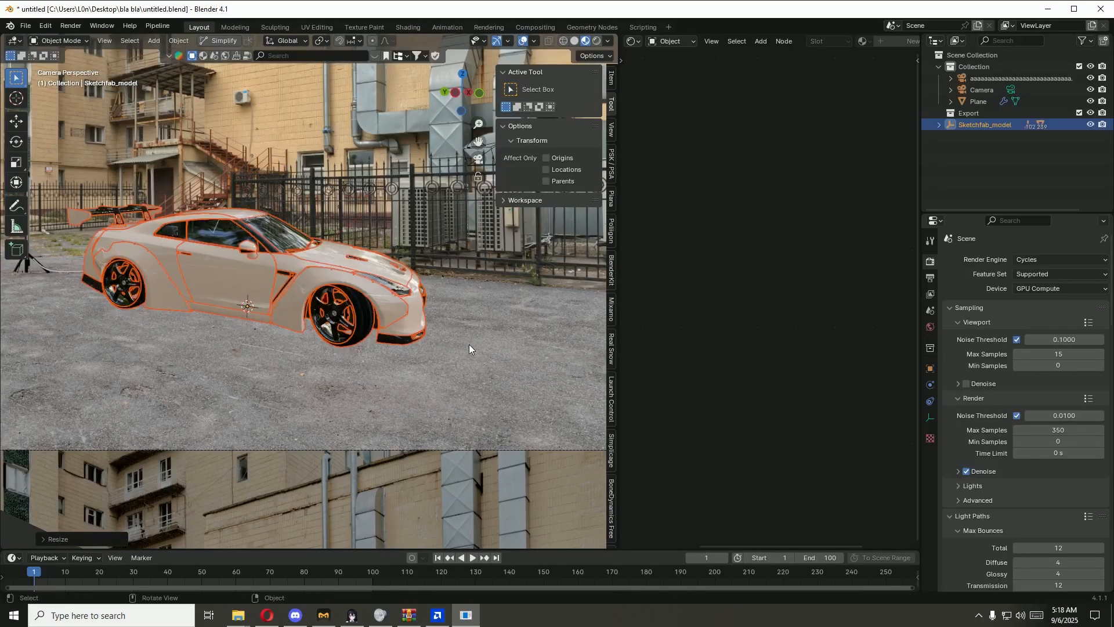
# Step: Rotate the car about -185° around the global Z axis and reselect its Sketchfab_model parent
pyautogui.press('r')
pyautogui.press('z')
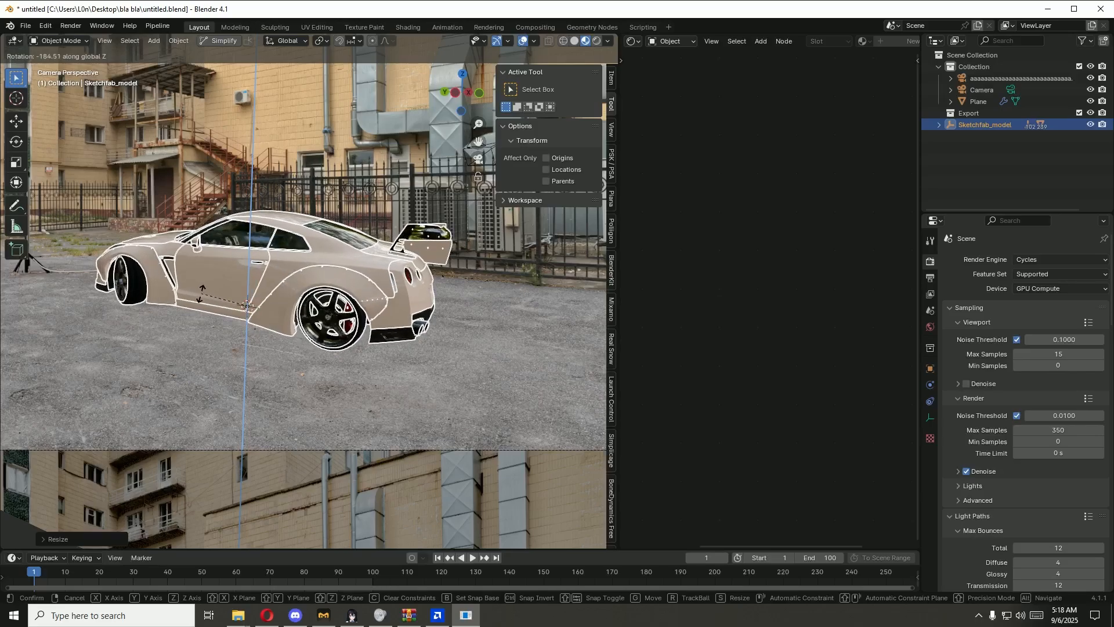
pyautogui.click(122, 298)
pyautogui.click(126, 297)
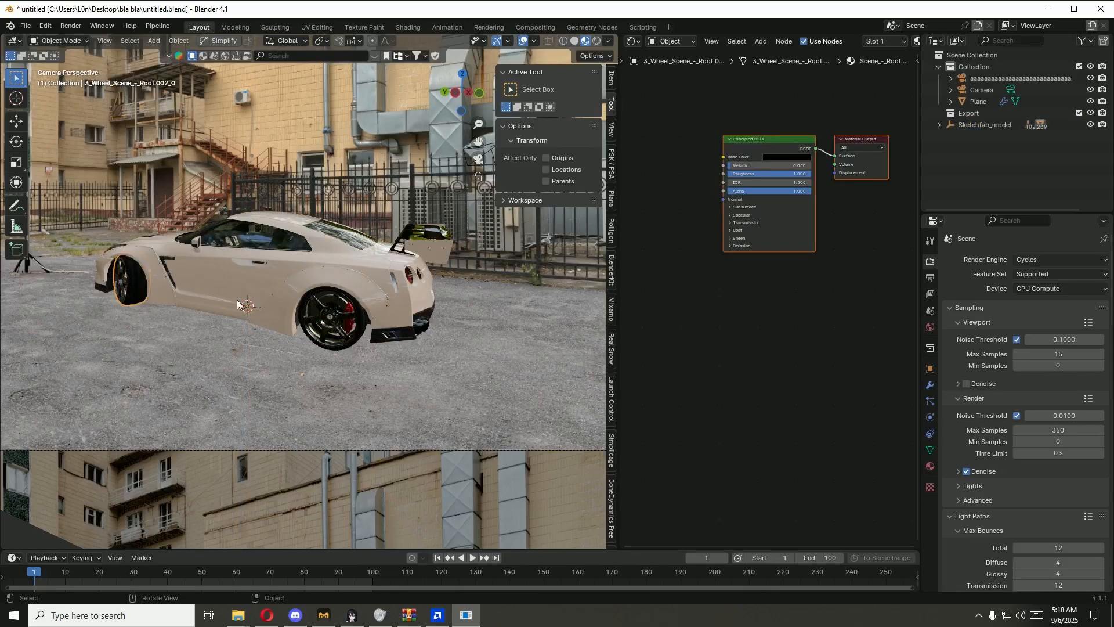
pyautogui.click(984, 125)
pyautogui.scroll(-2, 312, 329)
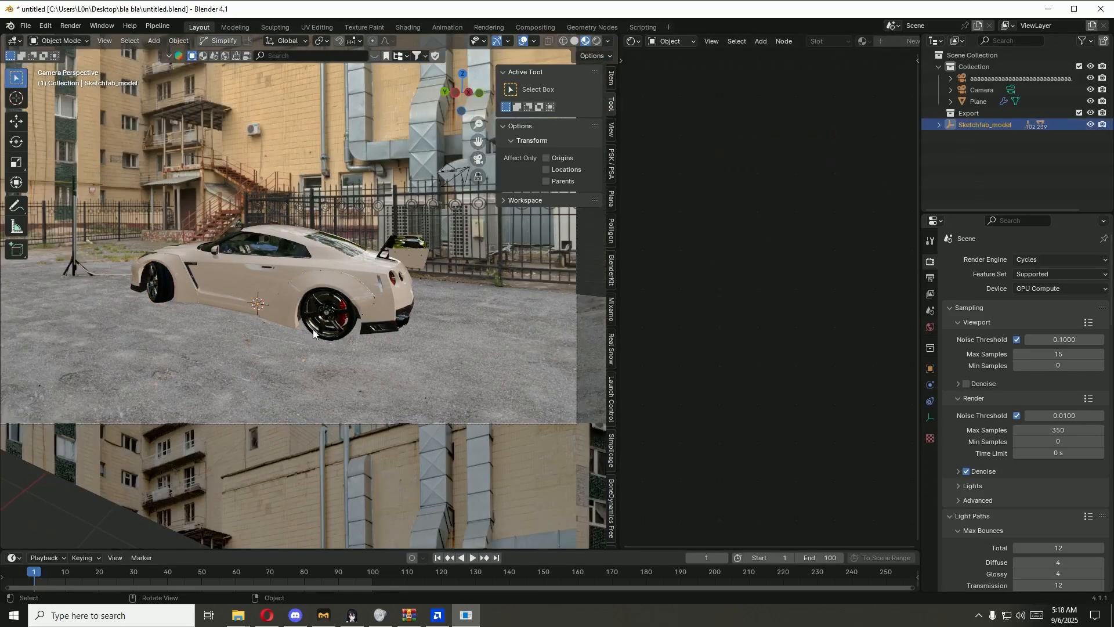
pyautogui.press('r')
pyautogui.press('z')
pyautogui.rightClick(369, 357)
pyautogui.moveTo(369, 357); pyautogui.dragTo(280, 392, button='middle')
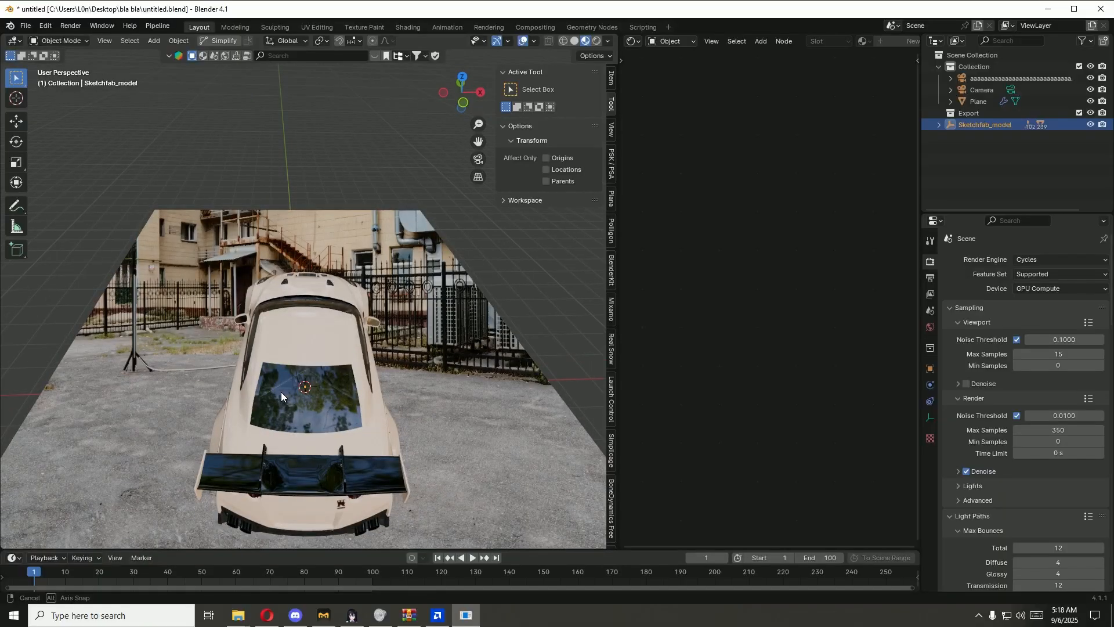
pyautogui.scroll(-1, 303, 385)
pyautogui.press('KP_0')
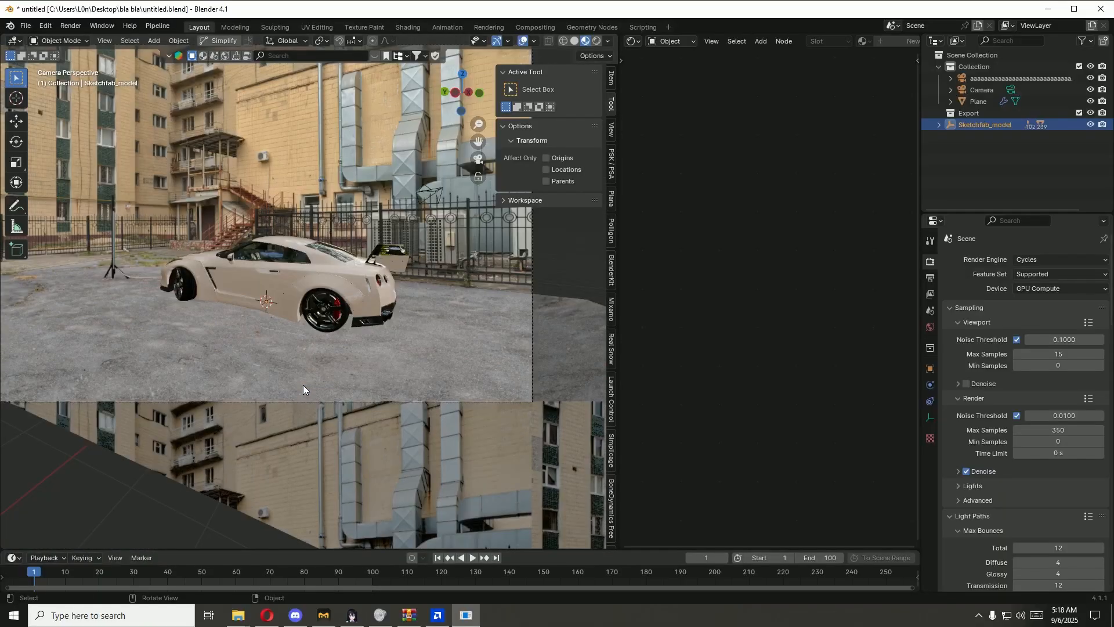
# Step: Reposition the car on the ground, moving it about 2 m along the global X axis
pyautogui.press('g')
pyautogui.press('x')
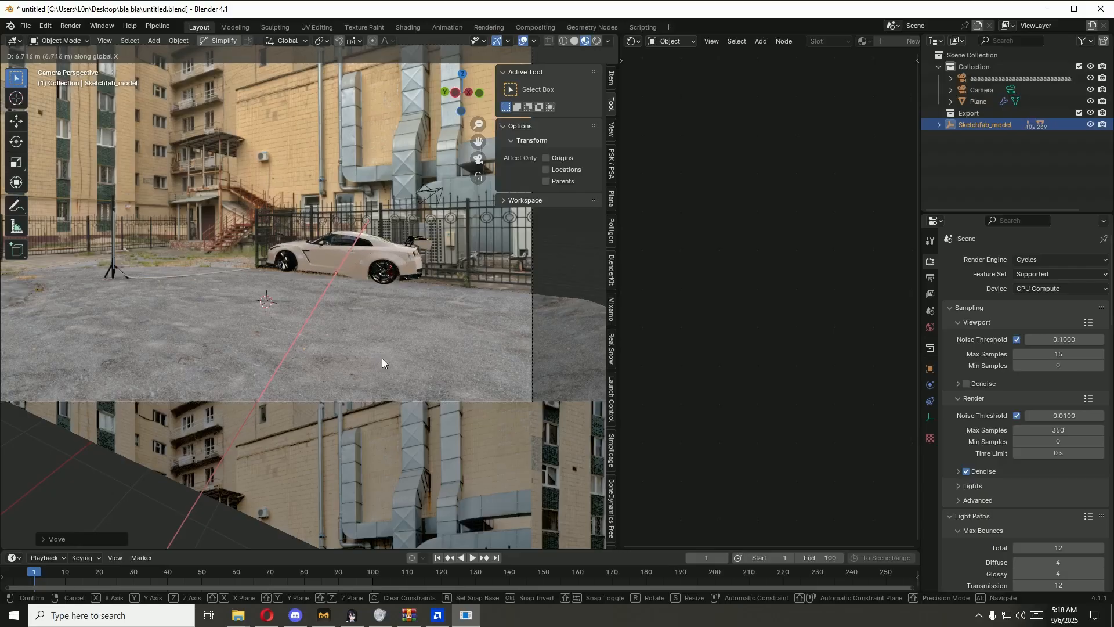
pyautogui.press('0')
pyautogui.press('Return')
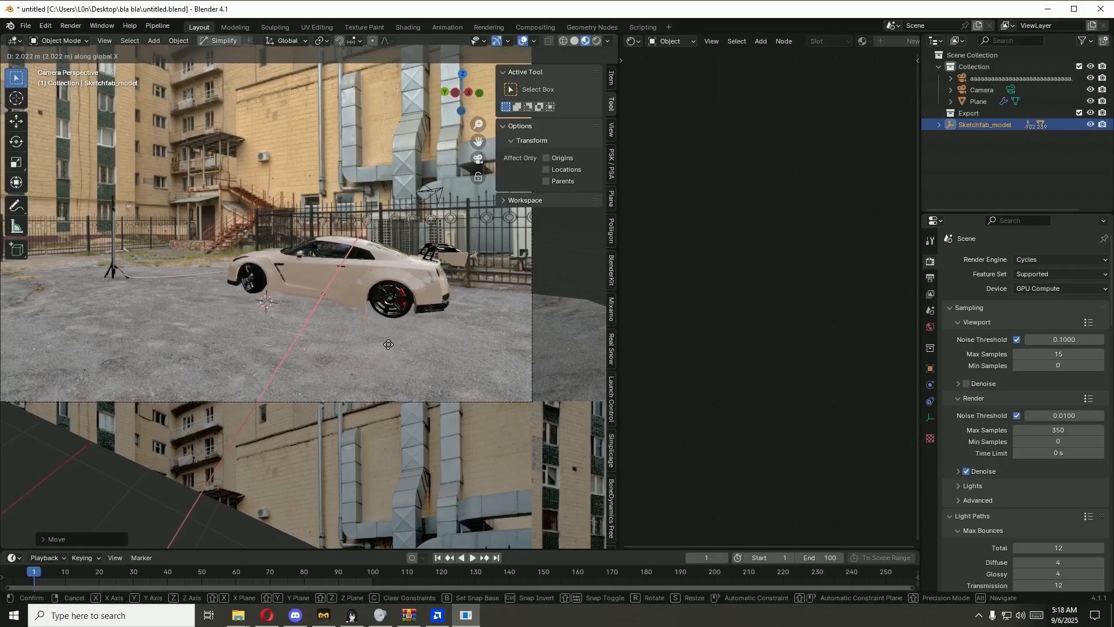
# Step: Rotate the car slightly around the global Z axis by eye, discarding a trial angle of 90°
pyautogui.moveTo(379, 359); pyautogui.dragTo(291, 361, button='middle')
pyautogui.write('rz')
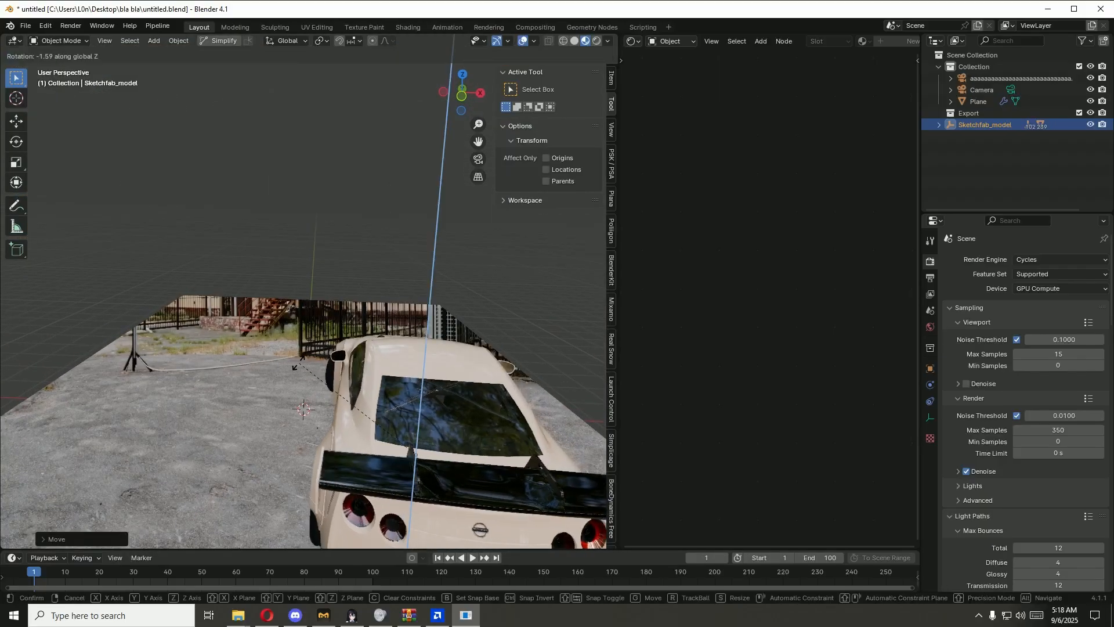
pyautogui.write('90')
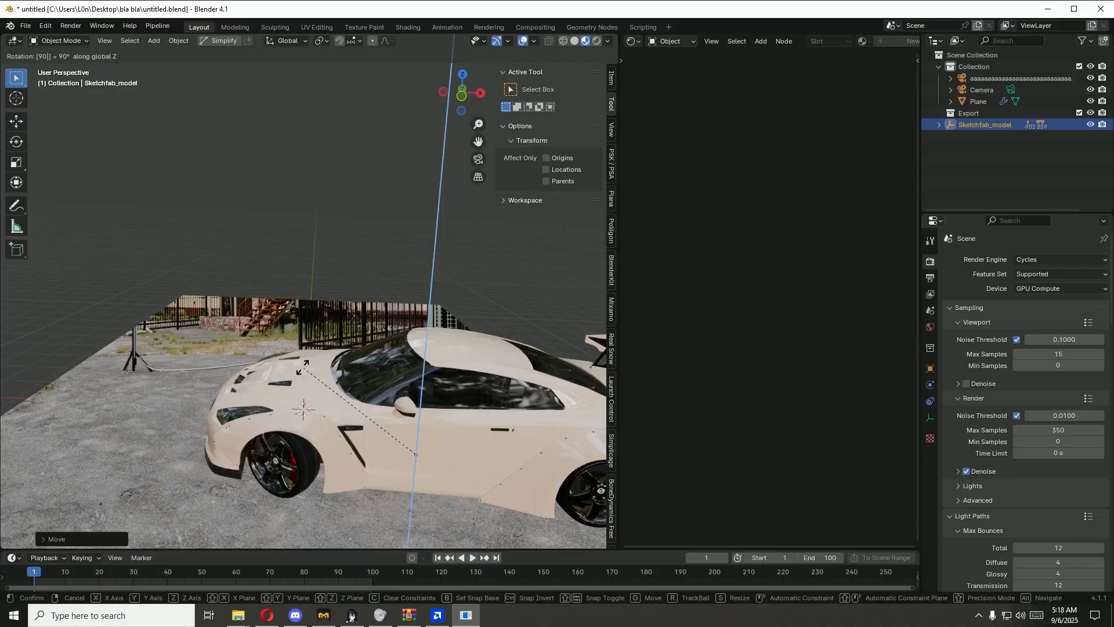
pyautogui.press('BackSpace')
pyautogui.press('BackSpace')
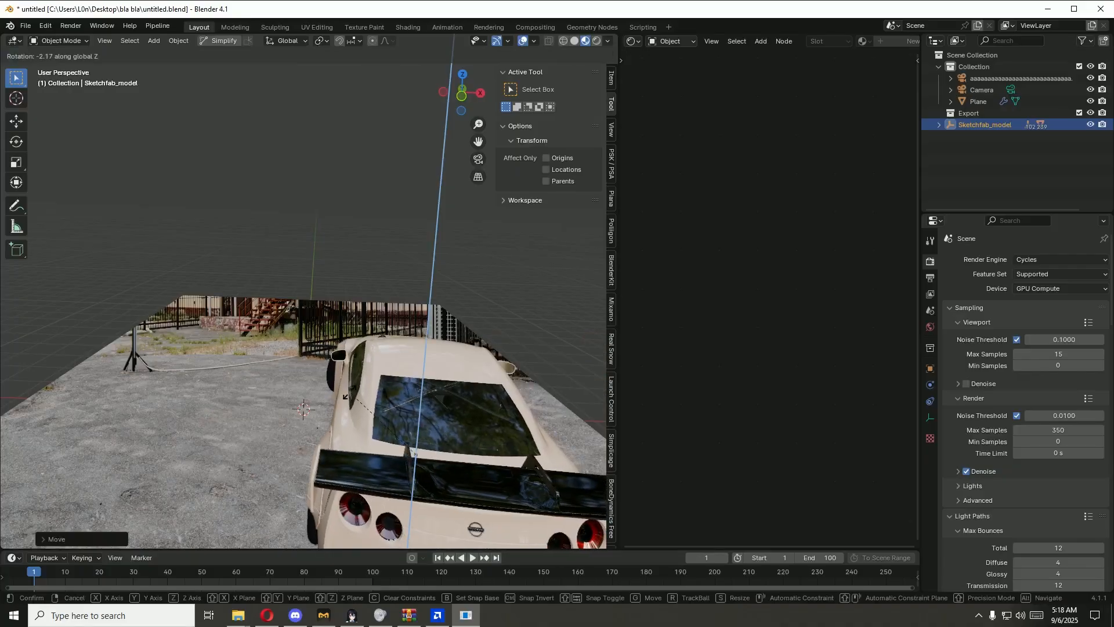
pyautogui.click(329, 396)
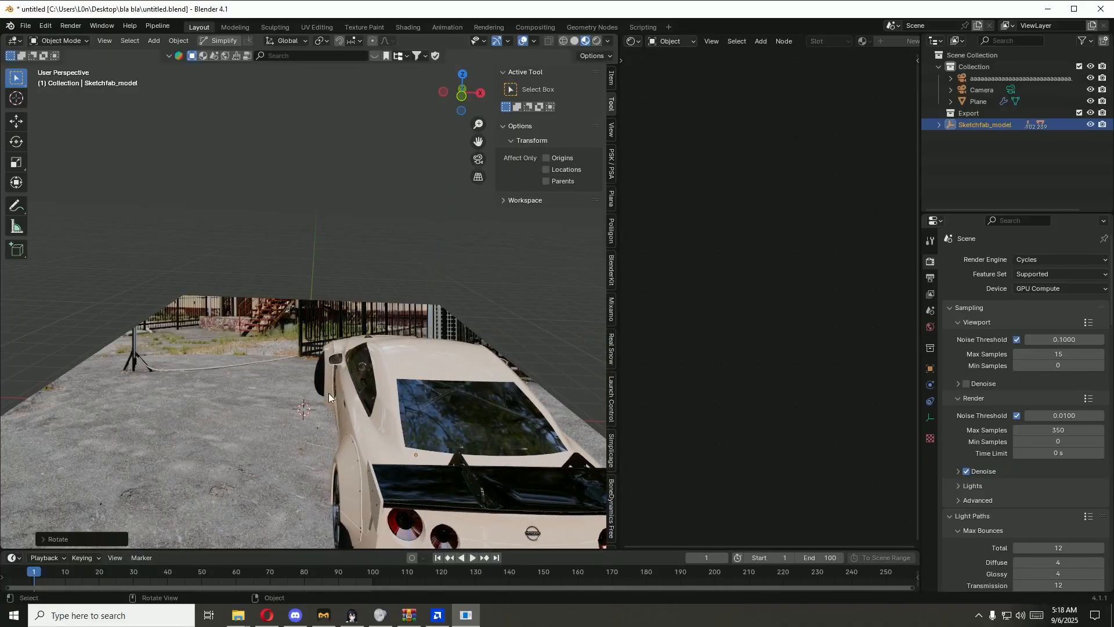
# Step: Return to the camera view and show the car in Rendered viewport shading
pyautogui.press('KP_0')
pyautogui.click(597, 40)
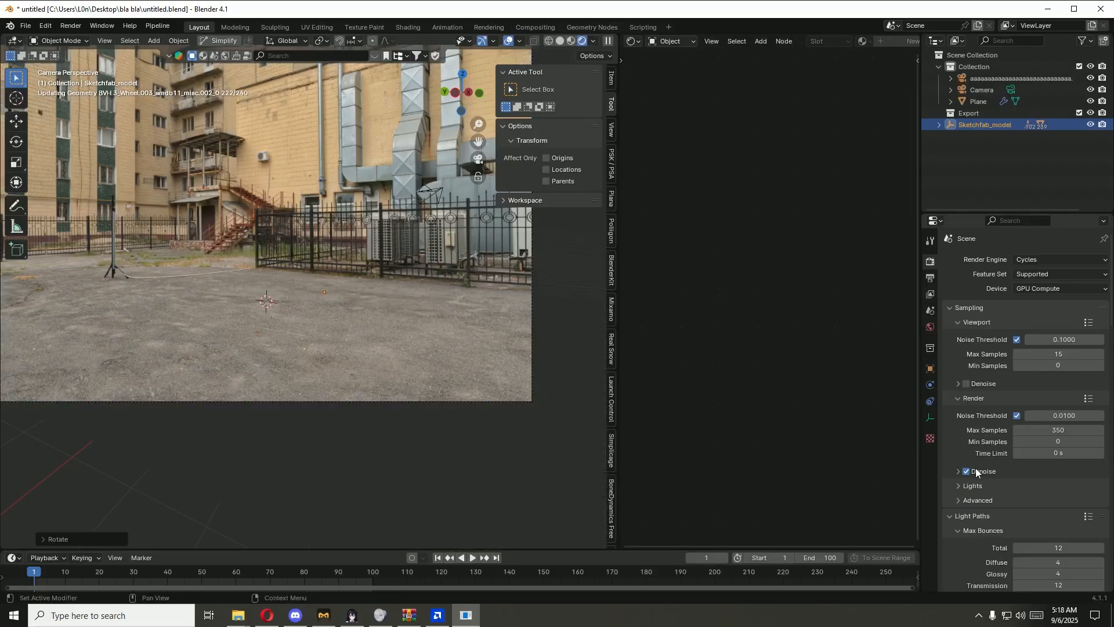
pyautogui.scroll(-6, 975, 468)
pyautogui.scroll(-1, 976, 468)
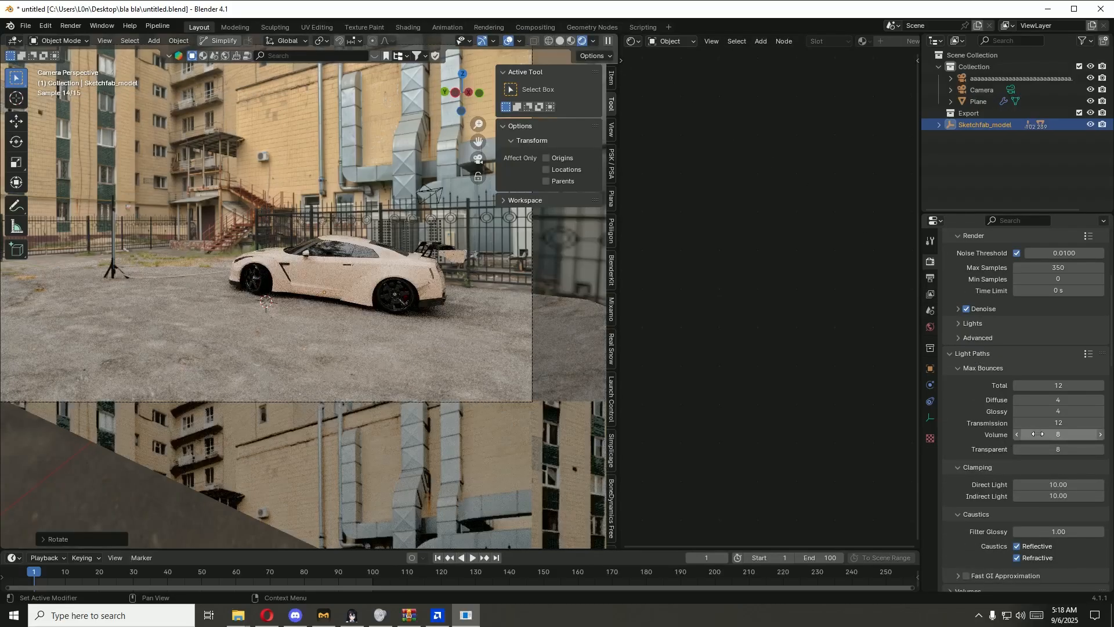
# Step: Set the maximum volume light bounces to 2 and disable Motion Blur in the render settings
pyautogui.click(1015, 435)
pyautogui.write('2')
pyautogui.press('Return')
pyautogui.scroll(-7, 979, 493)
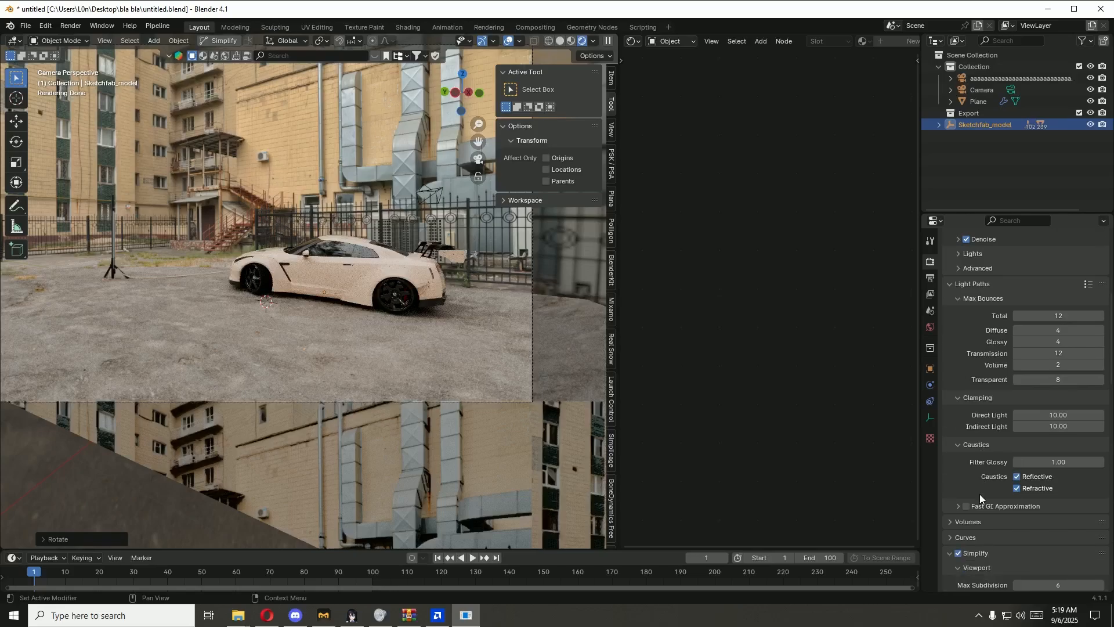
pyautogui.scroll(-7, 979, 493)
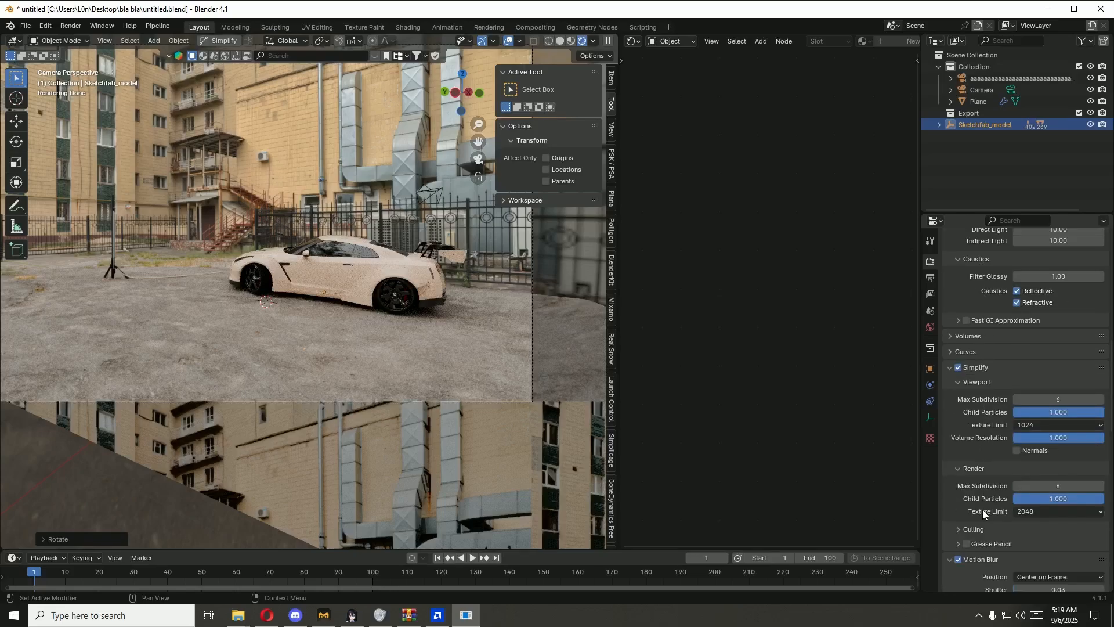
pyautogui.scroll(-4, 986, 459)
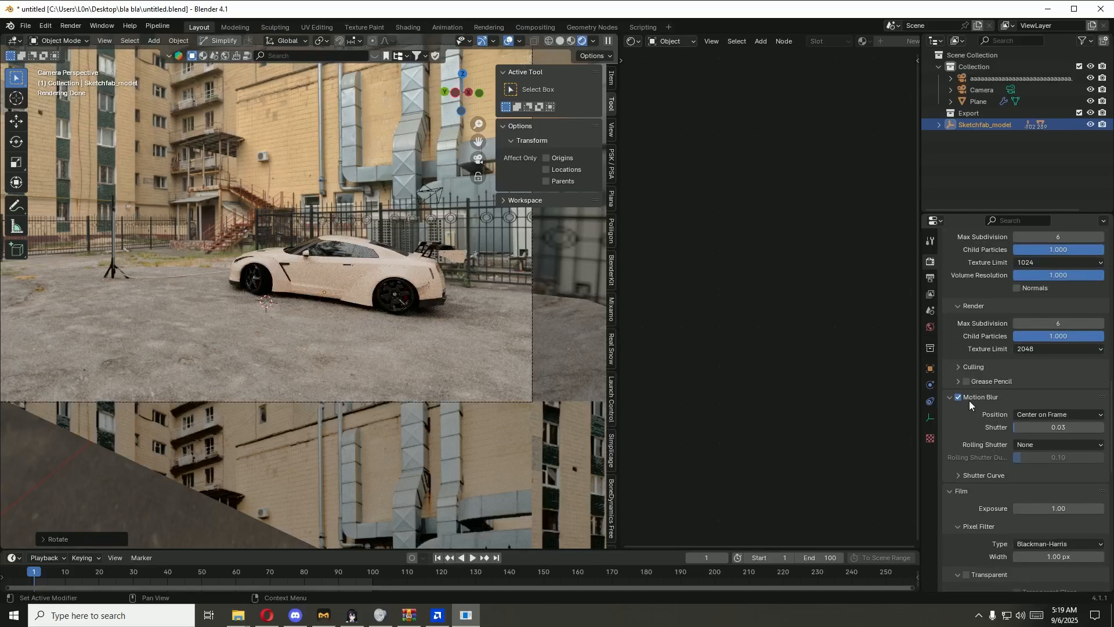
pyautogui.click(958, 398)
# Step: Enable the Transparent film option, toggling it off and on to compare the background around the camera frame
pyautogui.scroll(-1, 973, 484)
pyautogui.scroll(-3, 972, 487)
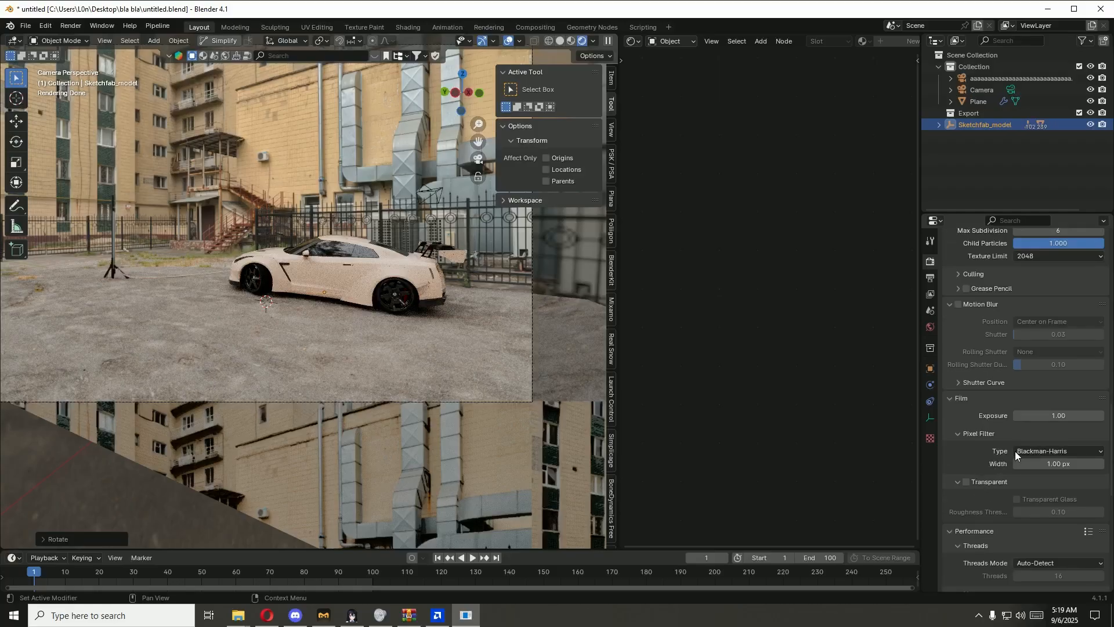
pyautogui.scroll(-1, 973, 511)
pyautogui.click(967, 459)
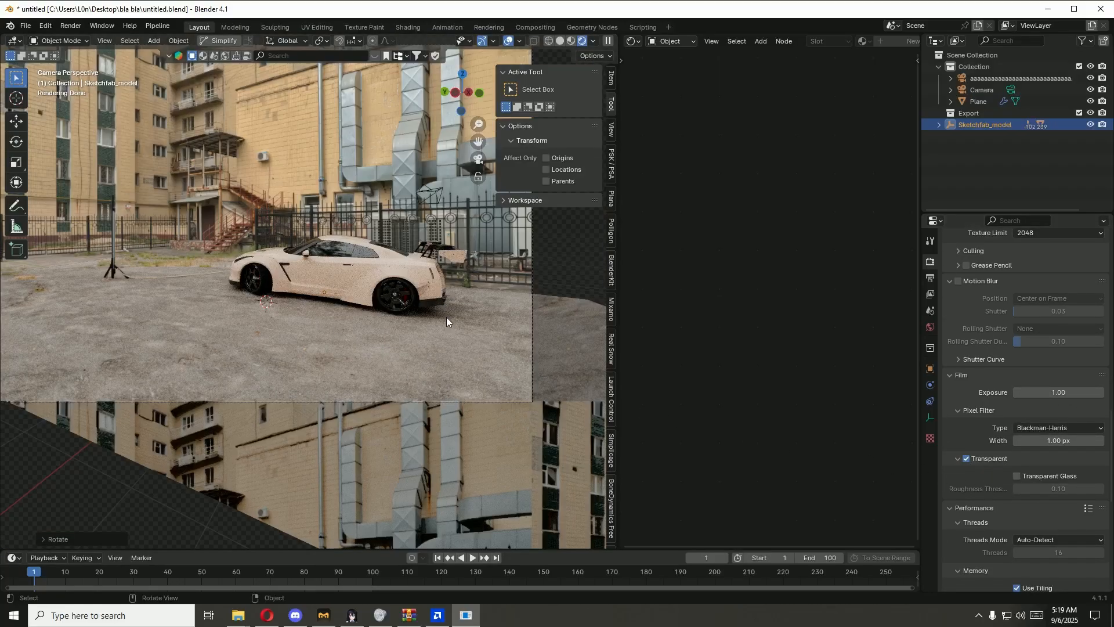
pyautogui.click(966, 458)
pyautogui.click(966, 458)
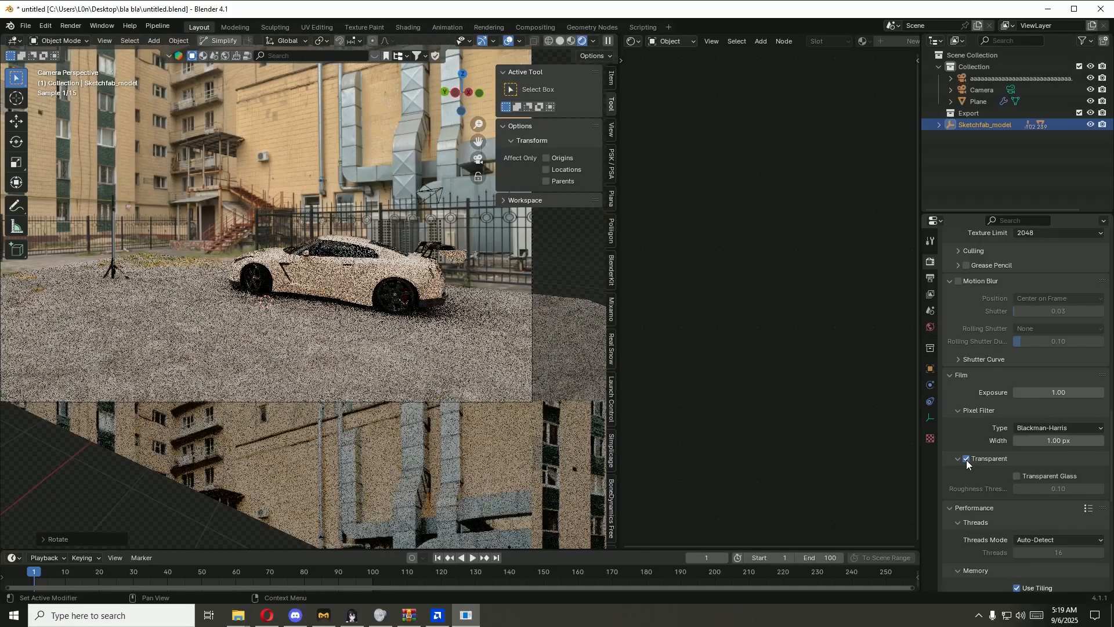
pyautogui.scroll(-2, 375, 262)
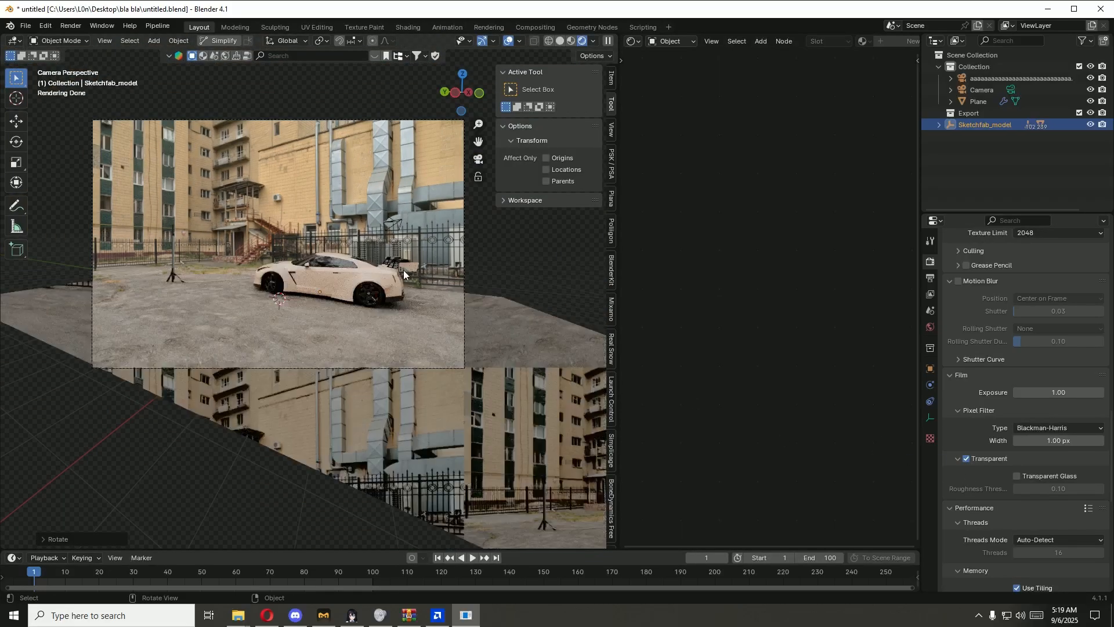
pyautogui.click(966, 458)
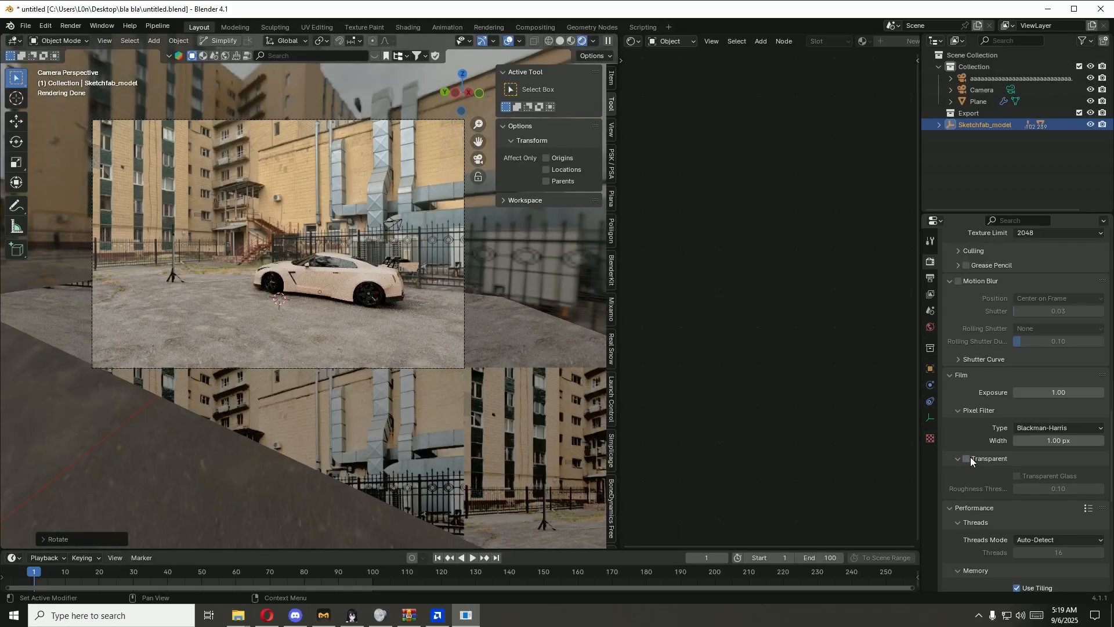
pyautogui.click(967, 458)
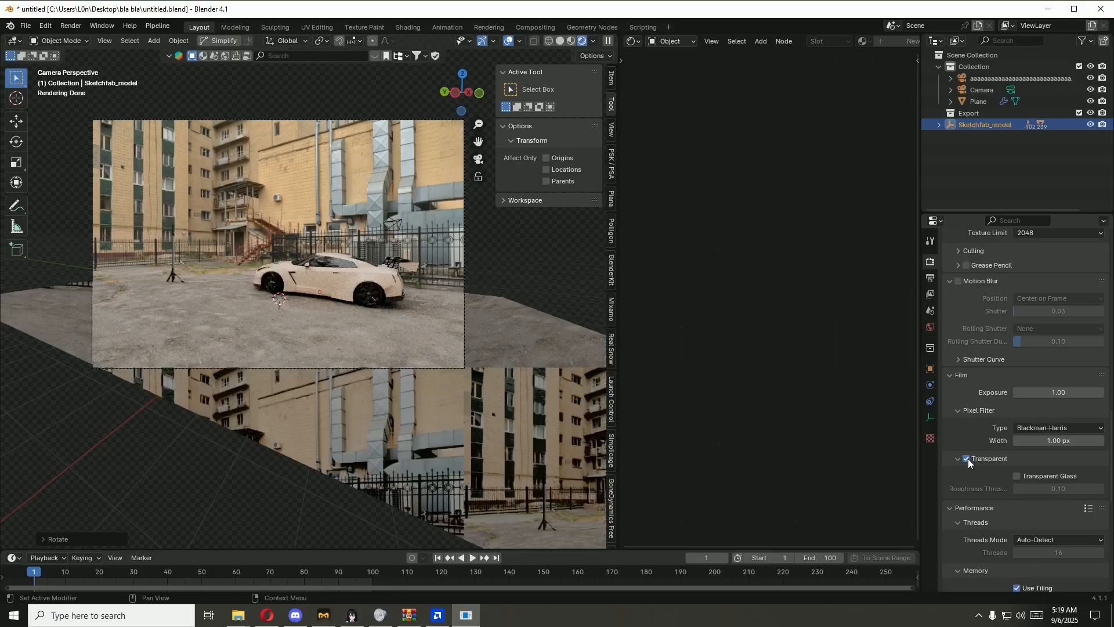
# Step: Set the Color Management look to None, keeping the AgX view transform
pyautogui.scroll(-5, 968, 458)
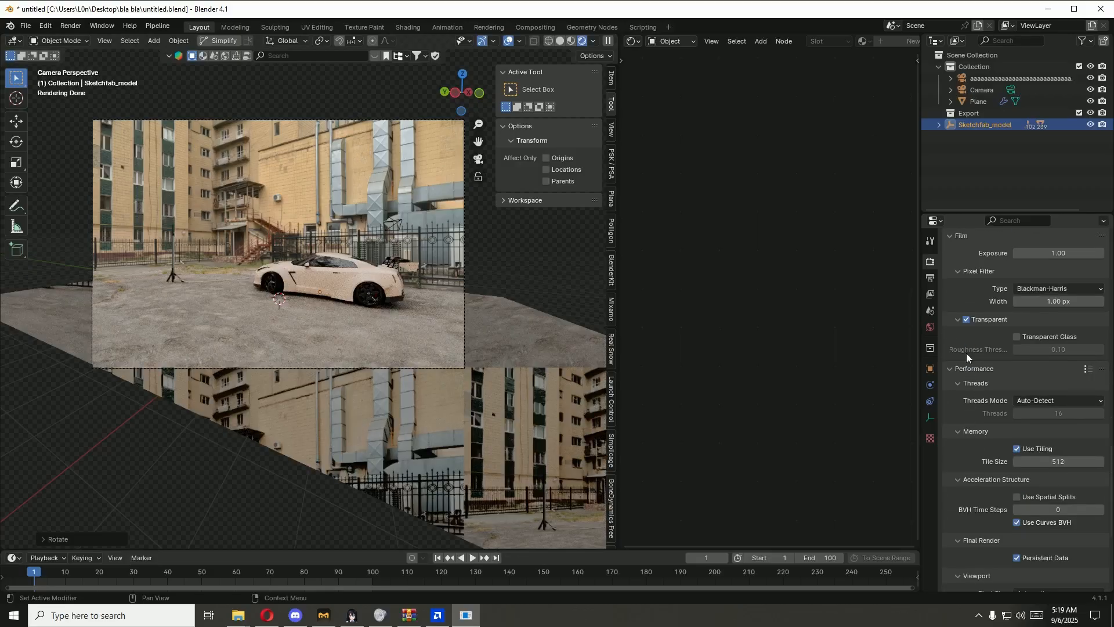
pyautogui.scroll(-1, 1010, 429)
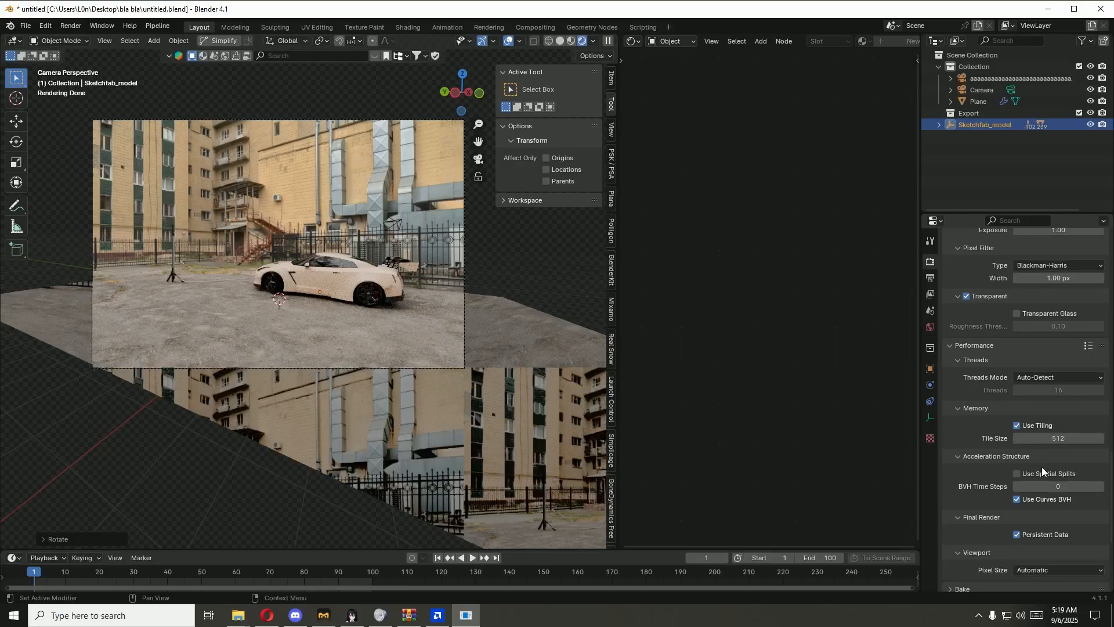
pyautogui.scroll(-1, 1063, 436)
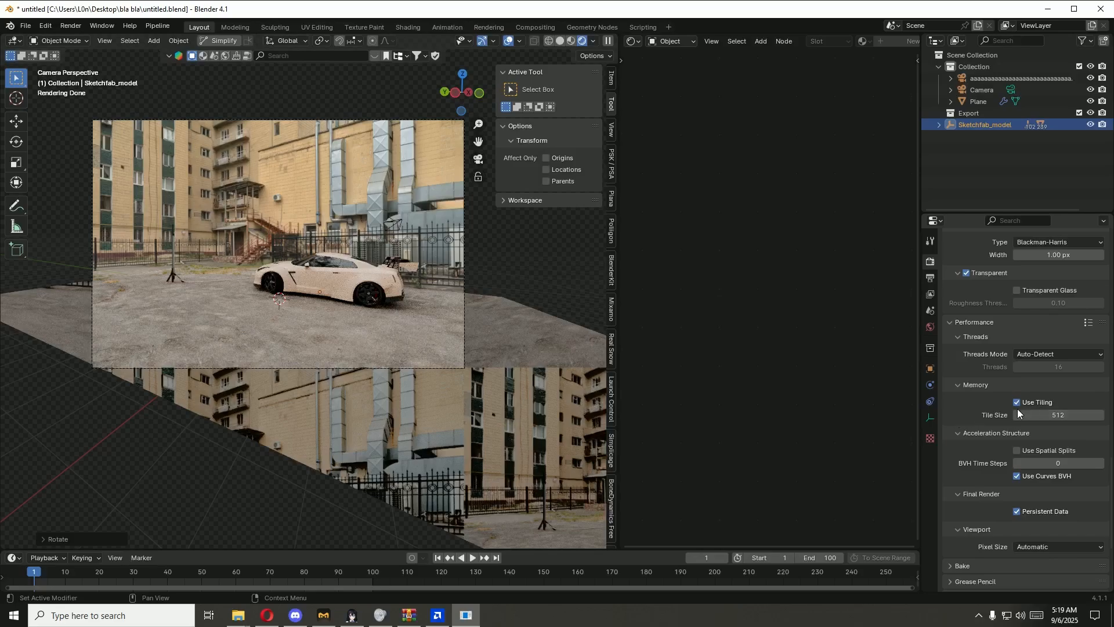
pyautogui.scroll(-3, 957, 441)
pyautogui.scroll(-3, 955, 445)
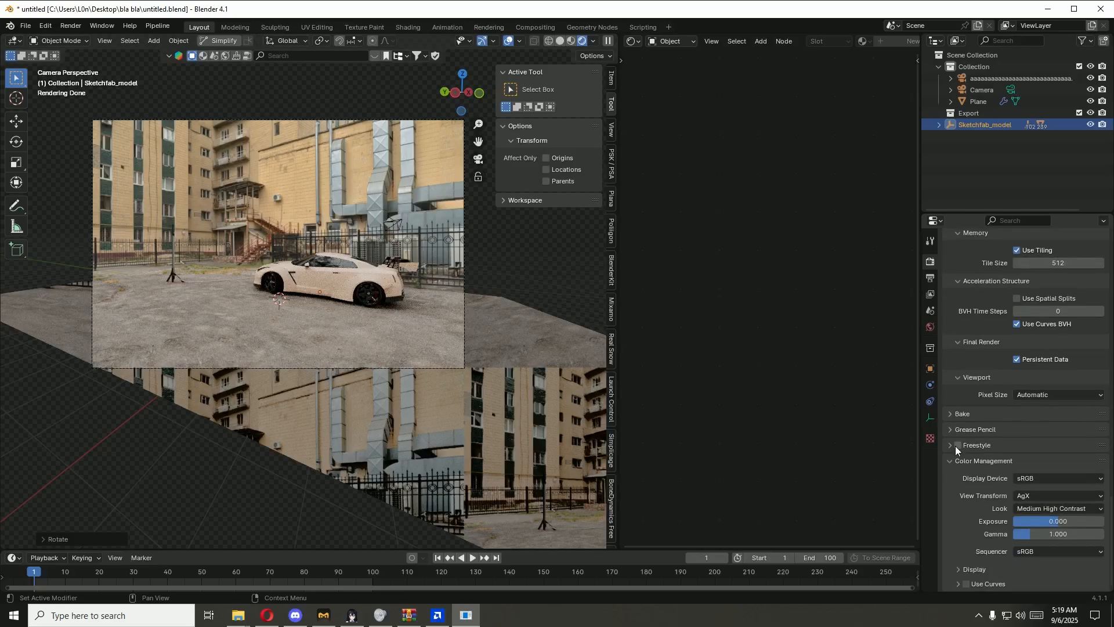
pyautogui.click(1036, 509)
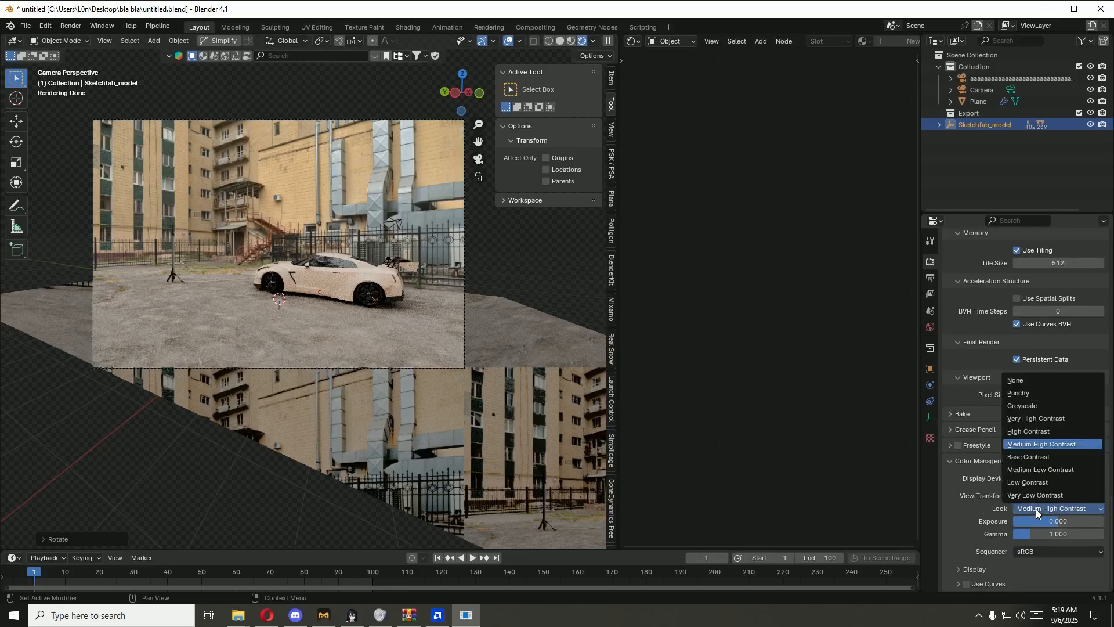
pyautogui.click(1042, 381)
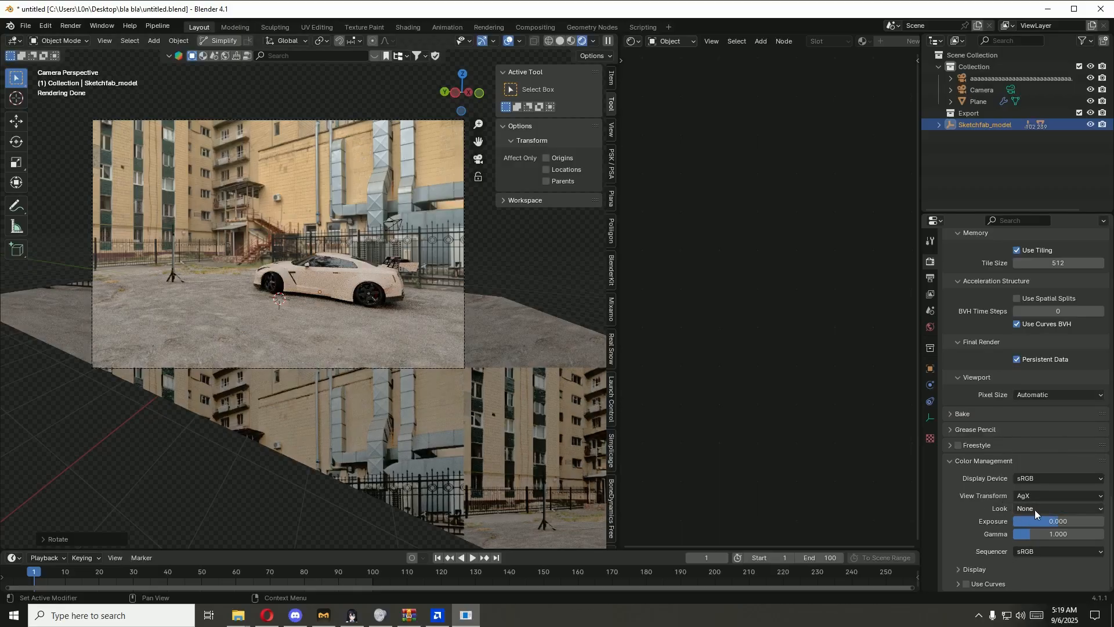
pyautogui.click(1031, 510)
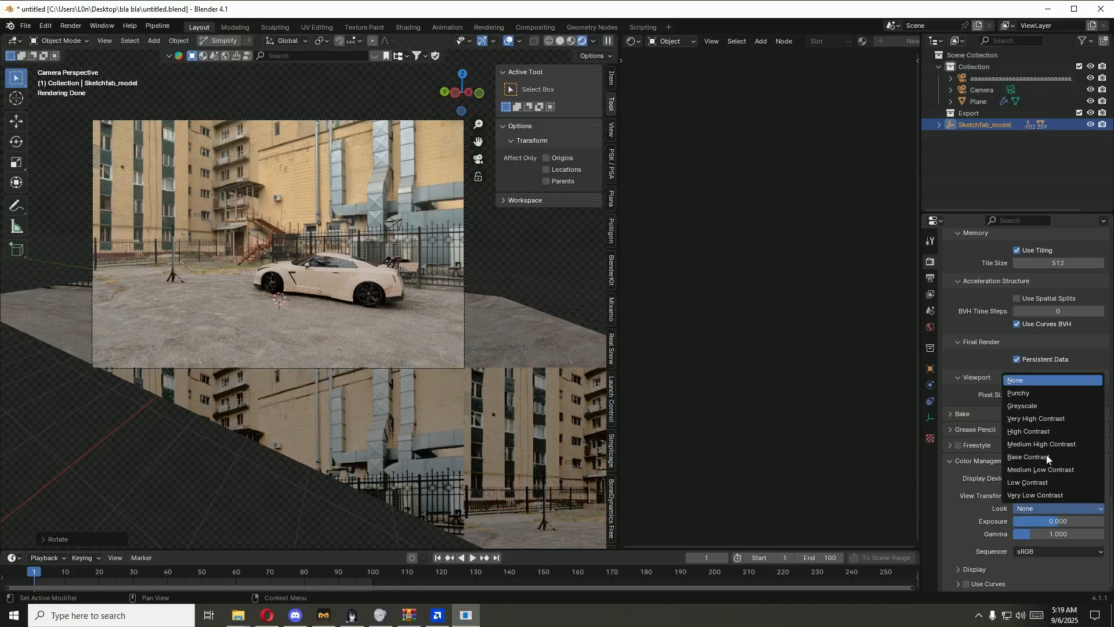
# Step: Set the final render's noise threshold to 0.3
pyautogui.scroll(8, 997, 493)
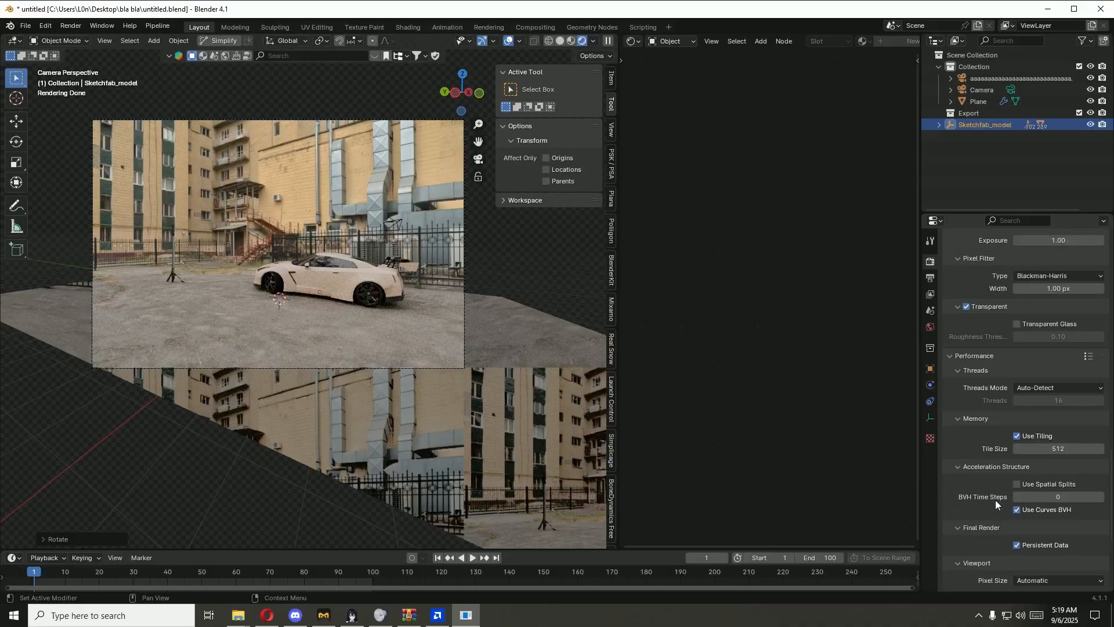
pyautogui.scroll(12, 994, 500)
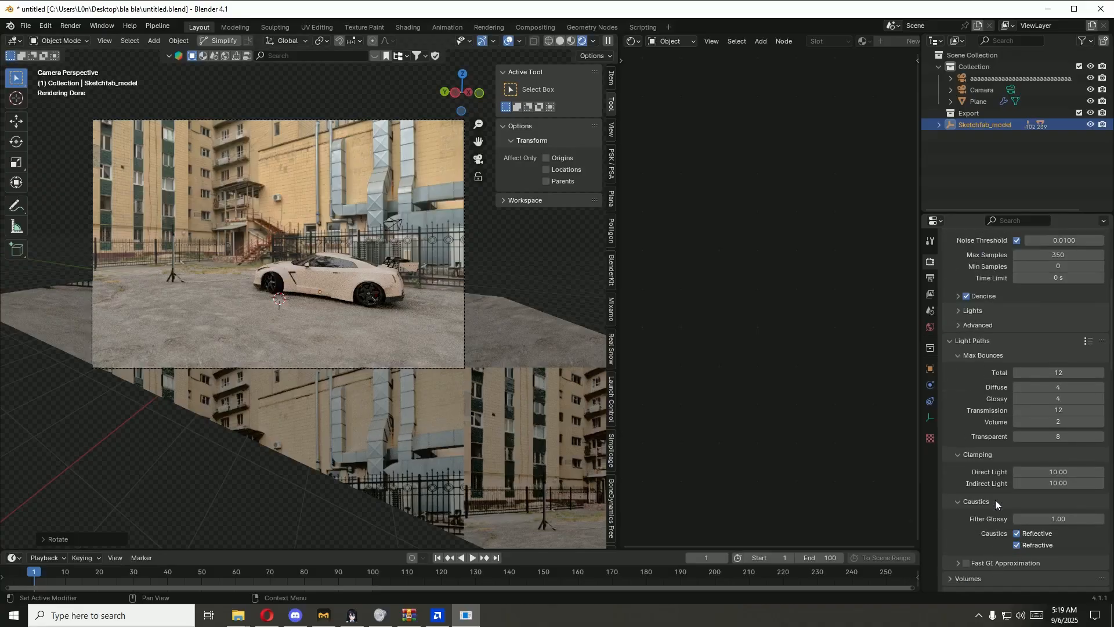
pyautogui.scroll(8, 994, 499)
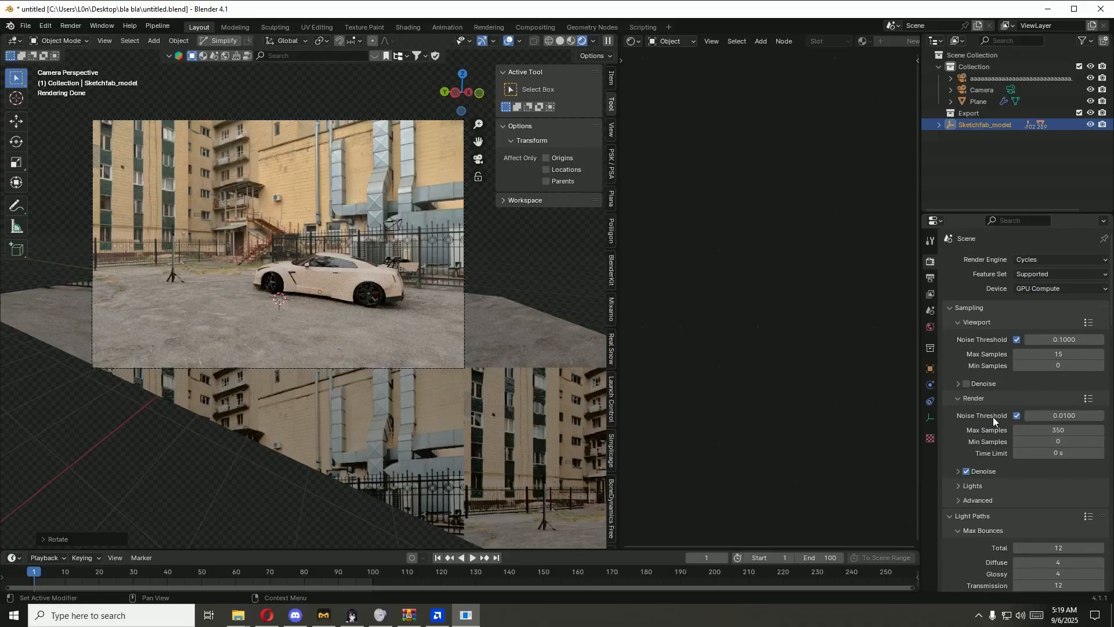
pyautogui.doubleClick(1055, 415)
pyautogui.write('0.0')
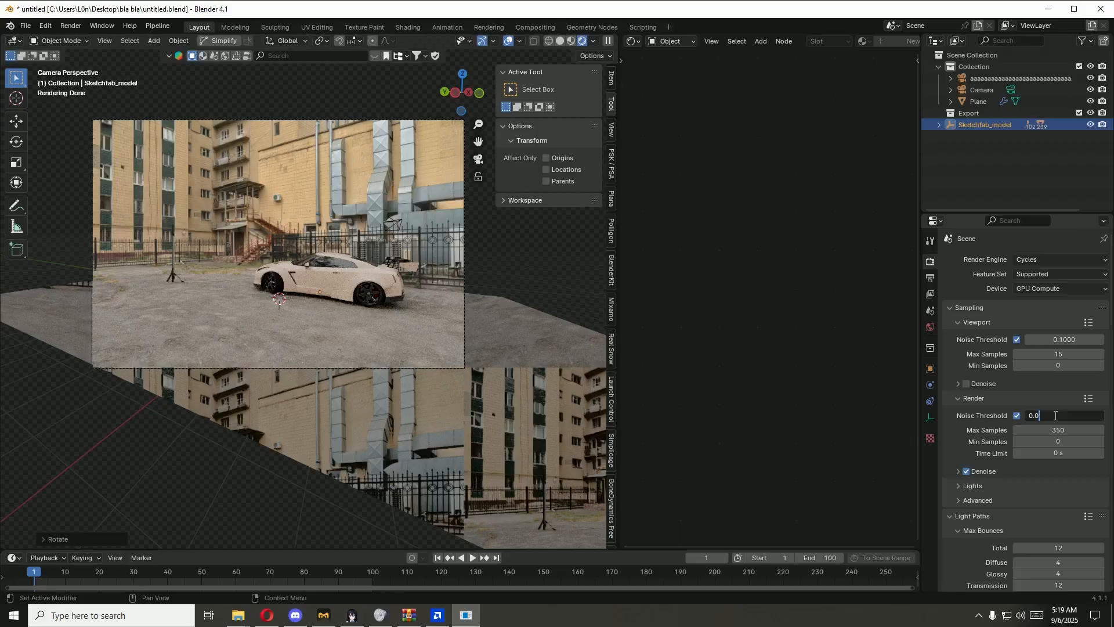
pyautogui.press('BackSpace')
pyautogui.write('1')
pyautogui.press('BackSpace')
pyautogui.write('3')
pyautogui.press('Return')
# Step: Check the output resolution and file format, and return to the render settings
pyautogui.click(931, 276)
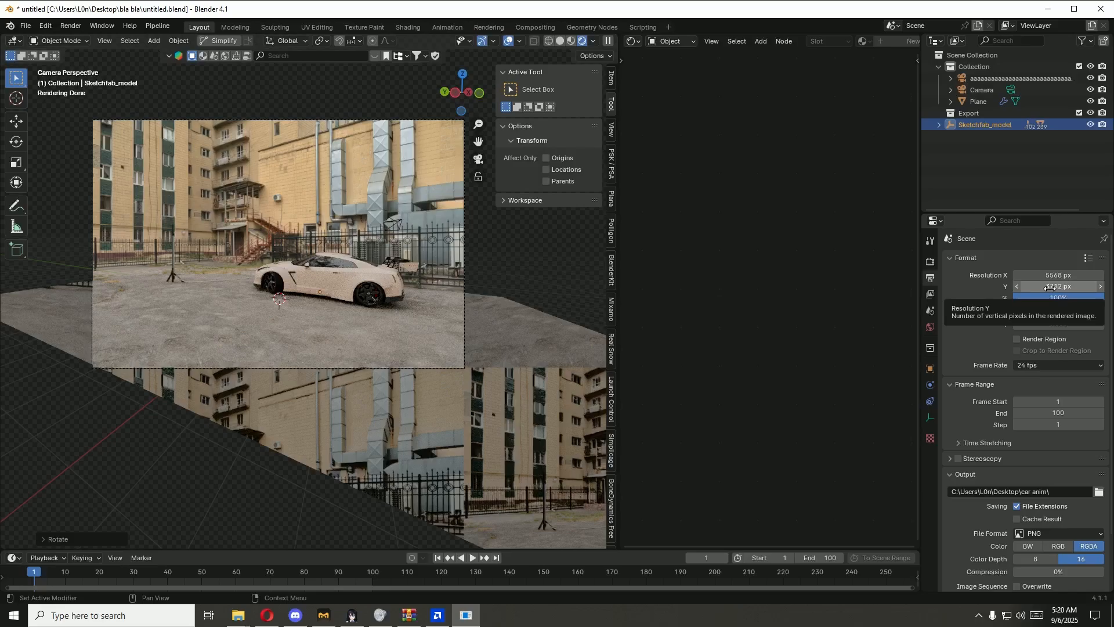
pyautogui.scroll(-2, 1053, 329)
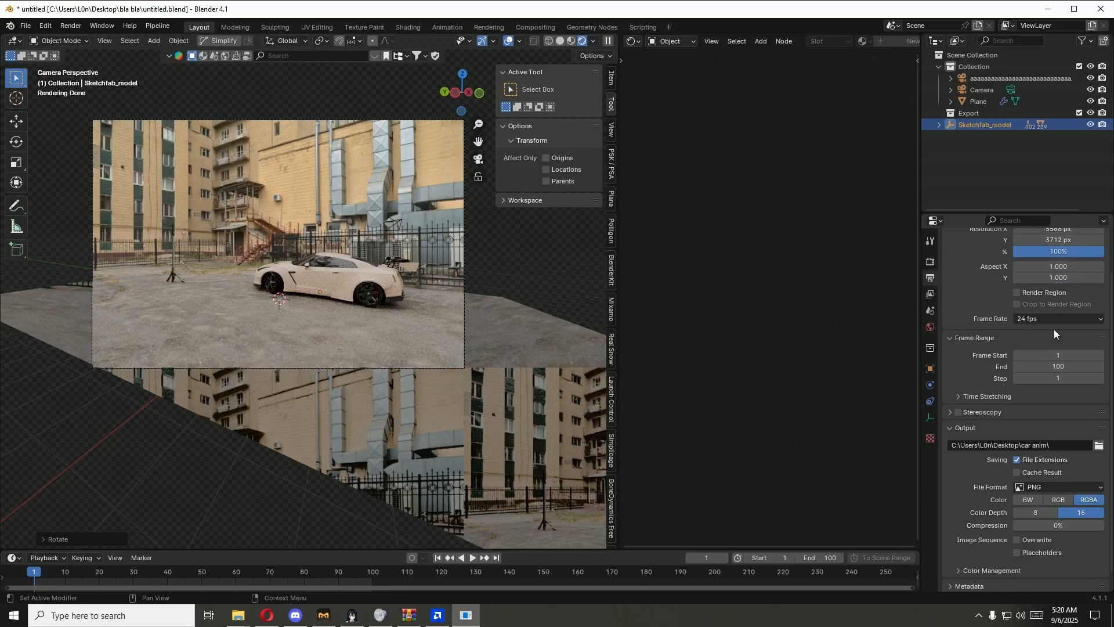
pyautogui.scroll(2, 1004, 383)
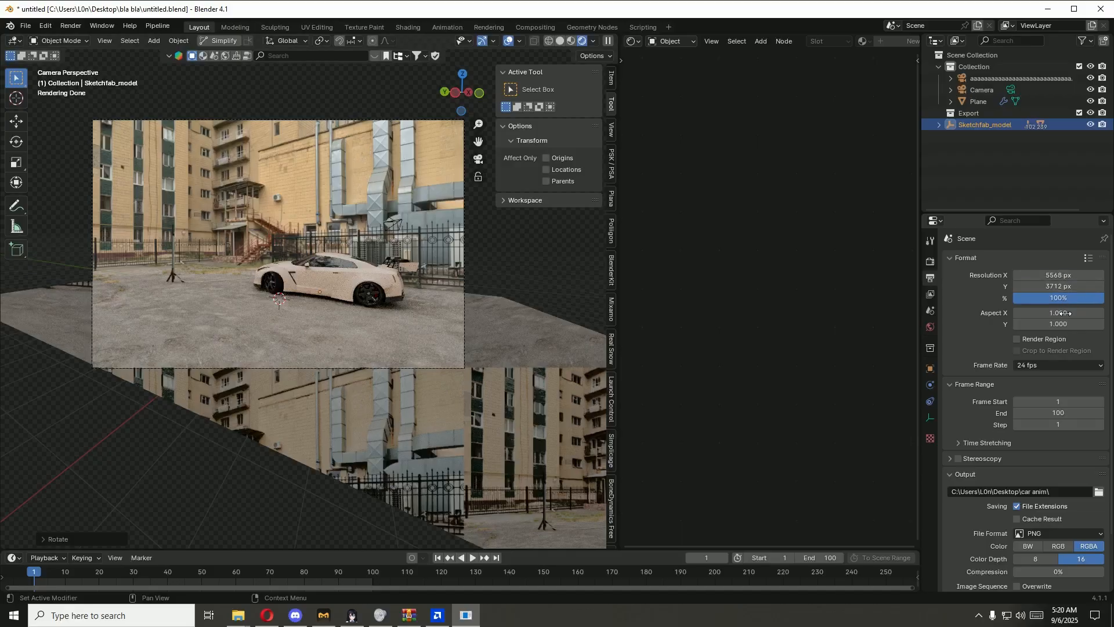
pyautogui.click(931, 262)
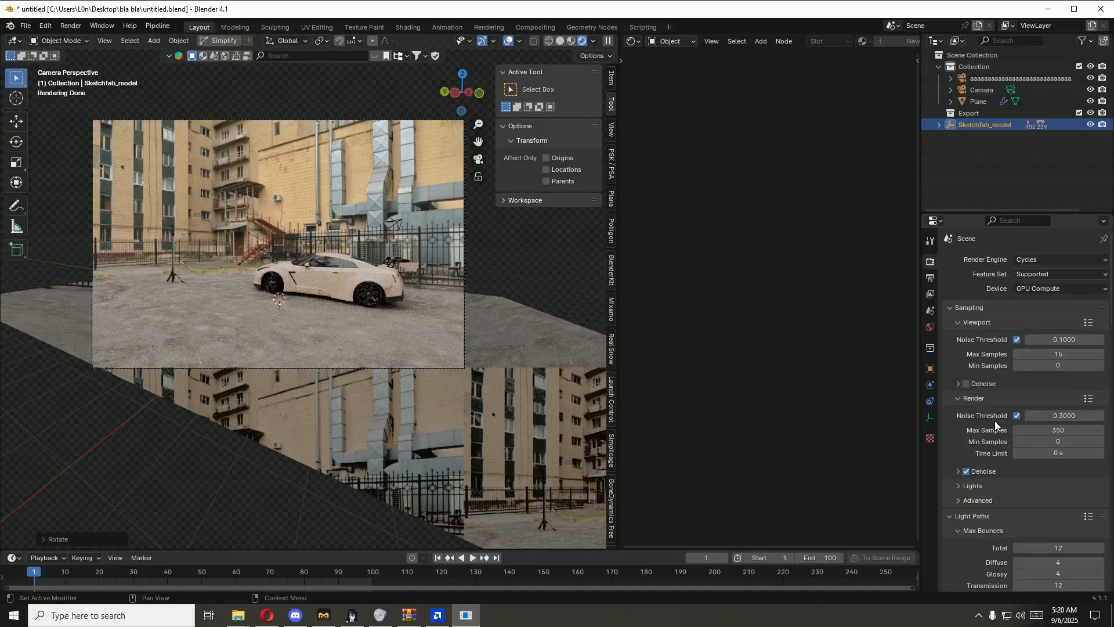
# Step: Save the blend file and take the viewport out of Rendered shading into Material Preview
pyautogui.hotkey('ctrl', 's')
pyautogui.click(569, 40)
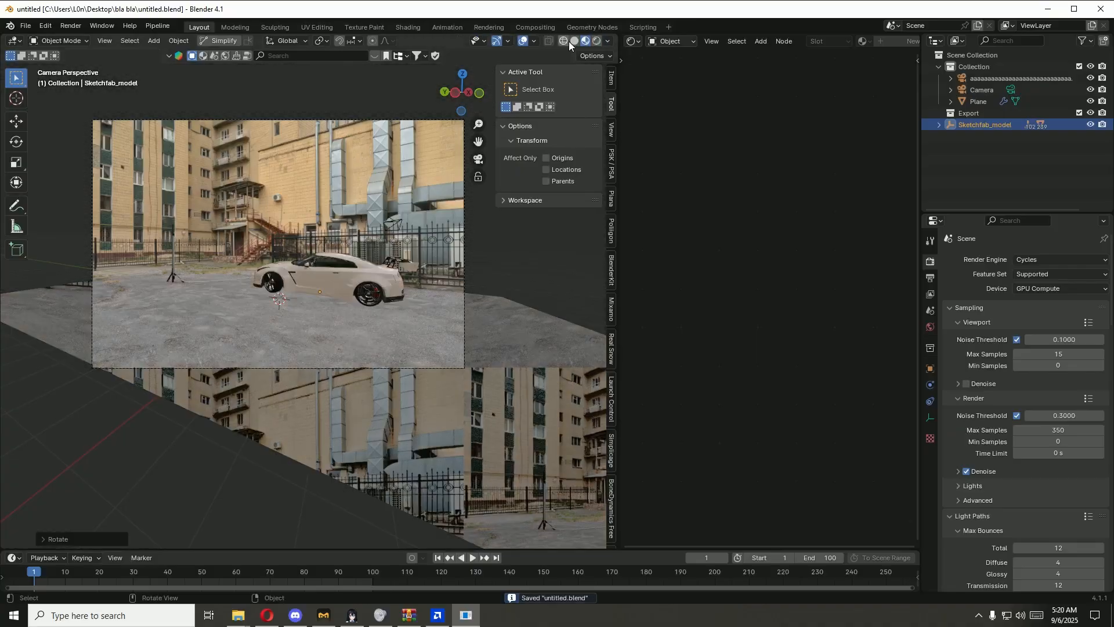
# Step: Enable compositing nodes for the scene and insert an Alpha Over node between Render Layers and Composite
pyautogui.click(537, 27)
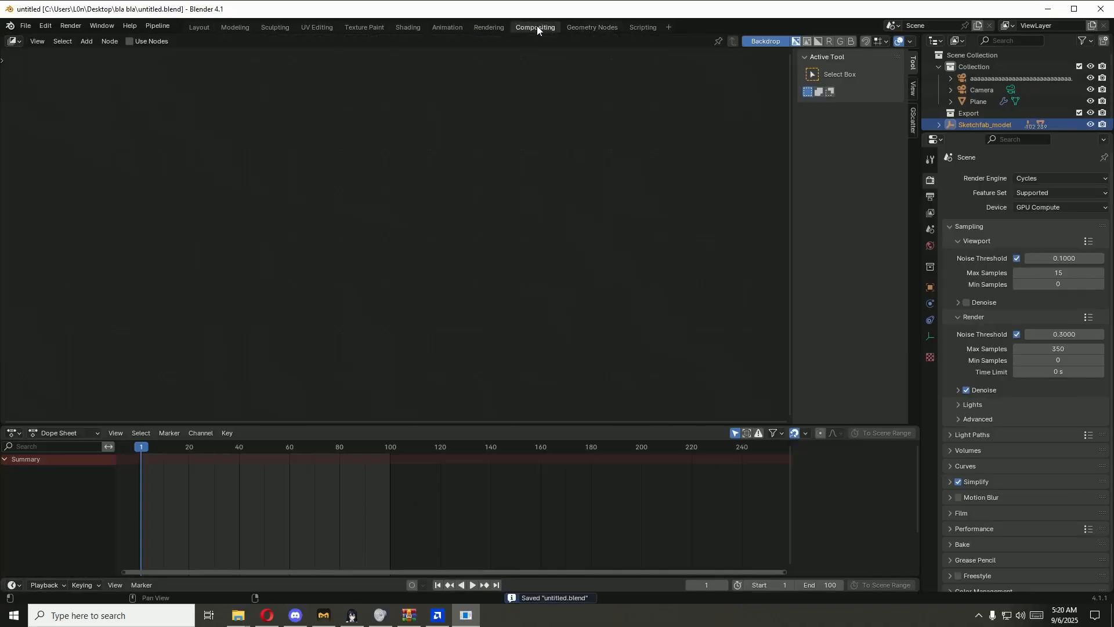
pyautogui.click(140, 42)
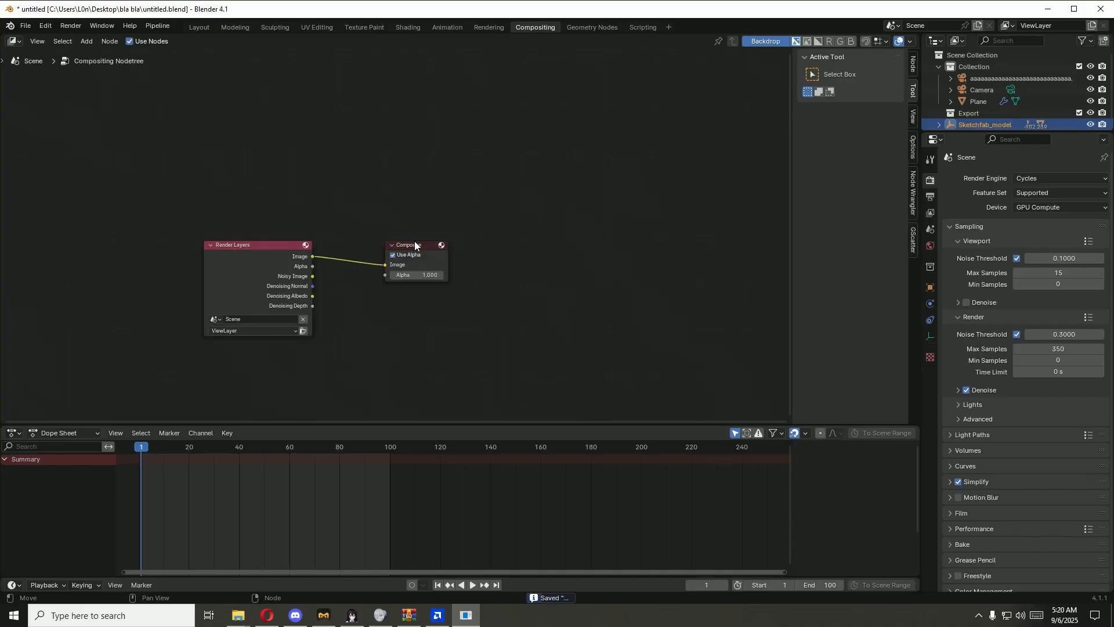
pyautogui.hotkey('shift', 'a')
pyautogui.click(422, 335)
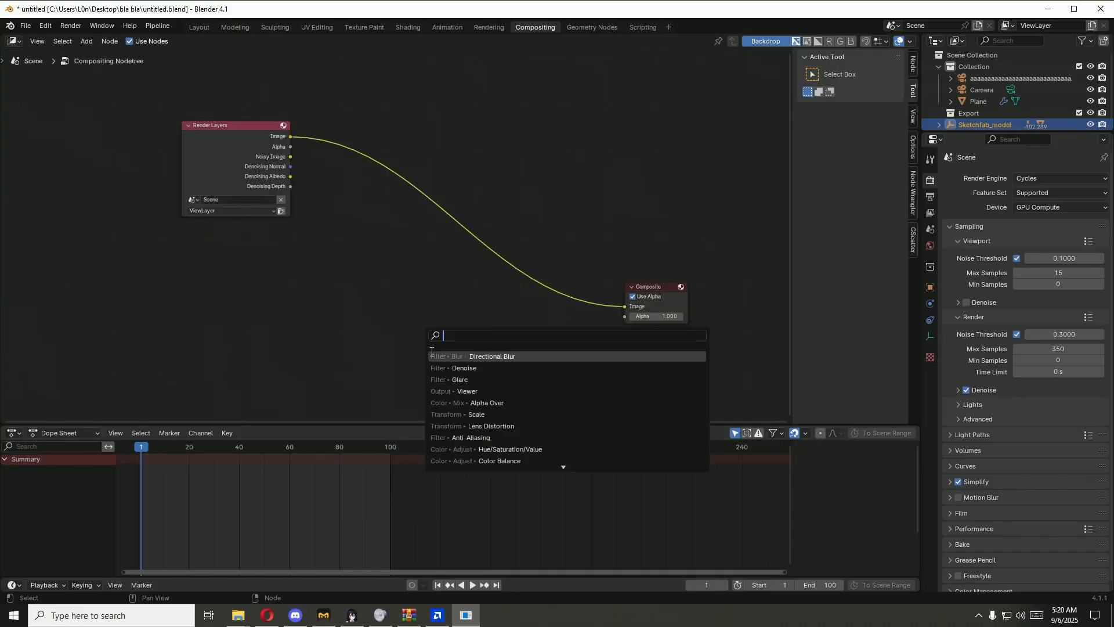
pyautogui.click(487, 402)
pyautogui.click(523, 325)
# Step: Add DSC_6751.jpg from the bla bla folder as an image node and feed its image into a new Scale node
pyautogui.click(238, 615)
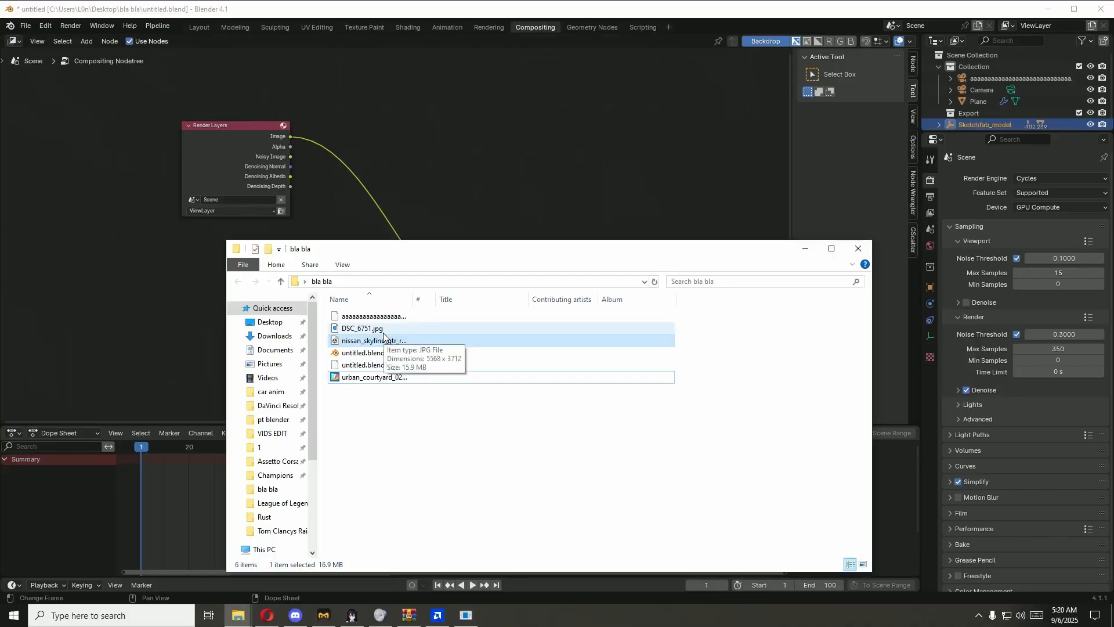
pyautogui.moveTo(361, 326); pyautogui.dragTo(363, 87)
pyautogui.hotkey('shift', 'a')
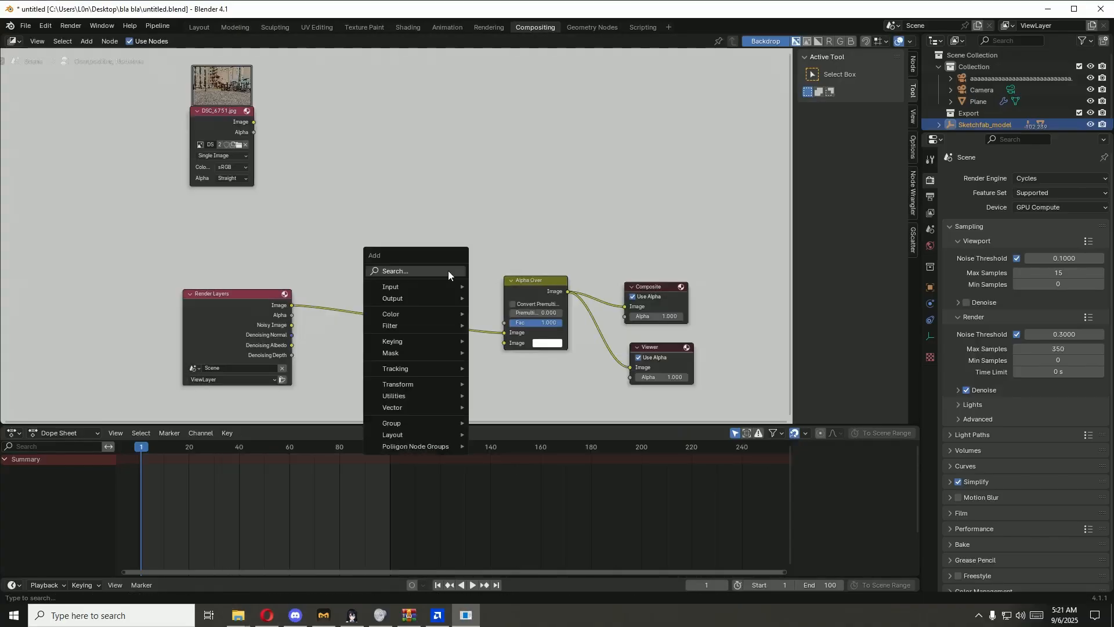
pyautogui.write('scale')
pyautogui.press('Return')
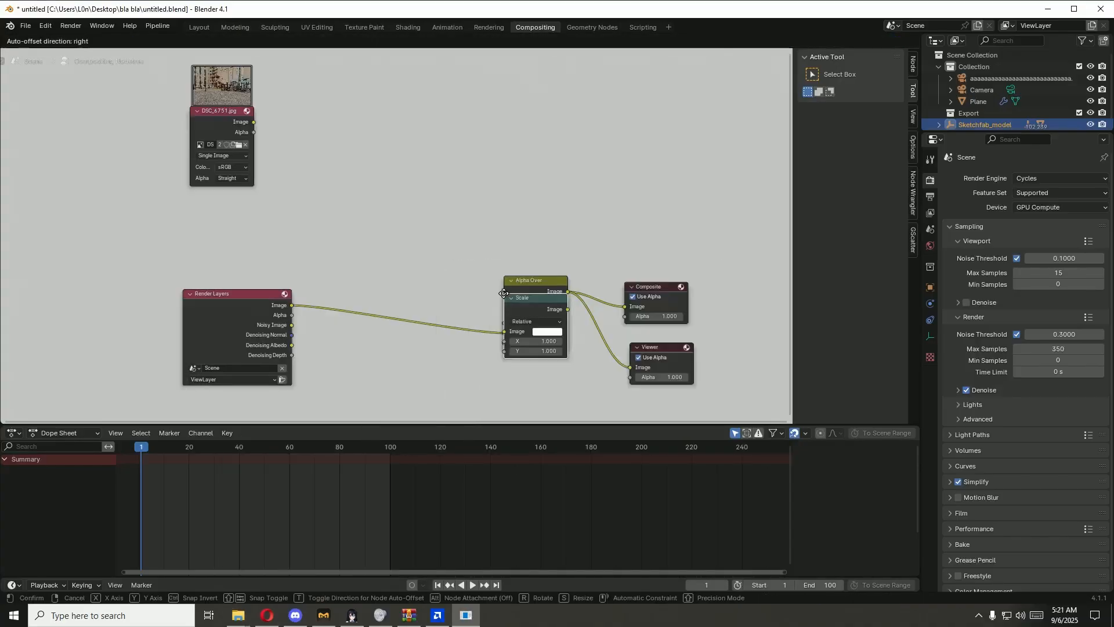
pyautogui.click(384, 123)
pyautogui.moveTo(254, 121); pyautogui.dragTo(374, 167)
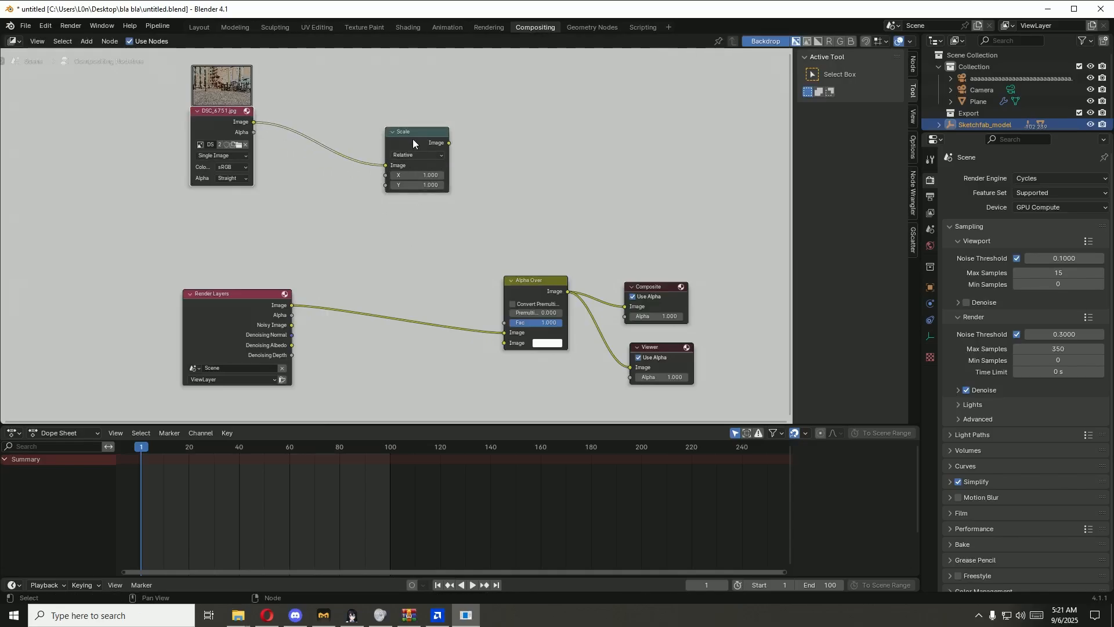
# Step: Set the Scale node to Render Size and insert a duplicate of it between Render Layers and Alpha Over
pyautogui.click(409, 155)
pyautogui.click(424, 208)
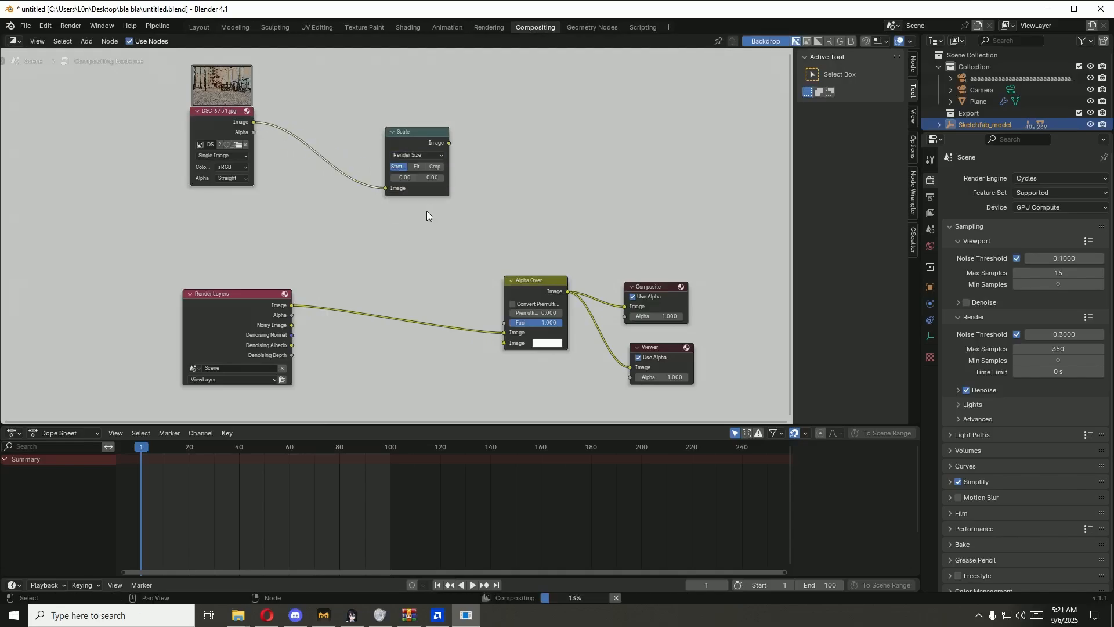
pyautogui.click(418, 132)
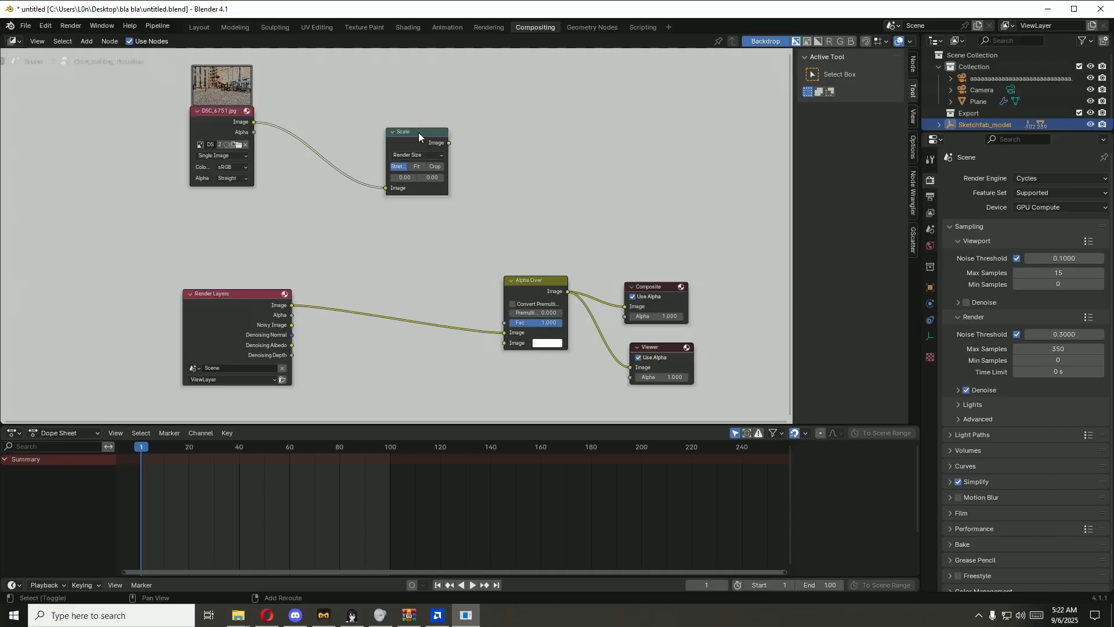
pyautogui.hotkey('shift', 'd')
pyautogui.click(413, 292)
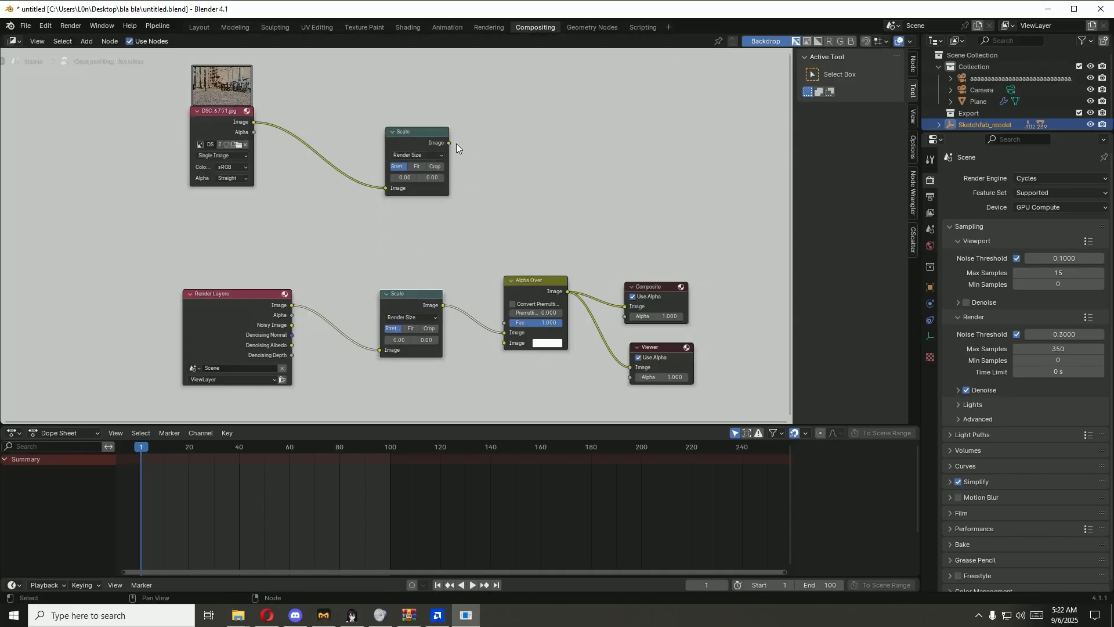
# Step: Link the photo's Scale node to Alpha Over's first image input and the render's Scale node to its second, spacing out the nodes
pyautogui.moveTo(449, 143); pyautogui.dragTo(504, 332)
pyautogui.moveTo(443, 305); pyautogui.dragTo(504, 342)
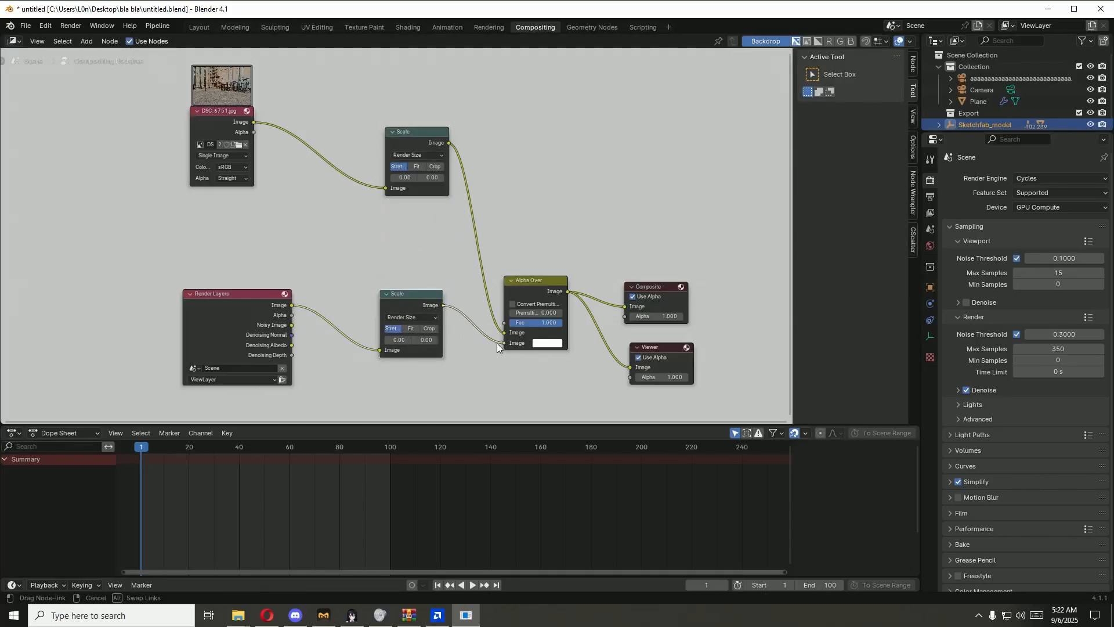
pyautogui.moveTo(549, 282); pyautogui.dragTo(559, 276)
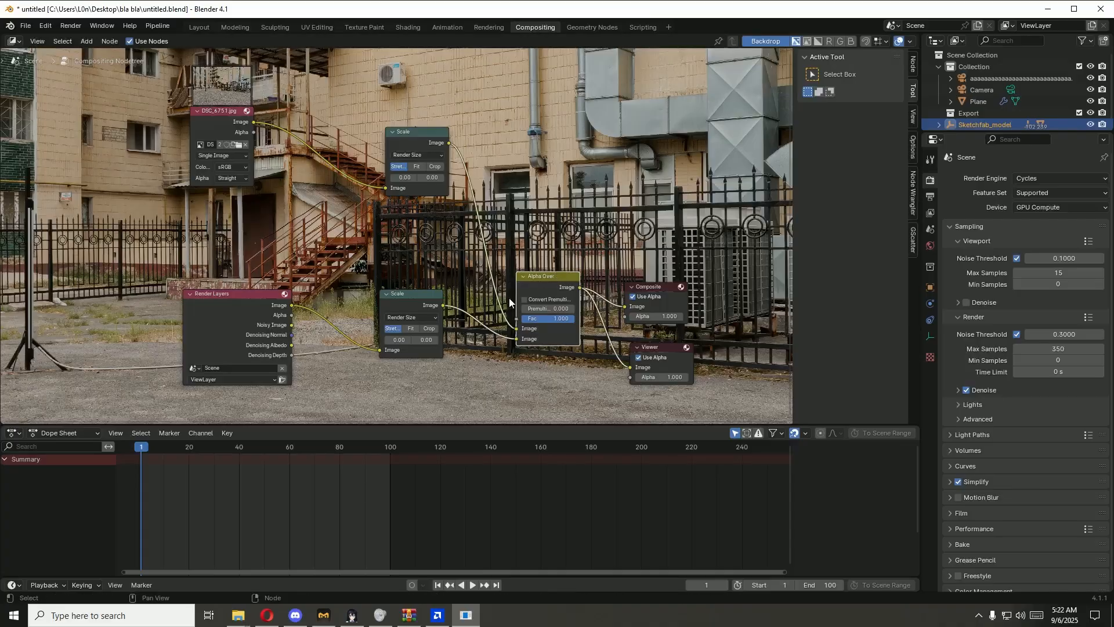
pyautogui.moveTo(264, 294); pyautogui.dragTo(172, 304)
pyautogui.moveTo(392, 298); pyautogui.dragTo(350, 320)
# Step: Save the blend file, render the composited frame, and inspect the car's integration with the backplate up close
pyautogui.hotkey('ctrl', 's')
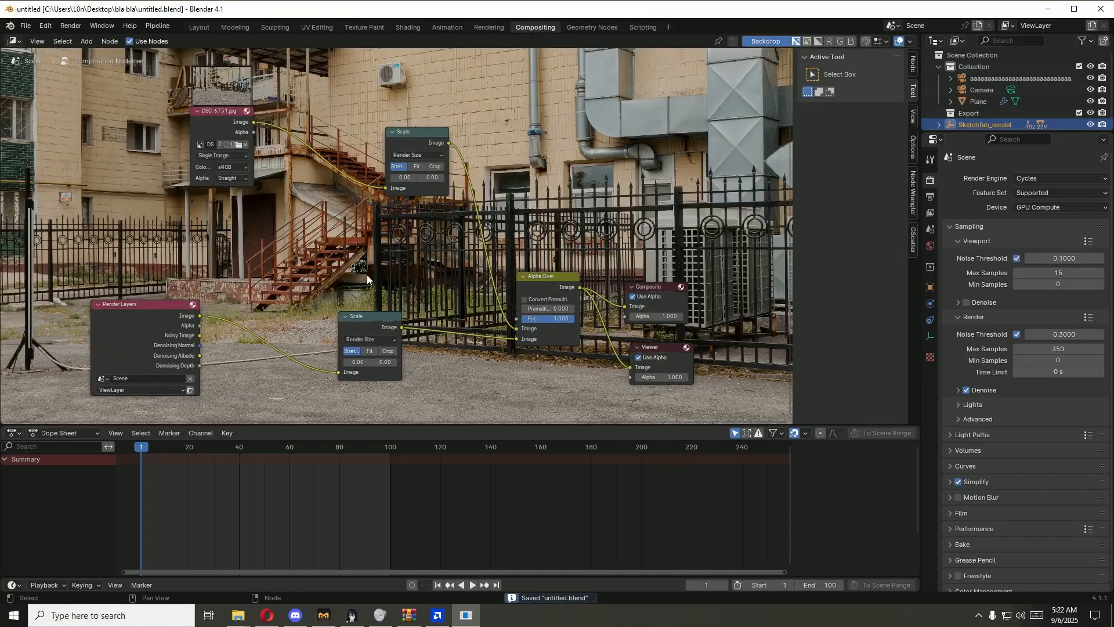
pyautogui.press('F12')
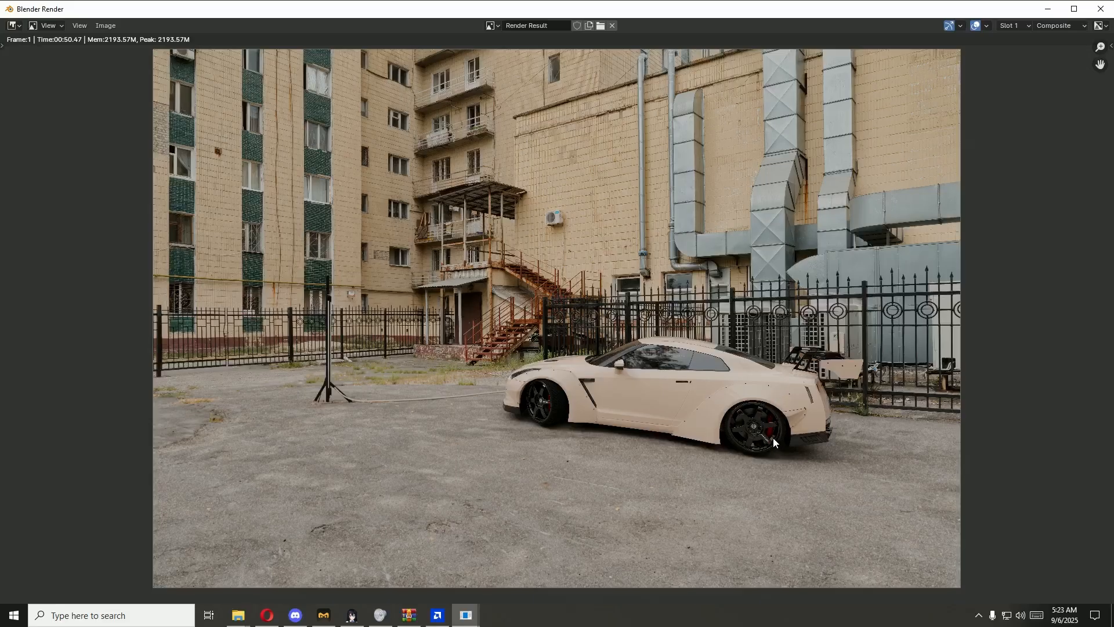
pyautogui.scroll(4, 773, 437)
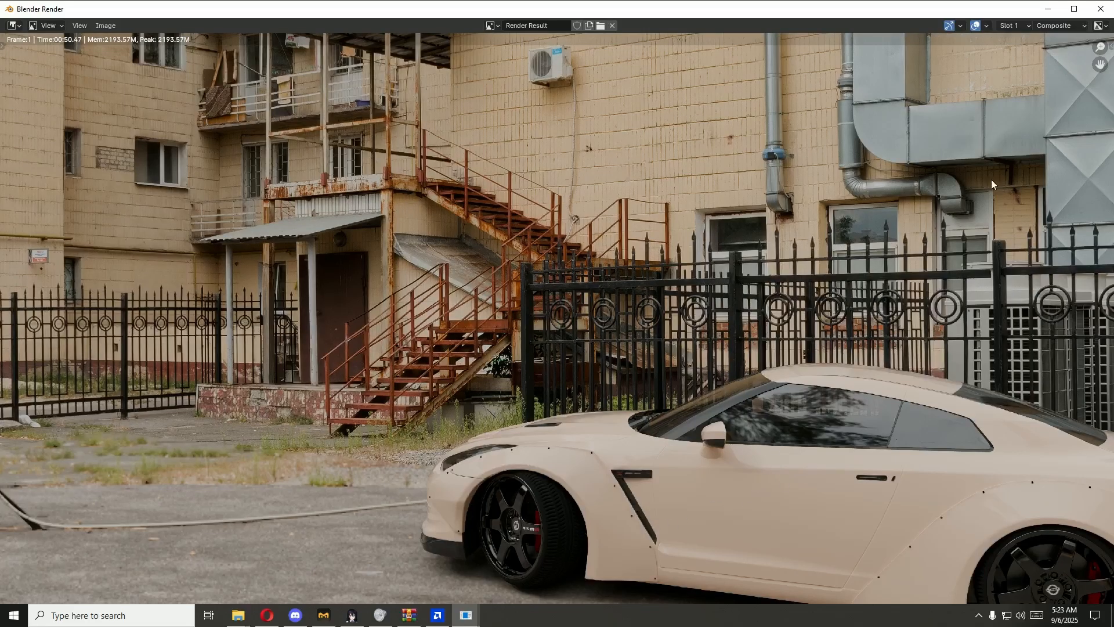
pyautogui.click(1108, 6)
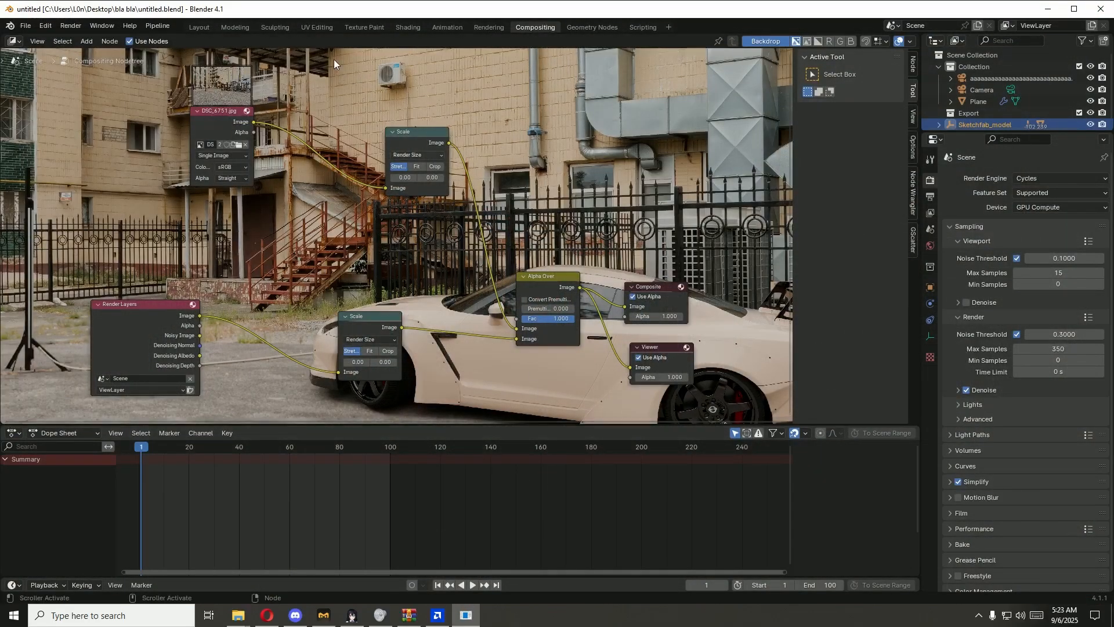
# Step: Return to the Layout workspace and move Sketchfab_model along the global Z axis to adjust the car's height over the ground
pyautogui.click(200, 28)
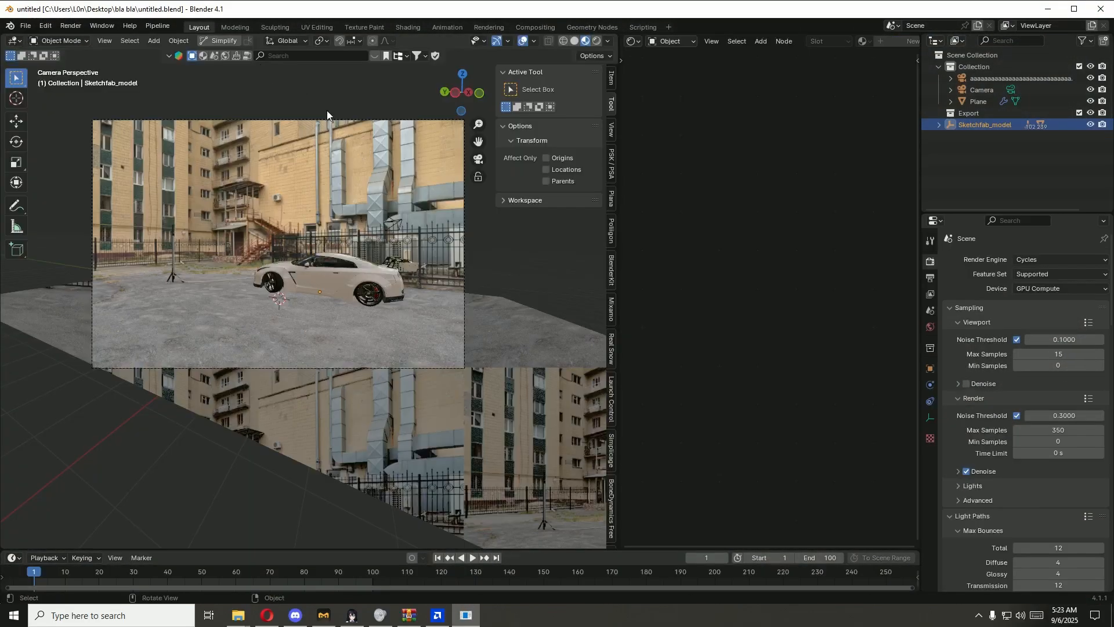
pyautogui.click(433, 348)
pyautogui.scroll(6, 396, 327)
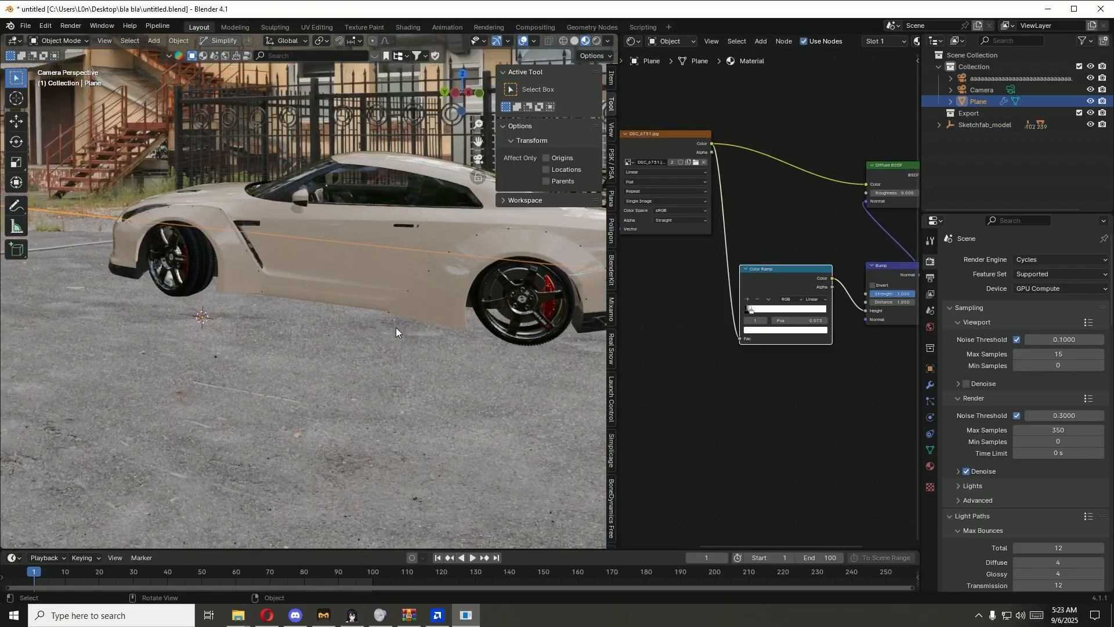
pyautogui.click(994, 124)
pyautogui.press('g')
pyautogui.press('z')
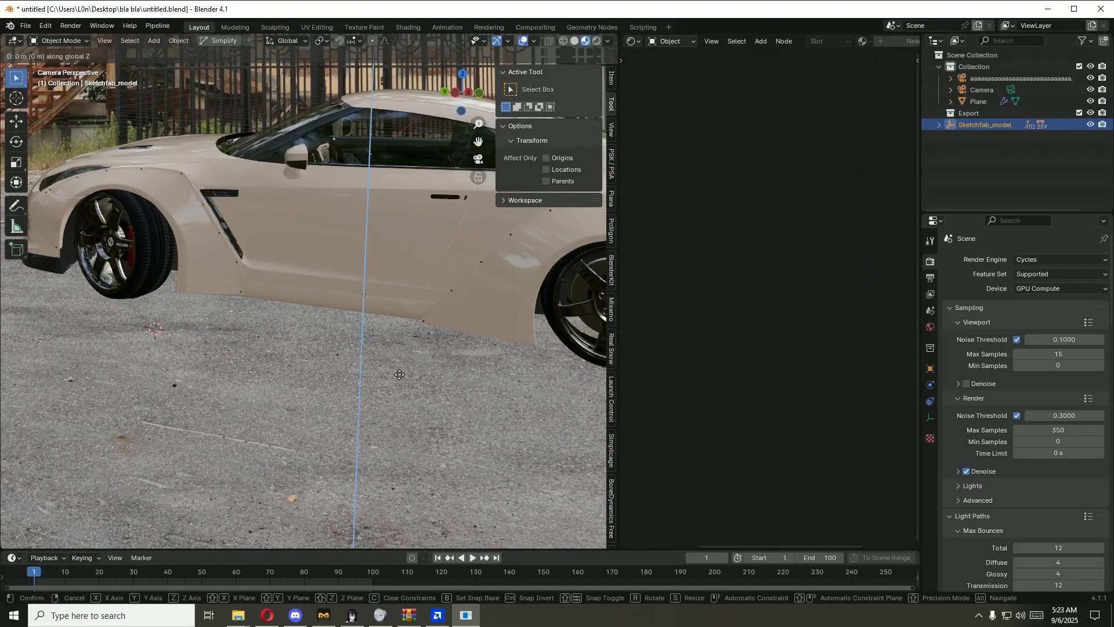
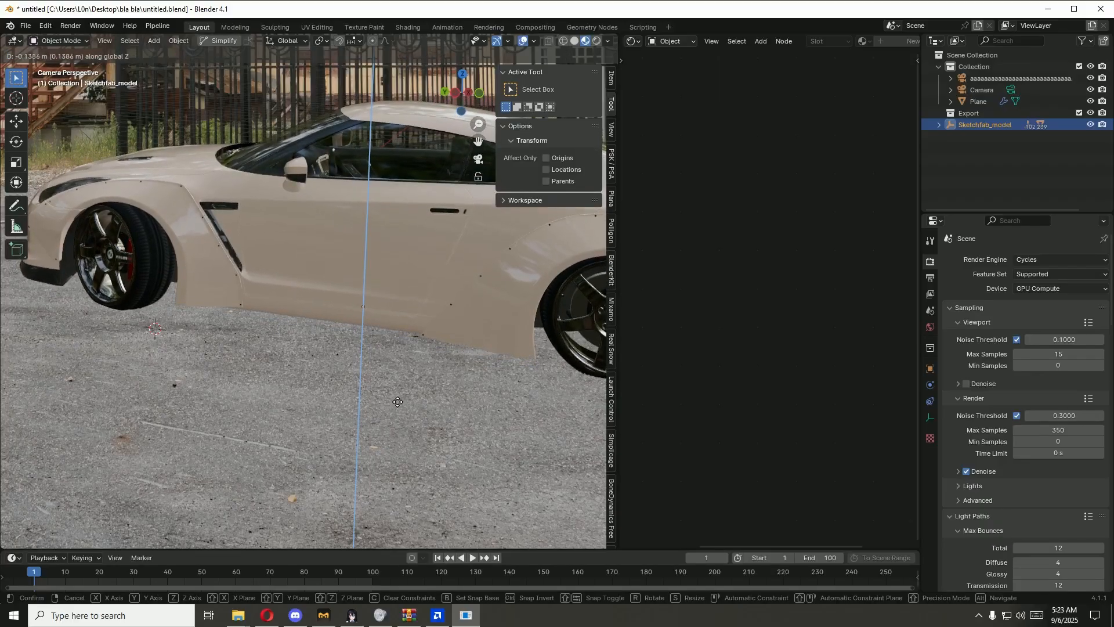
# Step: Fine-tune Sketchfab_model's height along the global Z axis to about -0.089 m, judging the tyres against the ground
pyautogui.click(397, 402)
pyautogui.moveTo(397, 402); pyautogui.dragTo(445, 302, button='middle')
pyautogui.scroll(4, 403, 394)
pyautogui.press('g')
pyautogui.press('z')
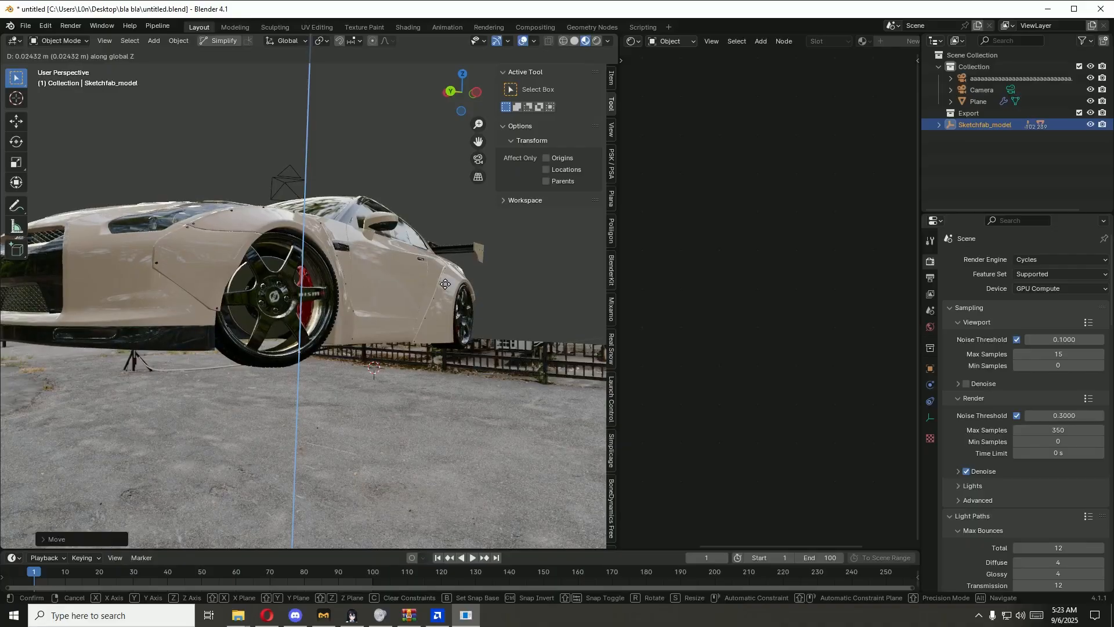
pyautogui.click(445, 289)
pyautogui.scroll(4, 436, 331)
pyautogui.moveTo(463, 347); pyautogui.dragTo(478, 329, button='middle')
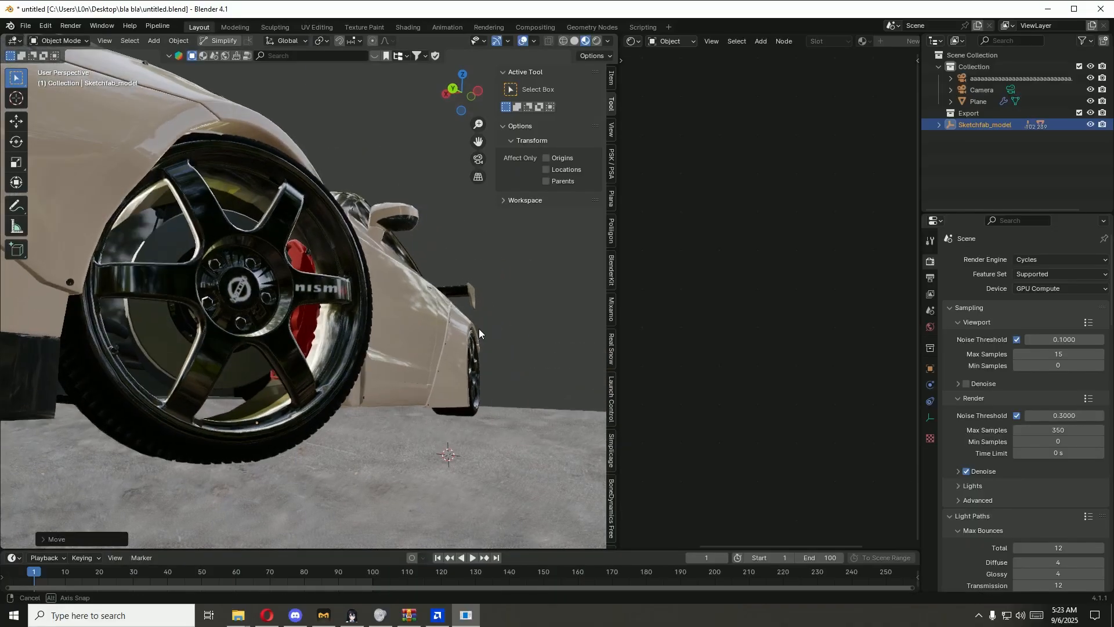
pyautogui.press('g')
pyautogui.press('z')
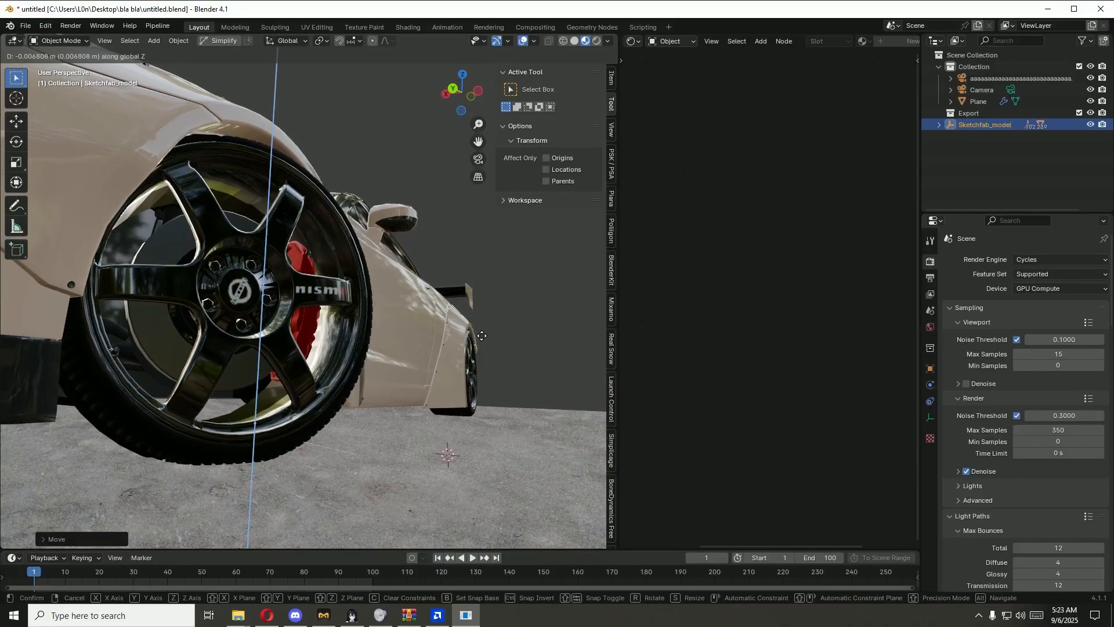
pyautogui.click(482, 332)
# Step: Change Sketchfab_model's rotation mode to ZYX Euler
pyautogui.moveTo(523, 343); pyautogui.dragTo(307, 373, button='middle')
pyautogui.scroll(-3, 384, 360)
pyautogui.moveTo(432, 370); pyautogui.dragTo(392, 375, button='middle')
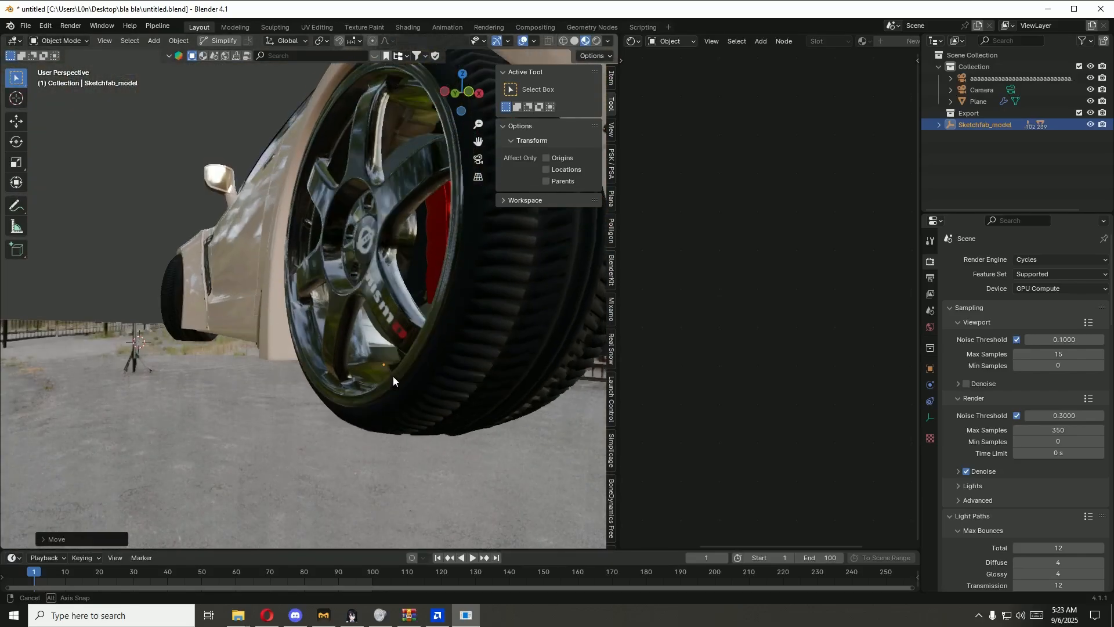
pyautogui.click(610, 87)
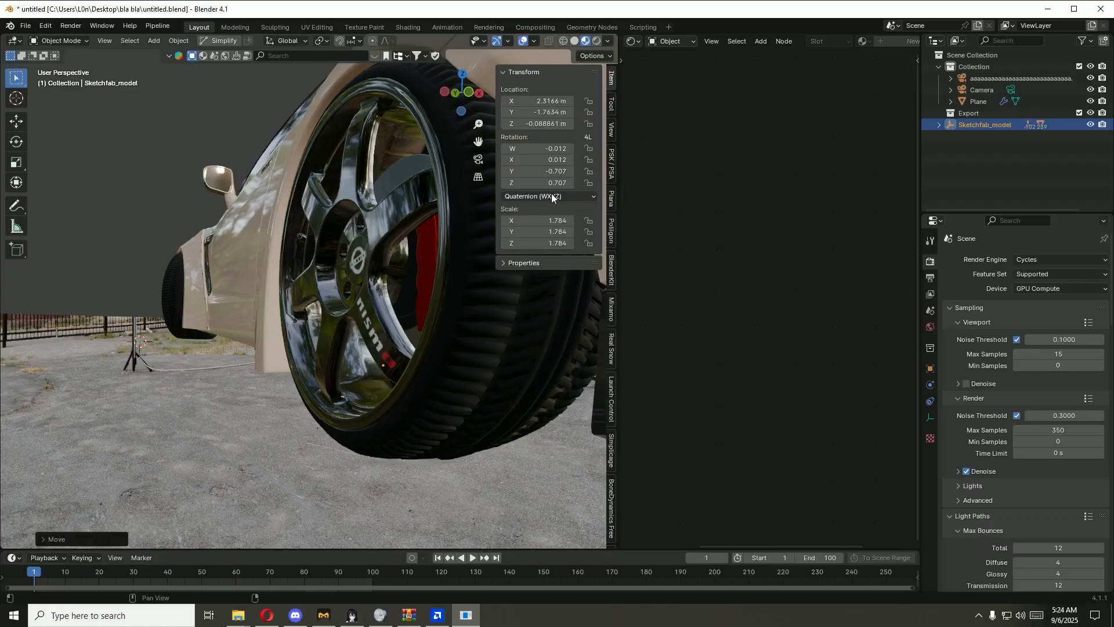
pyautogui.click(551, 195)
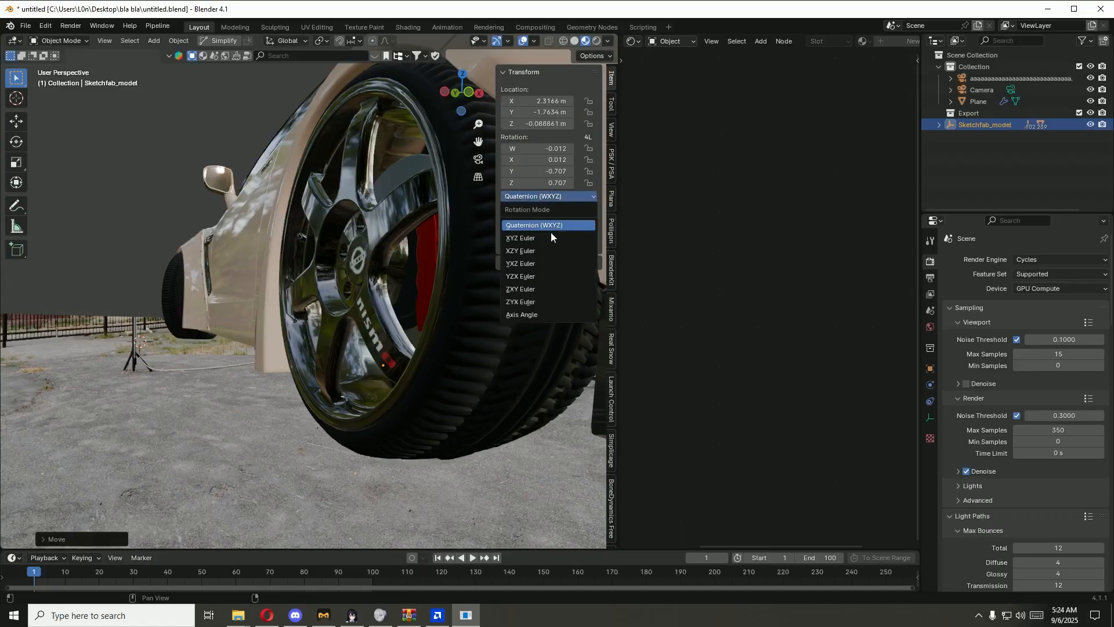
pyautogui.click(538, 300)
pyautogui.moveTo(402, 344); pyautogui.dragTo(362, 361, button='middle')
pyautogui.press('r')
pyautogui.press('x')
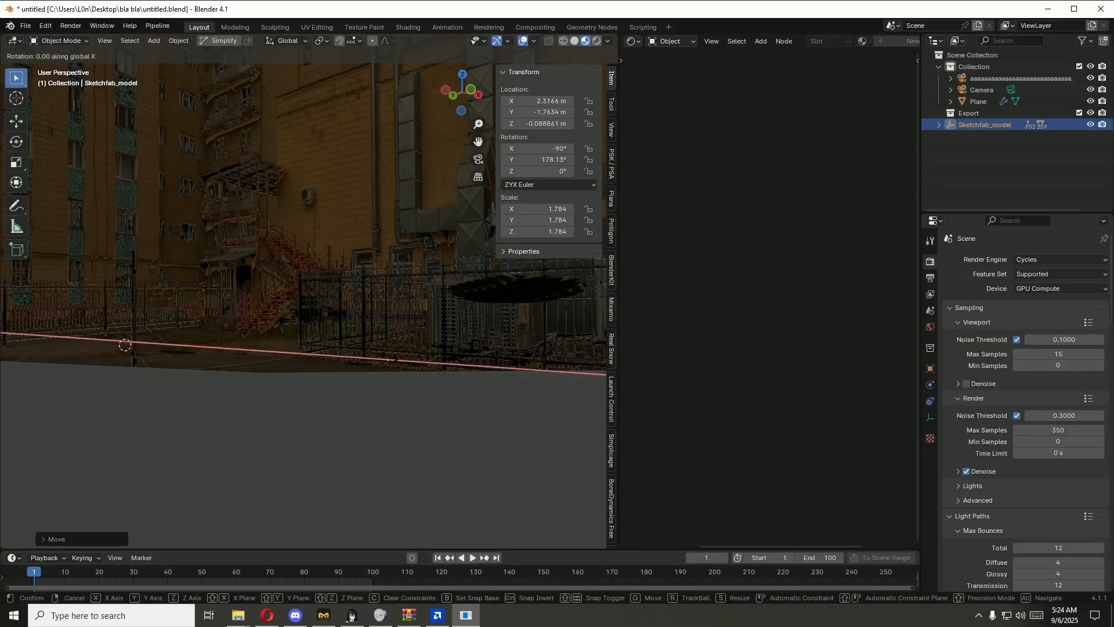
pyautogui.press('Escape')
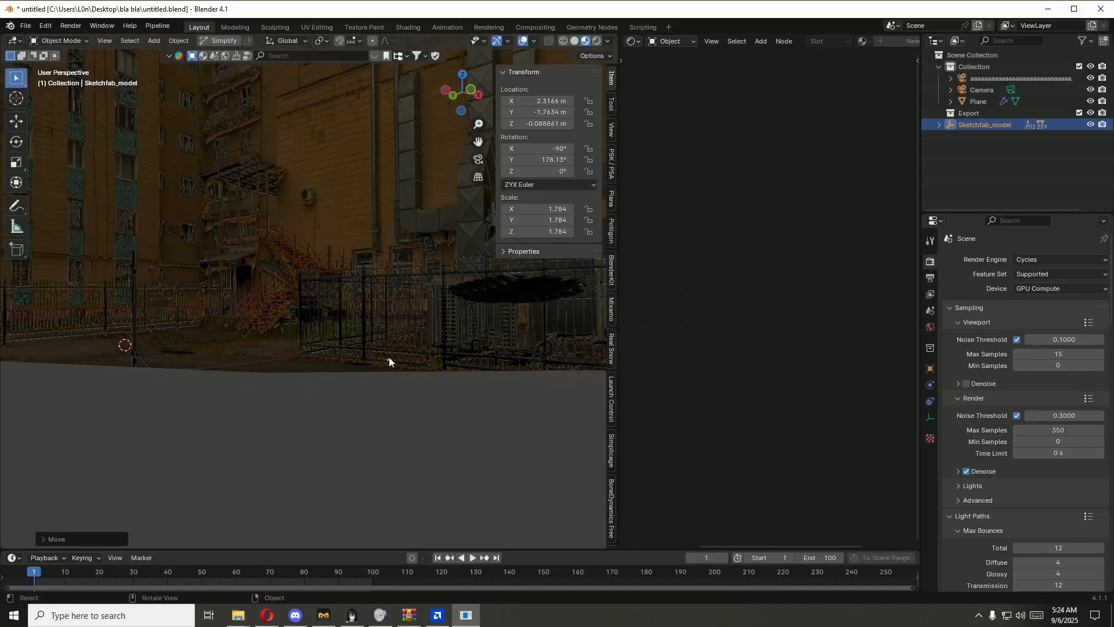
pyautogui.press('r')
pyautogui.press('x')
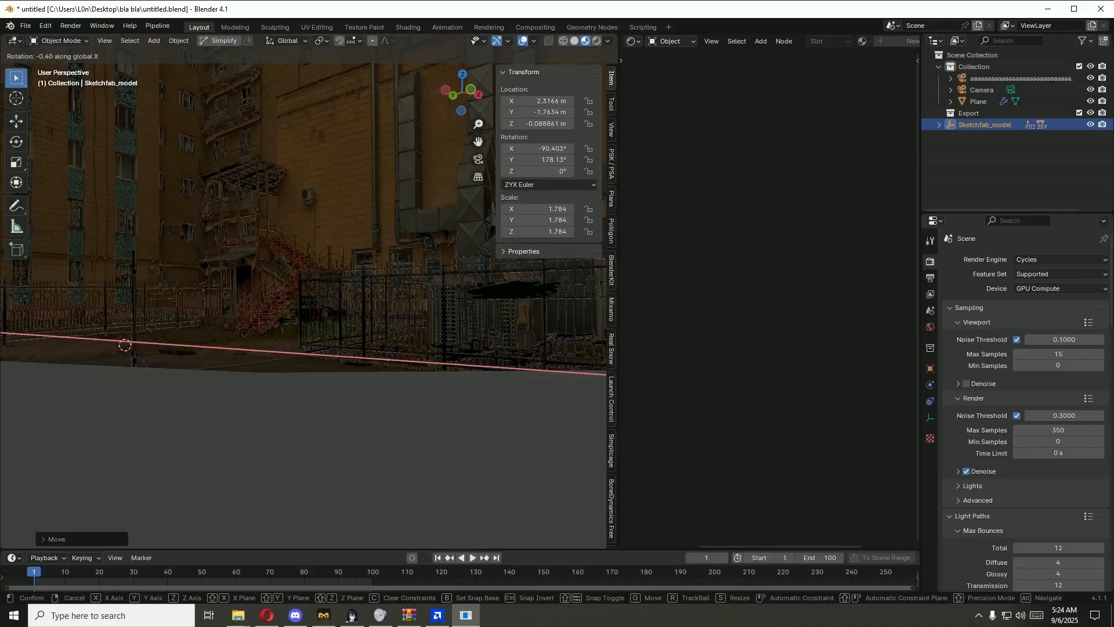
pyautogui.press('Escape')
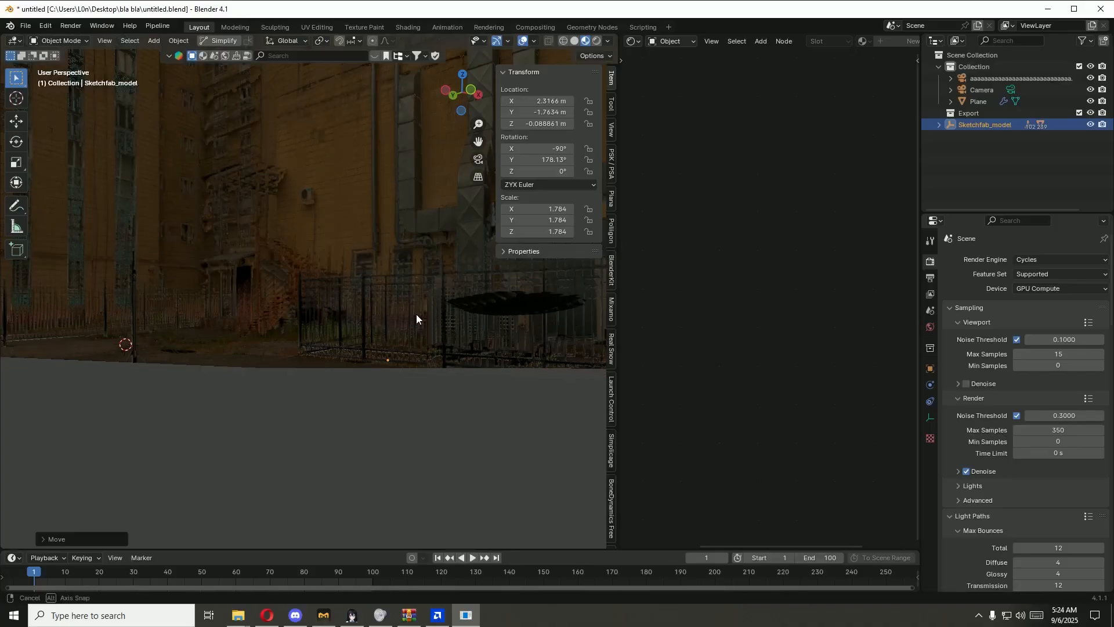
pyautogui.press('r')
pyautogui.press('x')
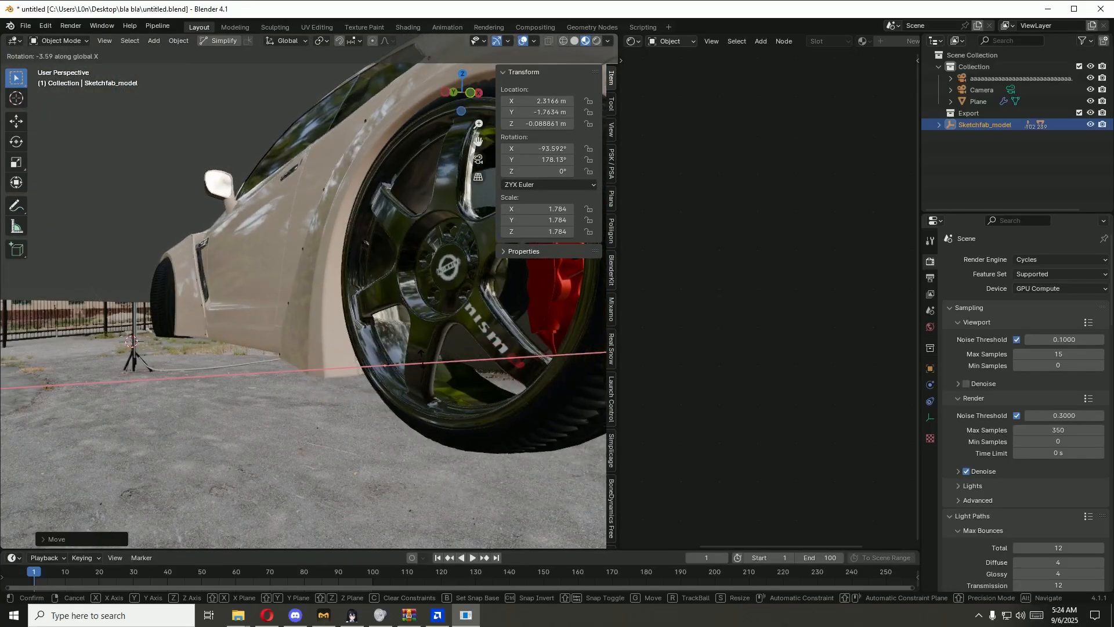
pyautogui.press('Escape')
# Step: Tilt Sketchfab_model about the global X axis to an X rotation of about -90.43°, comparing the front and rear wheels
pyautogui.scroll(8, 443, 381)
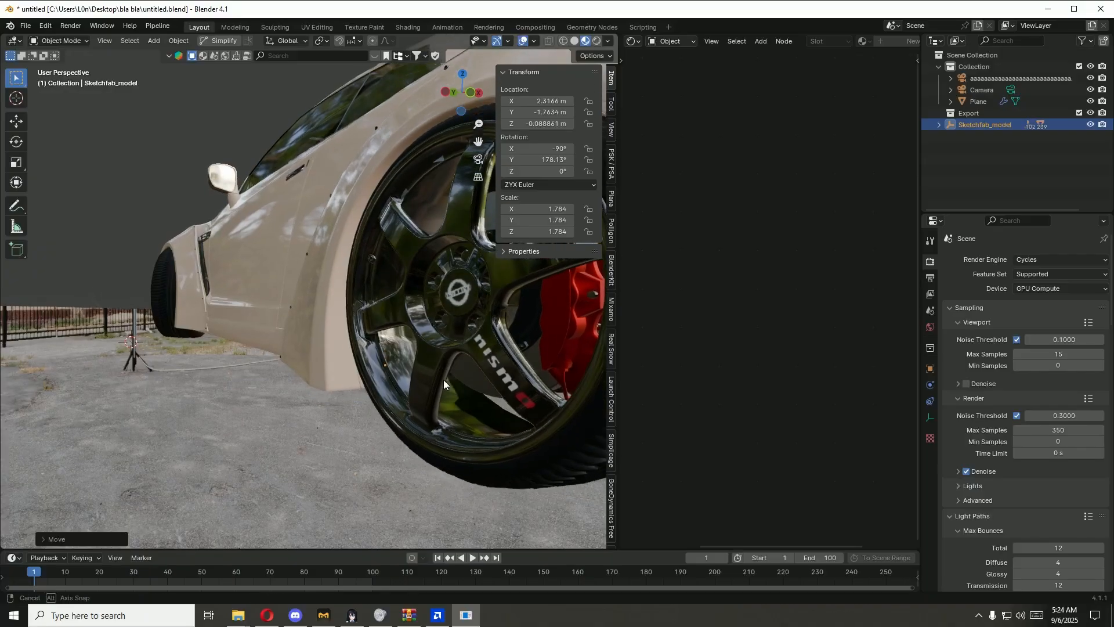
pyautogui.press('r')
pyautogui.press('x')
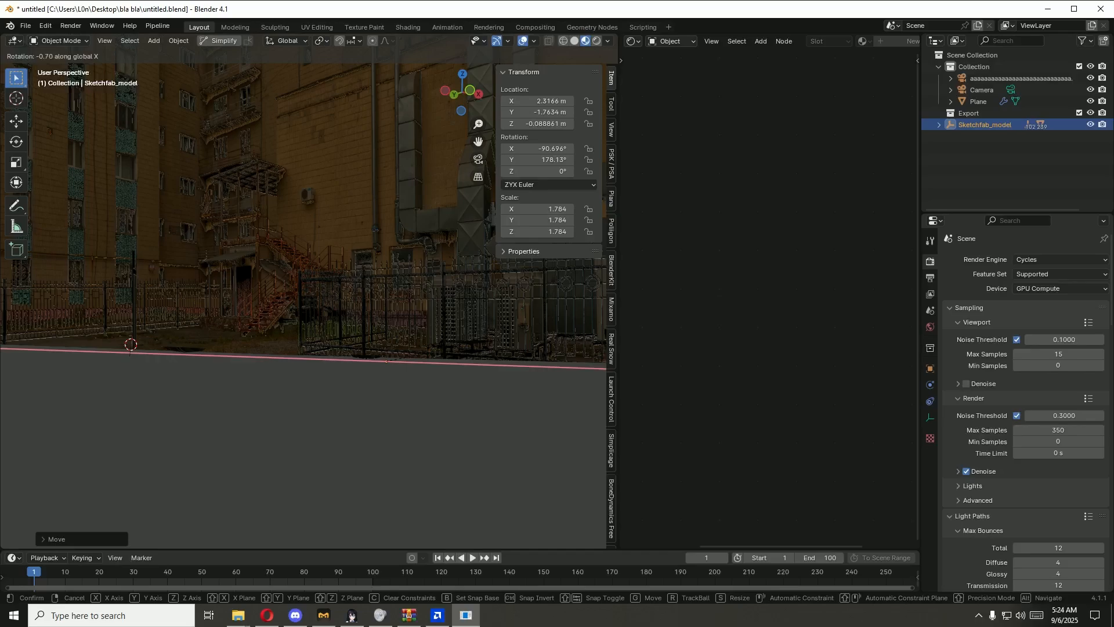
pyautogui.click(442, 349)
pyautogui.scroll(-6, 409, 363)
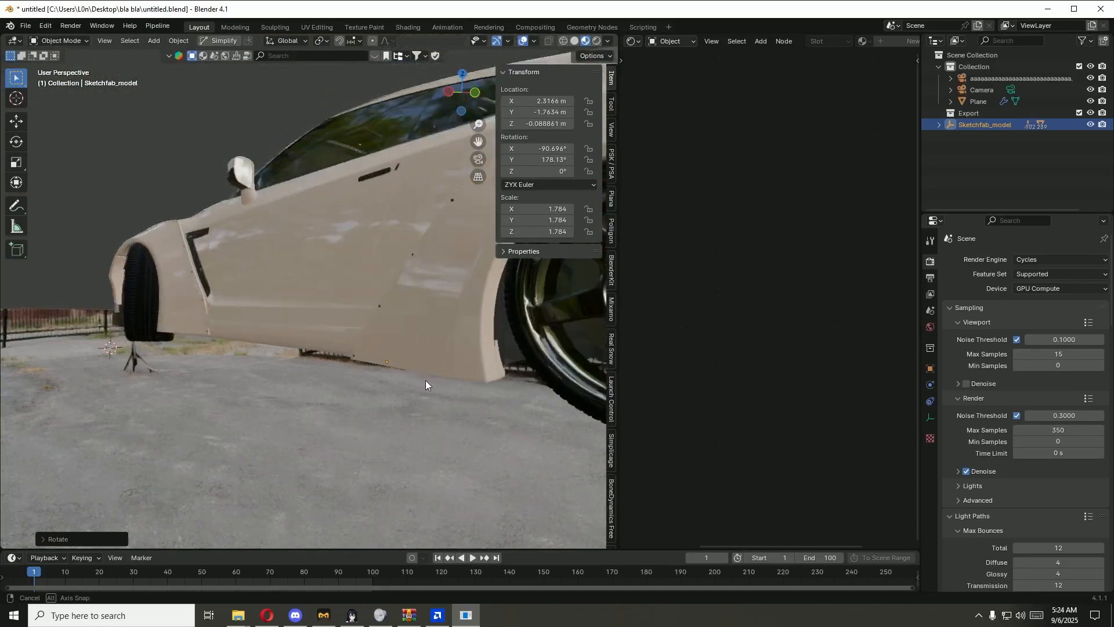
pyautogui.moveTo(426, 381); pyautogui.dragTo(461, 387, button='middle')
pyautogui.press('r')
pyautogui.press('x')
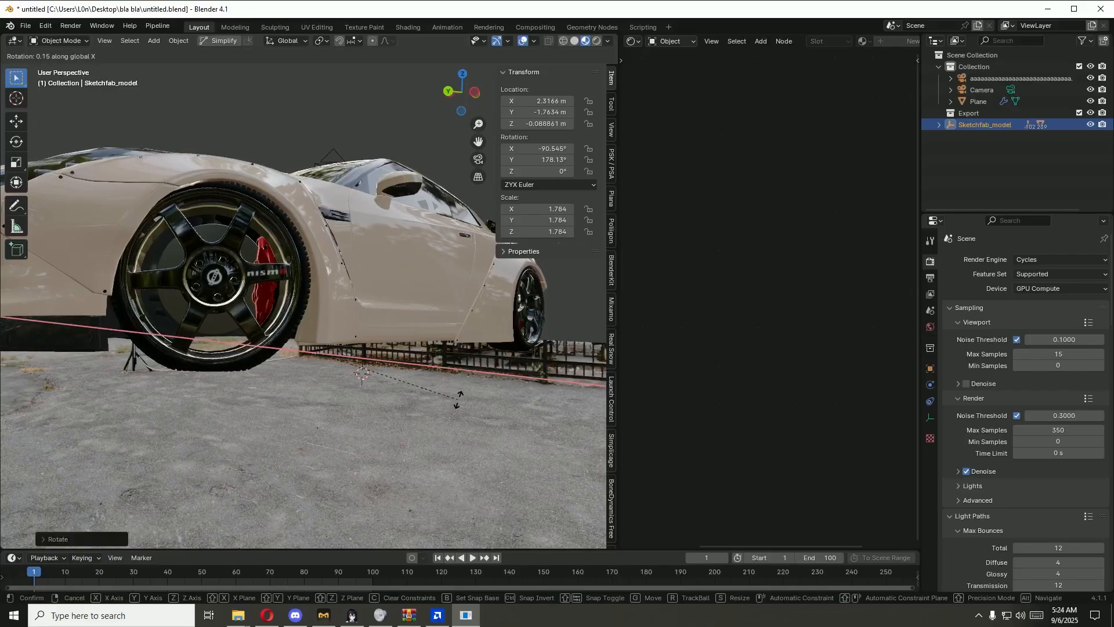
pyautogui.click(467, 413)
# Step: Refine Sketchfab_model's tilt about the global X axis to an X rotation of about -89.83°
pyautogui.moveTo(466, 404); pyautogui.dragTo(465, 390, button='middle')
pyautogui.press('r')
pyautogui.press('x')
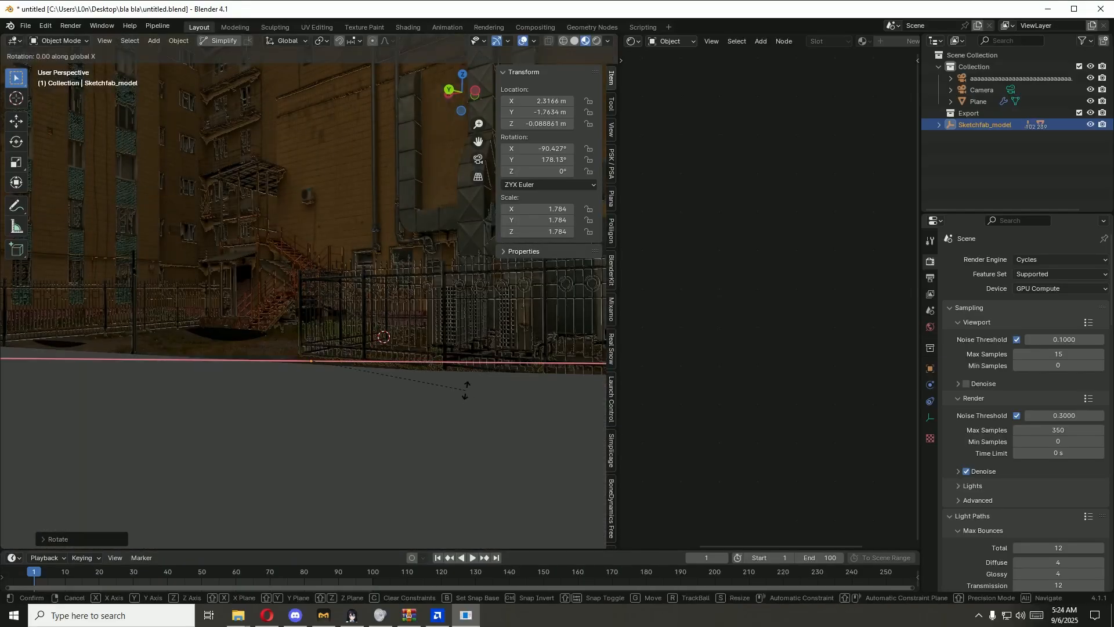
pyautogui.click(545, 458)
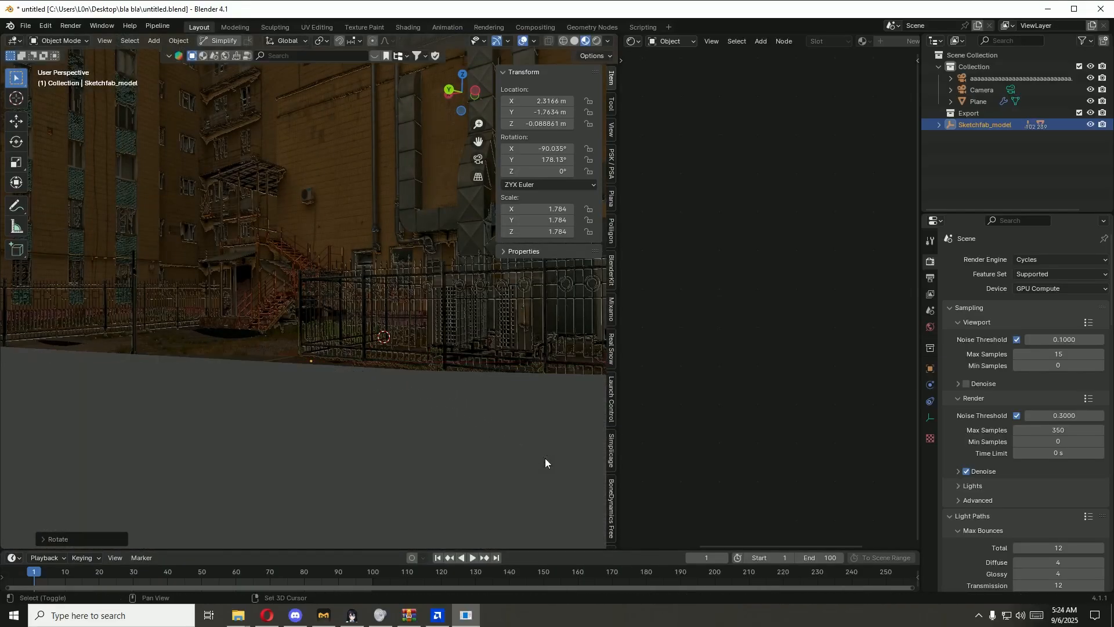
pyautogui.press('r')
pyautogui.press('x')
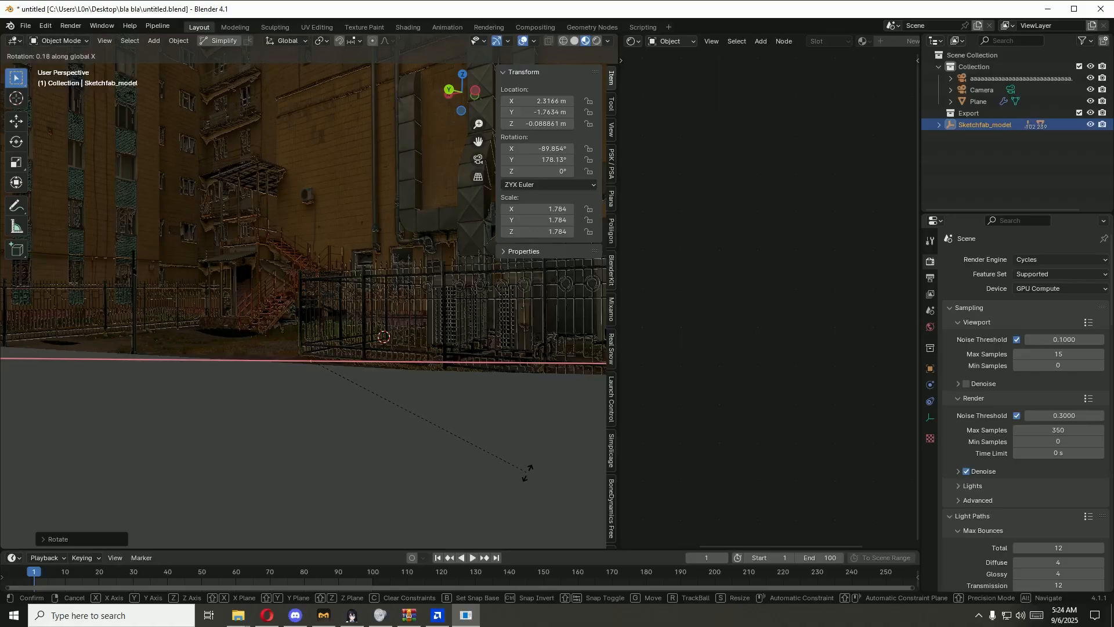
pyautogui.click(529, 470)
# Step: Raise Sketchfab_model along the global Z axis to a Z location of about -0.072 m
pyautogui.moveTo(505, 416); pyautogui.dragTo(376, 426, button='middle')
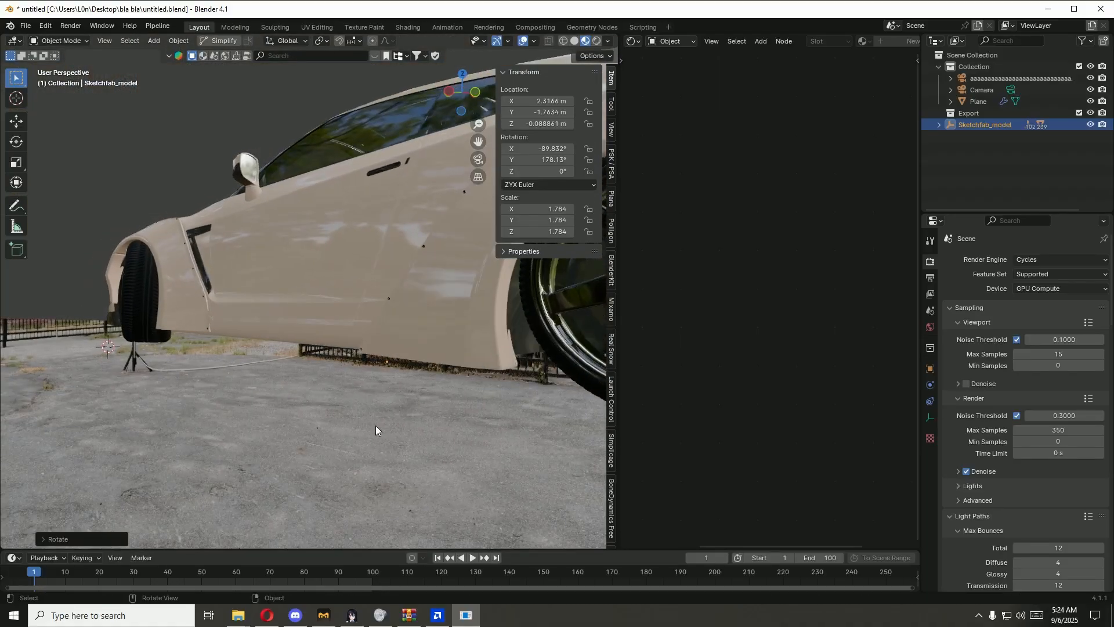
pyautogui.rightClick(374, 426)
pyautogui.press('g')
pyautogui.press('z')
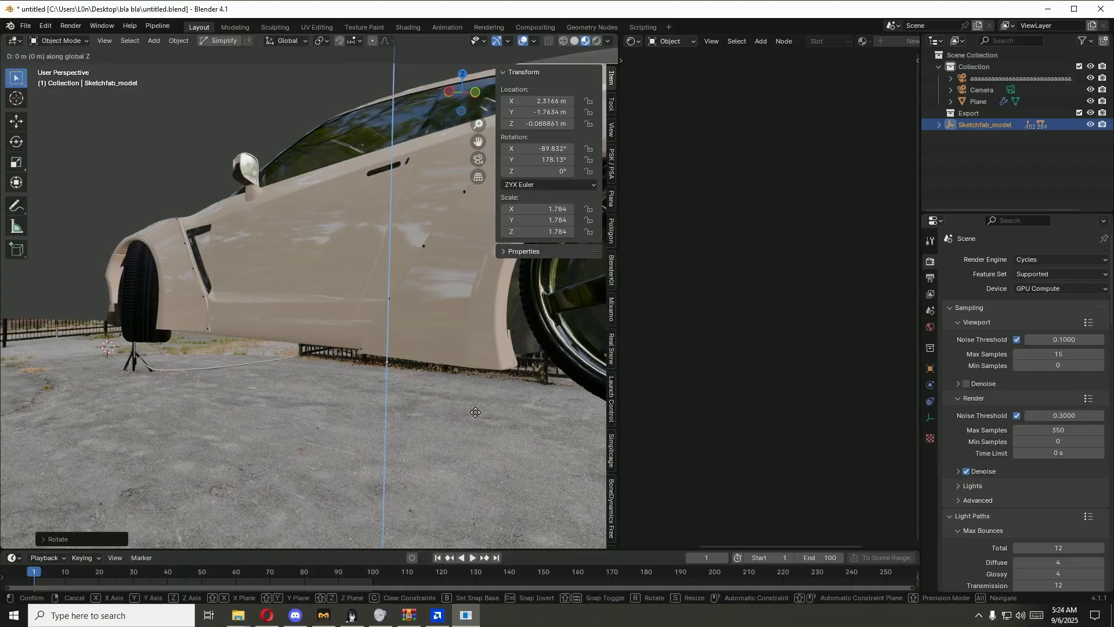
pyautogui.click(474, 409)
pyautogui.moveTo(475, 408); pyautogui.dragTo(445, 404, button='middle')
pyautogui.press('g')
pyautogui.press('z')
pyautogui.click(457, 382)
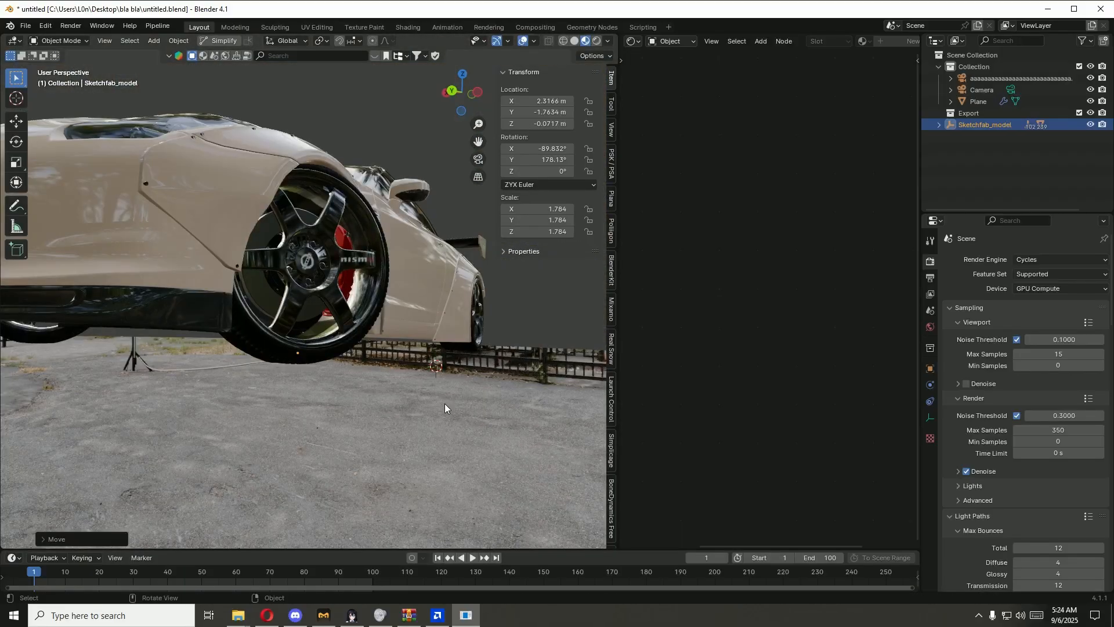
# Step: Tilt Sketchfab_model slightly about the global X axis to an X rotation of about -90.05°
pyautogui.press('r')
pyautogui.press('x')
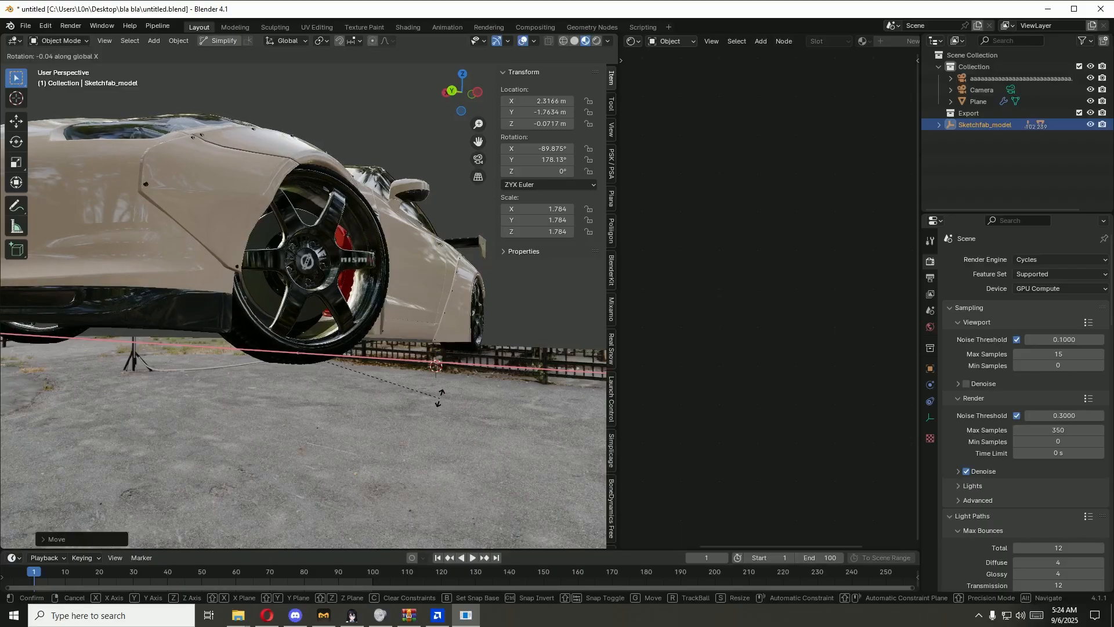
pyautogui.click(440, 399)
pyautogui.moveTo(439, 399); pyautogui.dragTo(254, 405, button='middle')
pyautogui.scroll(-2, 338, 393)
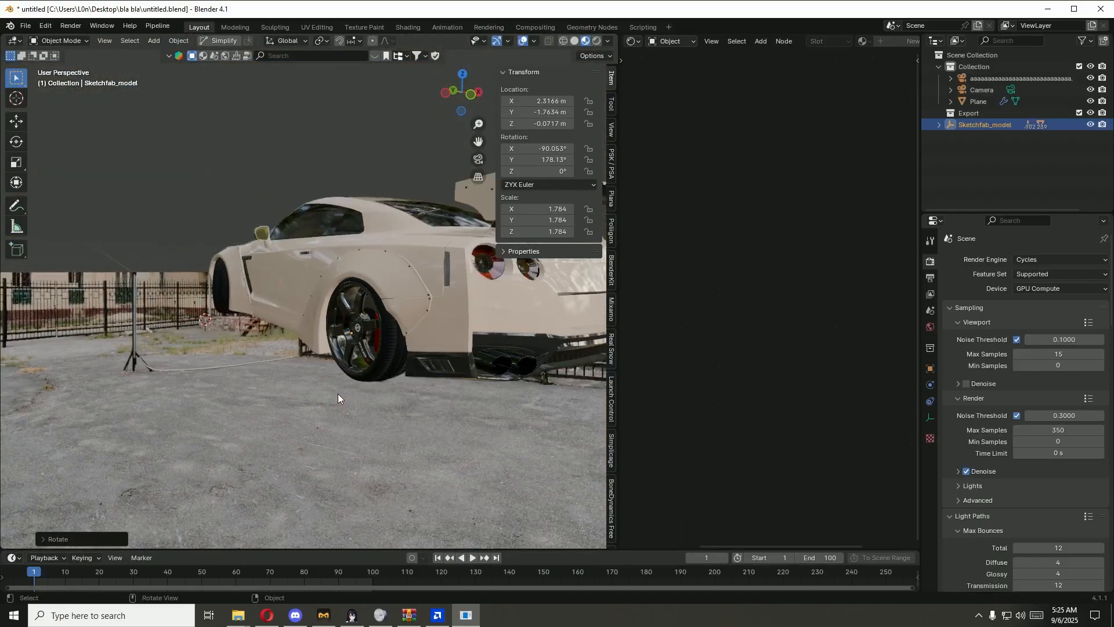
# Step: Review the previous render result, examining the car's size and ground contact against the backplate
pyautogui.press('F12')
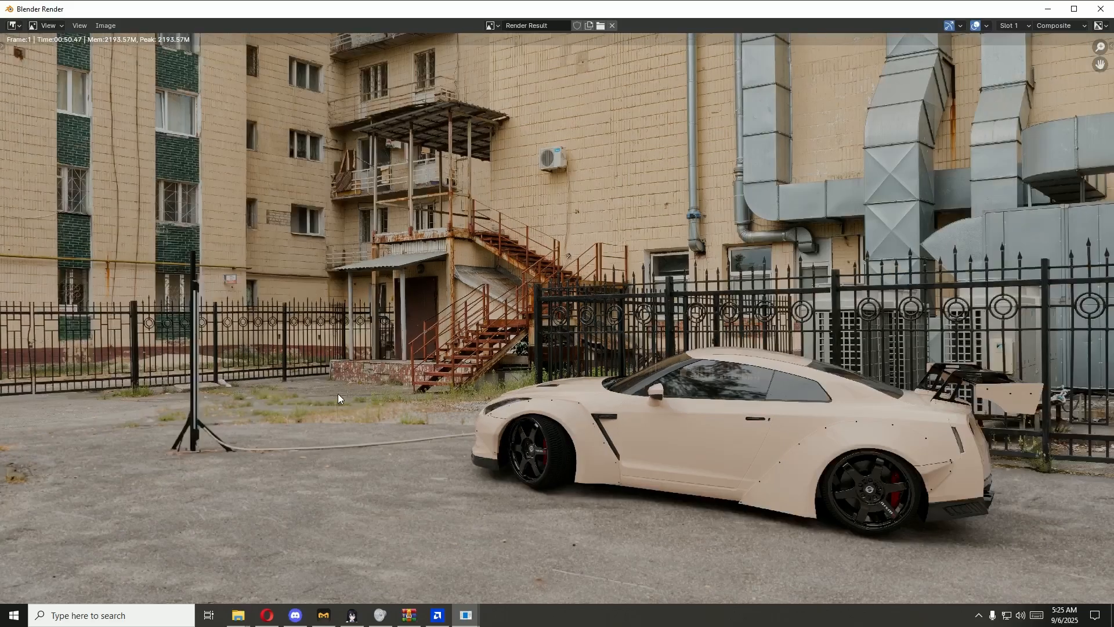
pyautogui.scroll(-1, 338, 393)
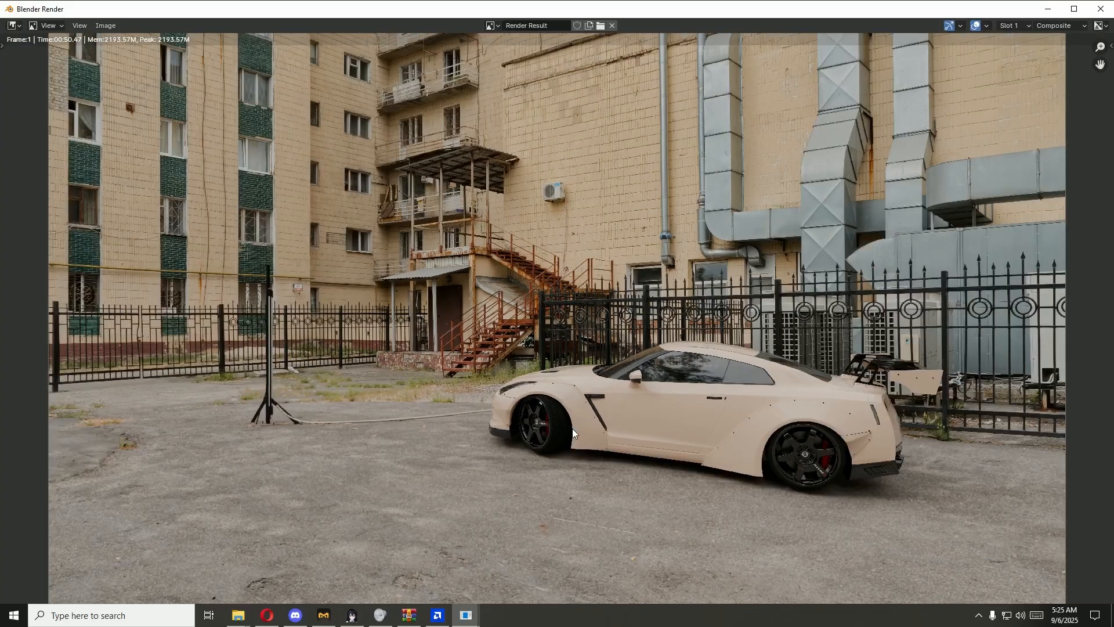
pyautogui.click(1101, 15)
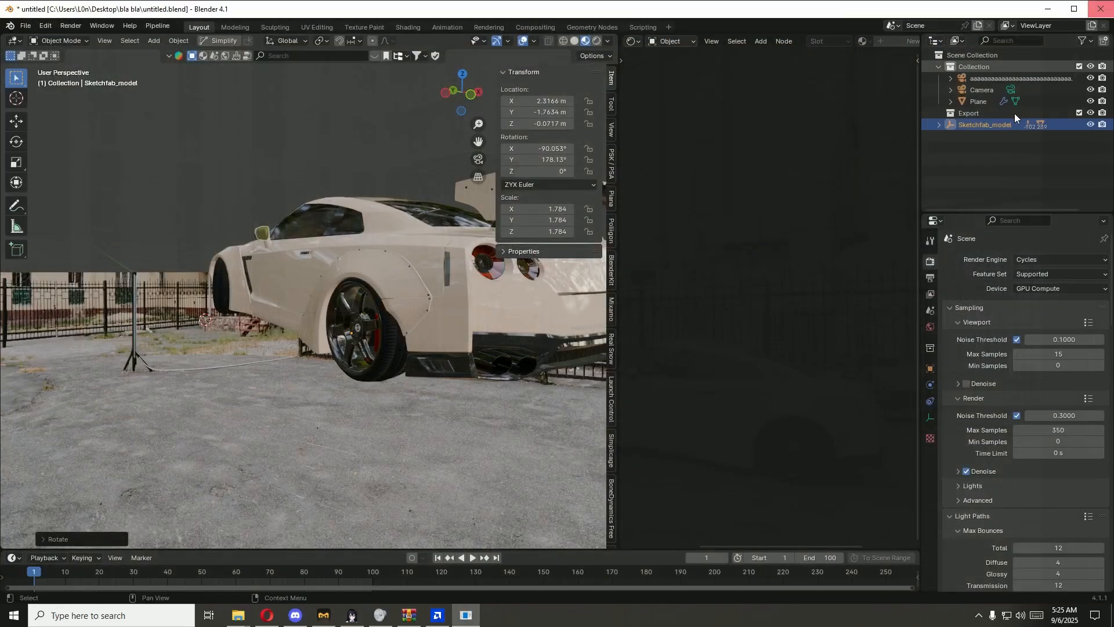
pyautogui.press('F11')
pyautogui.press('Home')
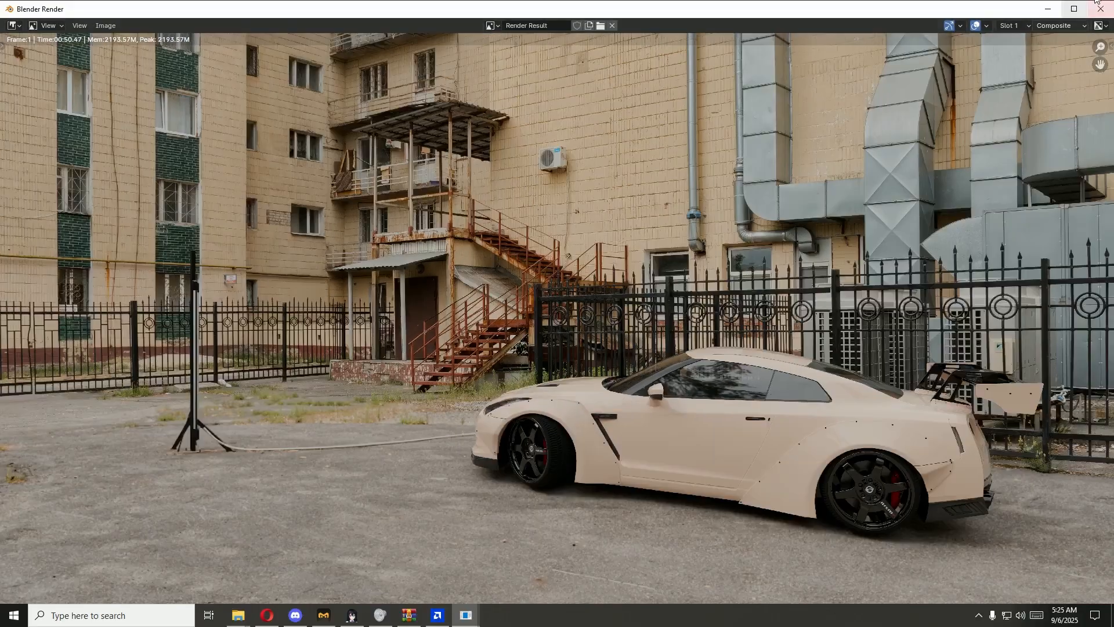
pyautogui.click(1101, 9)
# Step: Scale Sketchfab_model up uniformly to about 1.796
pyautogui.press('s')
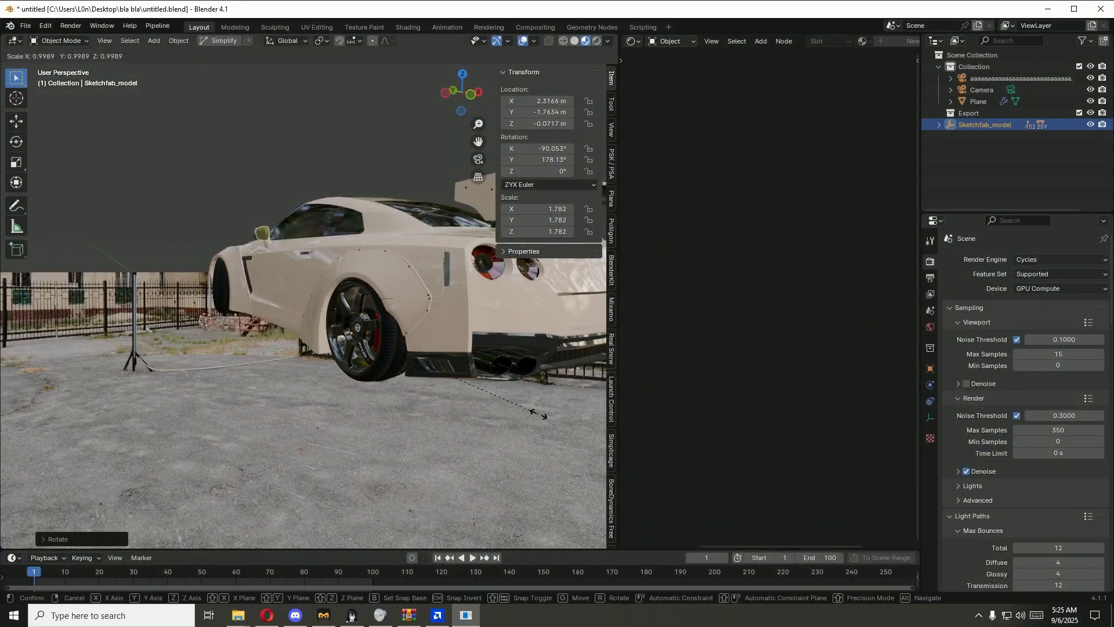
pyautogui.click(532, 413)
pyautogui.moveTo(443, 455); pyautogui.dragTo(449, 455, button='middle')
pyautogui.scroll(-6, 478, 459)
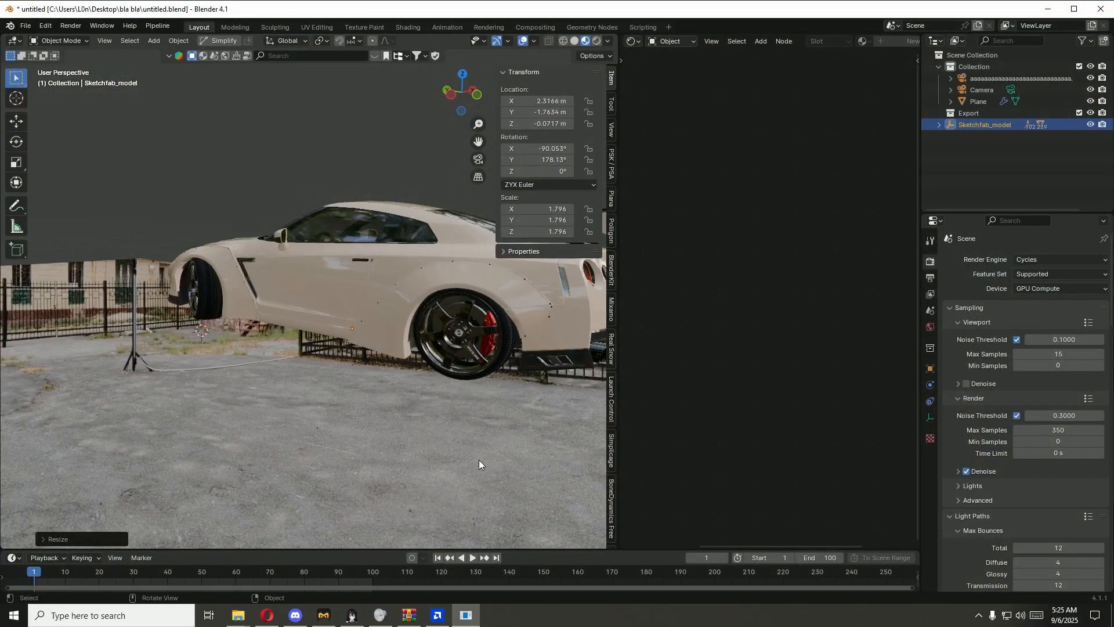
# Step: Select the ground plane and enable Shadow Catcher in its object visibility settings
pyautogui.click(479, 460)
pyautogui.click(930, 369)
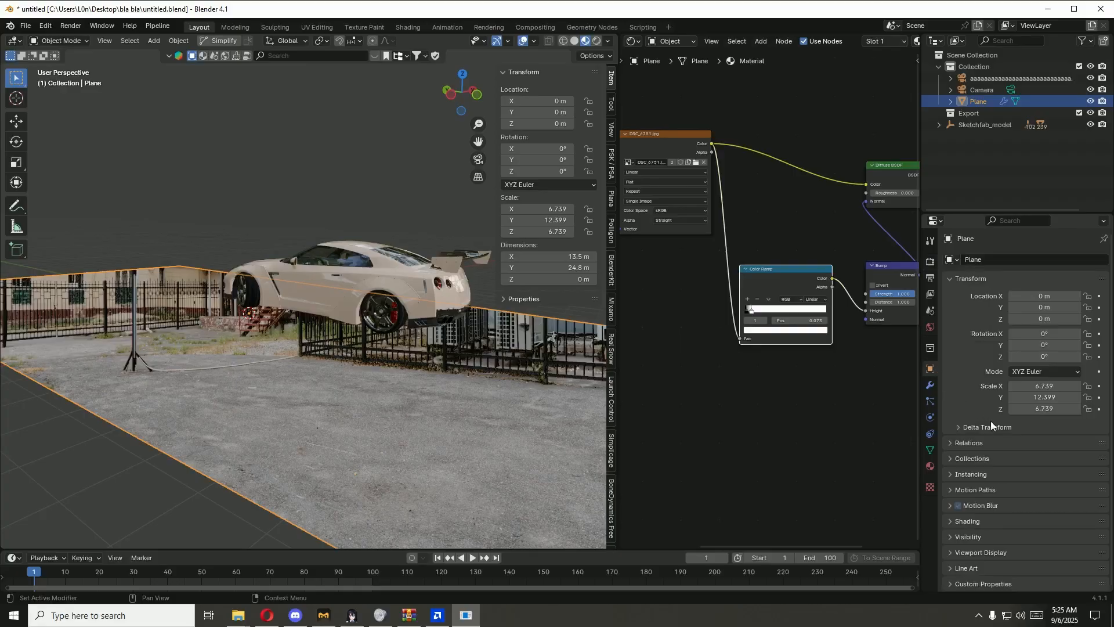
pyautogui.click(965, 537)
pyautogui.scroll(-7, 984, 521)
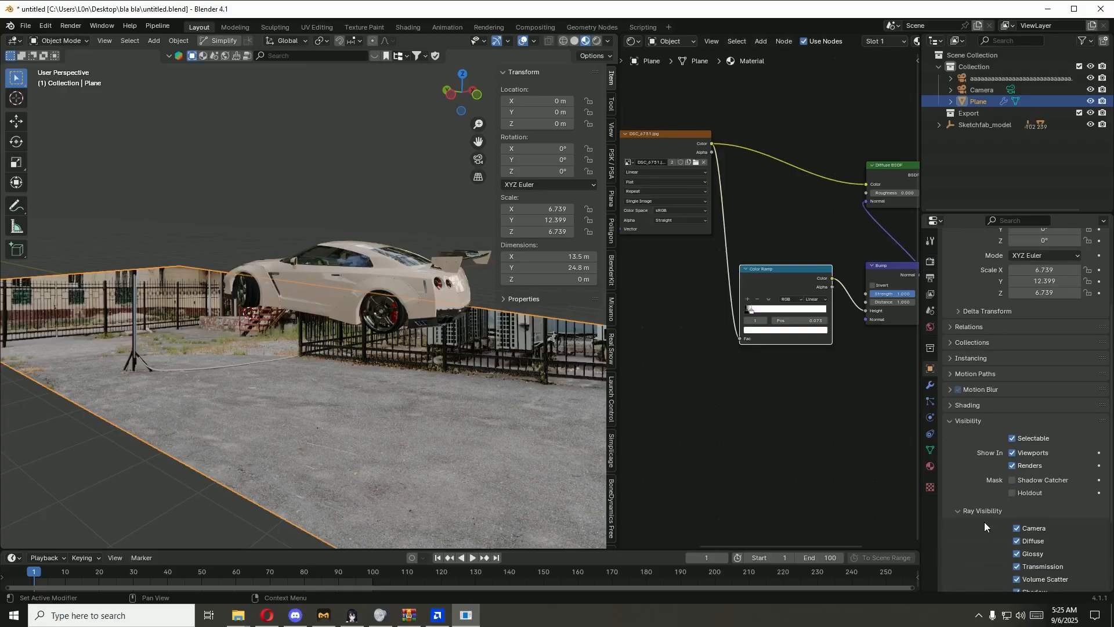
pyautogui.scroll(-3, 989, 520)
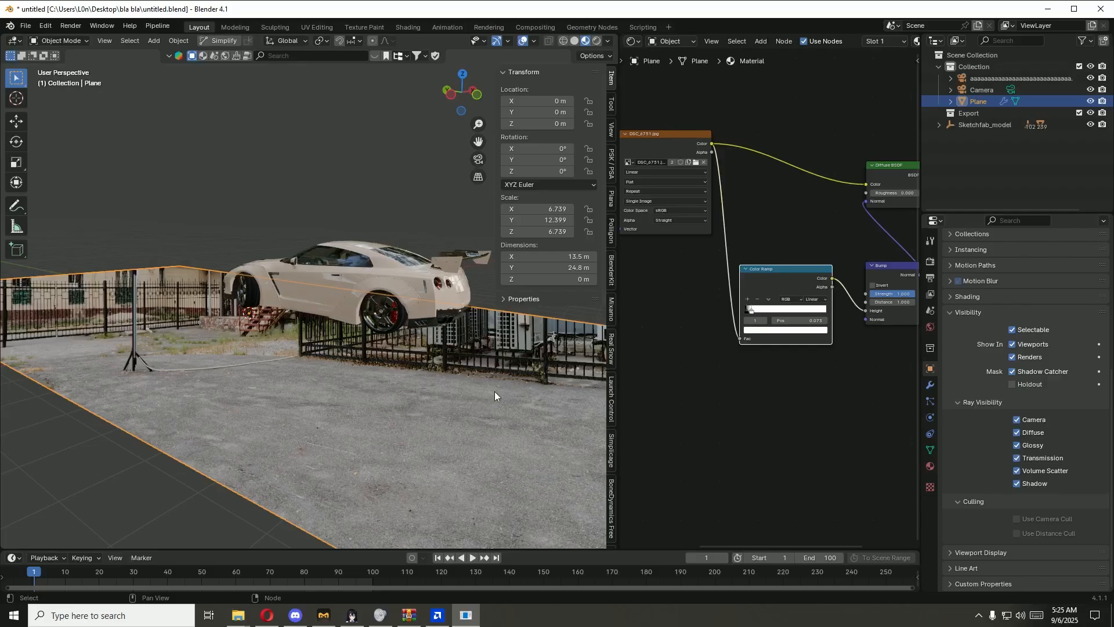
# Step: Save the blend file, preview the scene in Rendered viewport shading, and deselect the plane
pyautogui.moveTo(443, 428); pyautogui.dragTo(502, 411, button='middle')
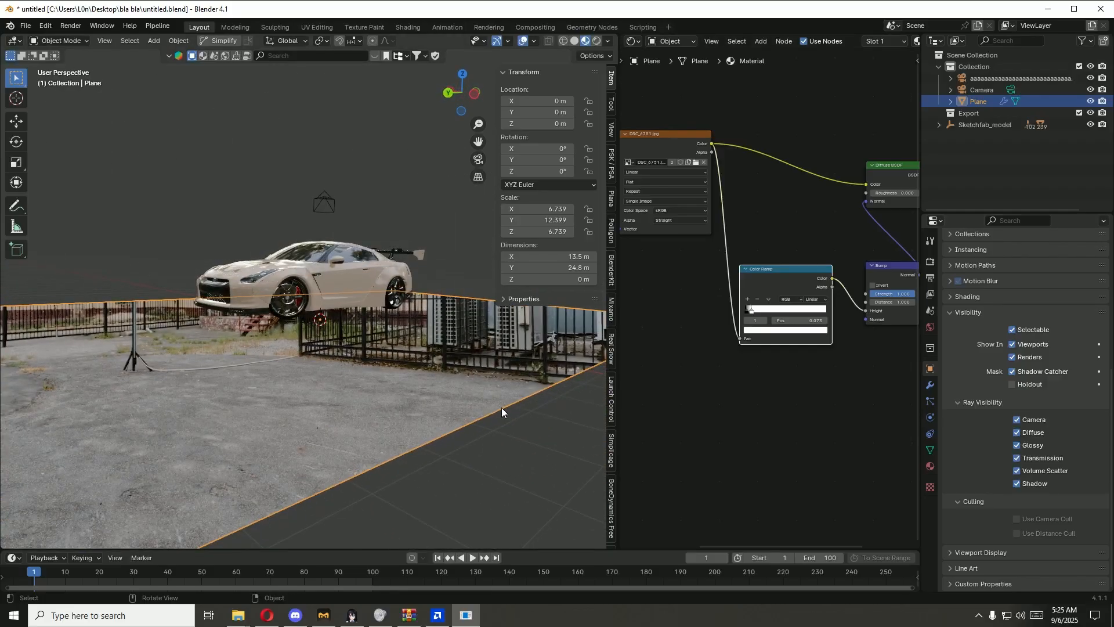
pyautogui.hotkey('ctrl', 's')
pyautogui.click(596, 41)
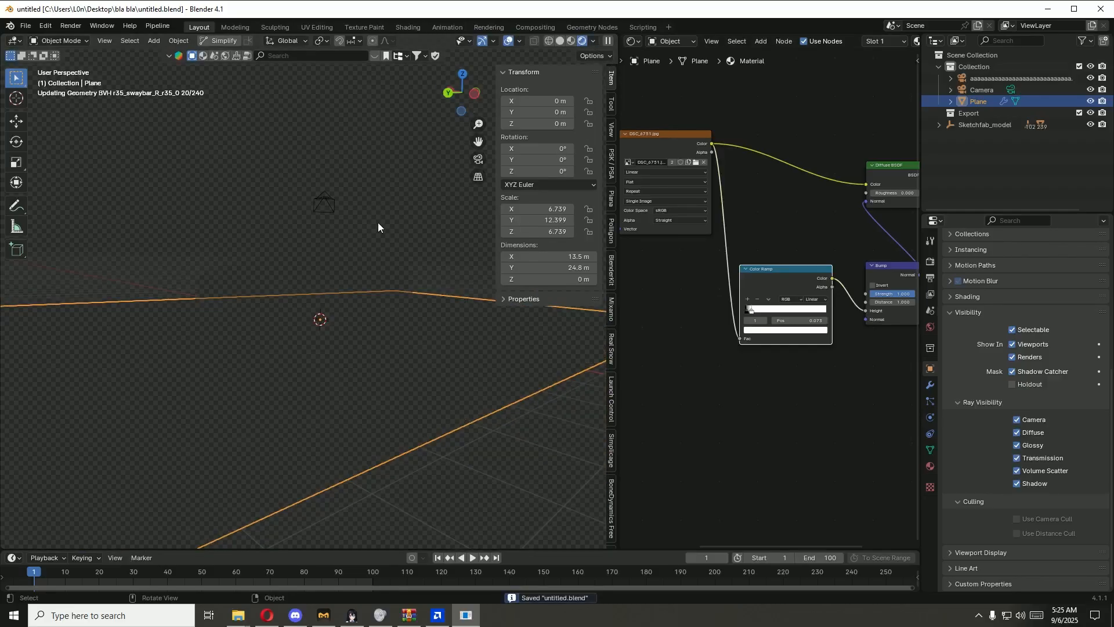
pyautogui.click(534, 492)
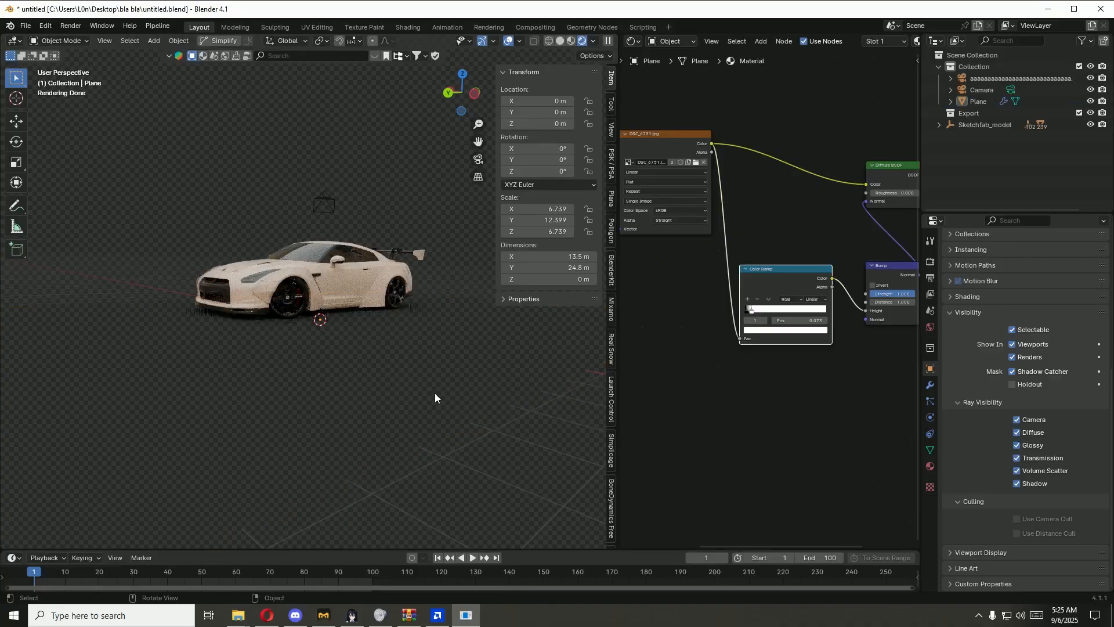
# Step: Move Sketchfab_model along the X axis to about 1.847 m, checking its placement through the camera view
pyautogui.press('KP_0')
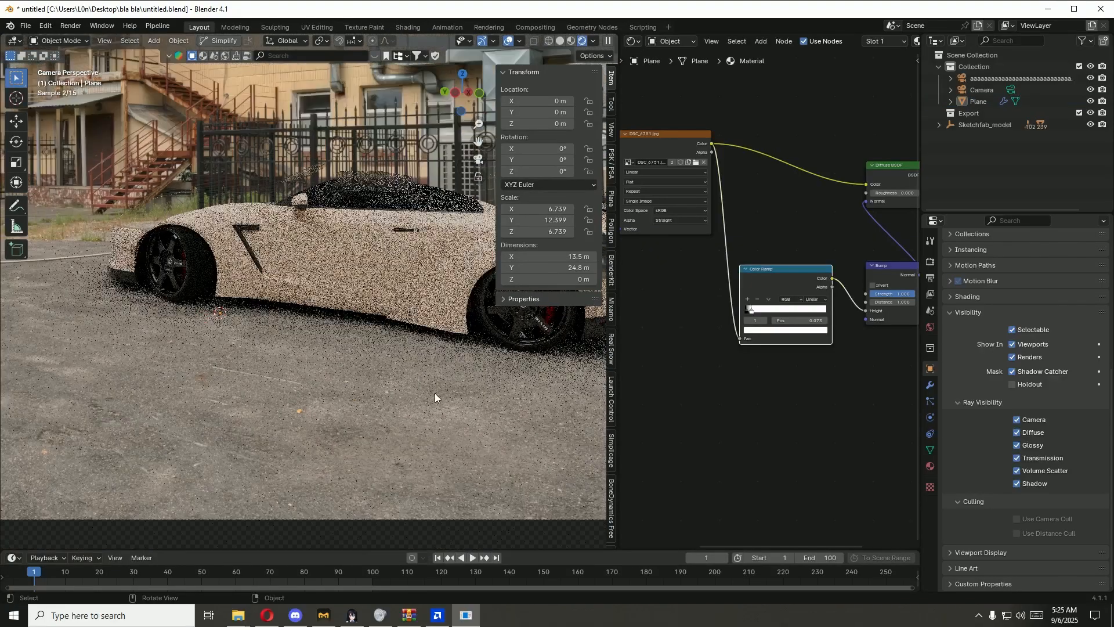
pyautogui.click(1004, 123)
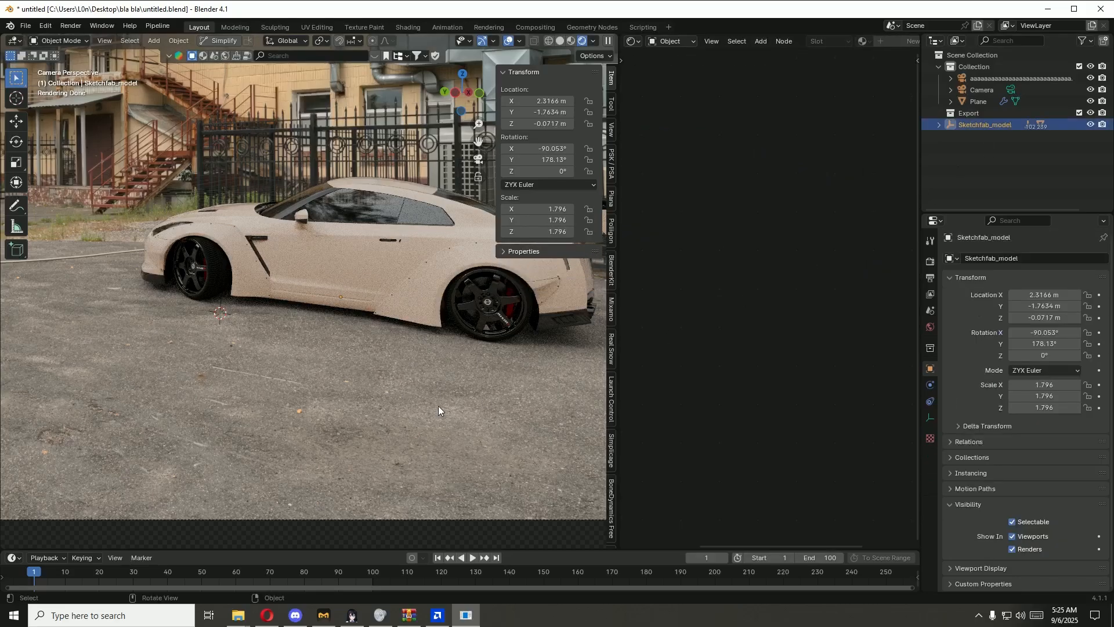
pyautogui.scroll(-2, 437, 372)
pyautogui.scroll(1, 409, 392)
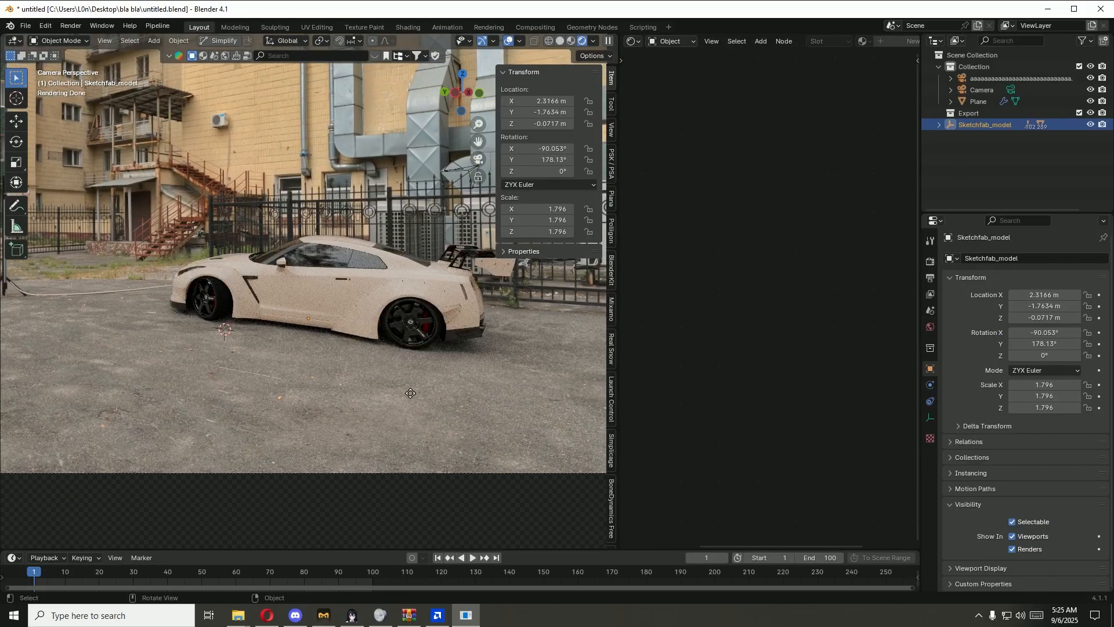
pyautogui.press('g')
pyautogui.press('y')
pyautogui.press('x')
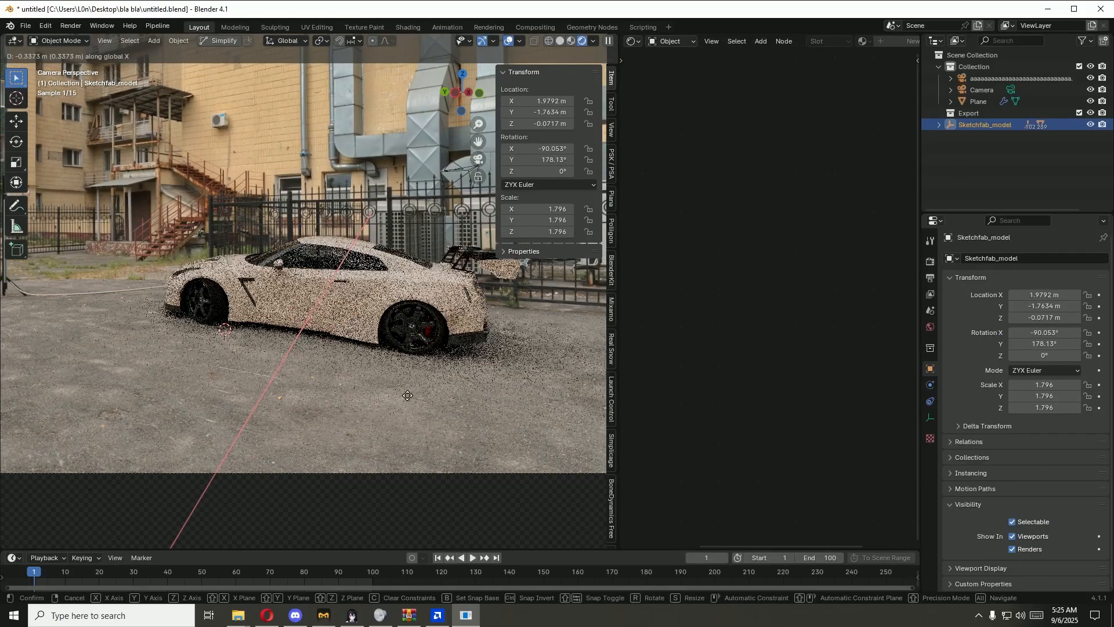
pyautogui.press('r')
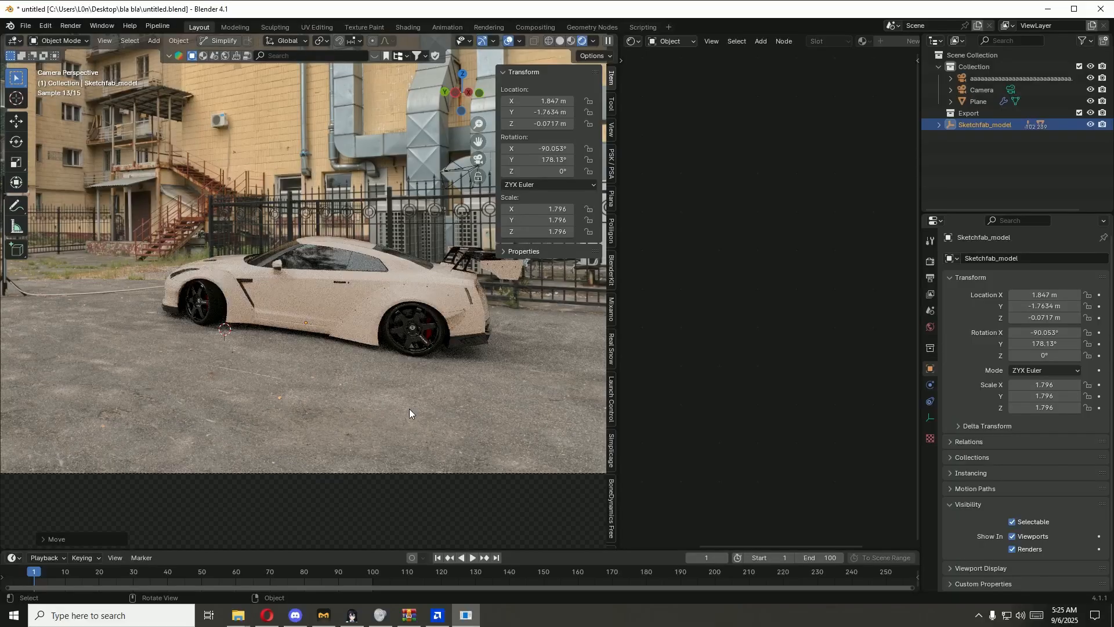
pyautogui.press('z')
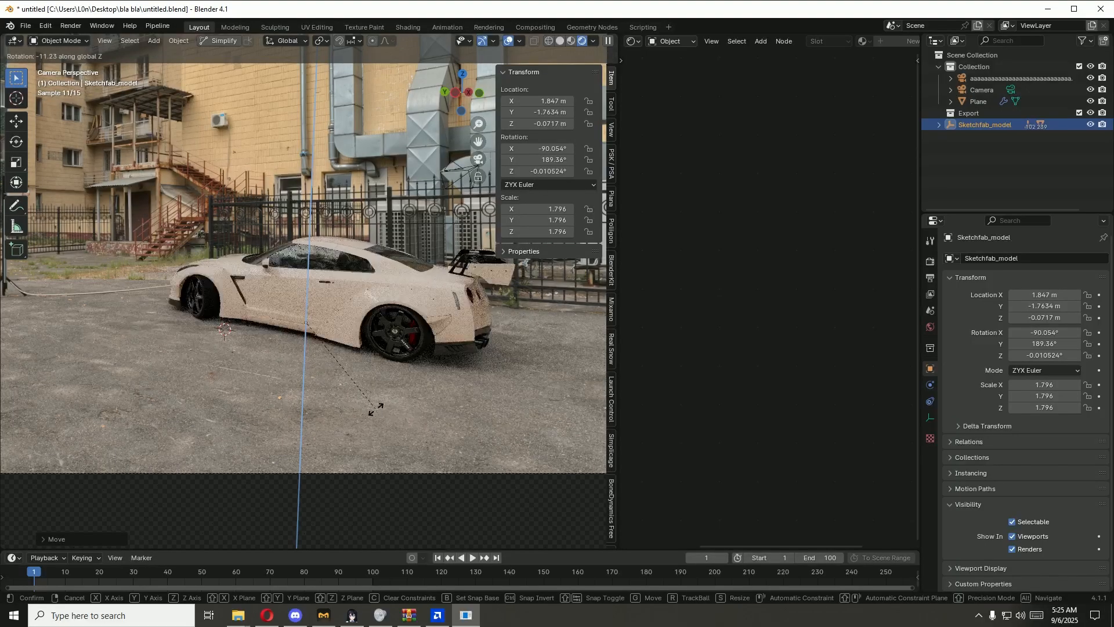
pyautogui.rightClick(376, 410)
# Step: Try rotating Sketchfab_model about the global Z axis from a rear view and through the camera
pyautogui.moveTo(458, 386); pyautogui.dragTo(371, 395, button='middle')
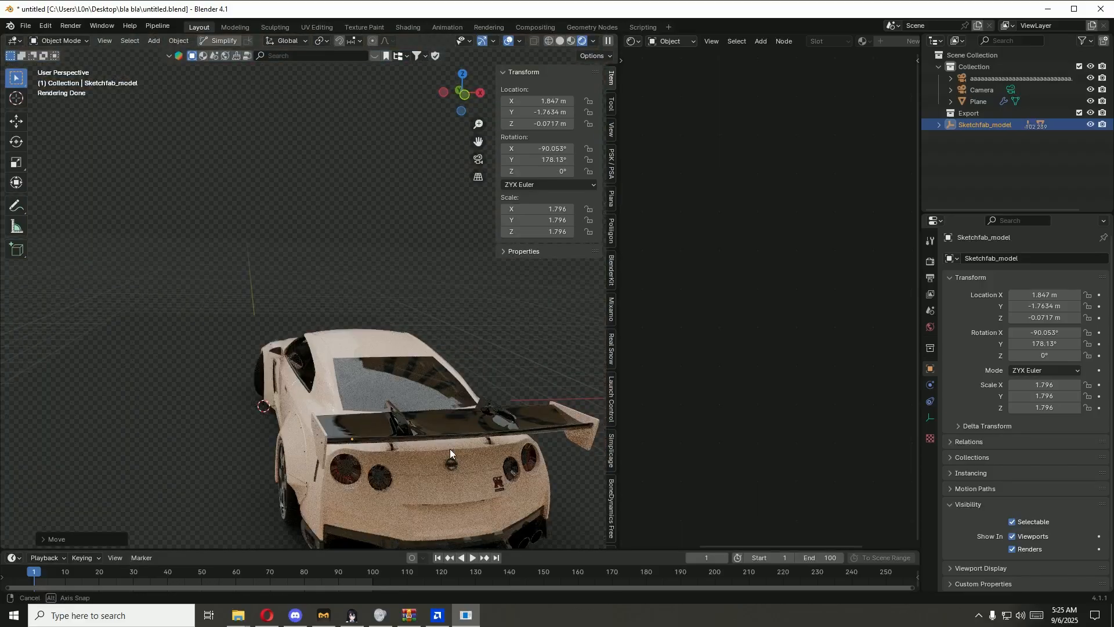
pyautogui.moveTo(451, 448)
pyautogui.mouseDown(button='middle')
pyautogui.moveTo(427, 457)
pyautogui.moveTo(437, 458)
pyautogui.mouseUp(button='middle')
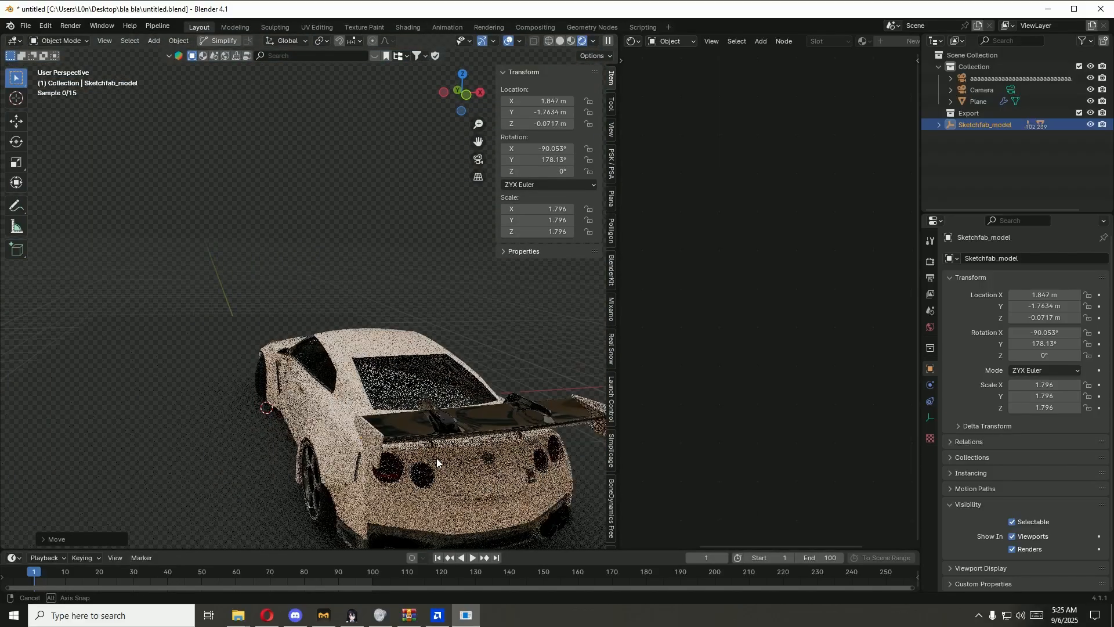
pyautogui.press('r')
pyautogui.press('z')
pyautogui.click(400, 463)
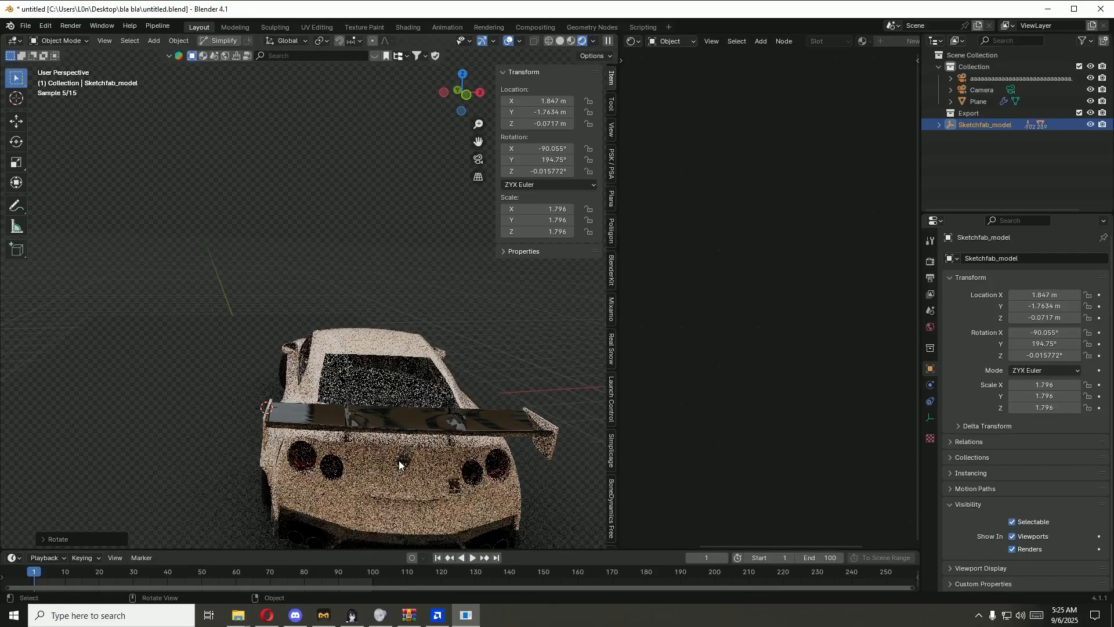
pyautogui.press('KP_0')
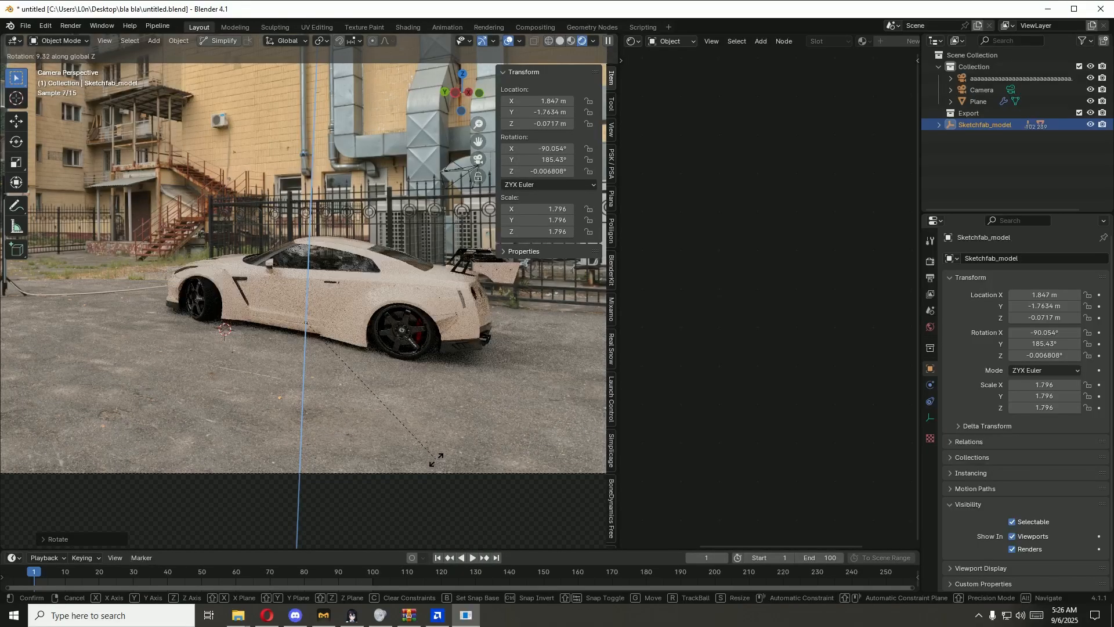
pyautogui.press('r')
pyautogui.press('z')
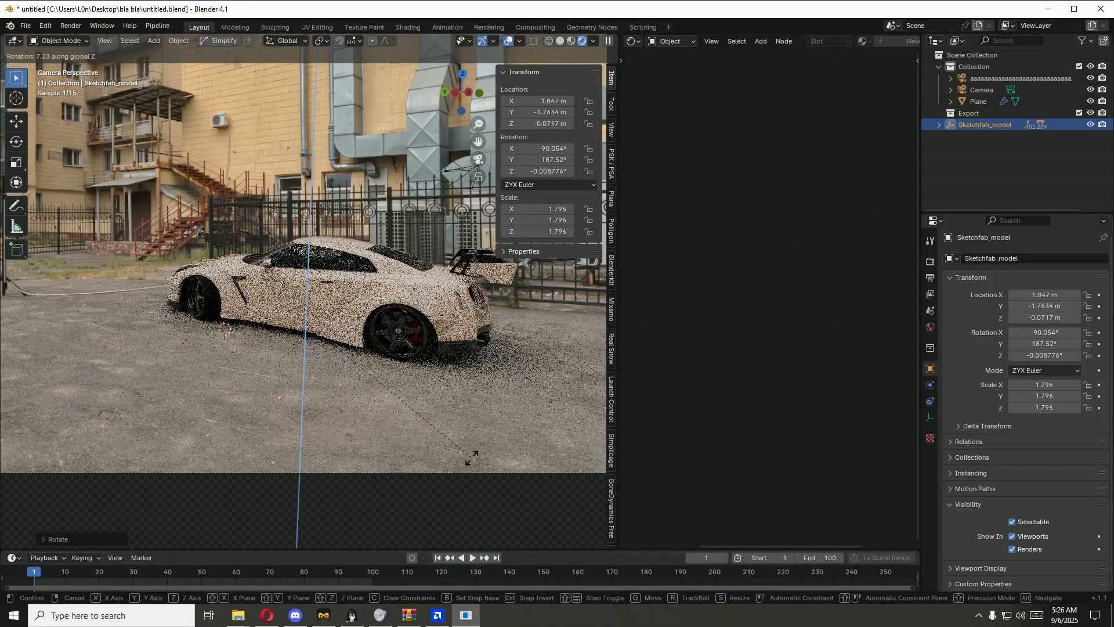
pyautogui.click(532, 453)
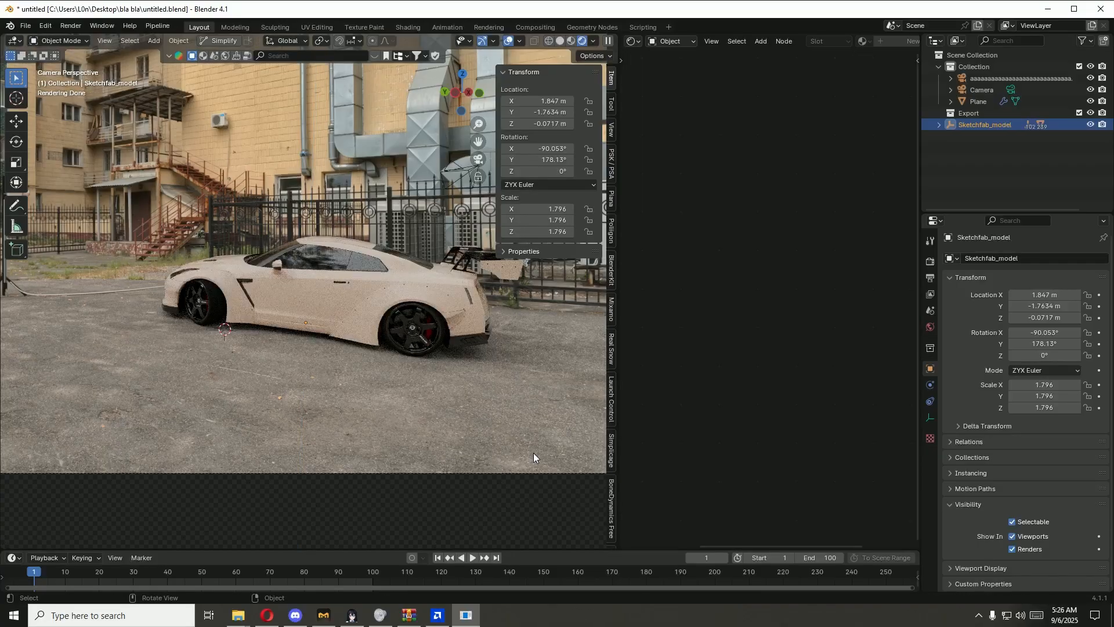
# Step: Rotate Sketchfab_model about the global Z axis to a Y rotation of about 184.89° and check it with viewport overlays toggled
pyautogui.press('r')
pyautogui.press('z')
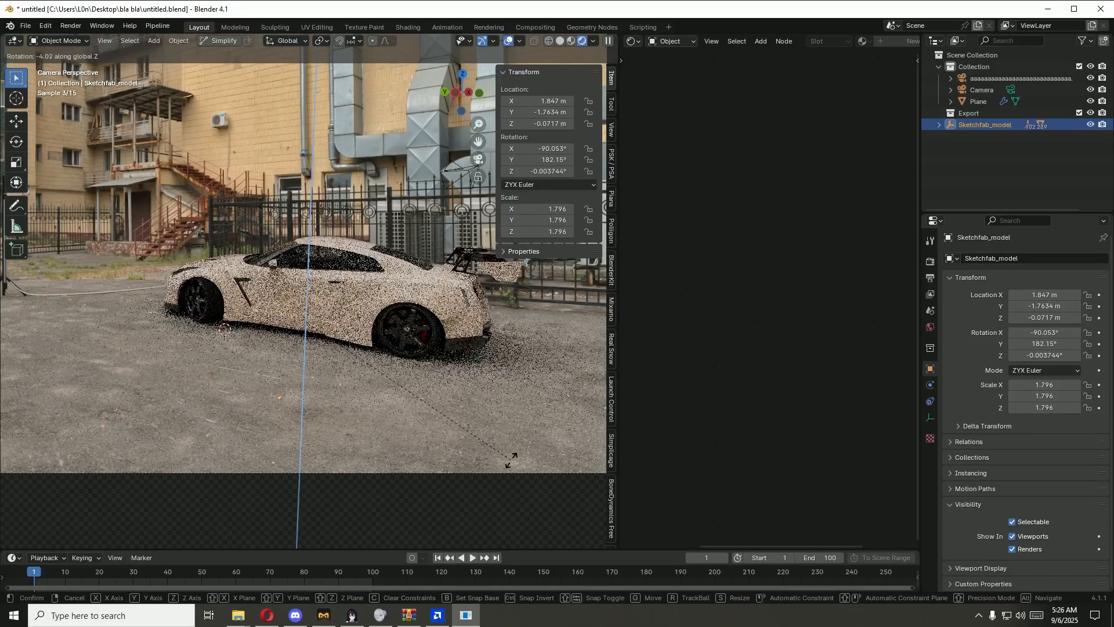
pyautogui.click(492, 463)
pyautogui.scroll(-1, 506, 450)
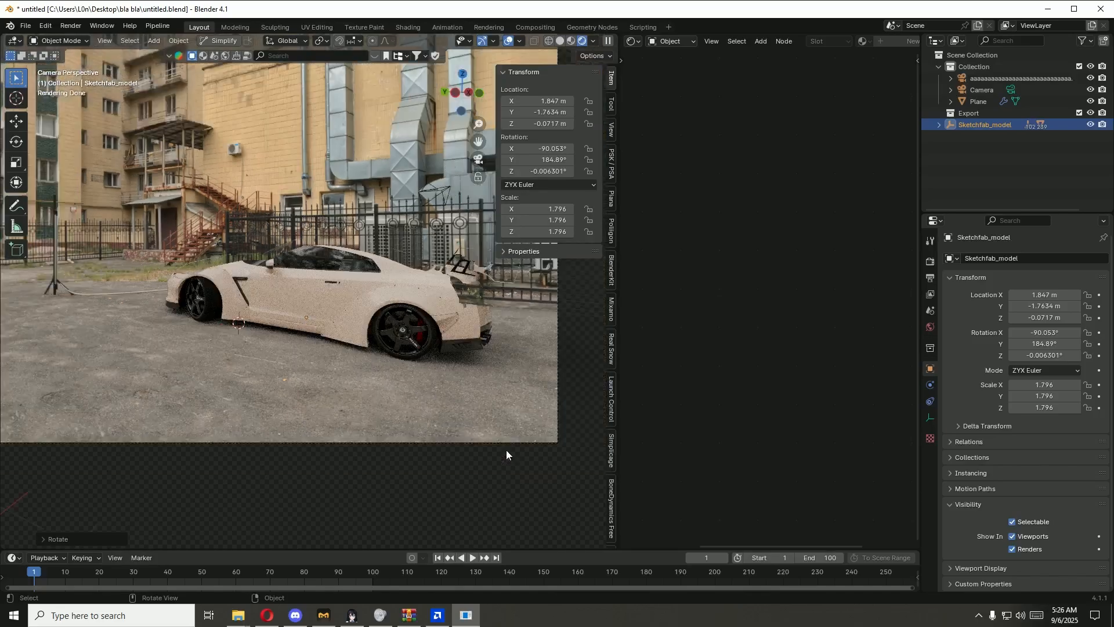
pyautogui.click(509, 43)
pyautogui.click(510, 43)
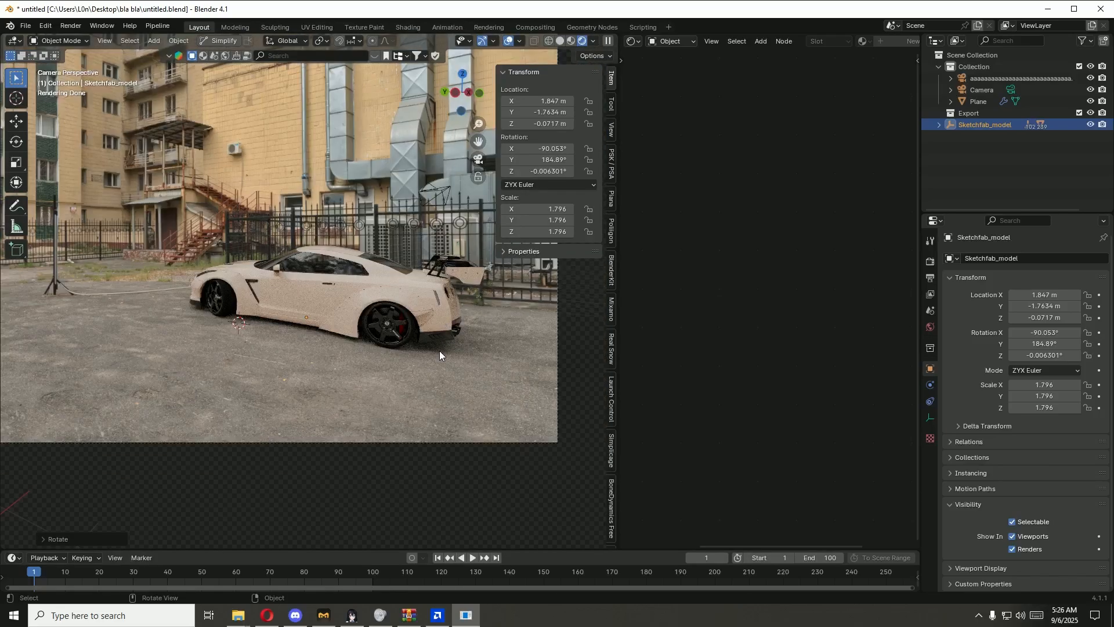
pyautogui.press('r')
pyautogui.press('z')
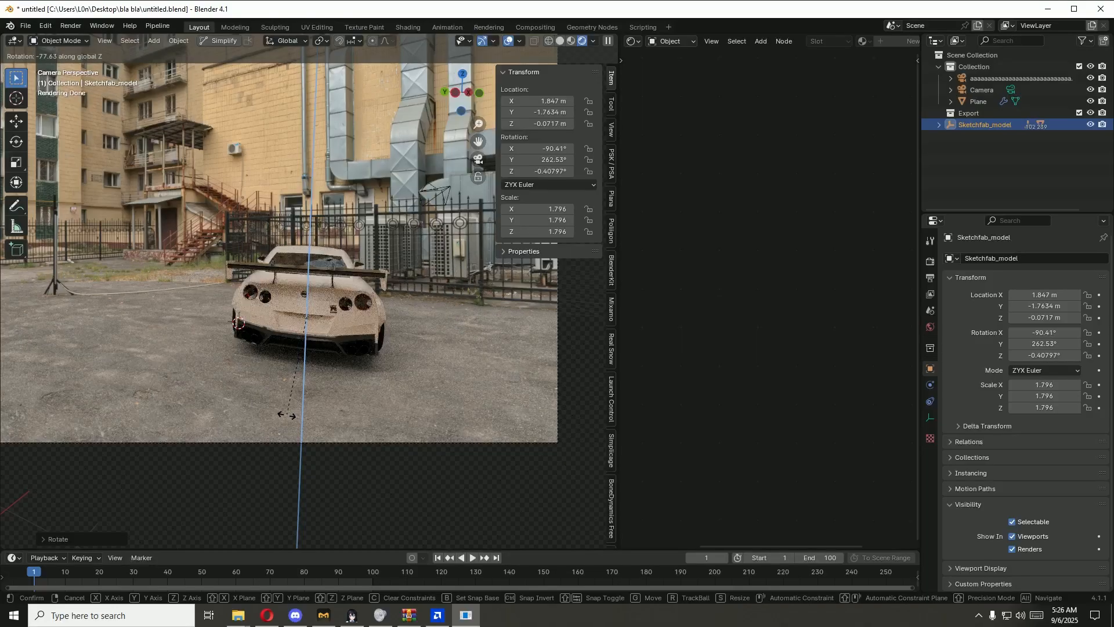
pyautogui.click(412, 368)
pyautogui.press('g')
pyautogui.press('y')
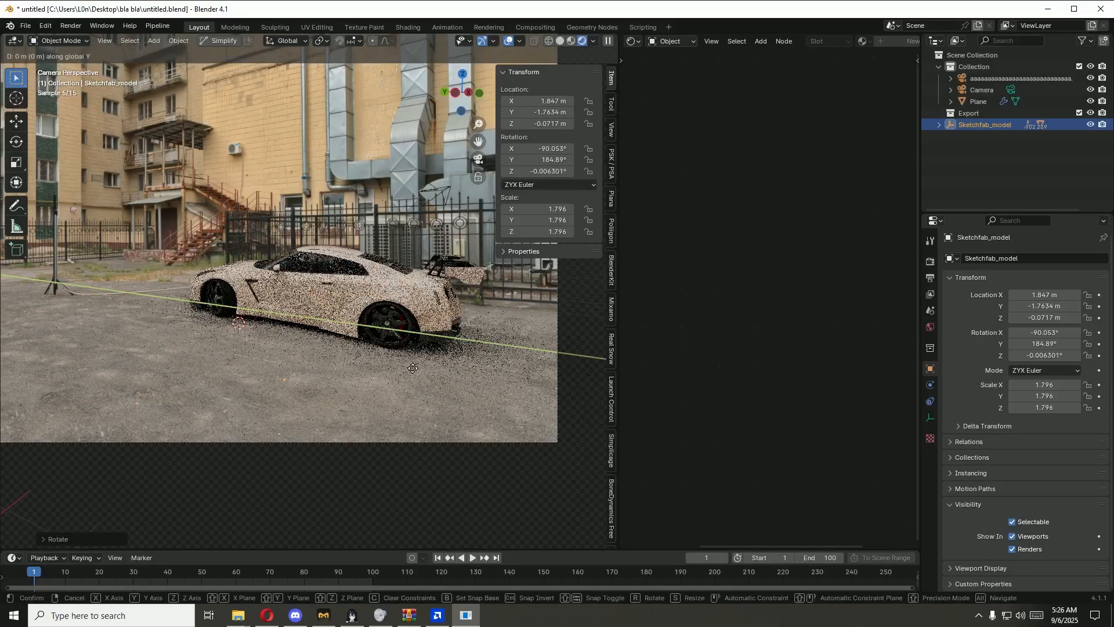
pyautogui.rightClick(400, 381)
# Step: Rotate Sketchfab_model slightly further about the global Z axis, to a Y rotation of about 186.49°
pyautogui.press('r')
pyautogui.press('z')
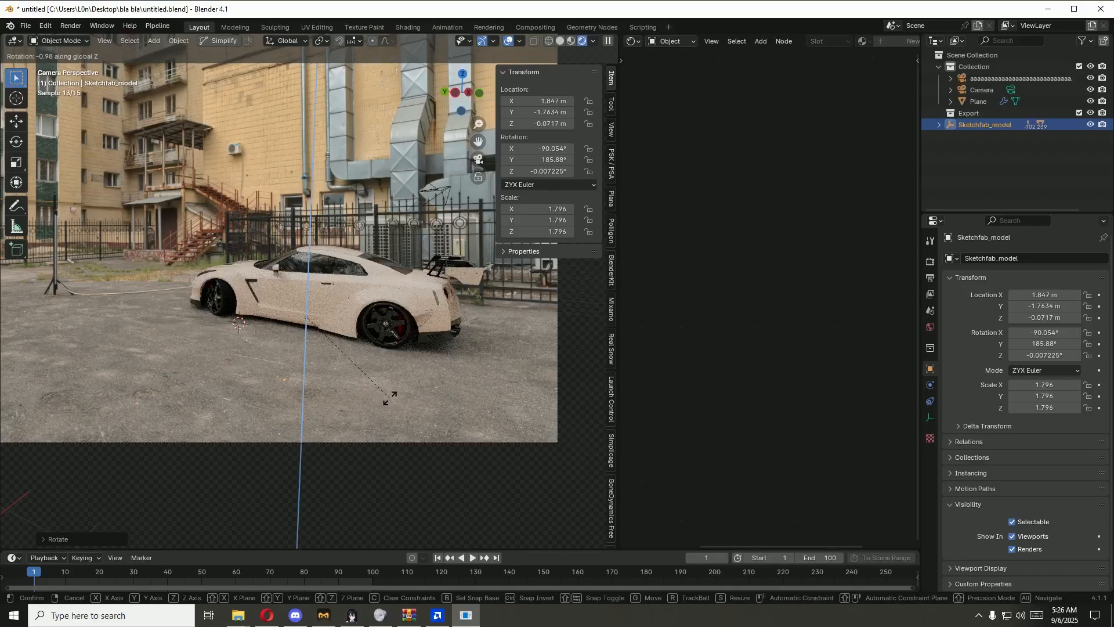
pyautogui.click(389, 400)
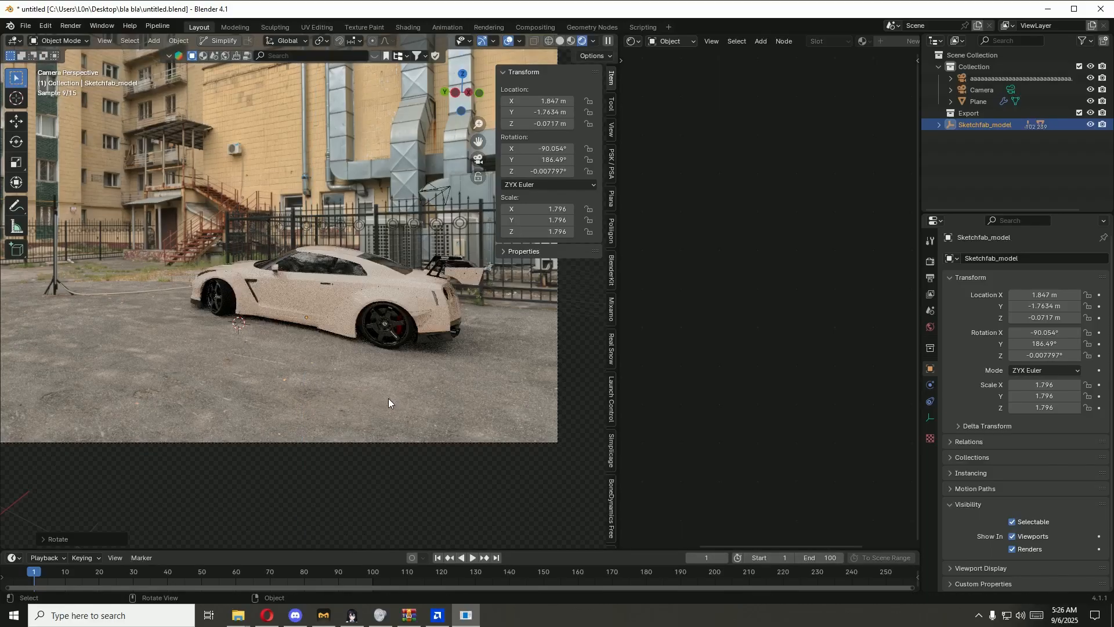
# Step: Set the B color of the rear fender flare material's Color Factor node to black
pyautogui.click(412, 299)
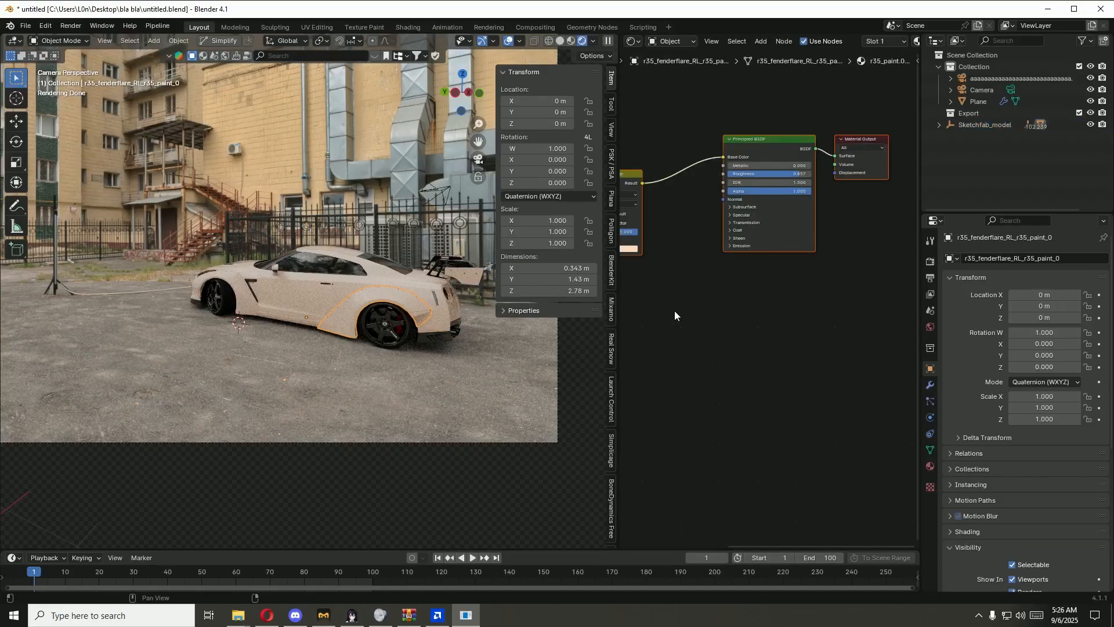
pyautogui.moveTo(732, 301); pyautogui.dragTo(803, 309, button='middle')
pyautogui.scroll(5, 803, 309)
pyautogui.moveTo(745, 331); pyautogui.dragTo(851, 353, button='middle')
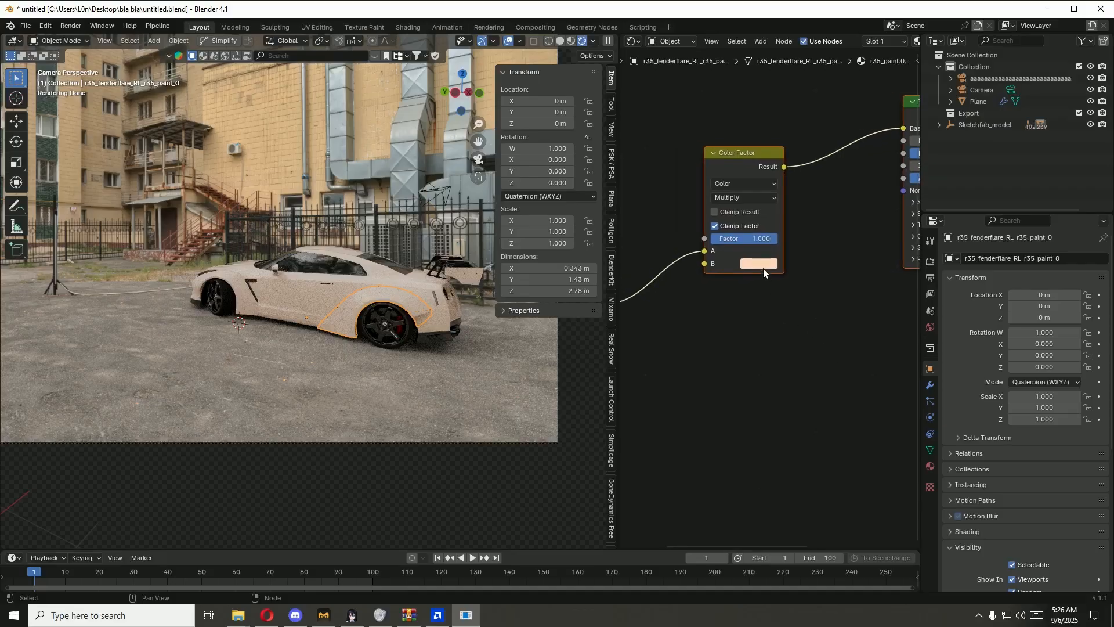
pyautogui.click(763, 264)
pyautogui.moveTo(855, 115); pyautogui.dragTo(855, 183)
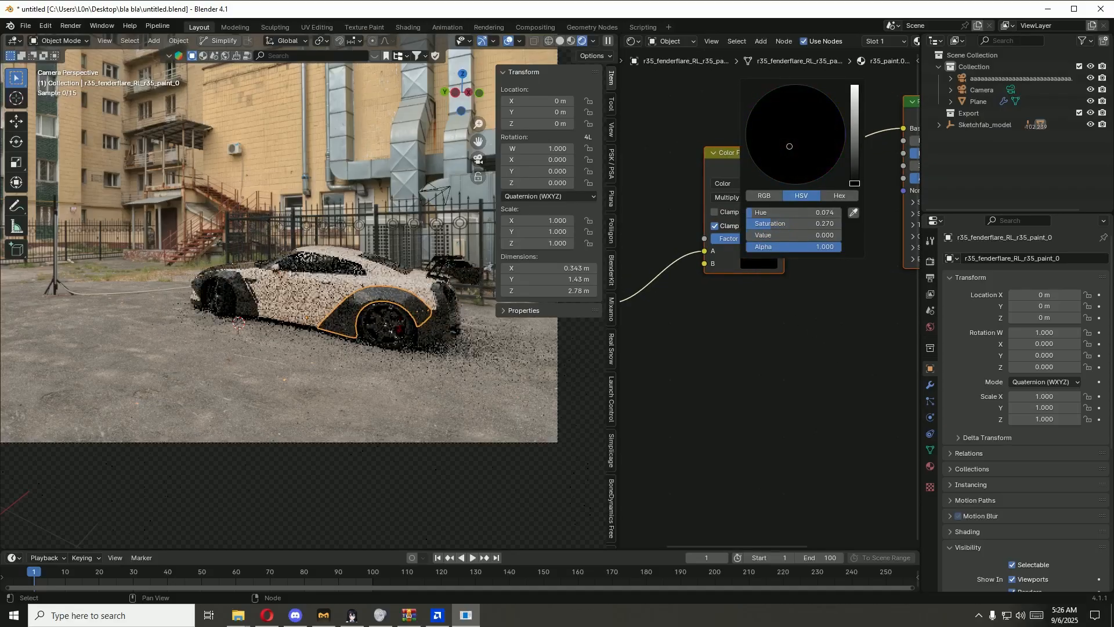
# Step: Set the Base Color of the car body's r35_paint material to black
pyautogui.click(421, 286)
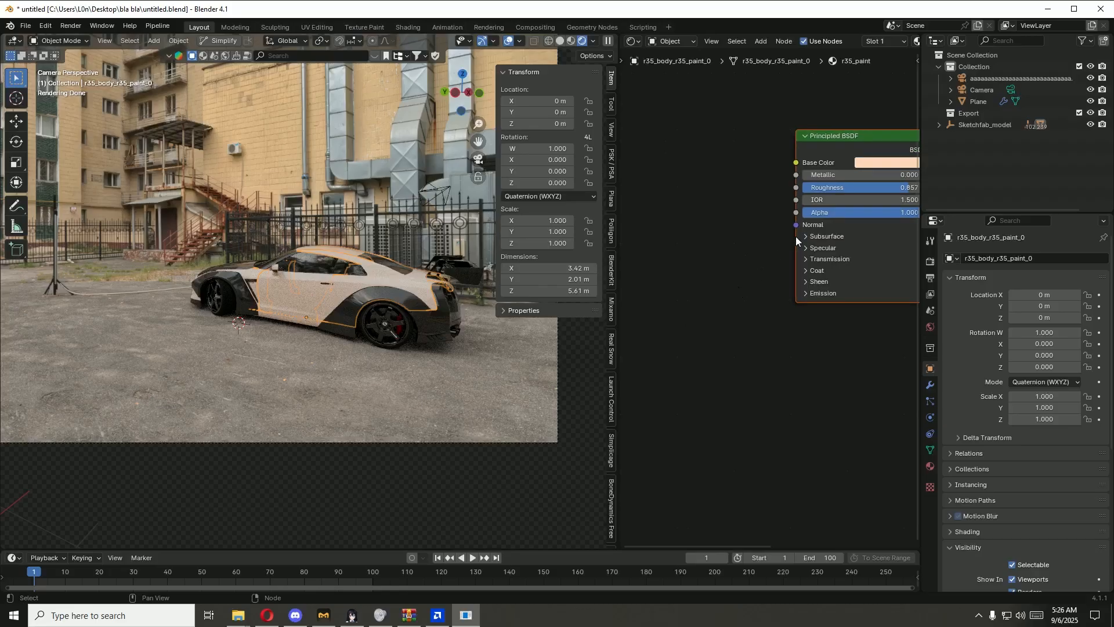
pyautogui.click(872, 162)
pyautogui.moveTo(963, 220); pyautogui.dragTo(964, 271)
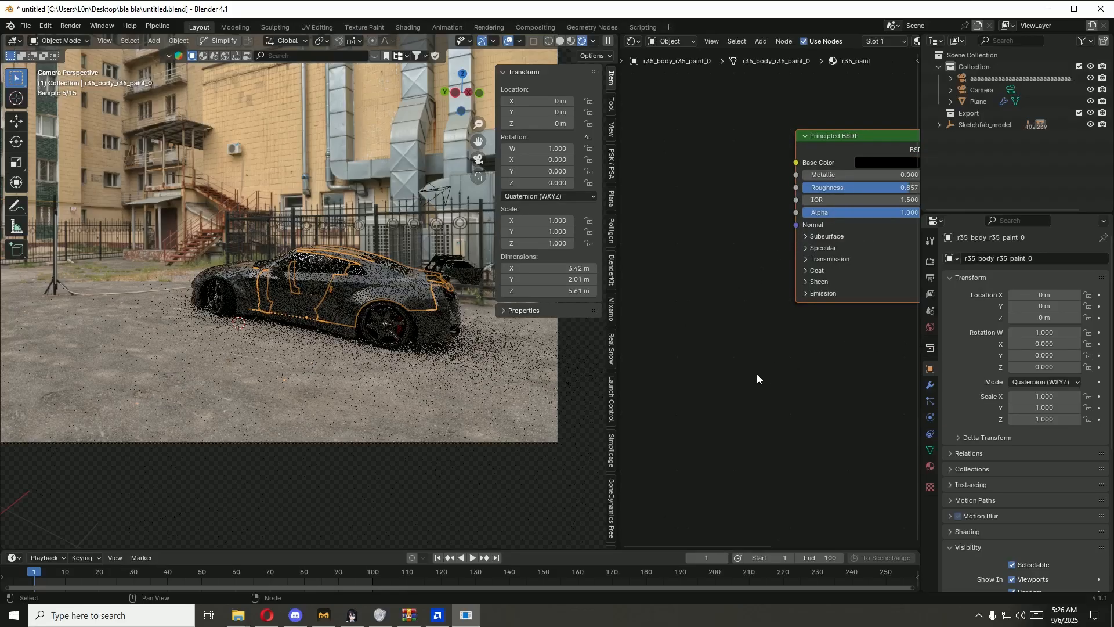
# Step: Compare the rear fender flare's Color Factor color with the door paint's Base Color
pyautogui.scroll(6, 439, 388)
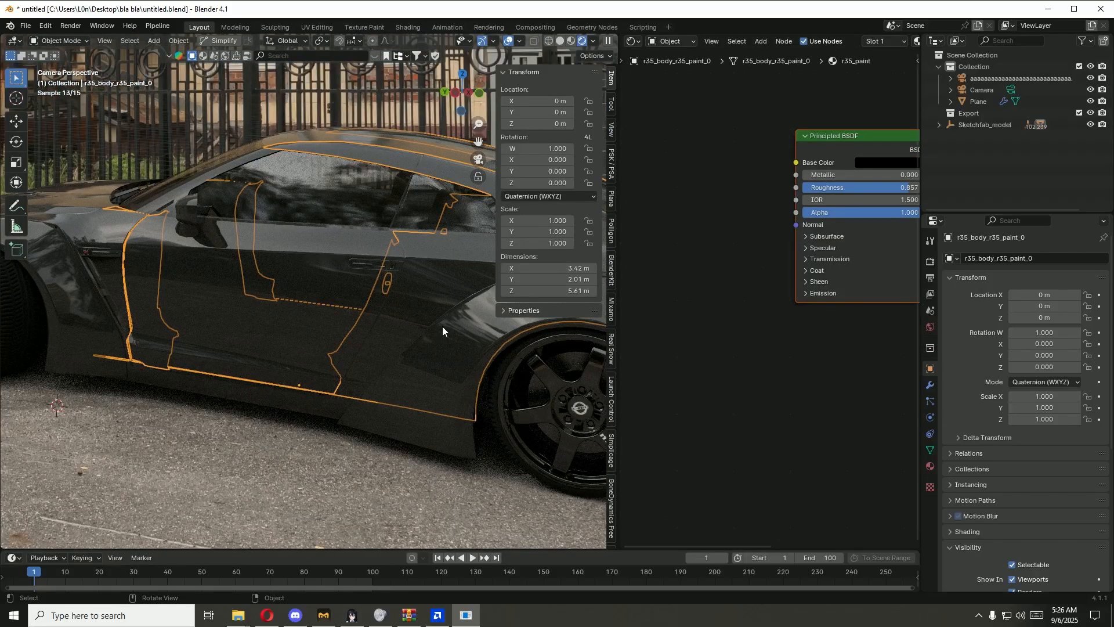
pyautogui.click(457, 363)
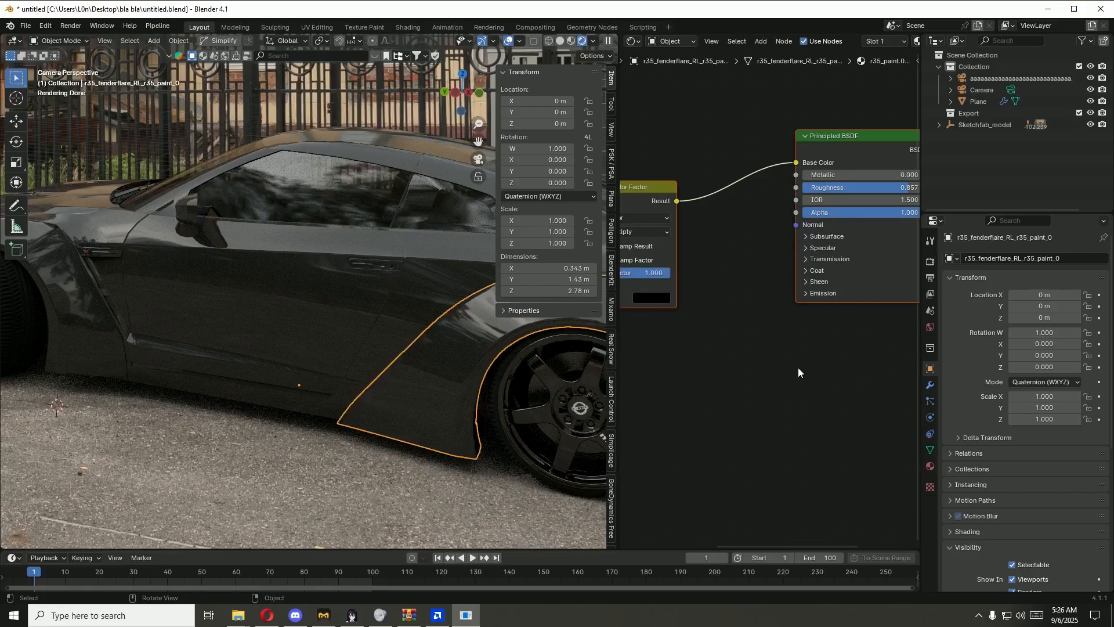
pyautogui.click(653, 299)
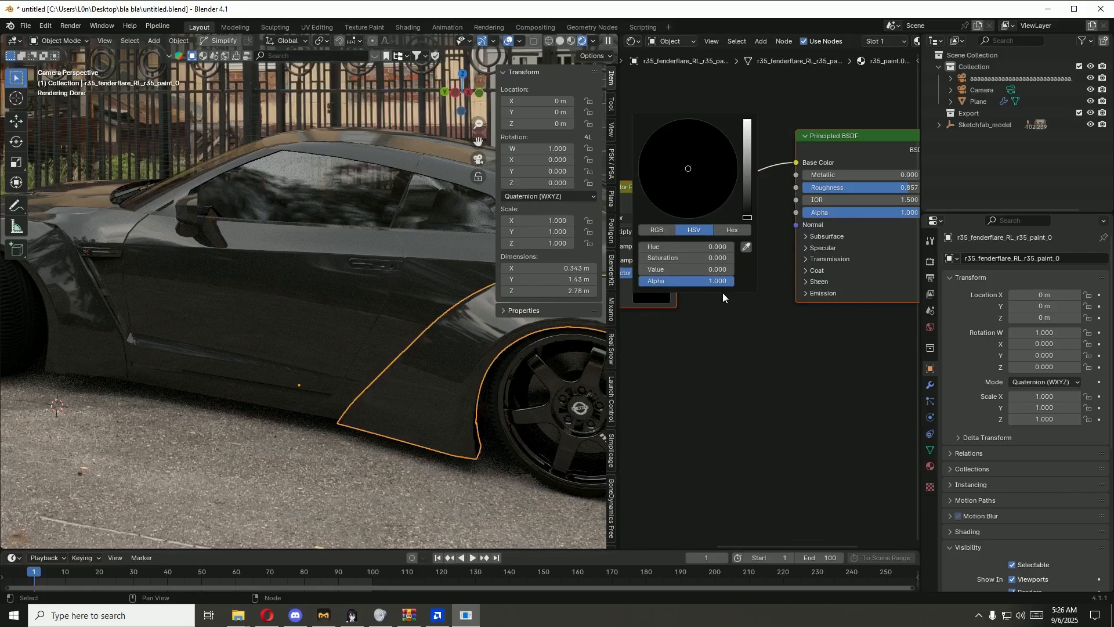
pyautogui.click(348, 313)
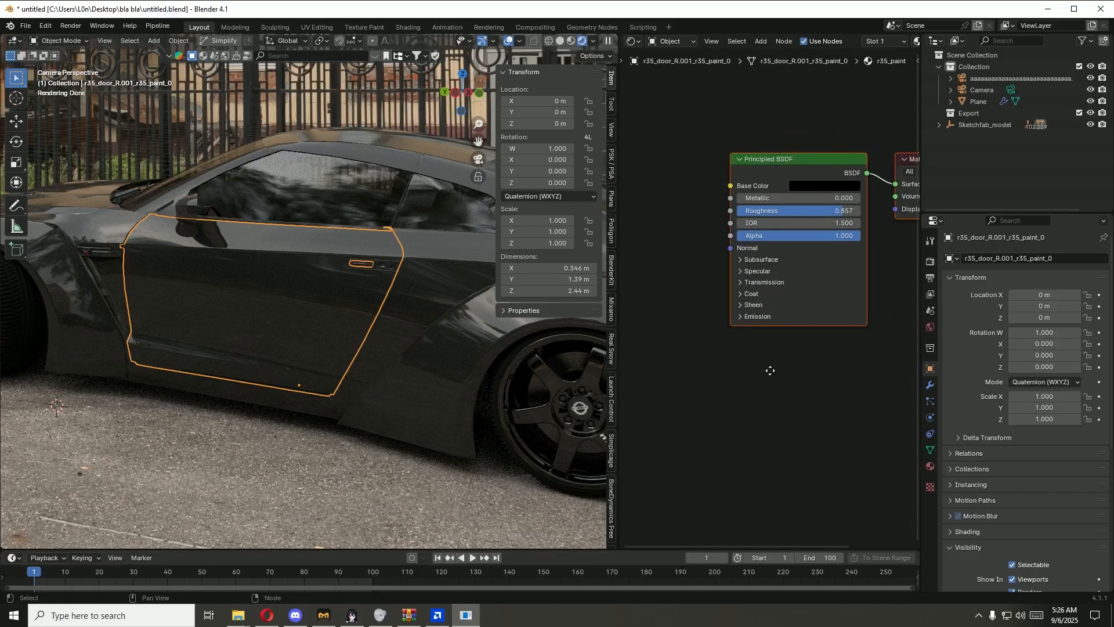
pyautogui.moveTo(770, 370); pyautogui.dragTo(760, 373, button='middle')
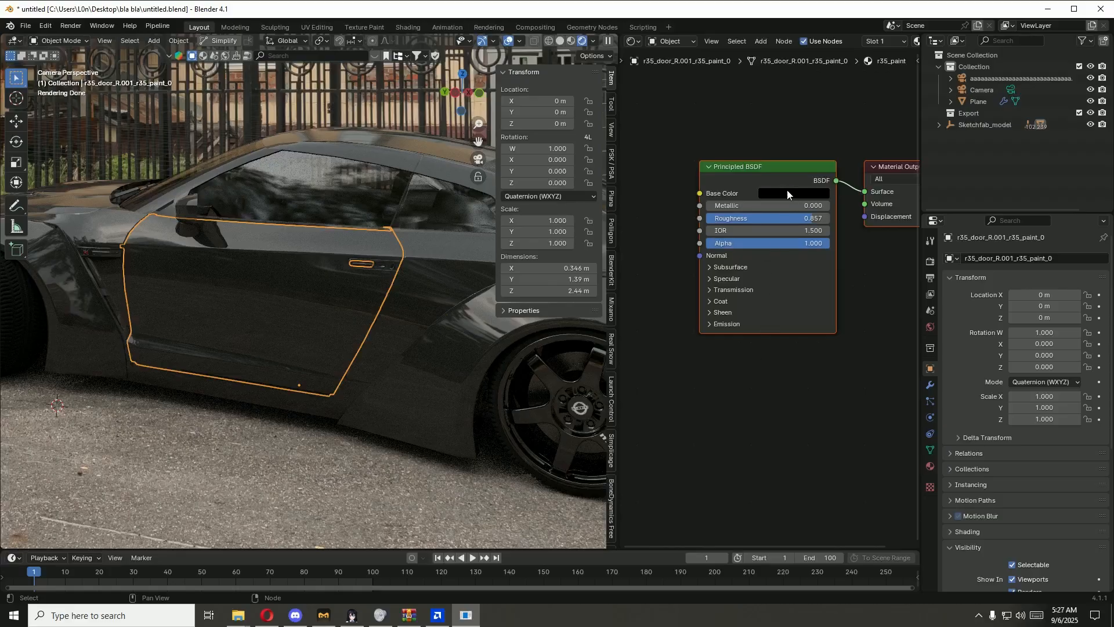
pyautogui.click(788, 194)
# Step: Copy the rear fender flare's Roughness value 0.856651 to the door's r35_paint material and compare both materials
pyautogui.click(441, 391)
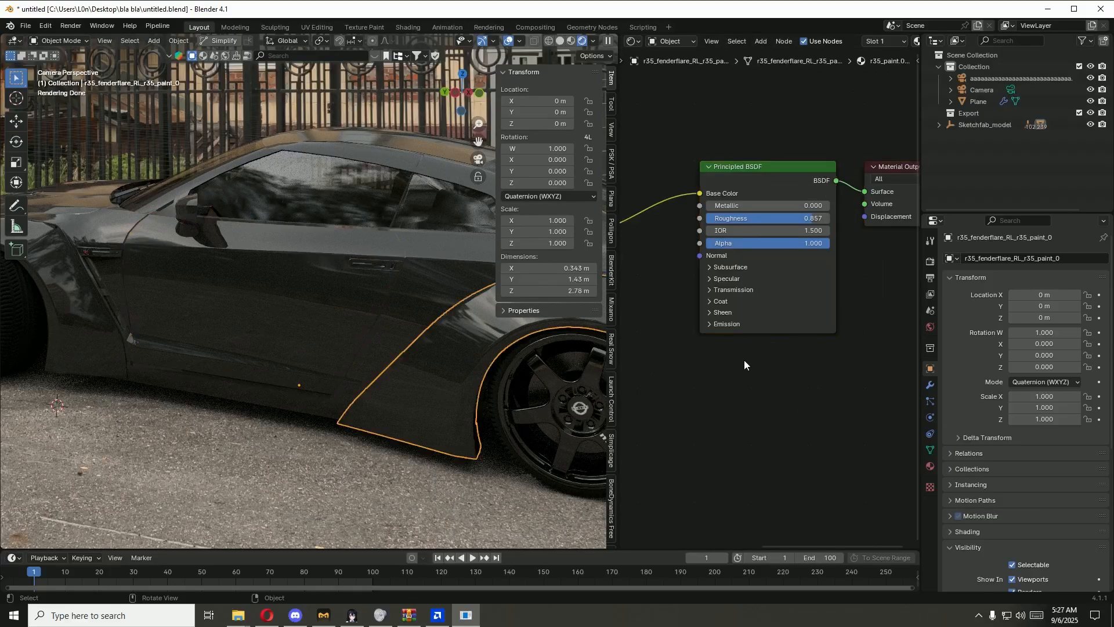
pyautogui.click(735, 219)
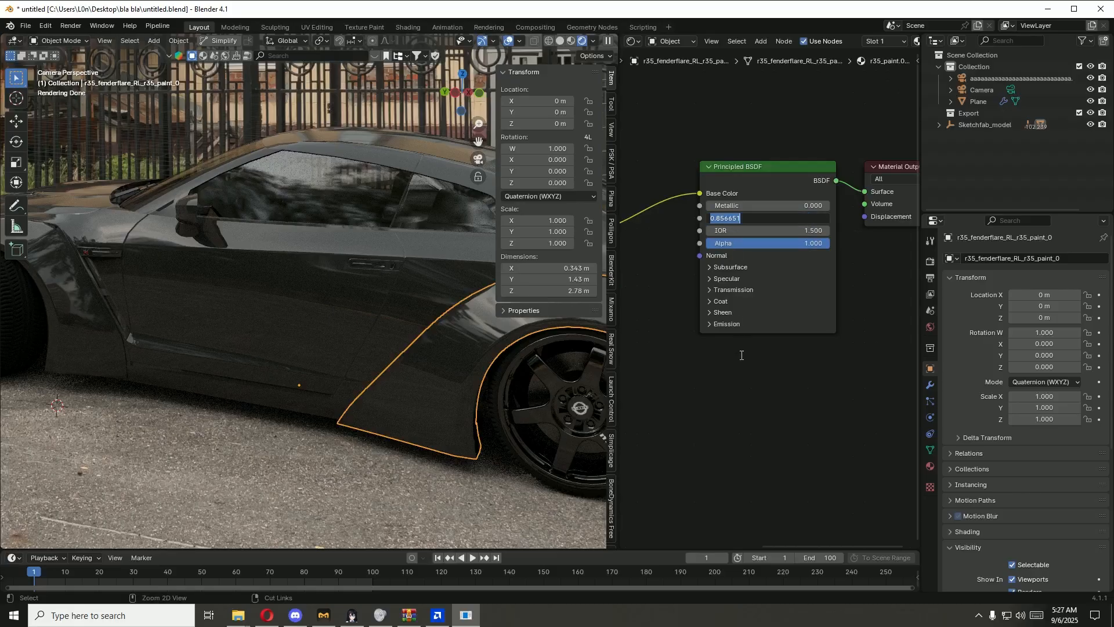
pyautogui.hotkey('ctrl', 'c')
pyautogui.click(741, 357)
pyautogui.click(340, 342)
pyautogui.click(760, 218)
pyautogui.hotkey('ctrl', 'v')
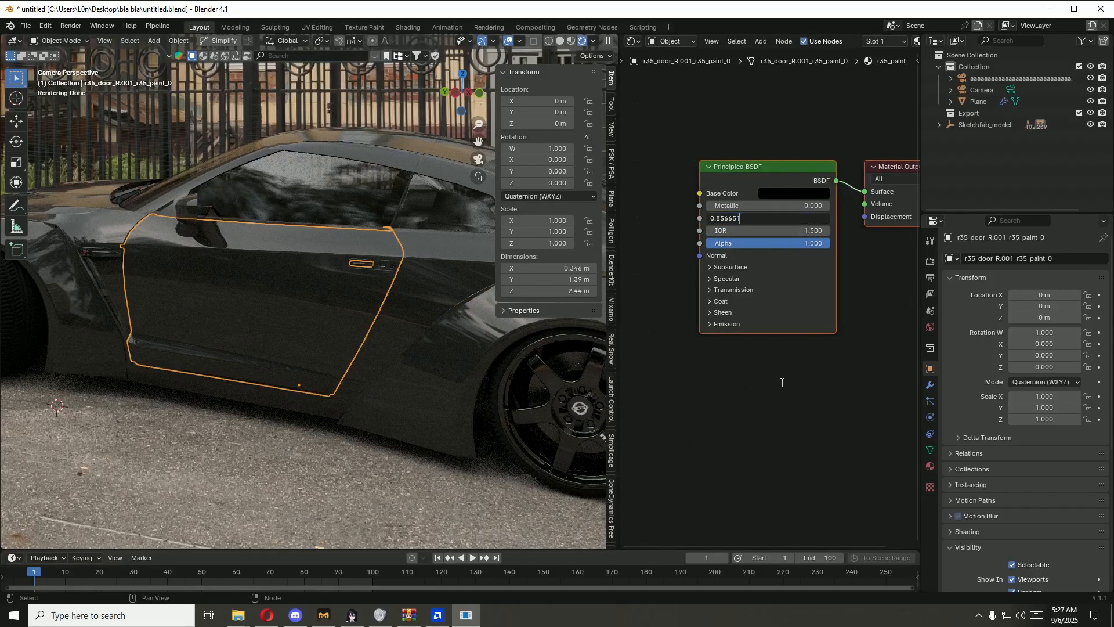
pyautogui.press('Return')
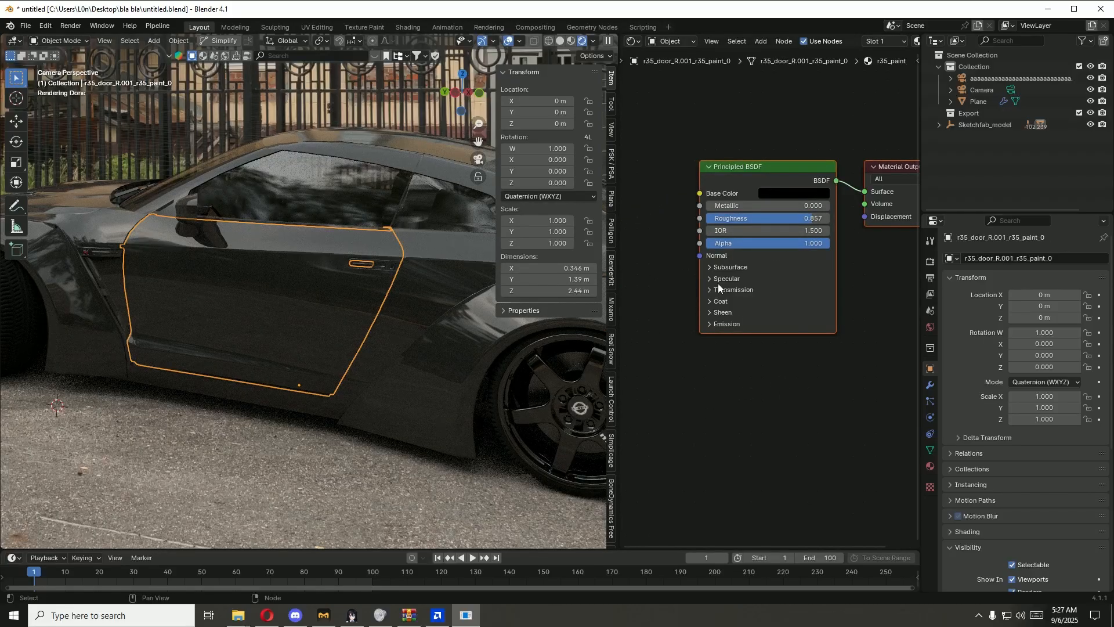
pyautogui.click(425, 398)
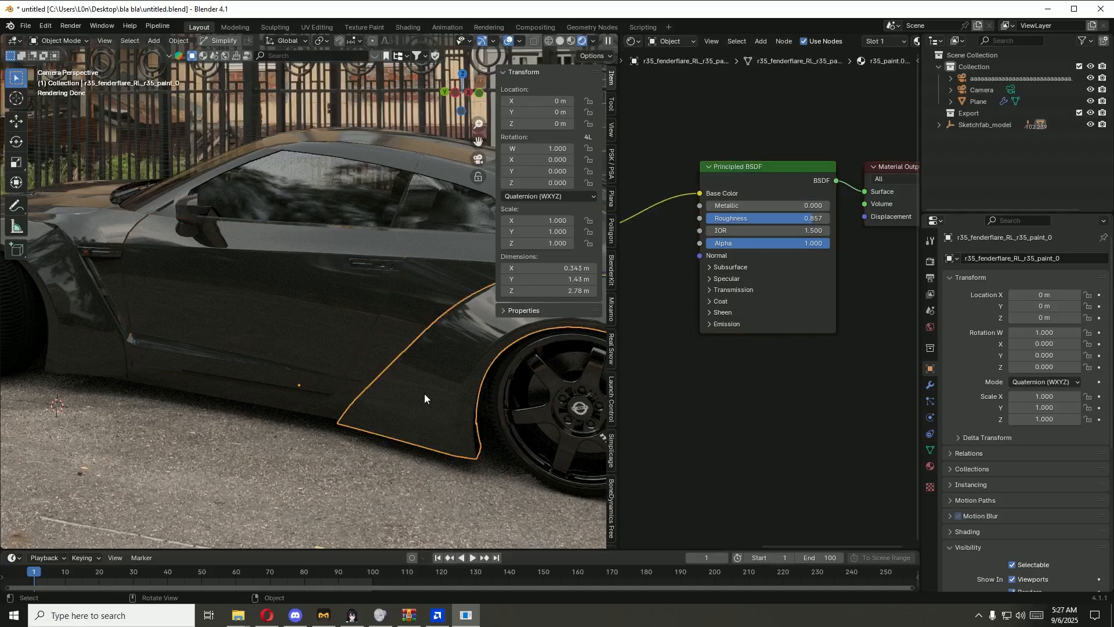
pyautogui.click(315, 337)
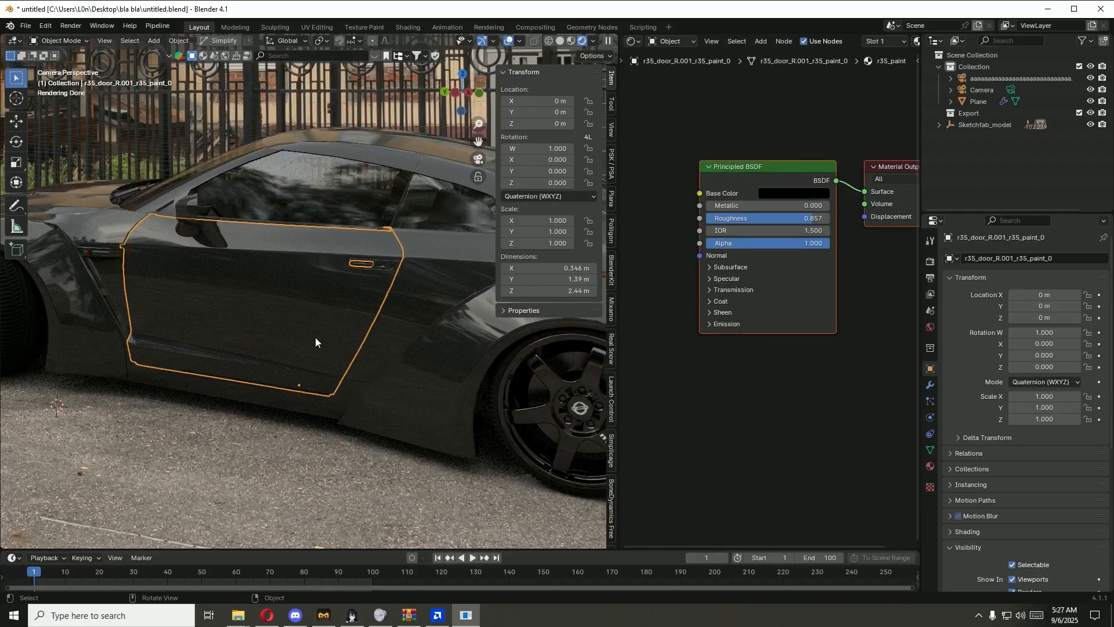
# Step: Examine the rear fender flare's shader nodes and compare its paint with the surrounding bodywork in the rendered camera view
pyautogui.click(451, 378)
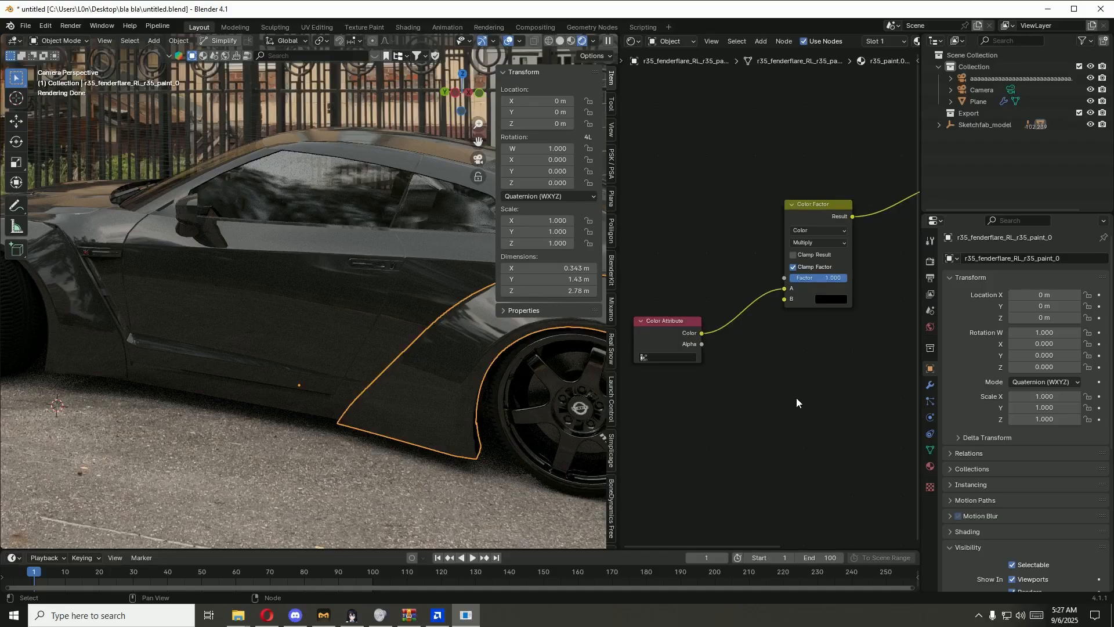
pyautogui.moveTo(820, 344); pyautogui.dragTo(732, 368, button='middle')
pyautogui.moveTo(451, 382); pyautogui.dragTo(381, 206, button='middle')
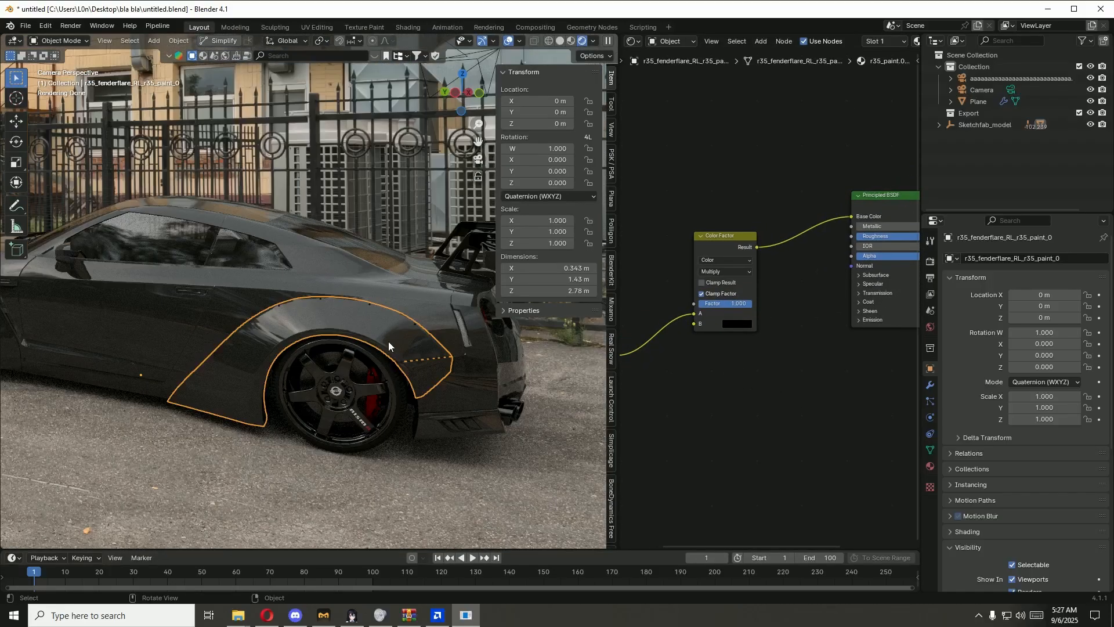
pyautogui.hotkey('alt', 'a')
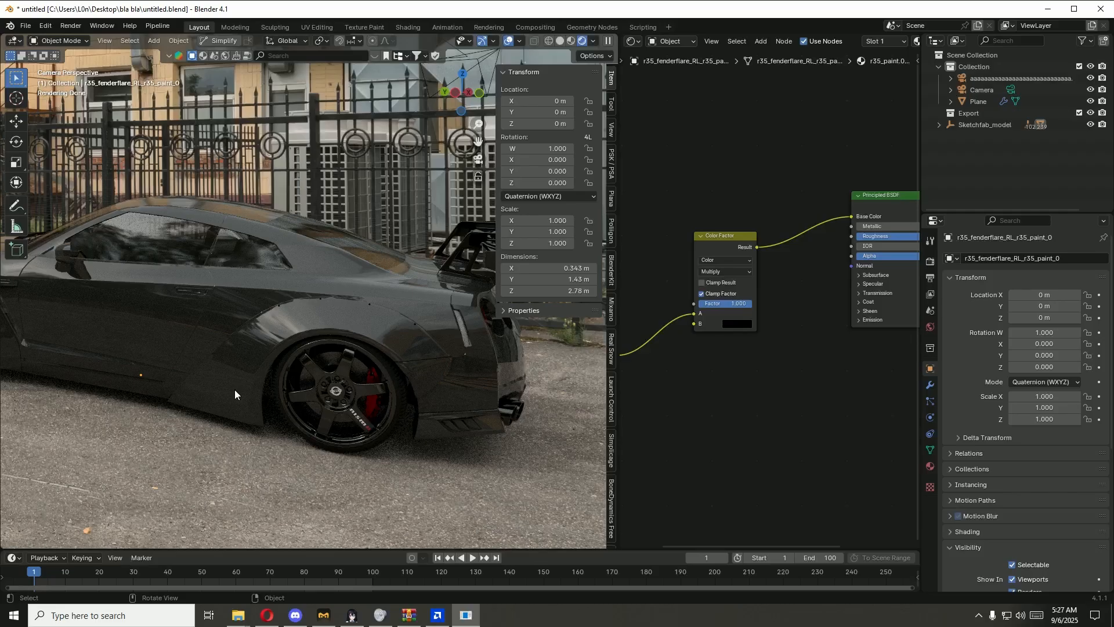
pyautogui.moveTo(235, 387); pyautogui.dragTo(385, 417, button='middle')
pyautogui.scroll(3, 385, 418)
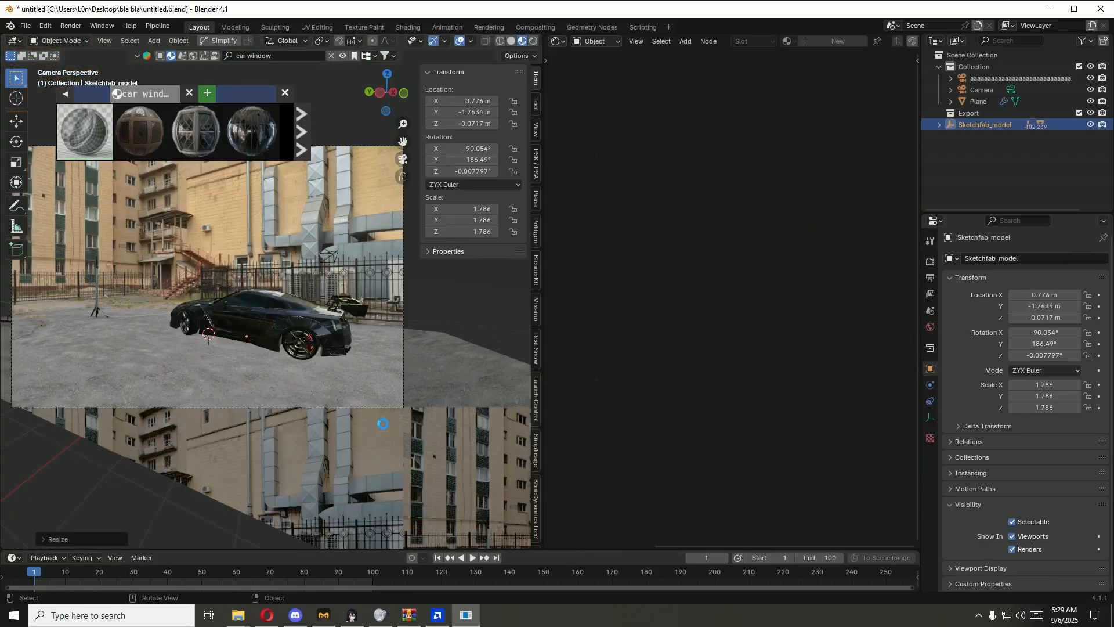
# Step: Save the scene file and bring up the finished render result
pyautogui.hotkey('ctrl', 's')
pyautogui.press('F11')
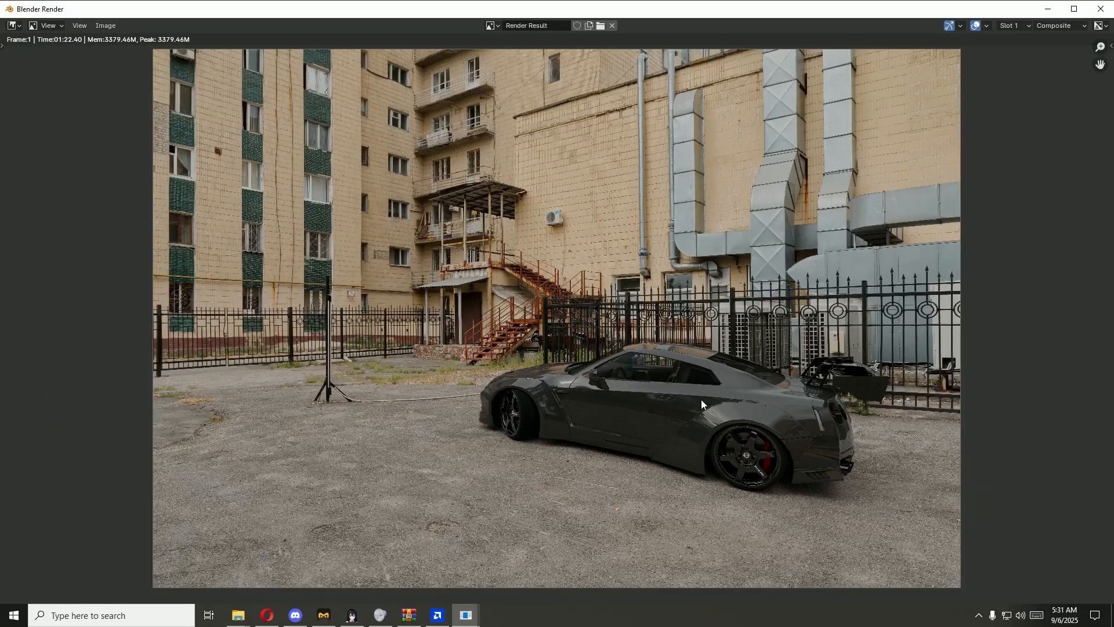
# Step: Examine the render around the light stand, staircase, front wheel and car body, then close the render window
pyautogui.scroll(6, 336, 457)
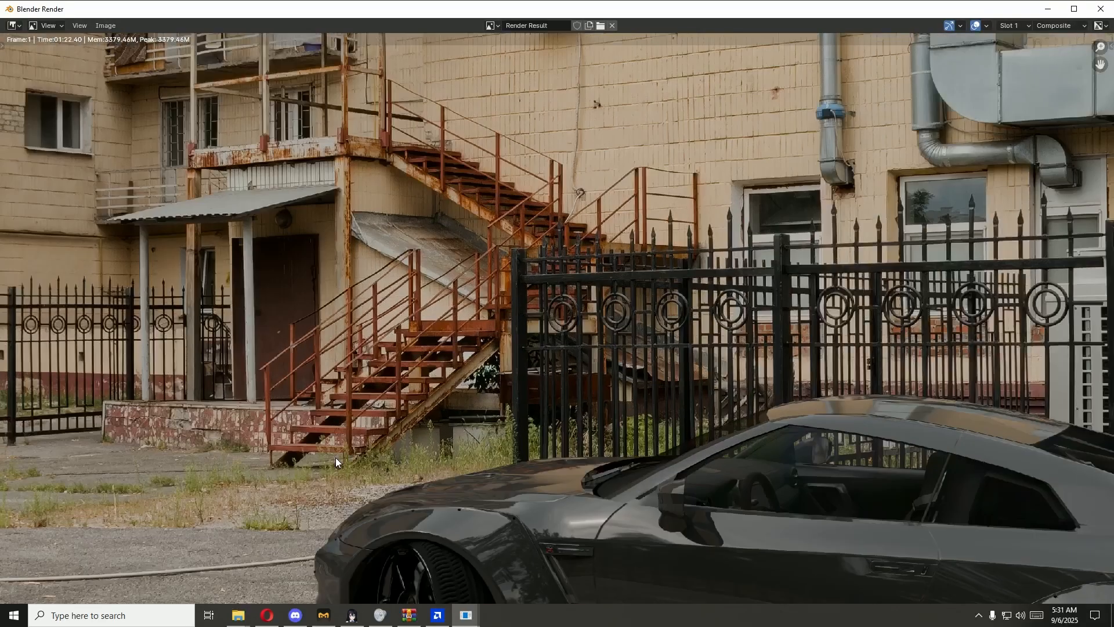
pyautogui.moveTo(336, 457); pyautogui.dragTo(685, 322, button='middle')
pyautogui.moveTo(515, 411); pyautogui.dragTo(648, 380, button='middle')
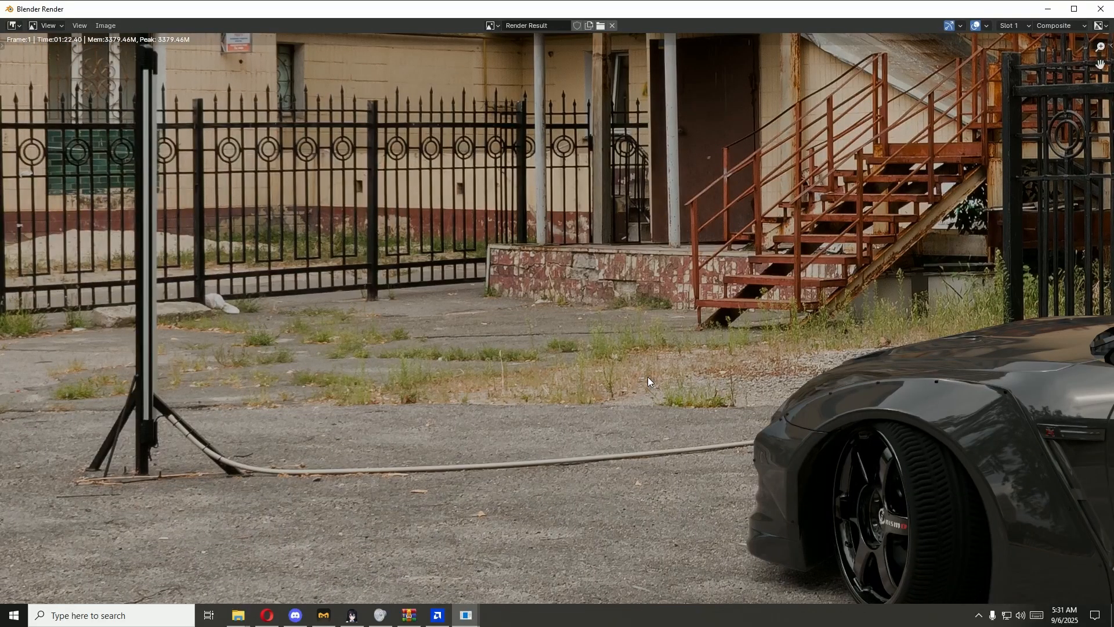
pyautogui.scroll(-6, 324, 411)
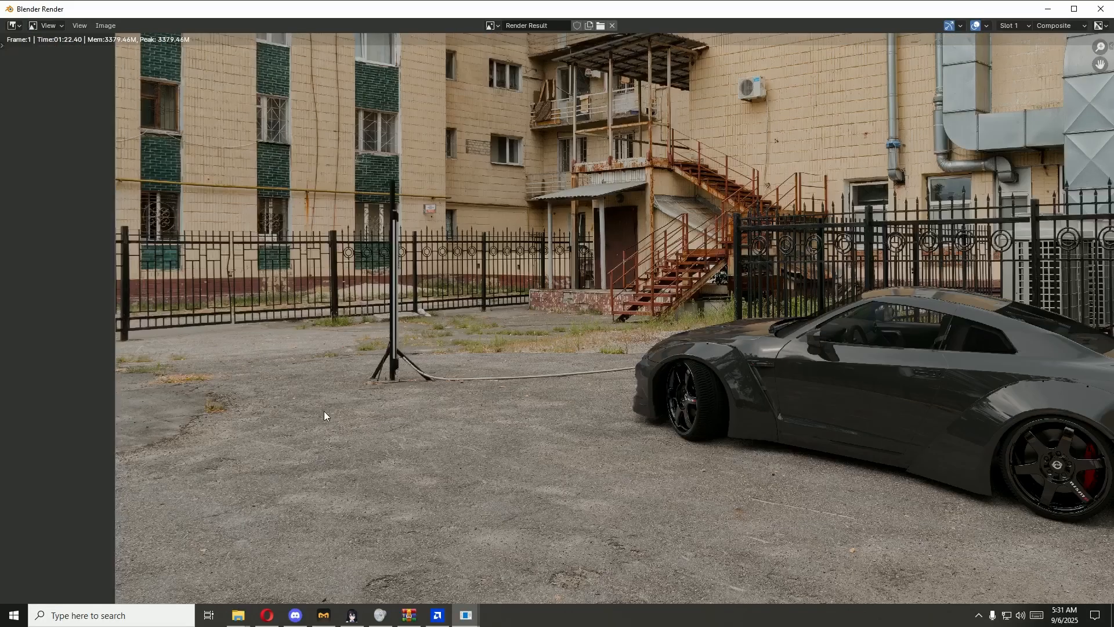
pyautogui.scroll(-1, 615, 438)
pyautogui.moveTo(621, 444); pyautogui.dragTo(345, 418, button='middle')
pyautogui.moveTo(467, 427); pyautogui.dragTo(526, 447, button='middle')
pyautogui.scroll(2, 562, 346)
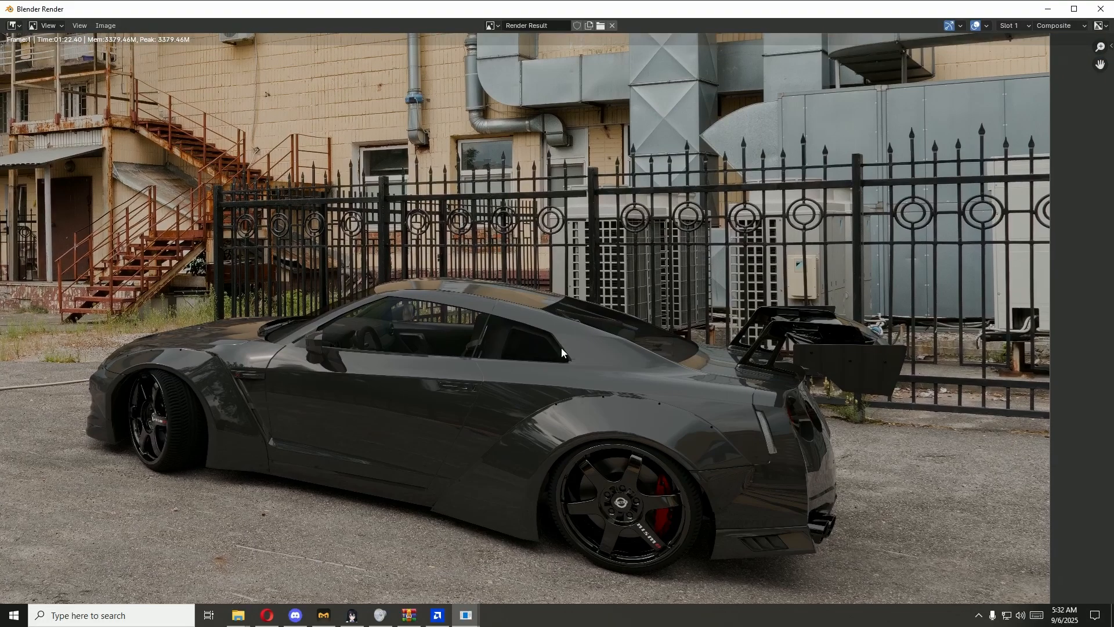
pyautogui.scroll(-2, 562, 348)
pyautogui.scroll(-1, 920, 84)
pyautogui.click(1100, 9)
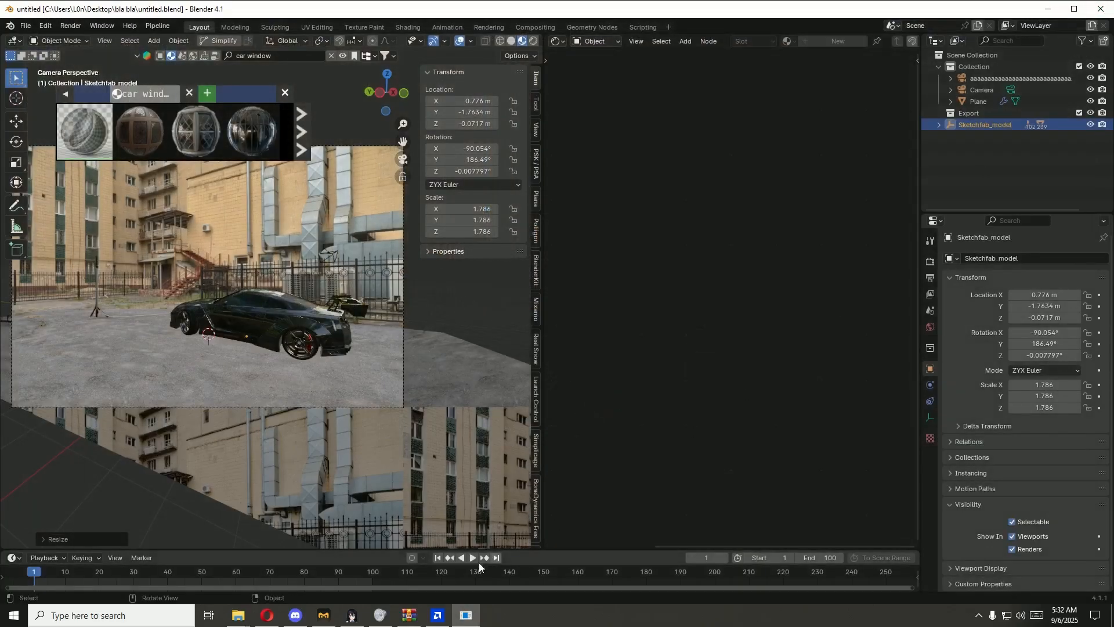
# Step: Add a UV Project modifier to the ground plane after its Subdivision modifier
pyautogui.click(457, 375)
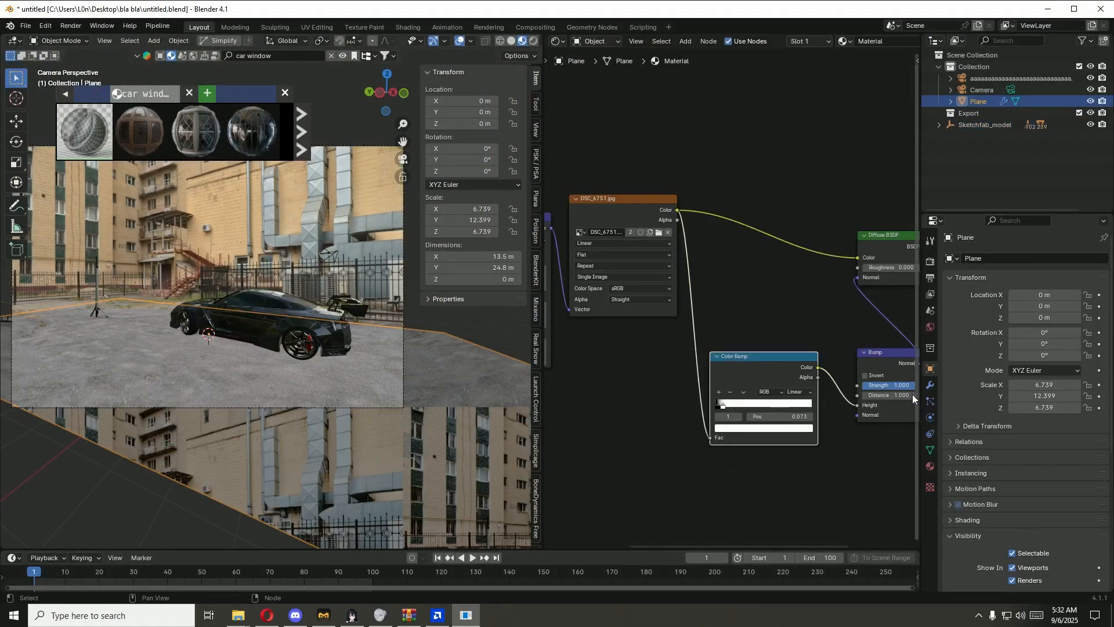
pyautogui.click(930, 384)
pyautogui.click(1009, 261)
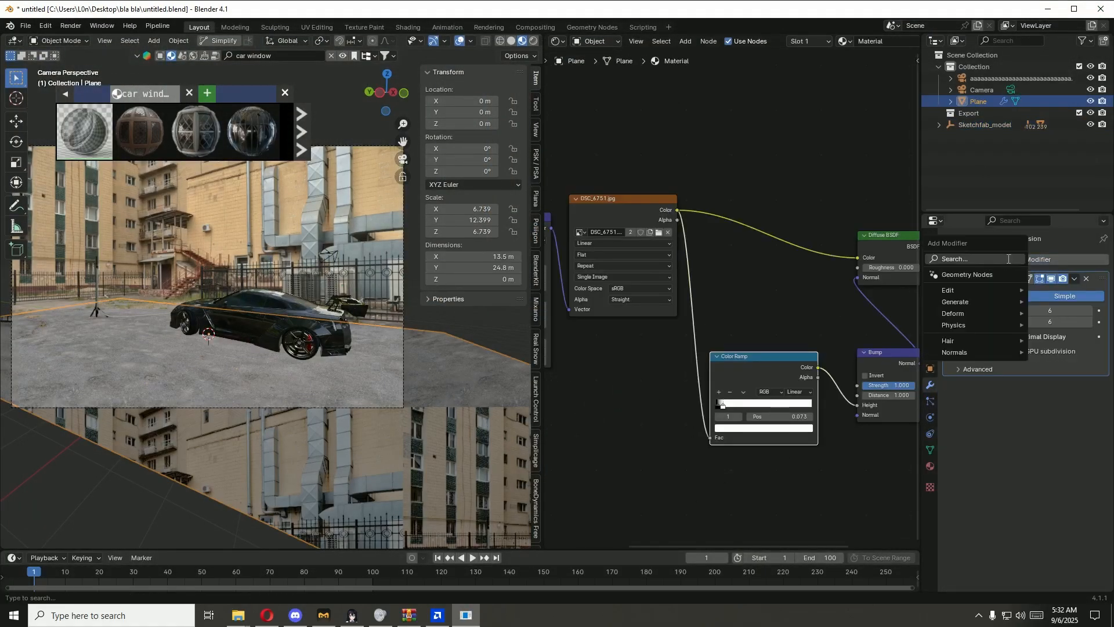
pyautogui.click(1008, 259)
pyautogui.click(876, 291)
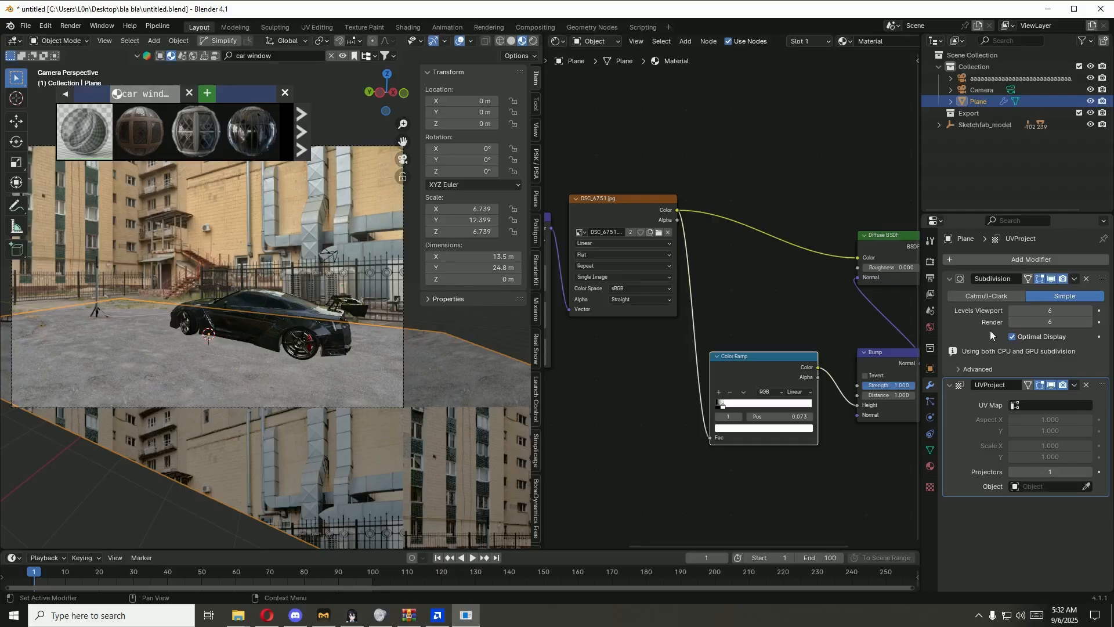
# Step: Set the UV Project modifier's UV Map to UVMap and its projector to the object named with repeated "a" letters
pyautogui.click(1026, 405)
pyautogui.click(1016, 422)
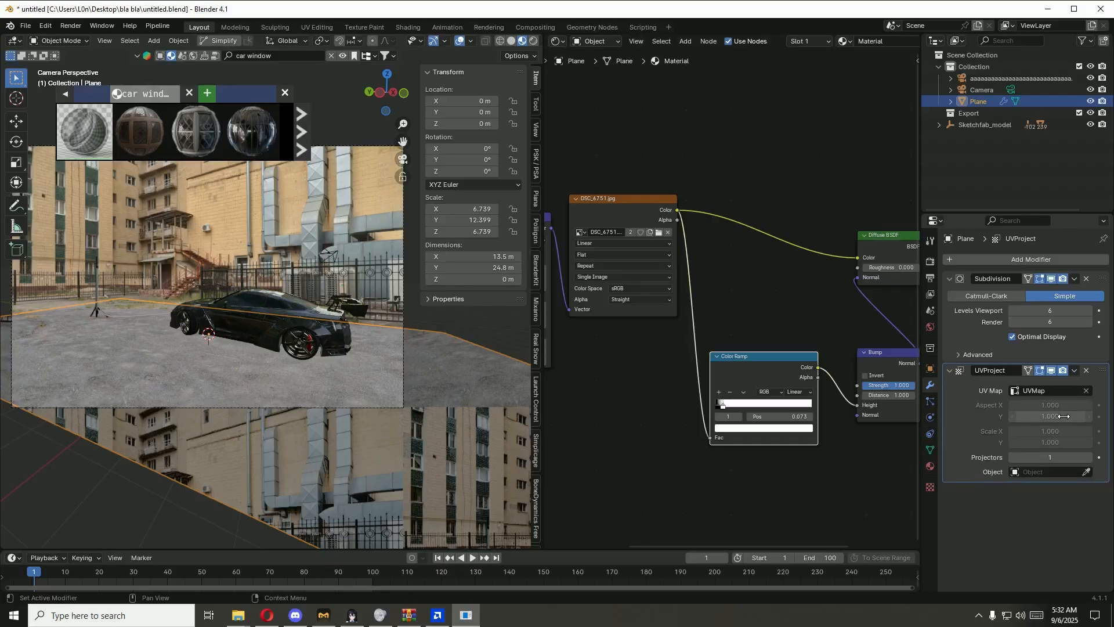
pyautogui.click(1049, 472)
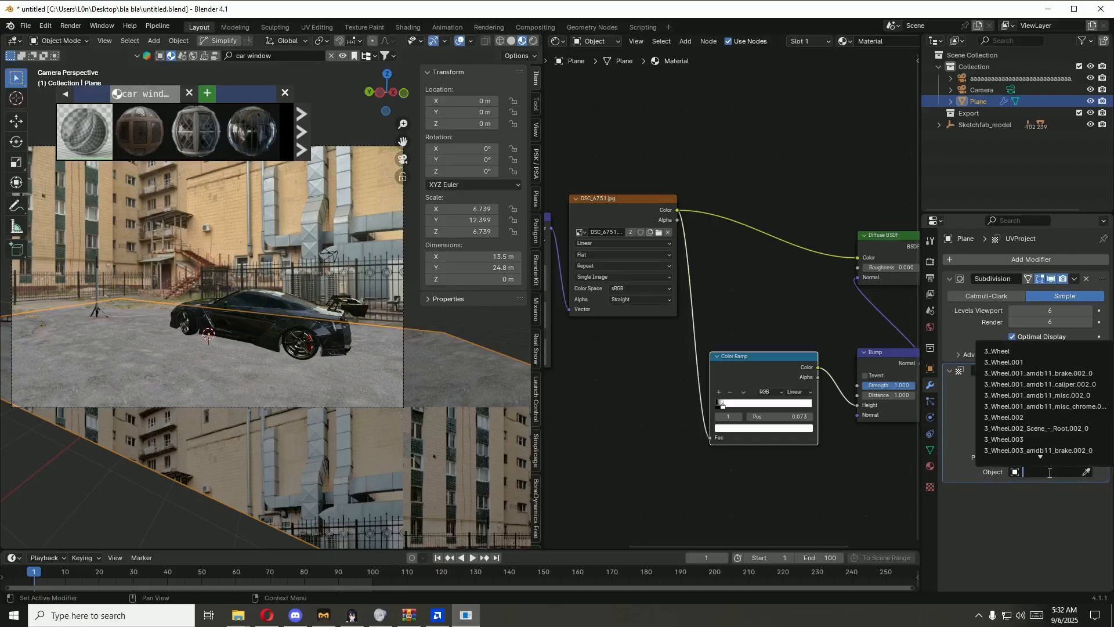
pyautogui.click(1043, 497)
pyautogui.click(1085, 473)
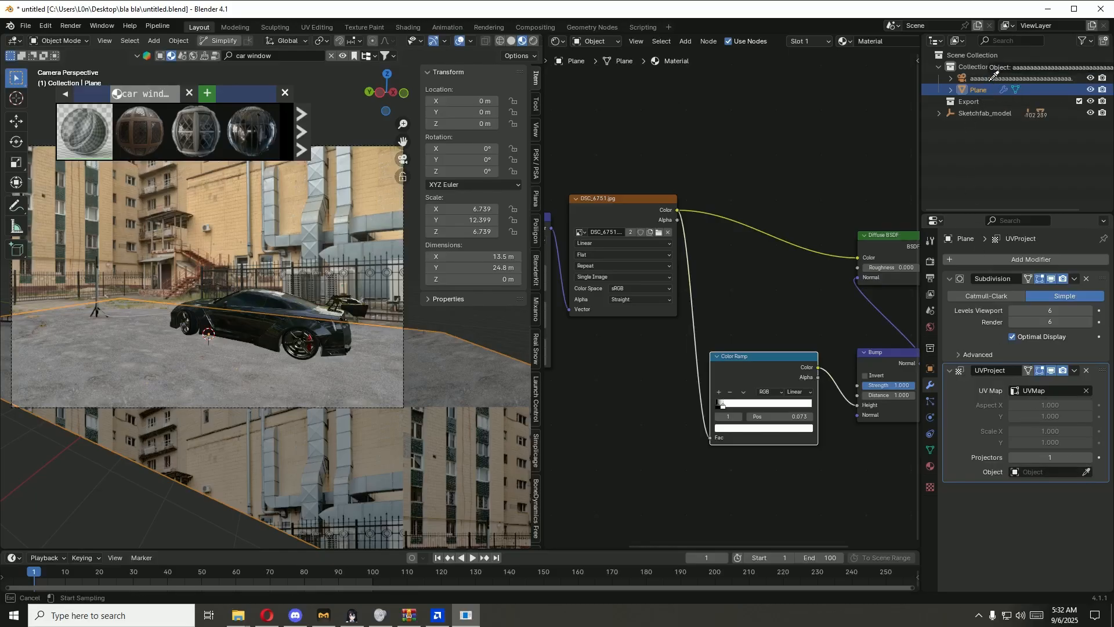
pyautogui.click(994, 76)
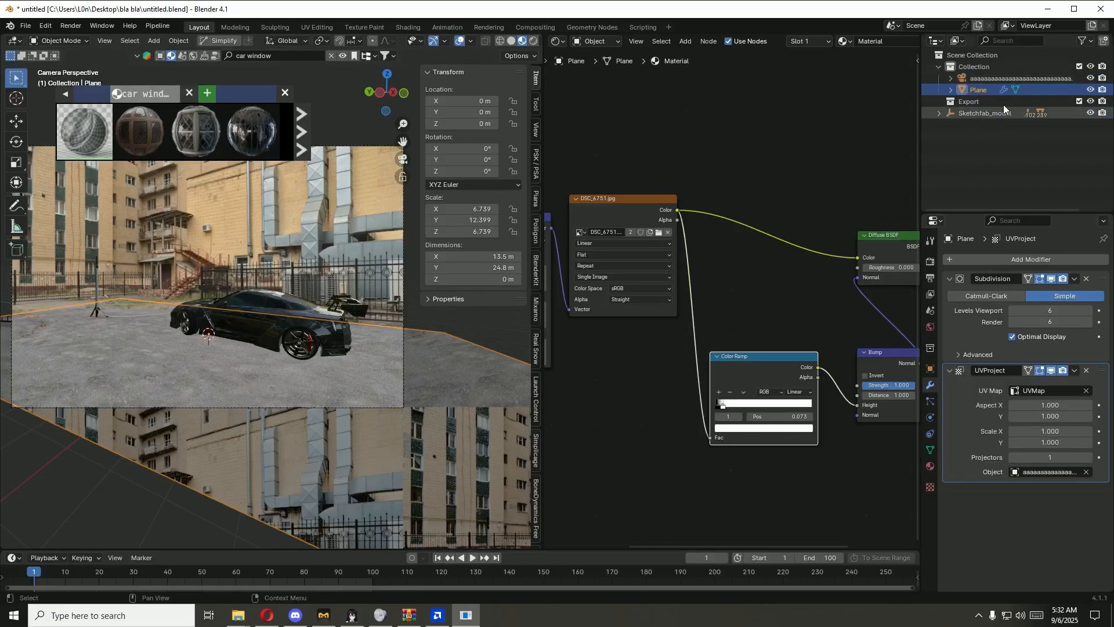
# Step: Set the UV Project modifier's aspect to 16 in X and 9 in Y
pyautogui.click(1049, 407)
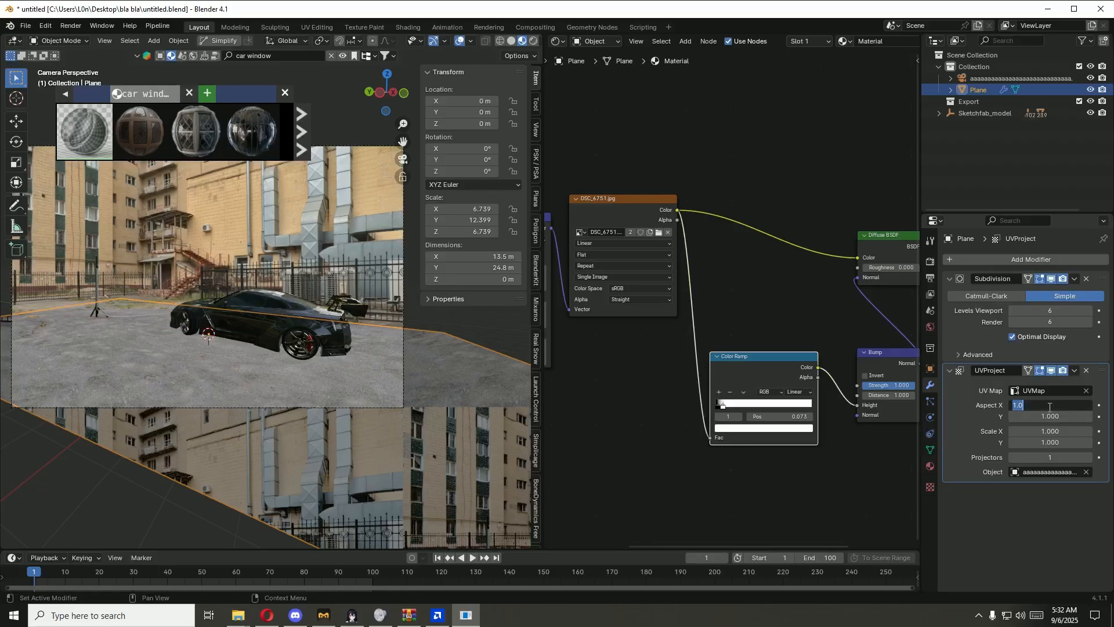
pyautogui.write('16')
pyautogui.press('Tab')
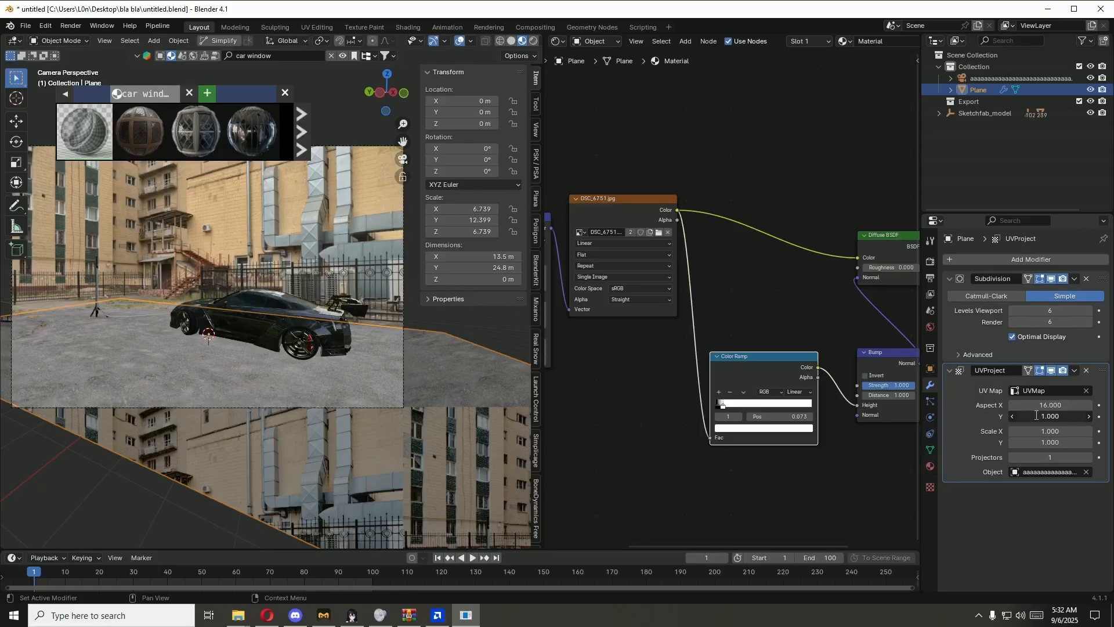
pyautogui.write('9')
pyautogui.press('Return')
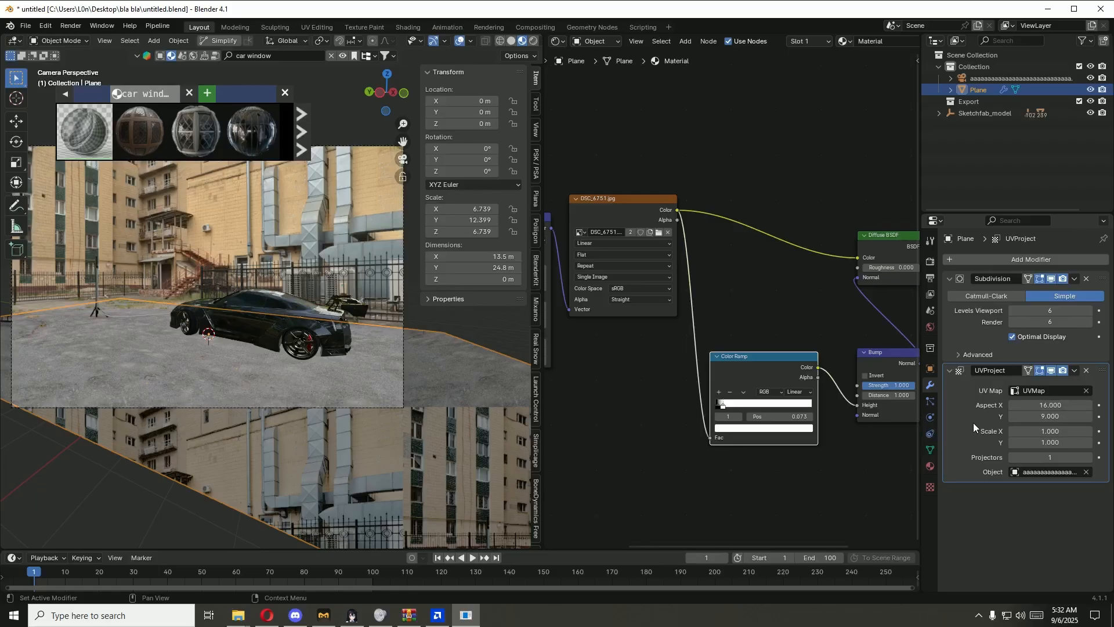